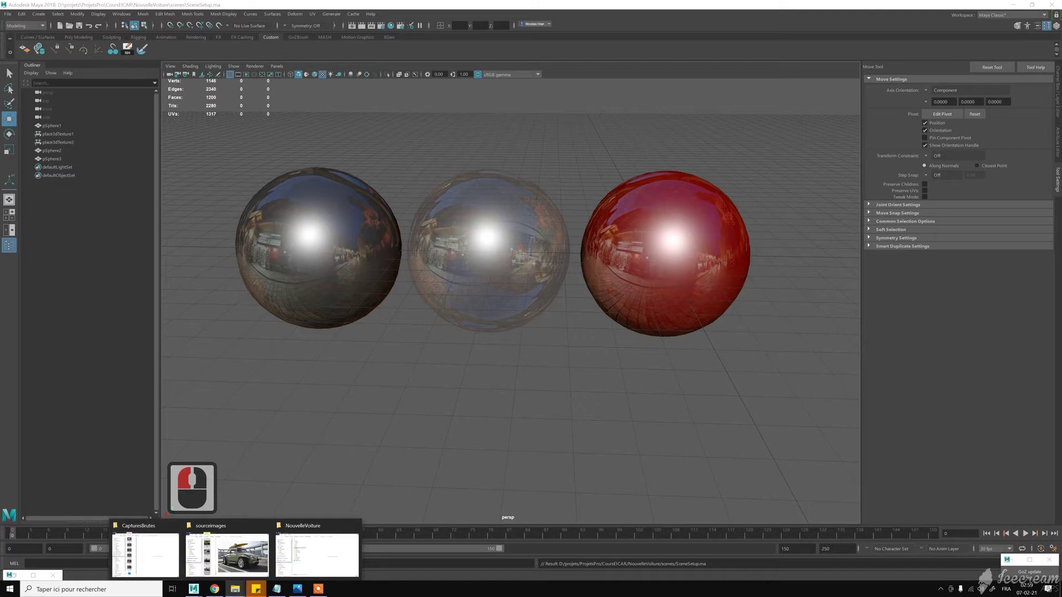
Switch to the NouvelleVoiture project folder in File Explorer and paste the copied Beetle reference photos into its sourceimages subfolder.
click(310, 539)
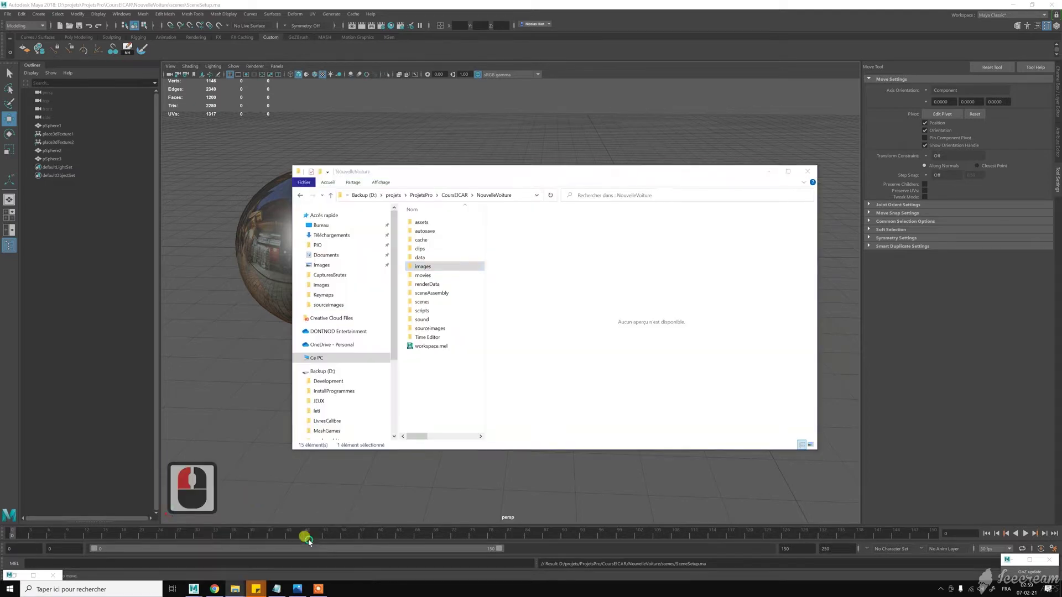
double_click(430, 328)
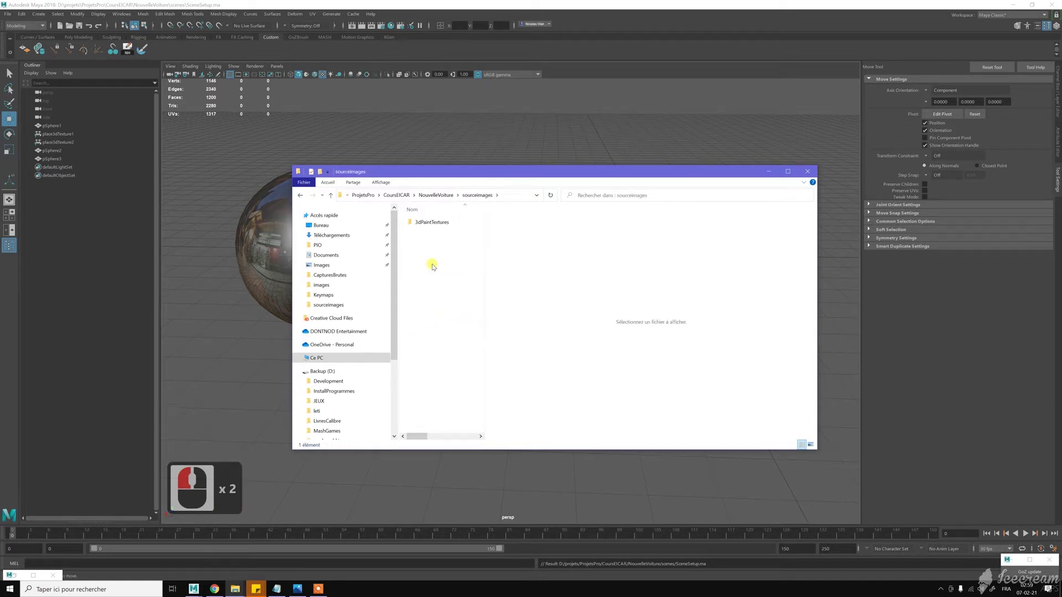
right_click(433, 266)
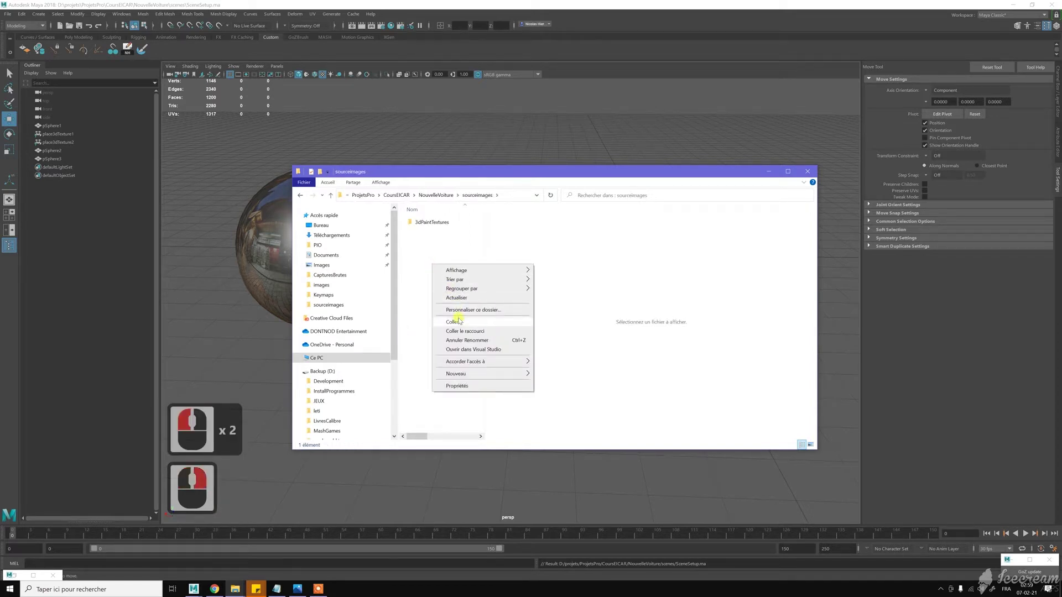
click(458, 321)
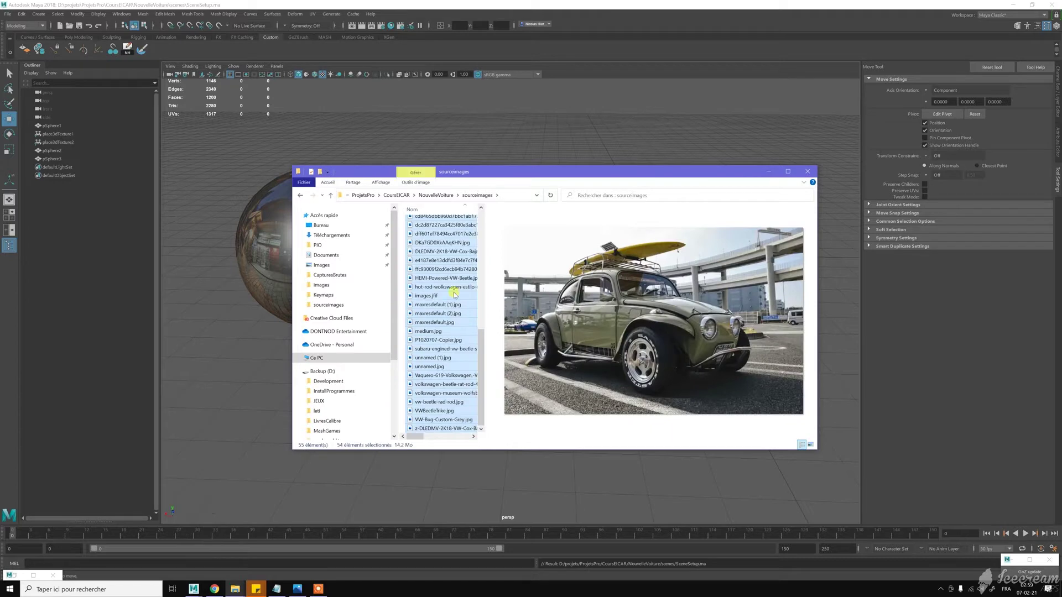
Browse the pasted Volkswagen Beetle reference photos in the sourceimages folder using the file preview.
click(448, 251)
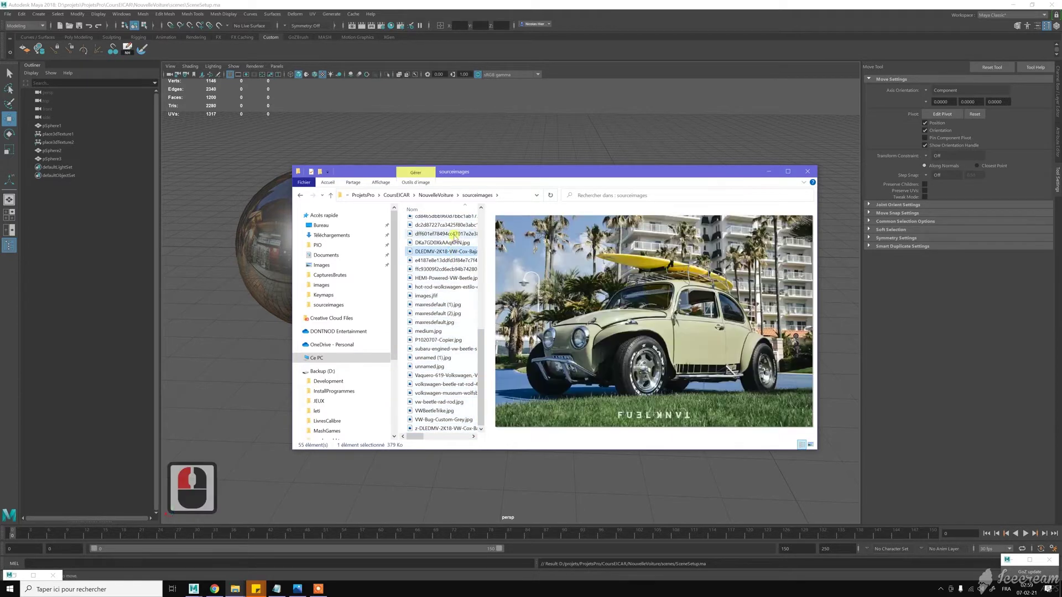
click(452, 243)
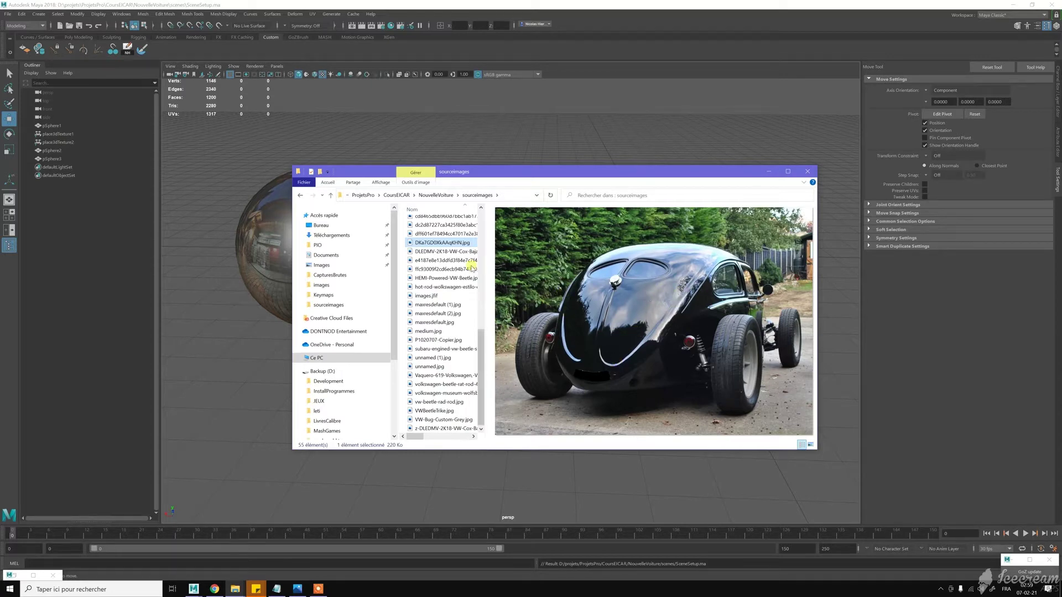
click(465, 224)
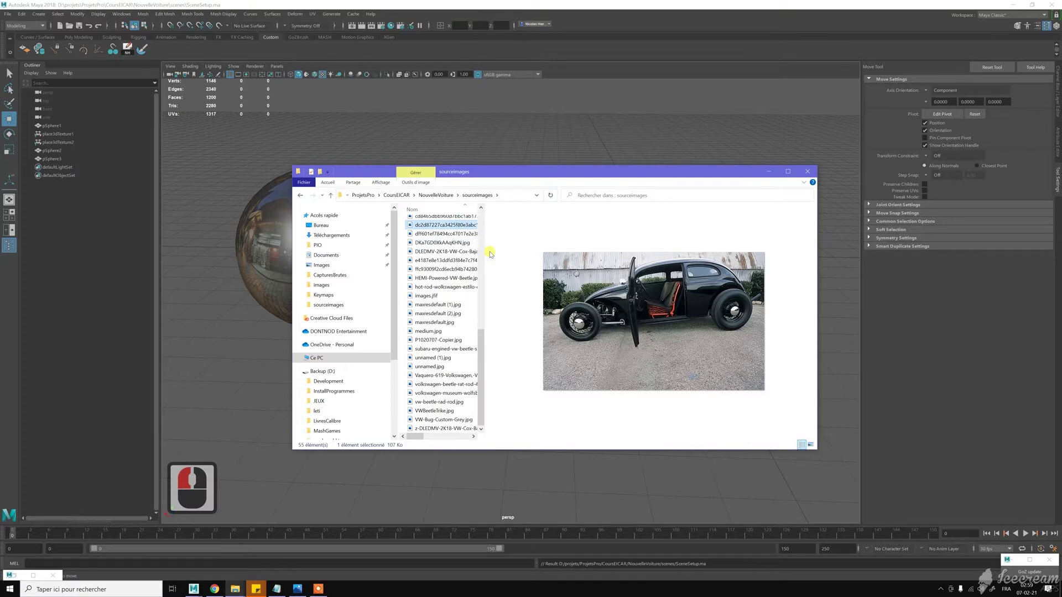
key(Up)
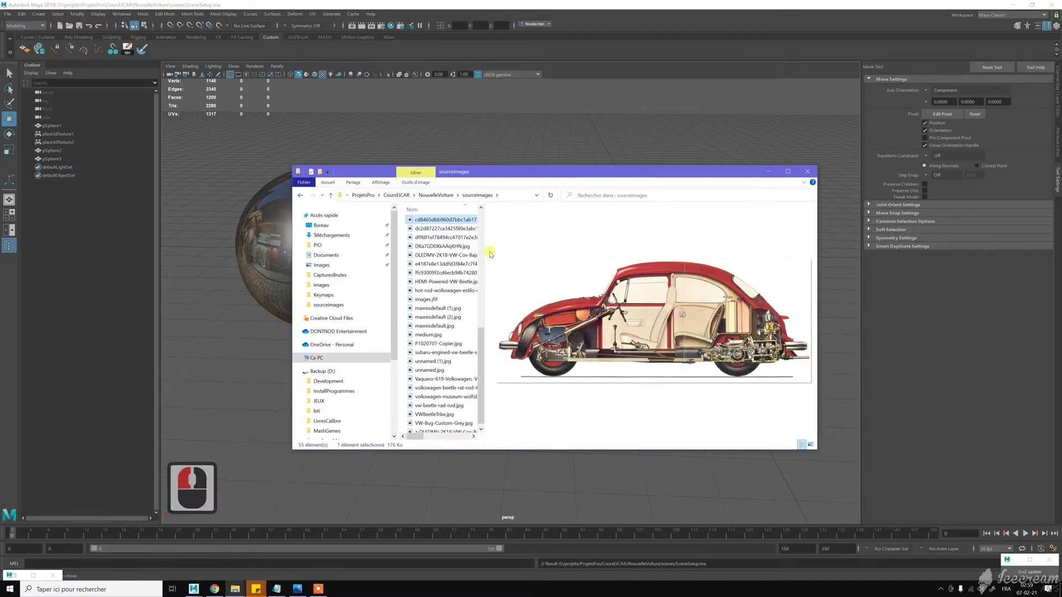
key(Up)
key(Up)
key(Up)
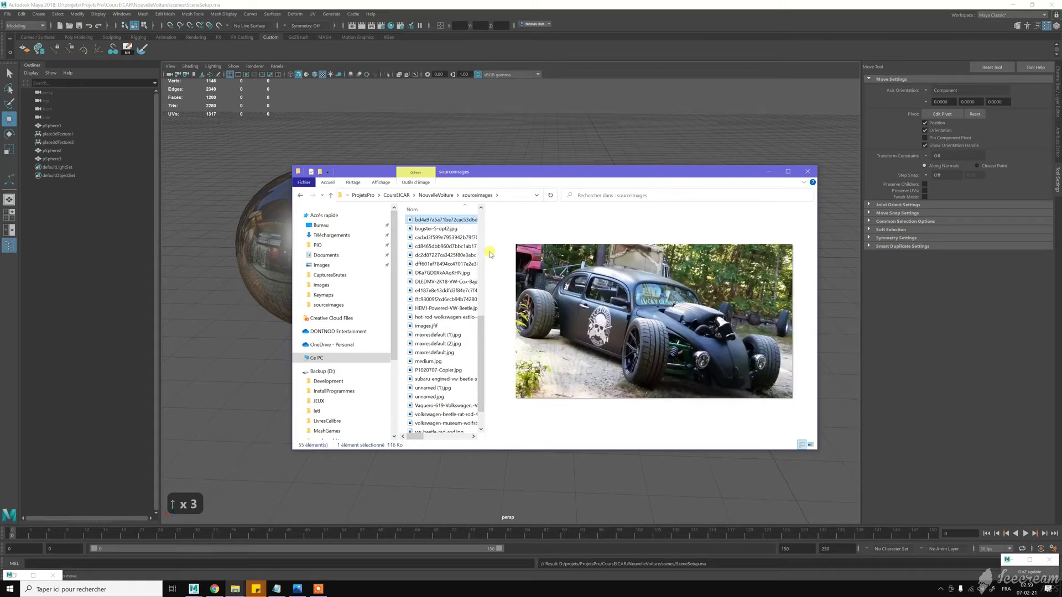
key(Up)
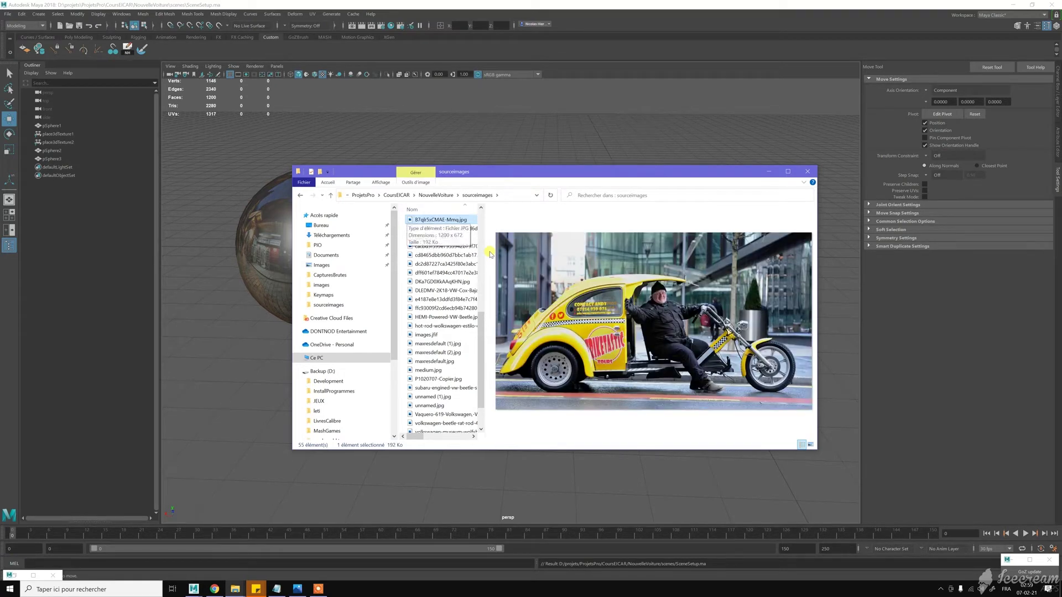
key(Up)
key(Down)
key(Down)
key(Down)
key(Down)
key(Down)
key(Down)
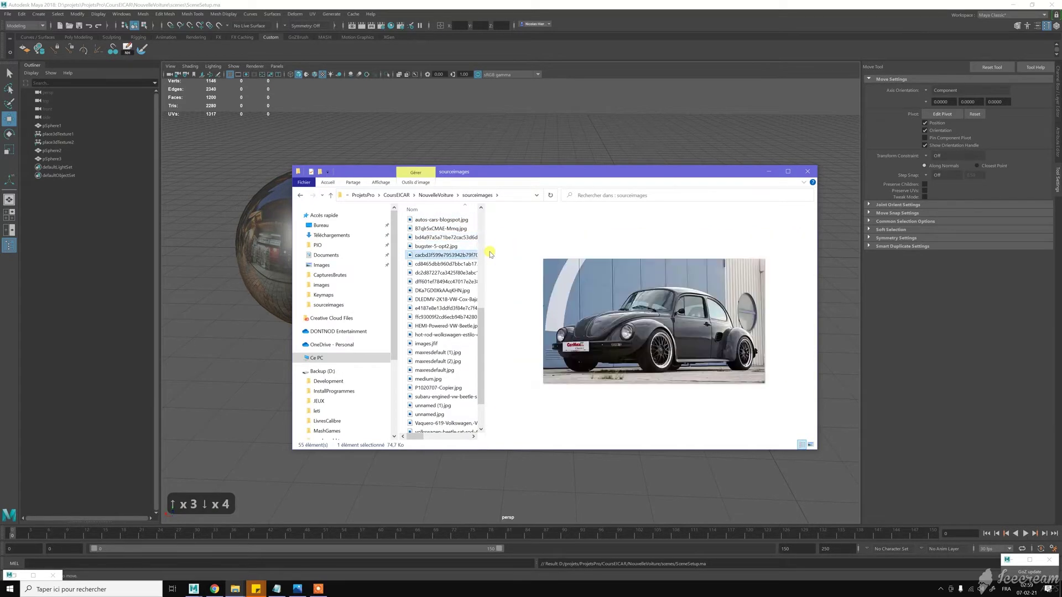
key(Down)
key(Down)
key(Down)
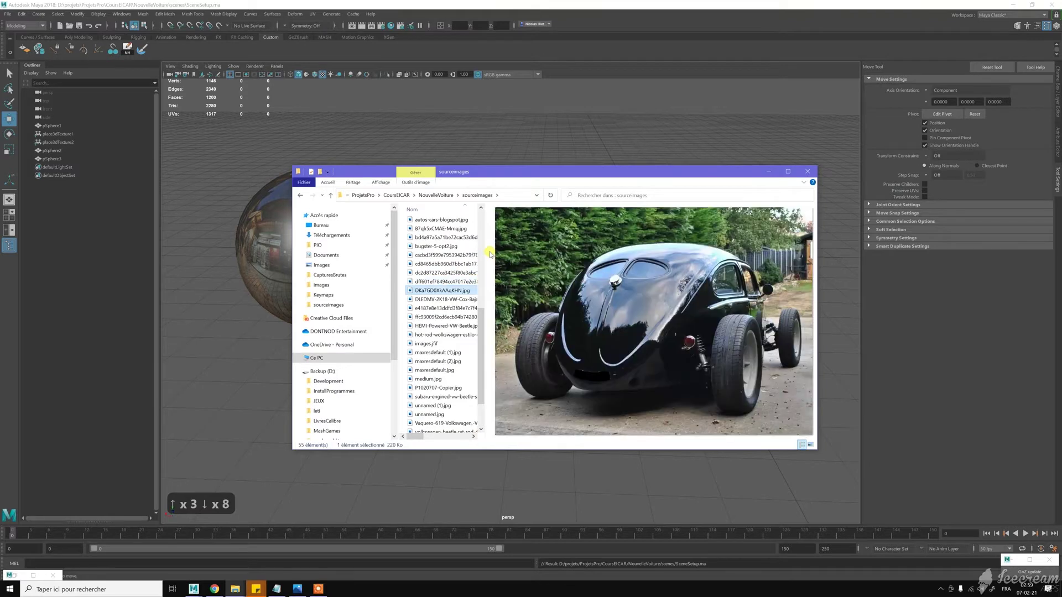
key(Down)
key(Down)
key(Down)
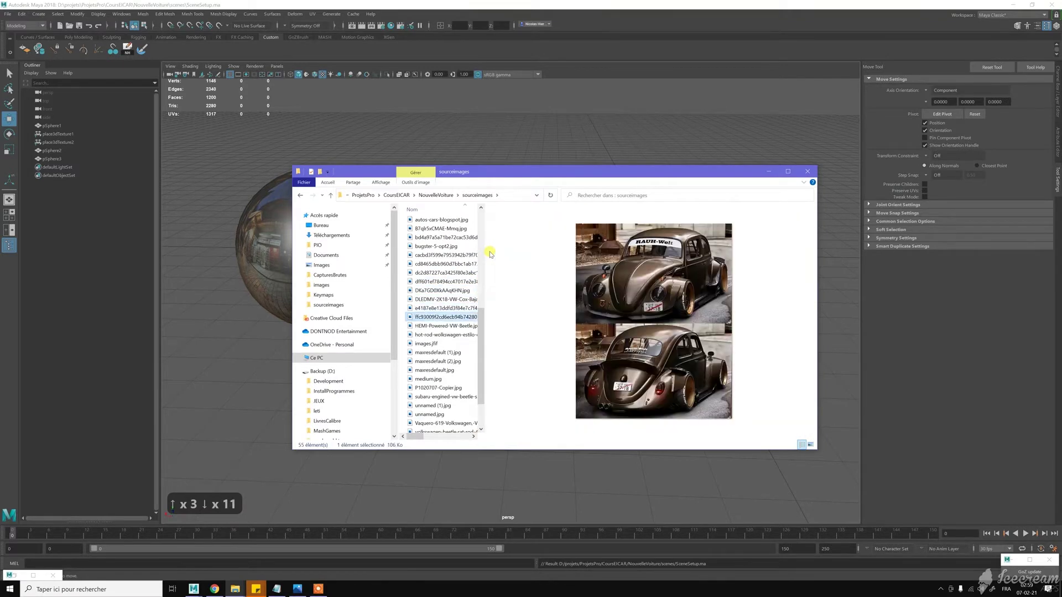
key(Down)
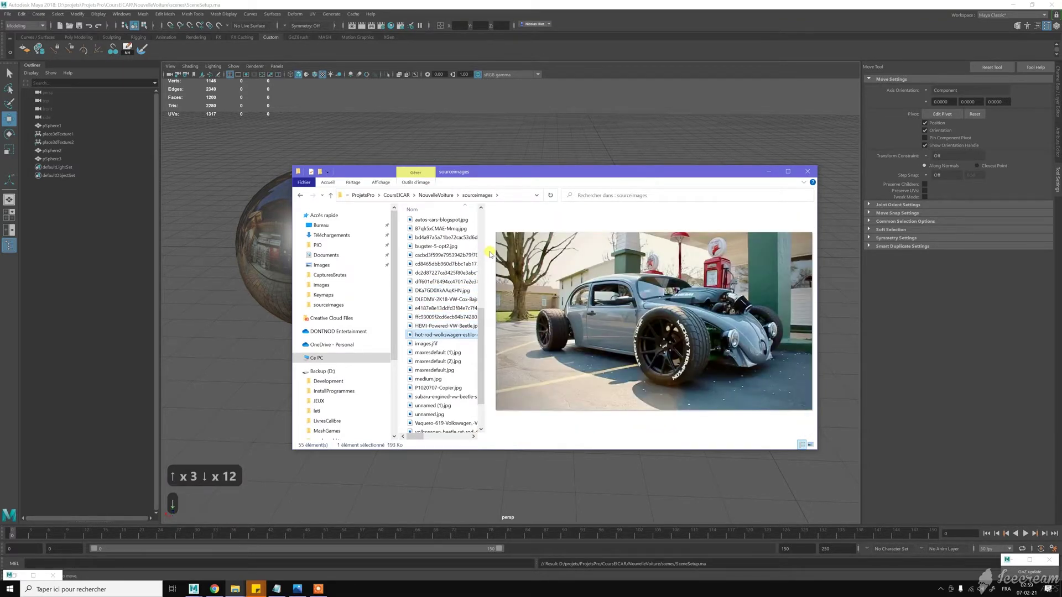
key(Down)
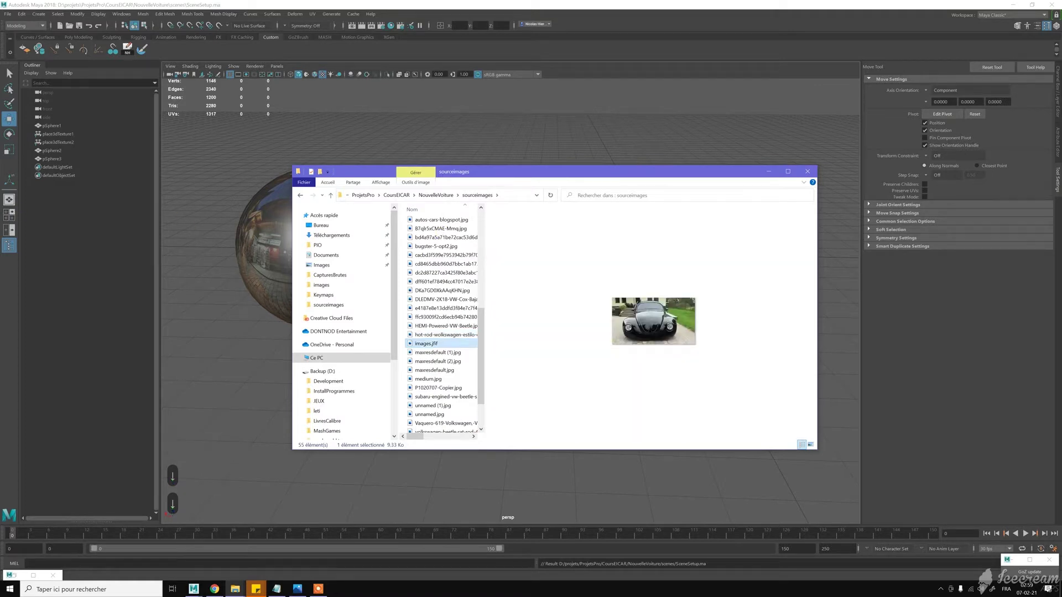
Copy the five Beetle blueprint images, including Front.png, Side.png and Top.png, into the project's images folder.
click(12, 215)
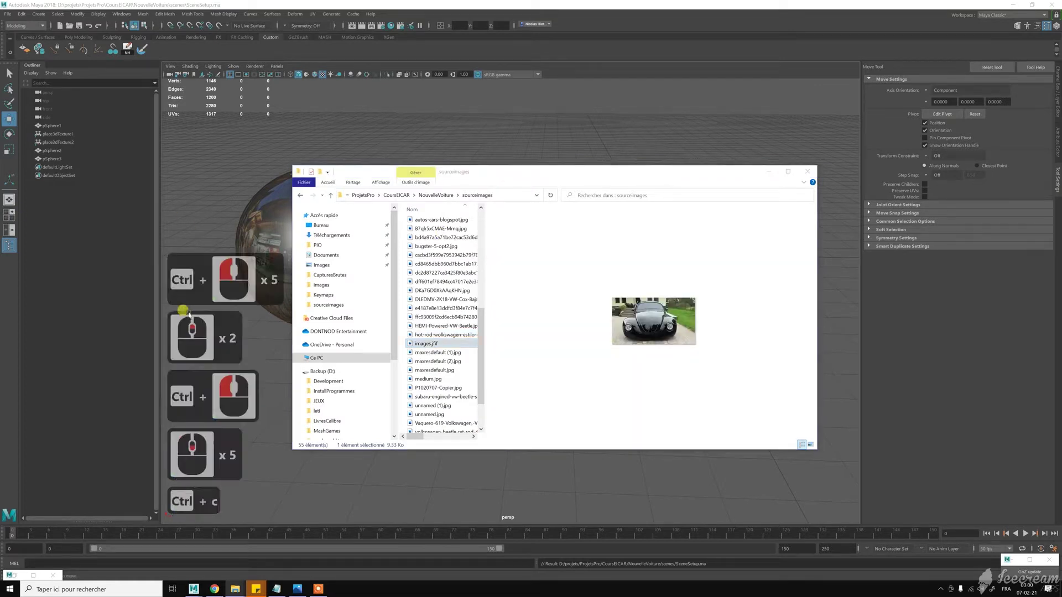
click(437, 195)
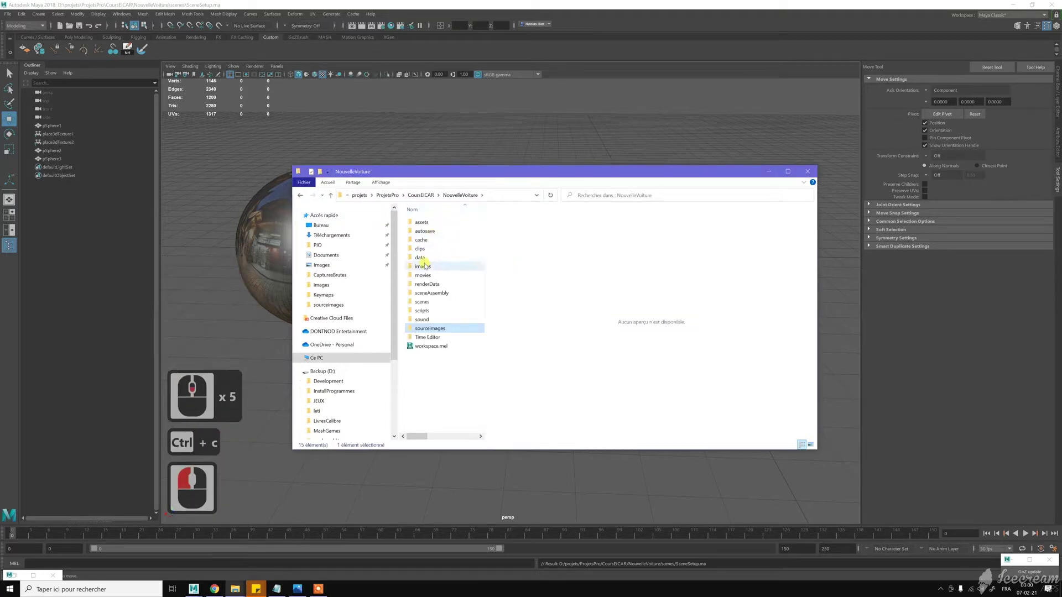
double_click(424, 266)
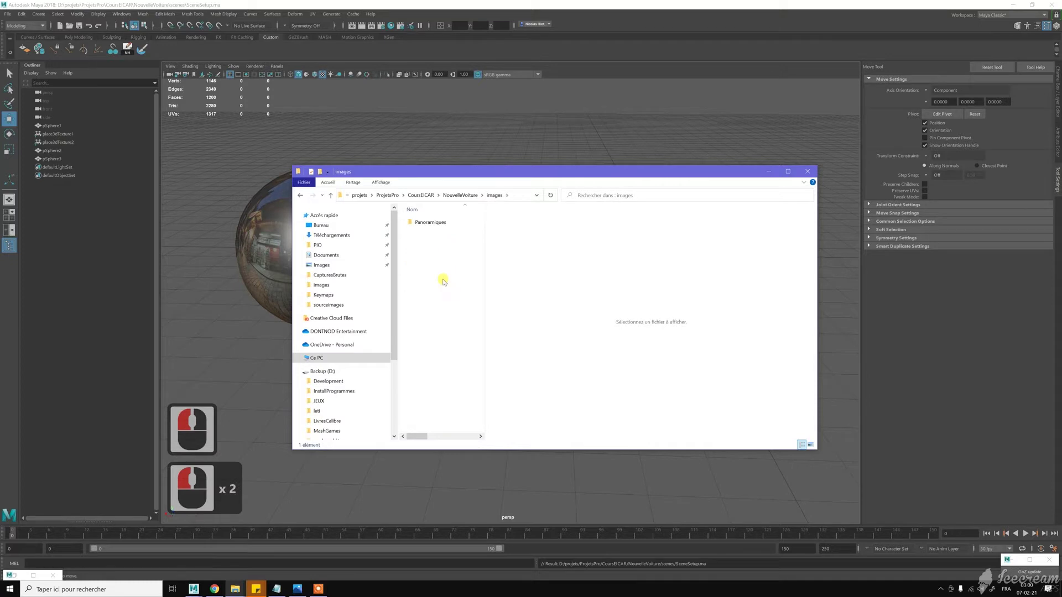
click(442, 280)
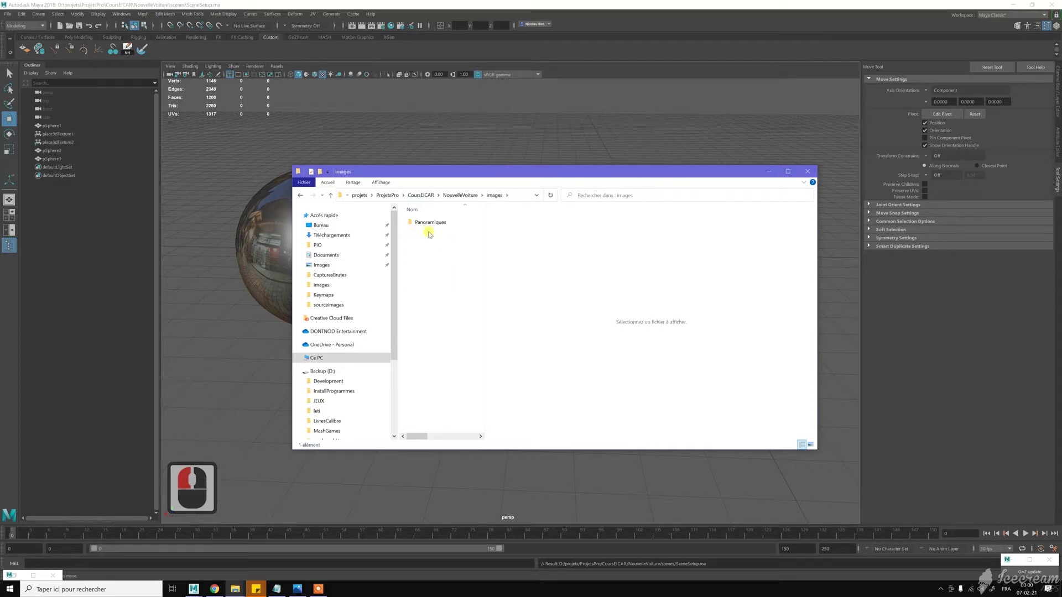
key(ctrl+v)
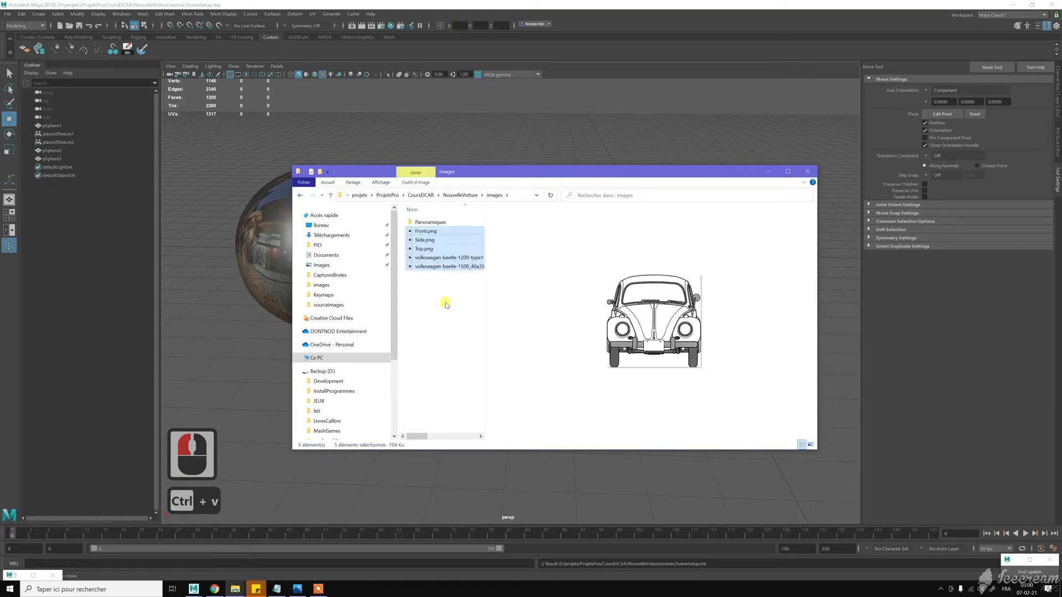
Examine the volkswagen-beetle-1500 and volkswagen-beetle-1200 blueprint sheets and the separate Front.png, Side.png and Top.png views.
click(443, 302)
click(461, 267)
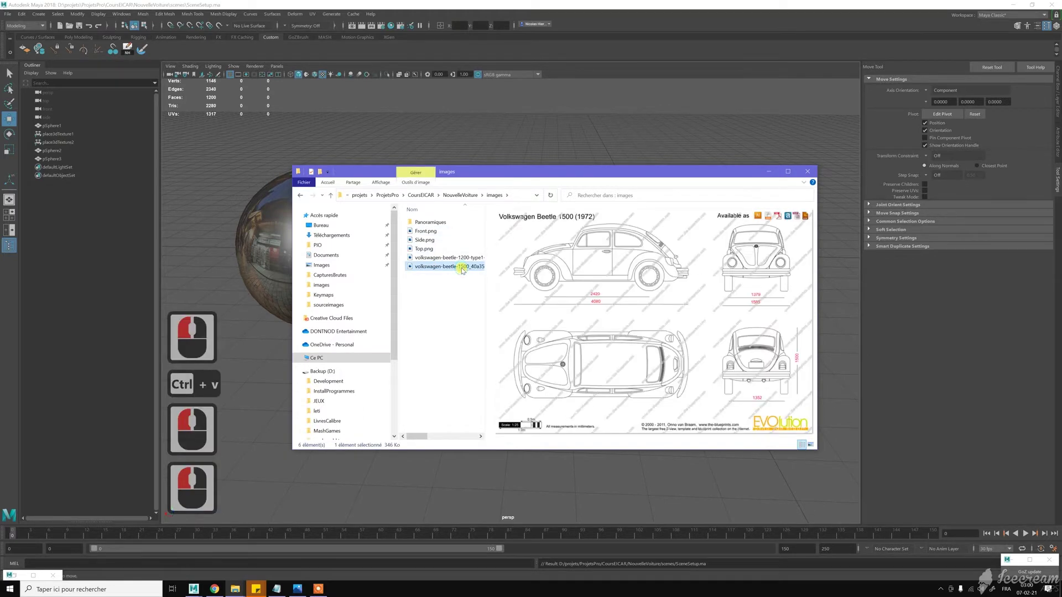
click(449, 257)
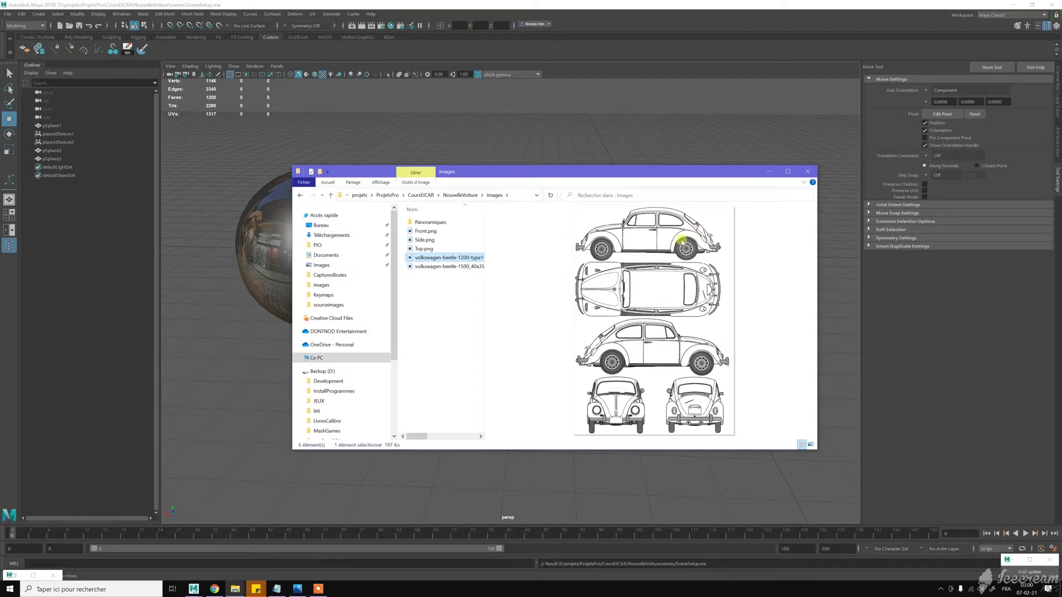
click(462, 268)
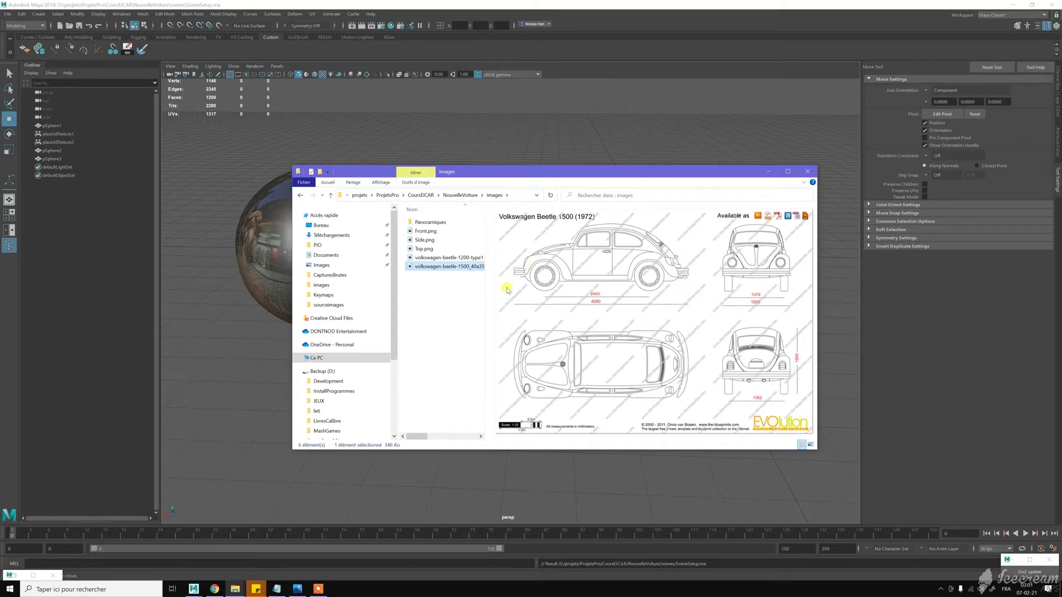
click(468, 259)
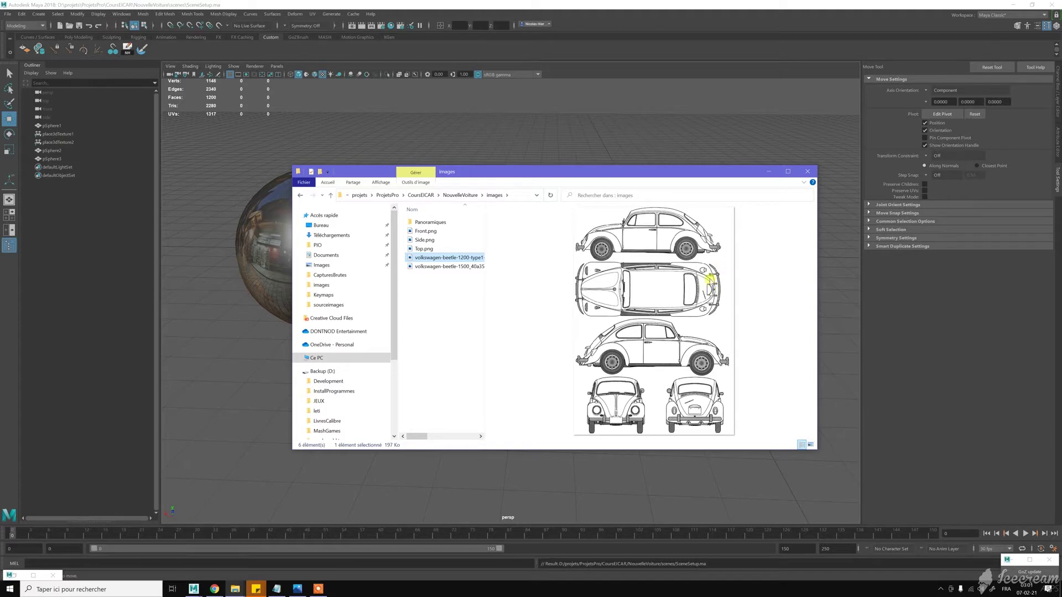
click(449, 258)
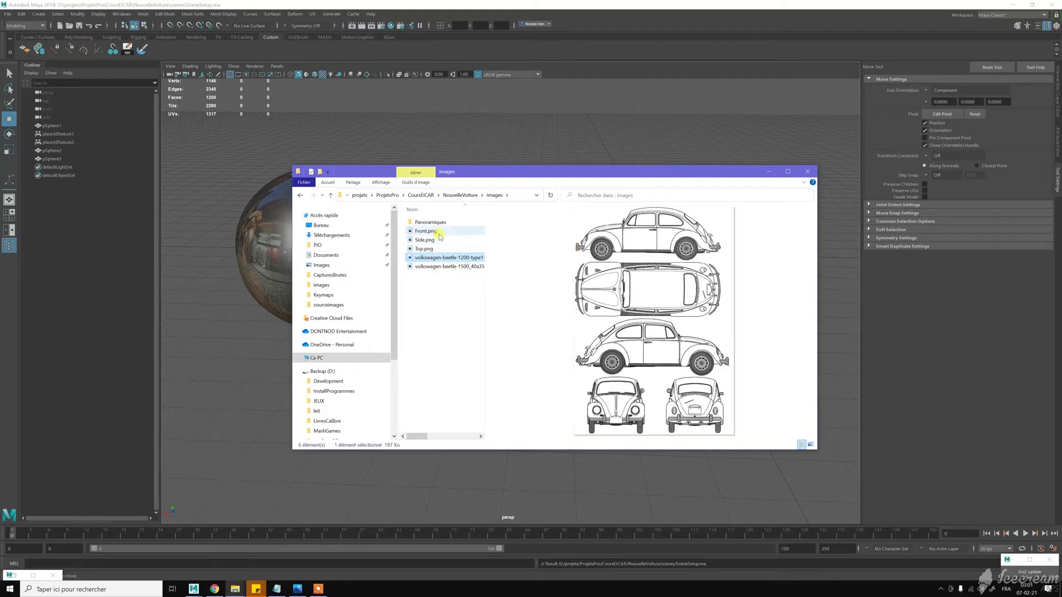
click(440, 234)
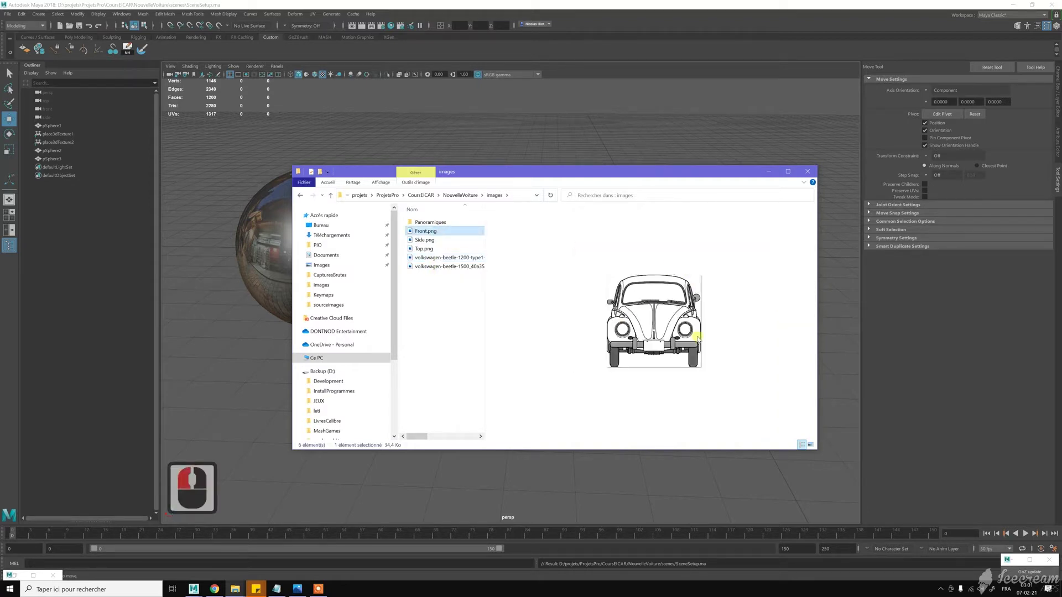
click(451, 244)
click(423, 250)
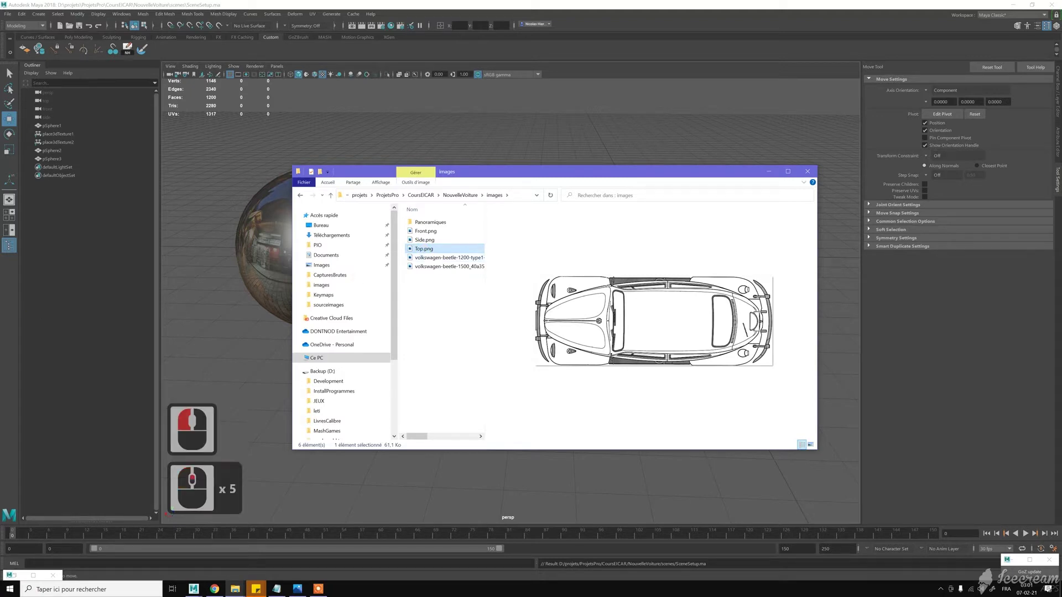
Copy the missing rear view, Back.png, into the project's images folder alongside the other blueprint views.
scroll(165, 513, up, 2)
right_click(167, 513)
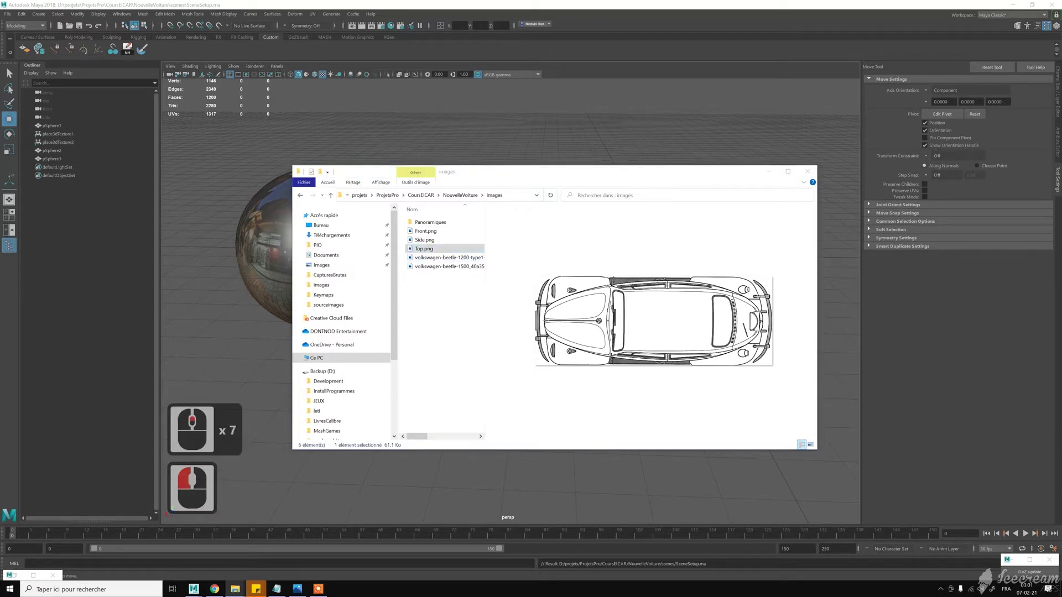
key(ctrl+c)
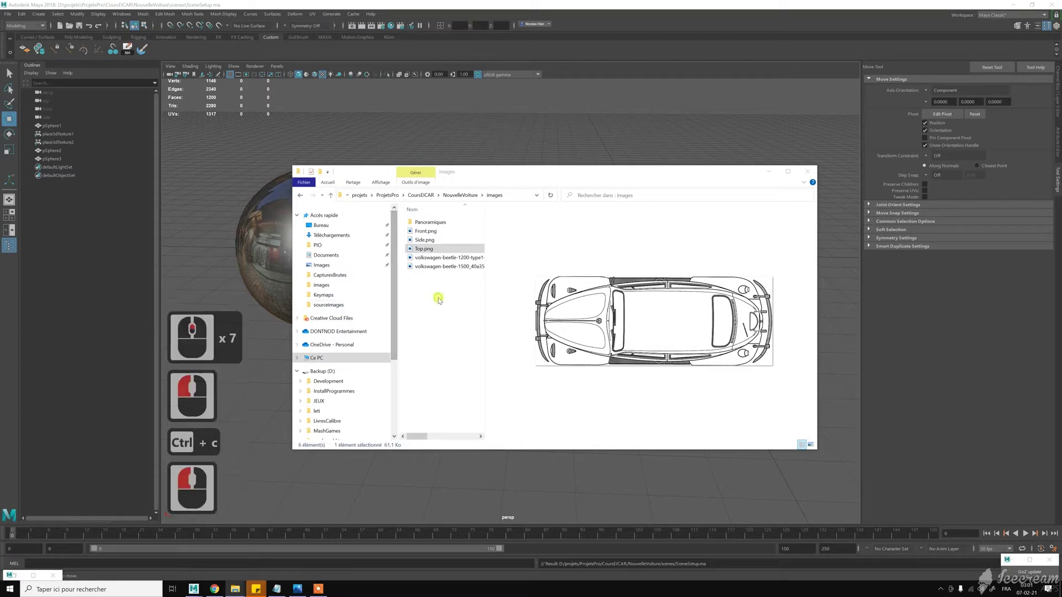
click(438, 298)
key(ctrl+v)
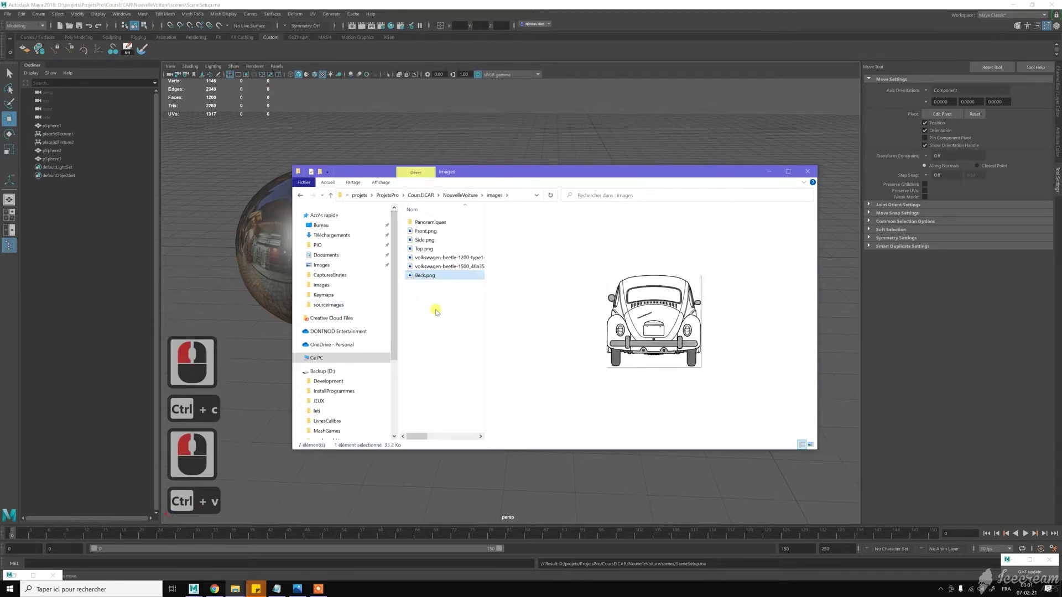
click(436, 312)
Preview Top.png and the volkswagen-beetle-1500 blueprint, and move the folder window off the scene to return to Maya.
click(432, 258)
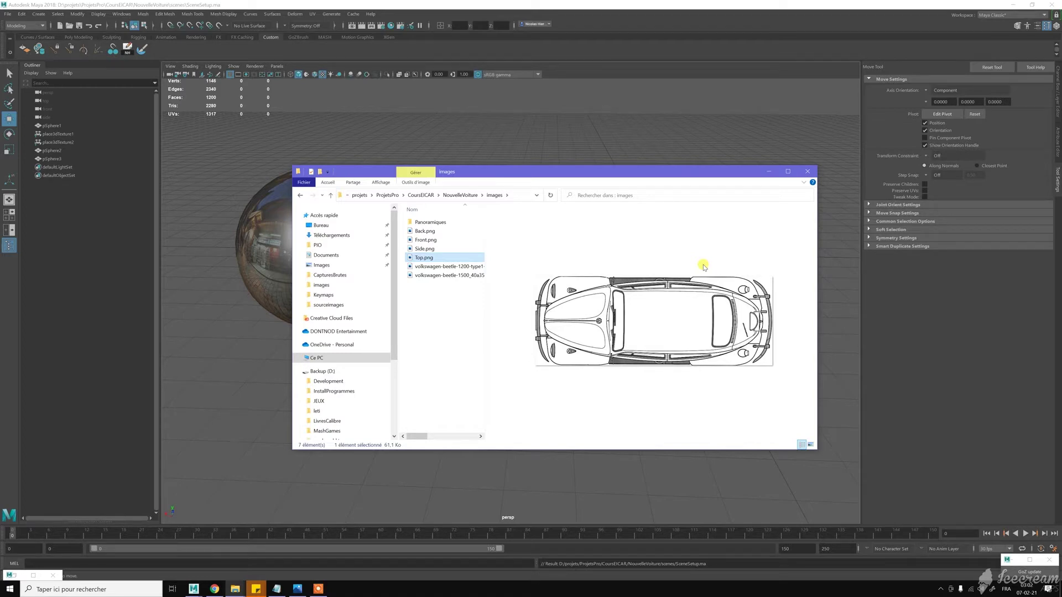
key(F7)
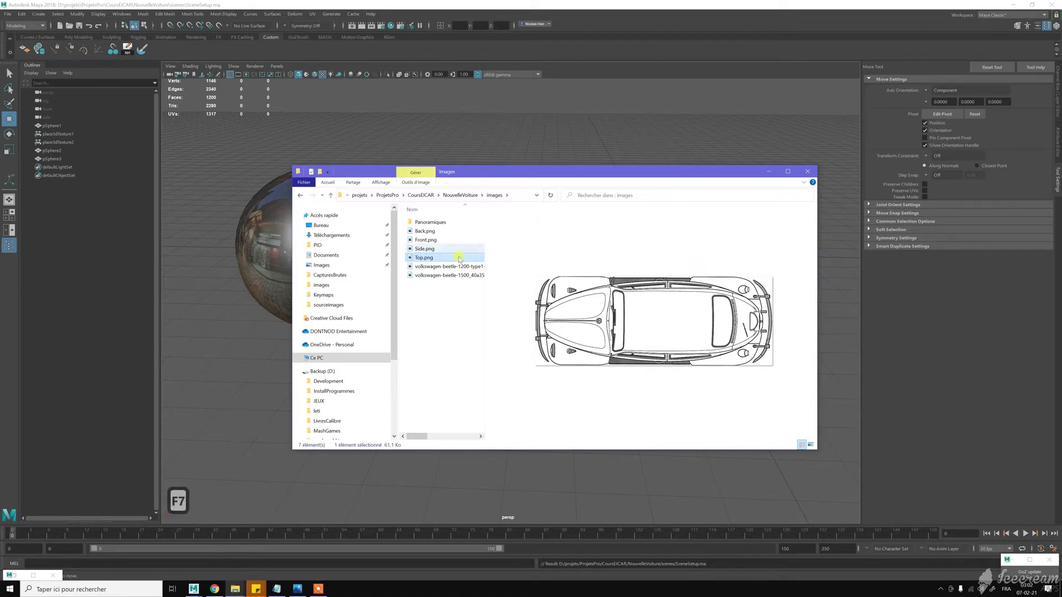
click(446, 277)
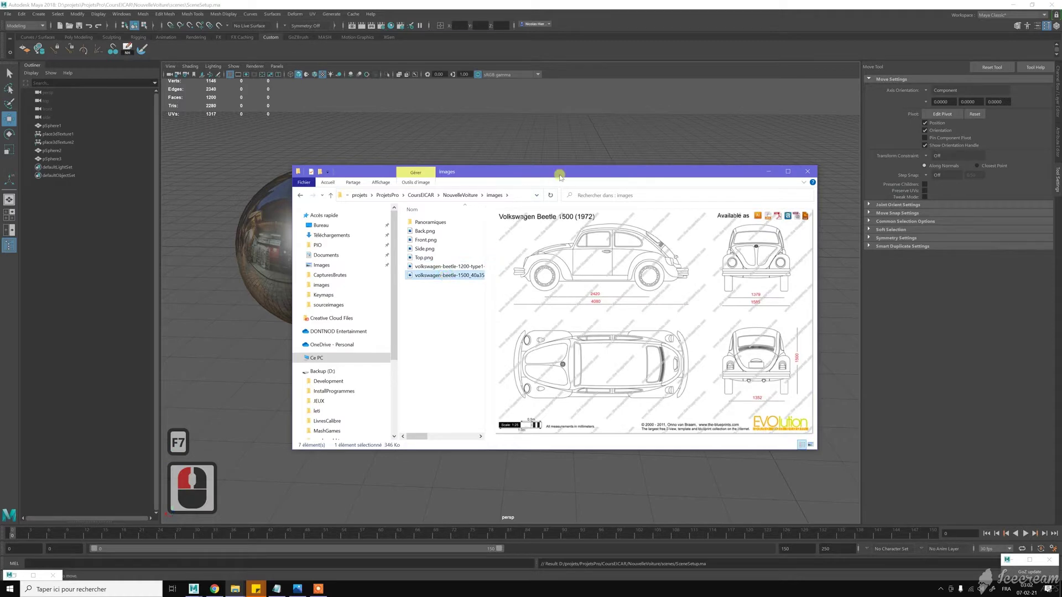
drag(570, 174, 1061, 258)
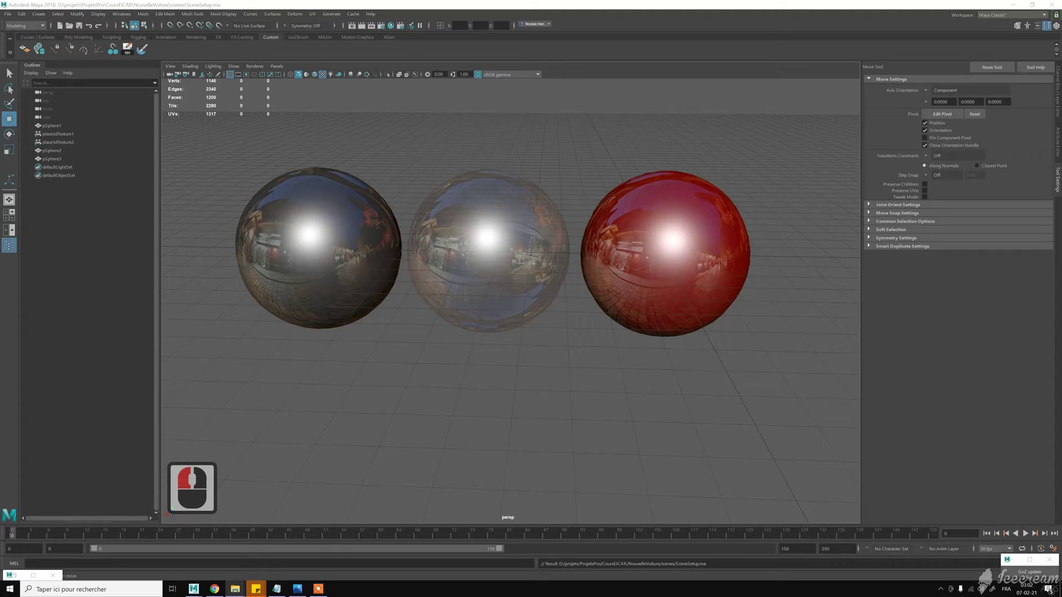
click(690, 321)
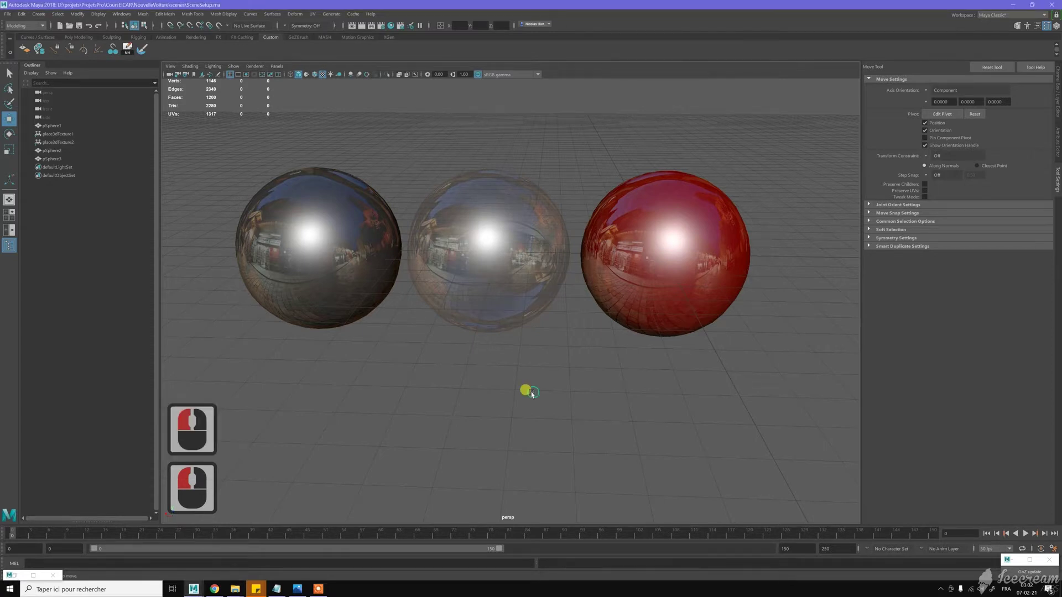
Create a polygon cube at the scene origin and open its polyCube1 creation settings.
scroll(535, 386, down, 5)
scroll(613, 384, down, 4)
alt+drag(612, 384, 618, 304)
shift+right_click(626, 310)
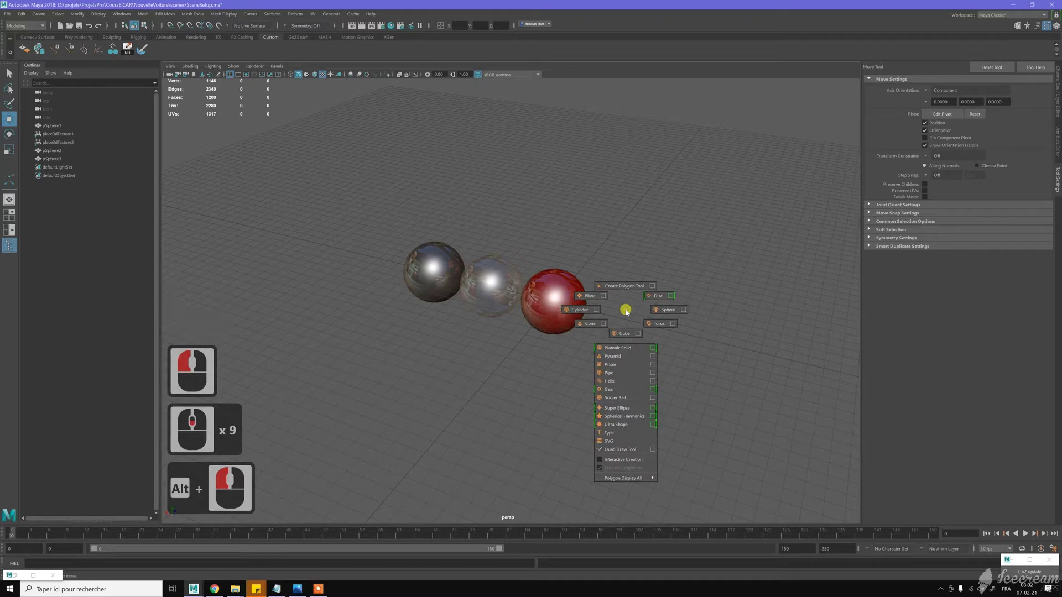
click(624, 334)
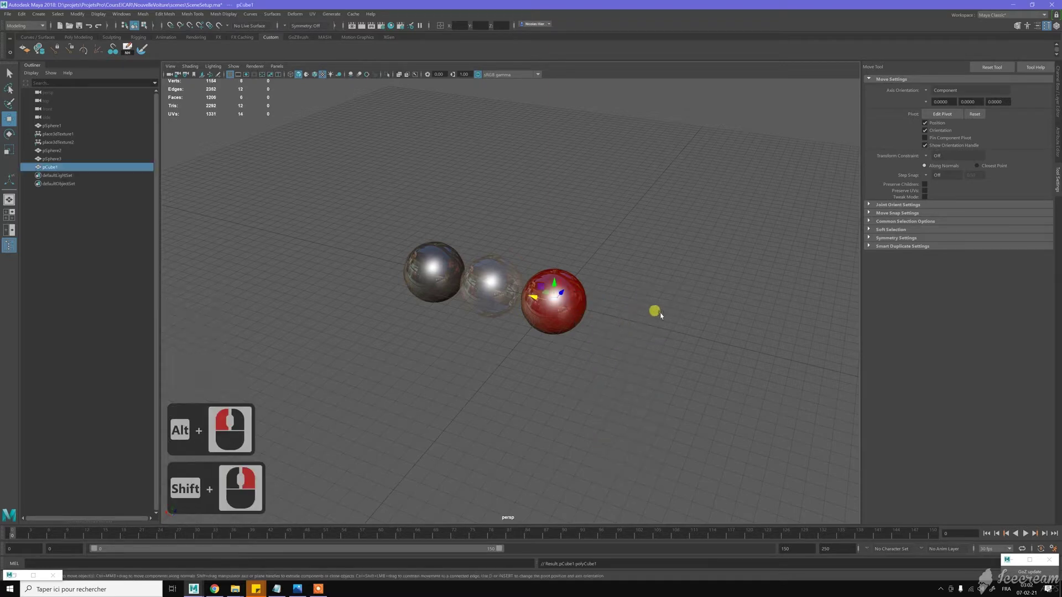
alt+drag(654, 308, 652, 316)
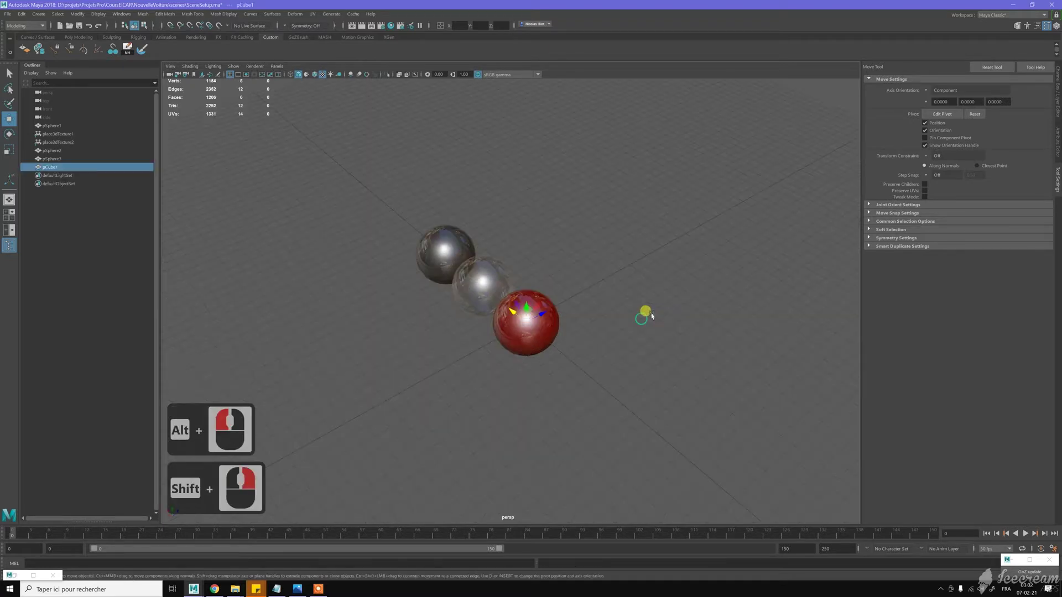
click(1056, 84)
click(975, 175)
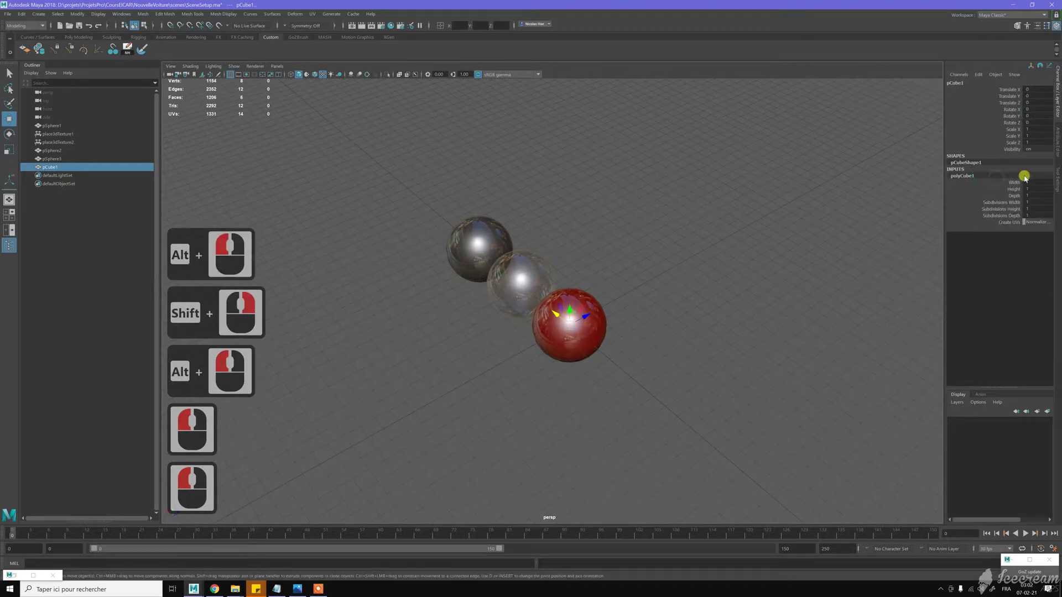
Compare the Front.png view with the volkswagen-beetle-1500 blueprint and read the car's overall width for sizing the cube.
click(1040, 182)
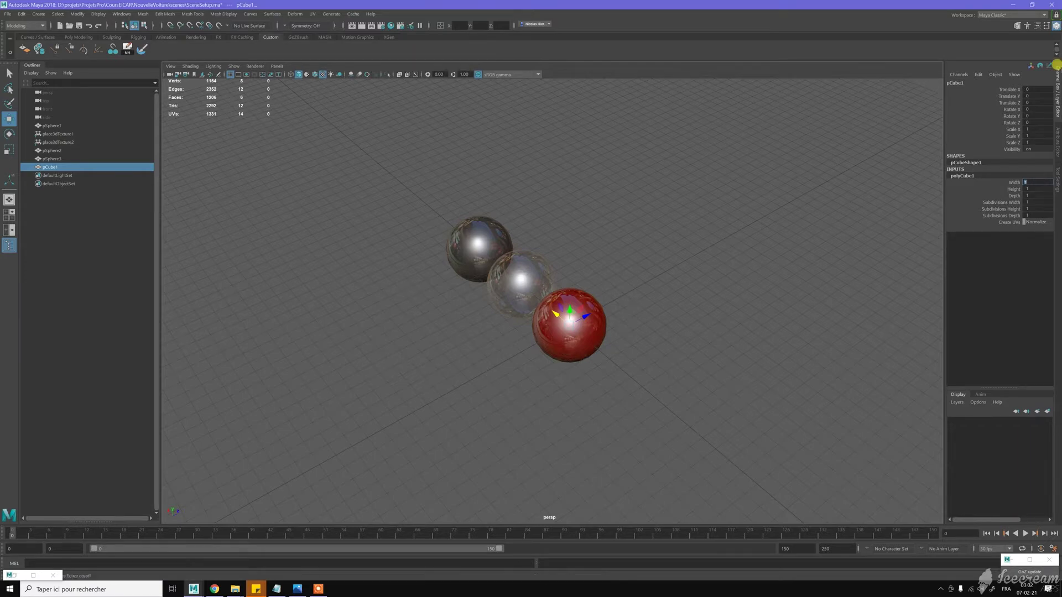
key(alt+Tab)
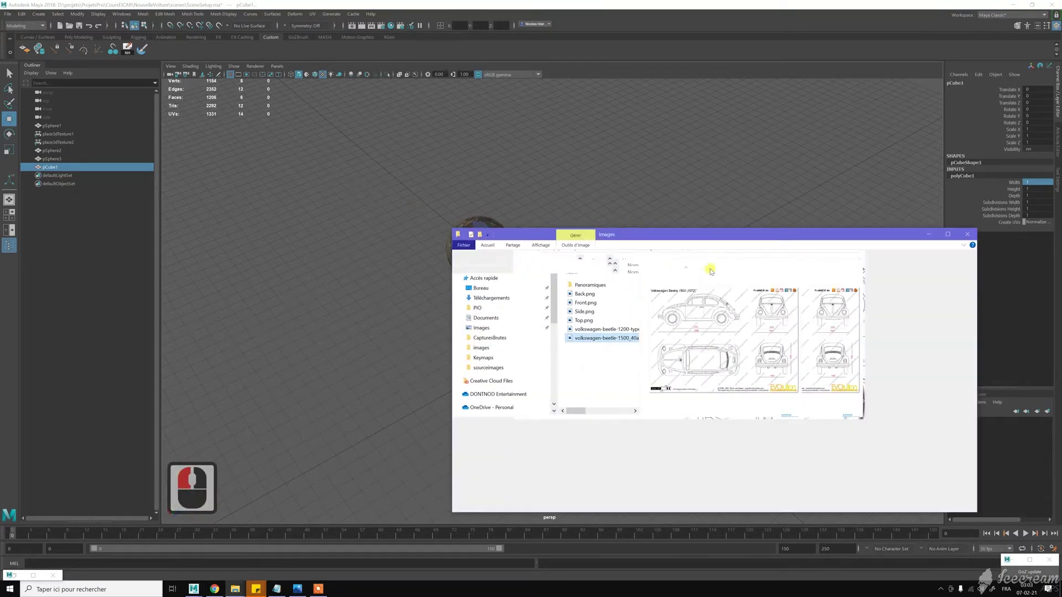
drag(794, 230, 519, 184)
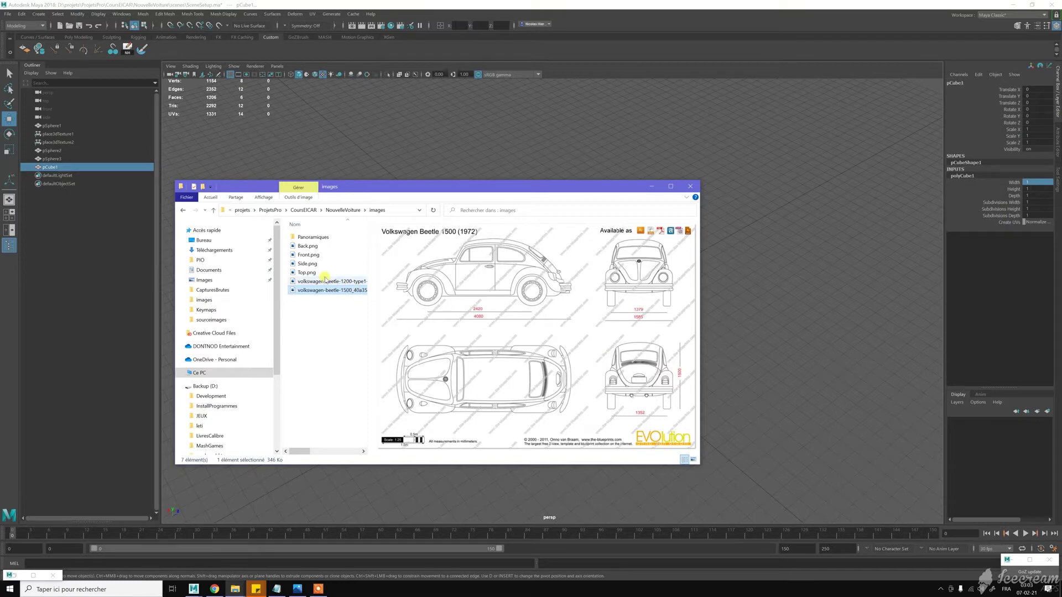
click(317, 256)
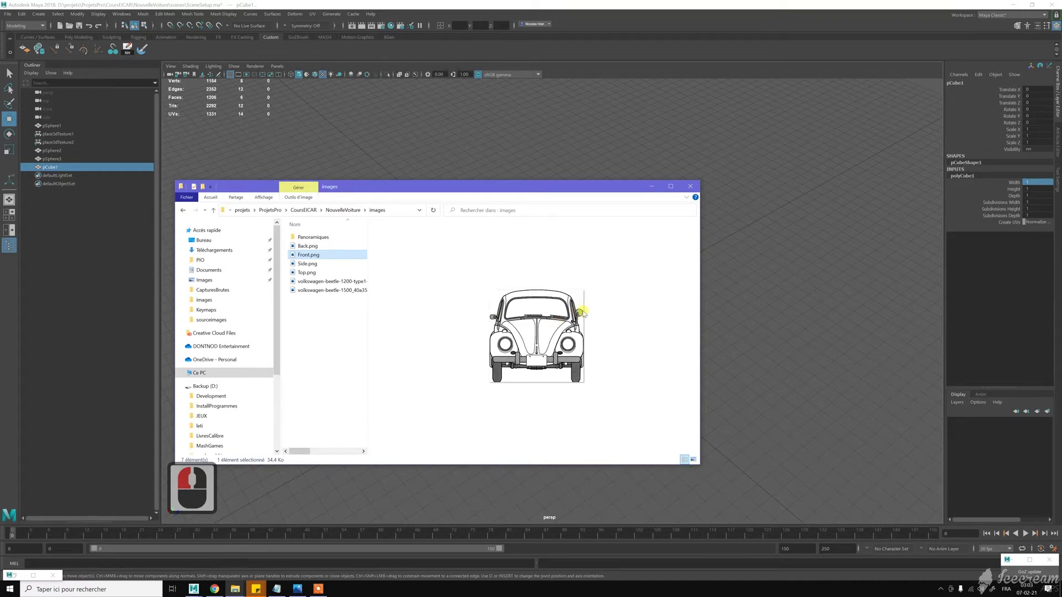
click(311, 290)
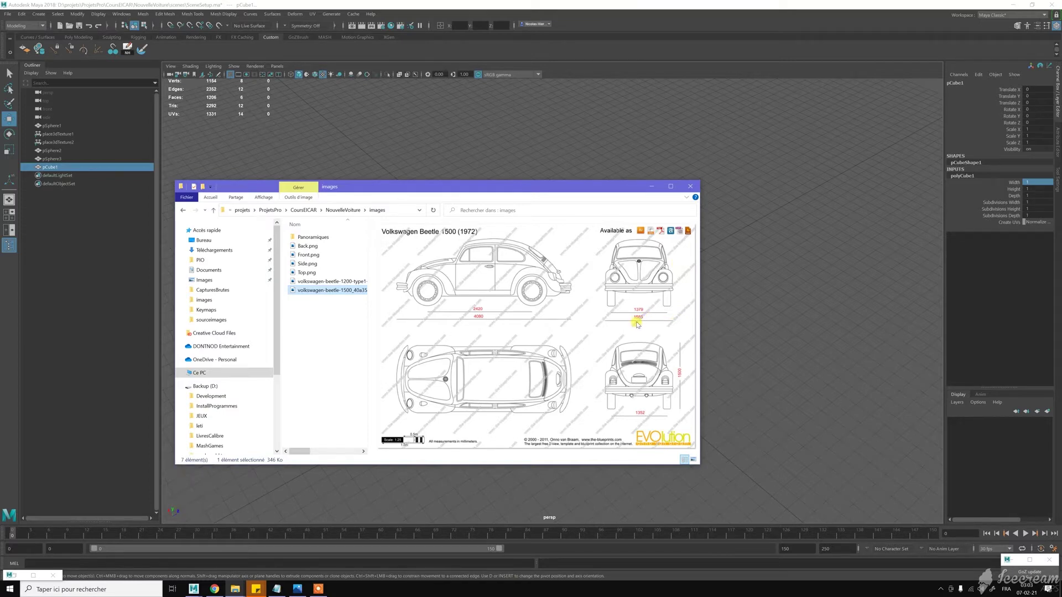
Set the cube's width to 158.5.
click(1040, 181)
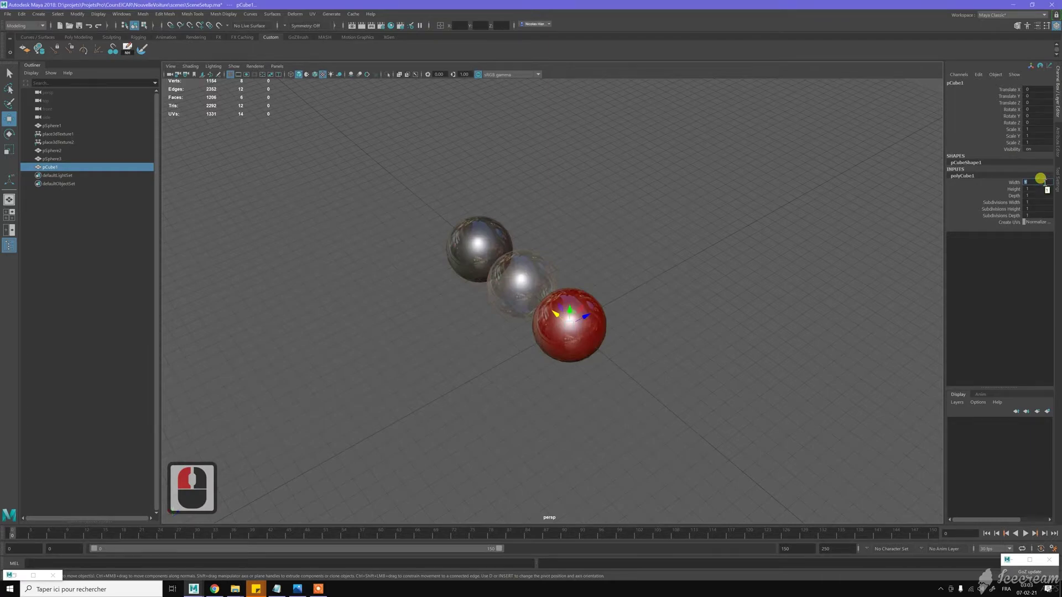
text(158)
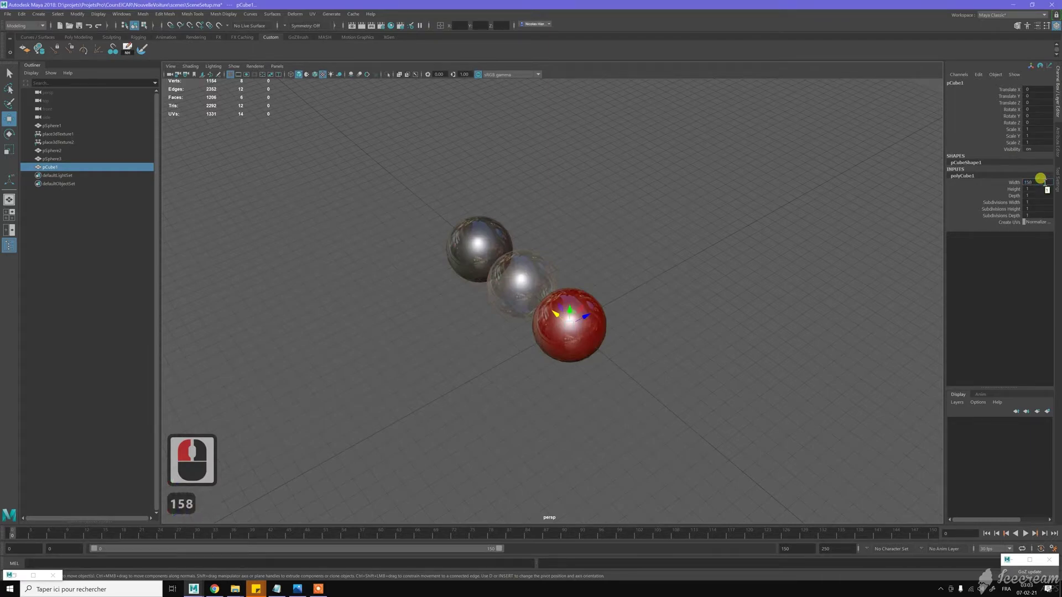
text(.5)
key(Return)
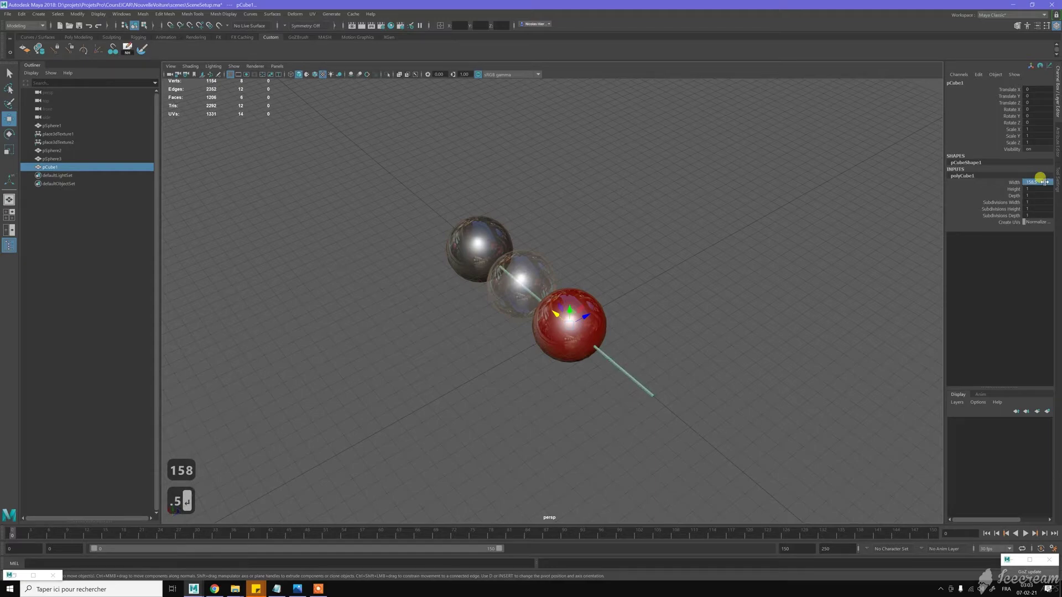
Check the car's overall length on the volkswagen-beetle-1500 blueprint and set the cube's depth to 480.
click(297, 589)
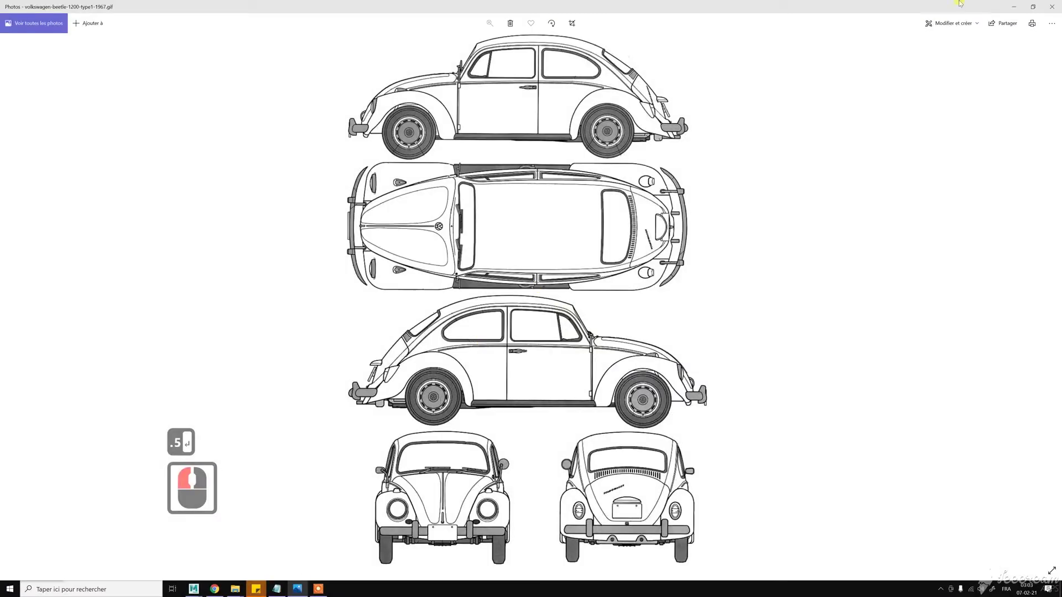
click(1014, 6)
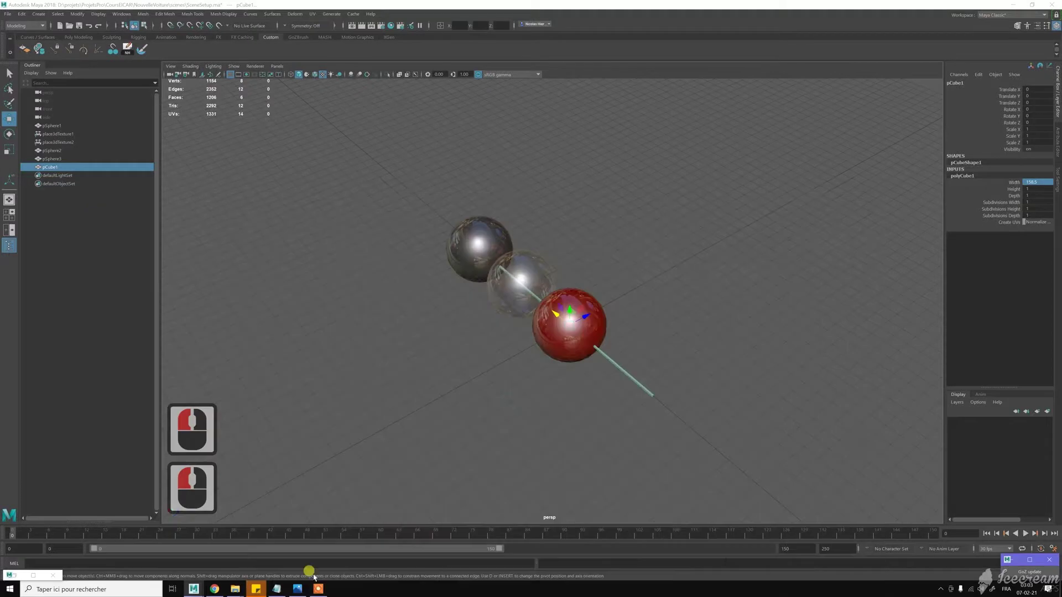
mouse_move(298, 589)
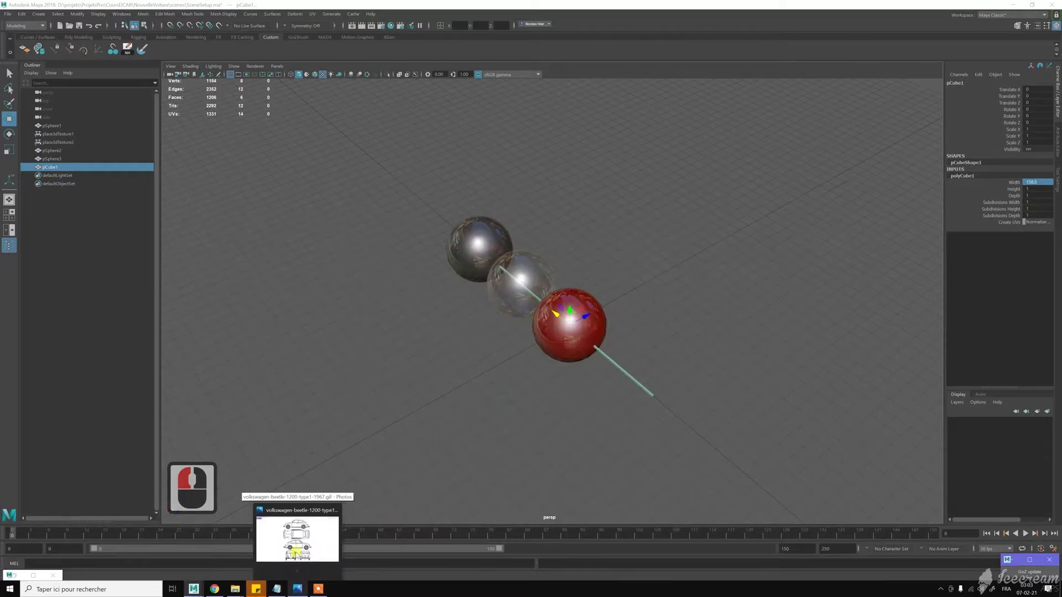
click(297, 552)
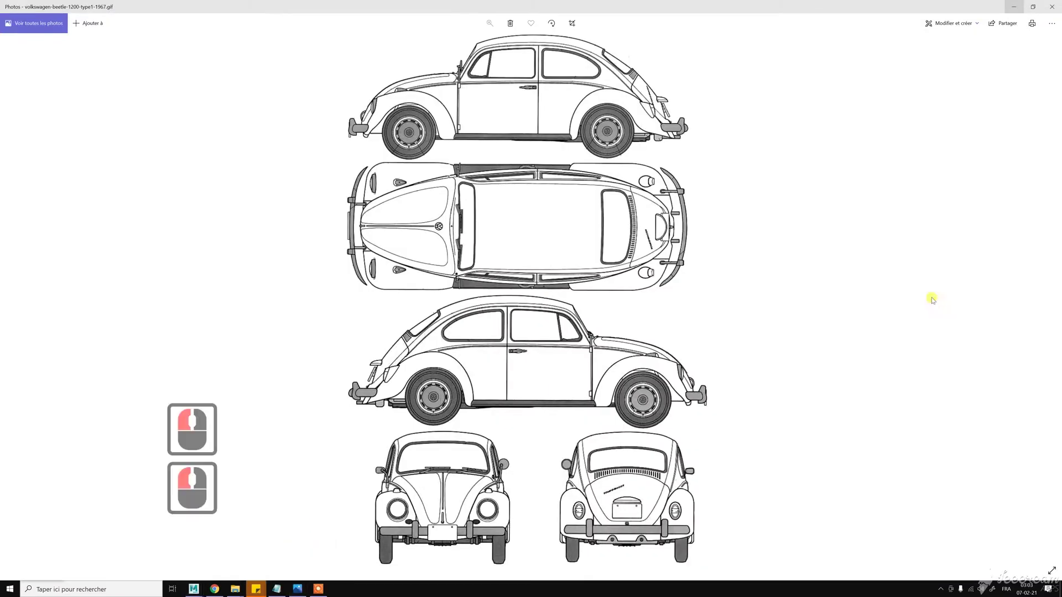
click(1038, 295)
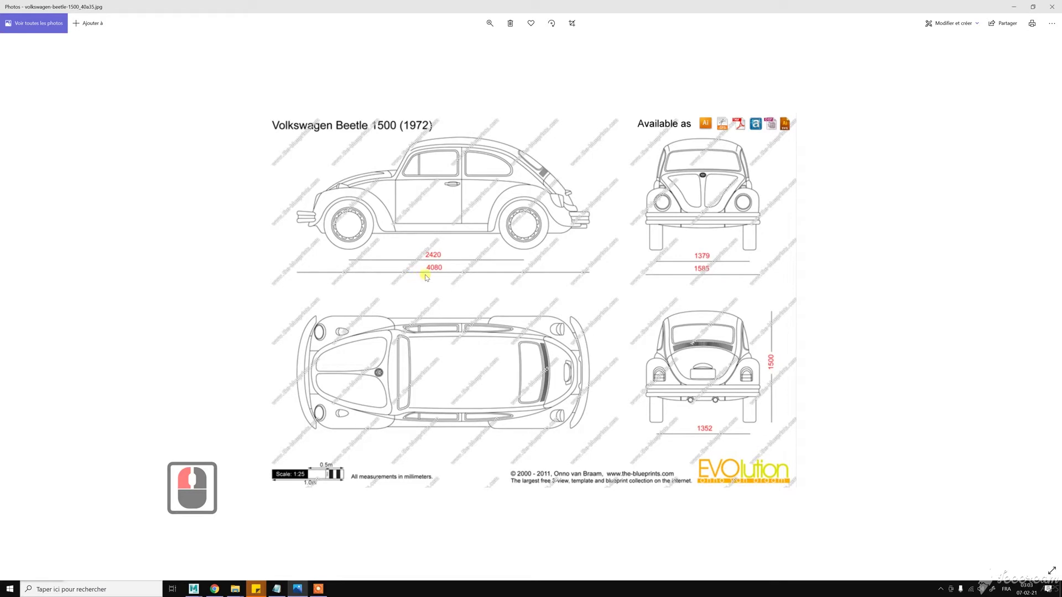
click(1014, 6)
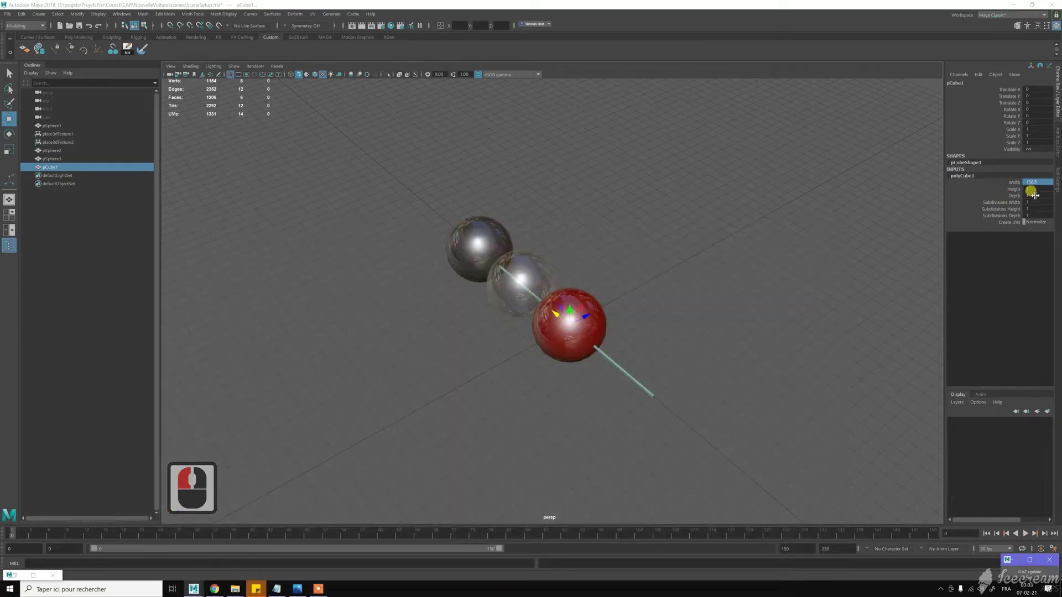
click(1034, 196)
text(480)
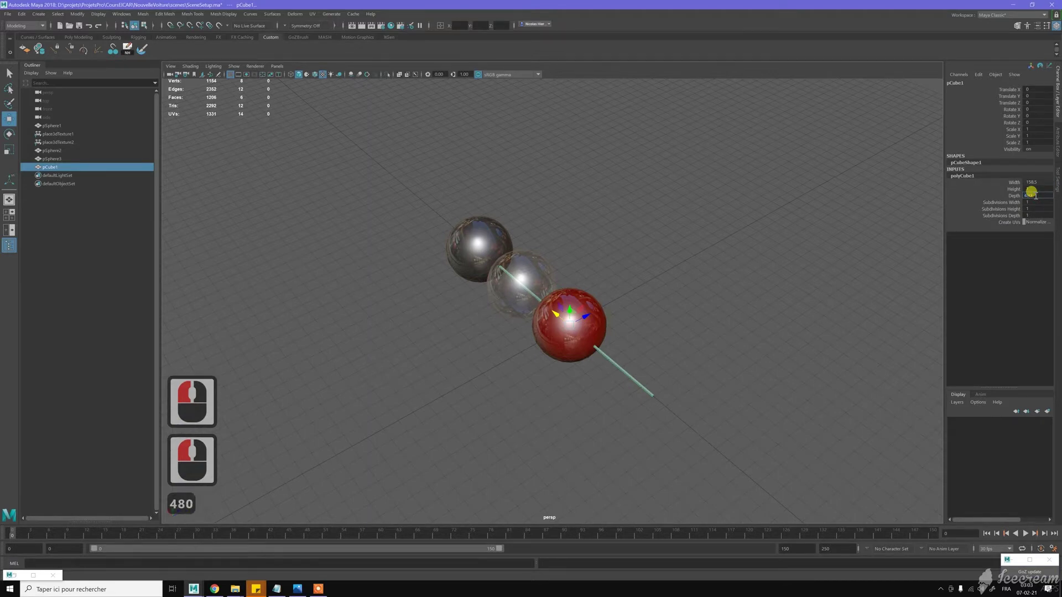
key(Return)
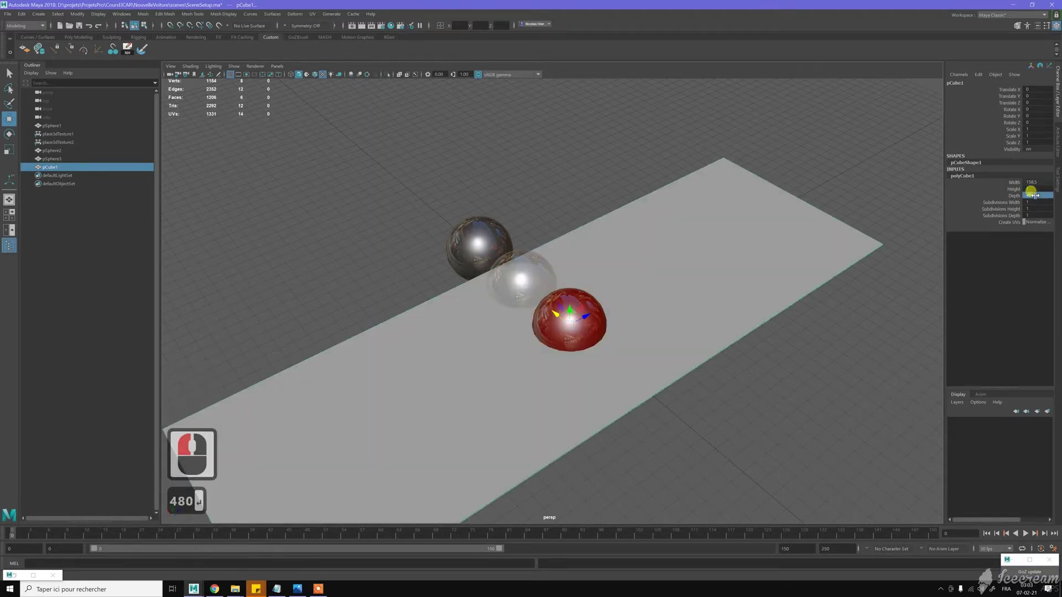
Check the car's height on the Beetle 1500 blueprint and set the cube's height to 150.
click(1037, 189)
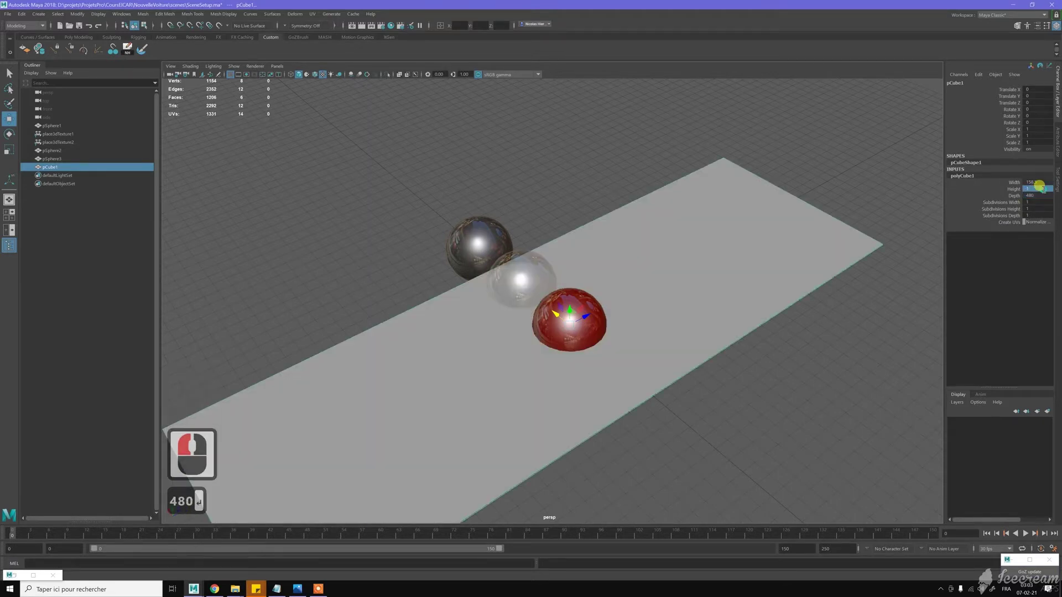
click(305, 587)
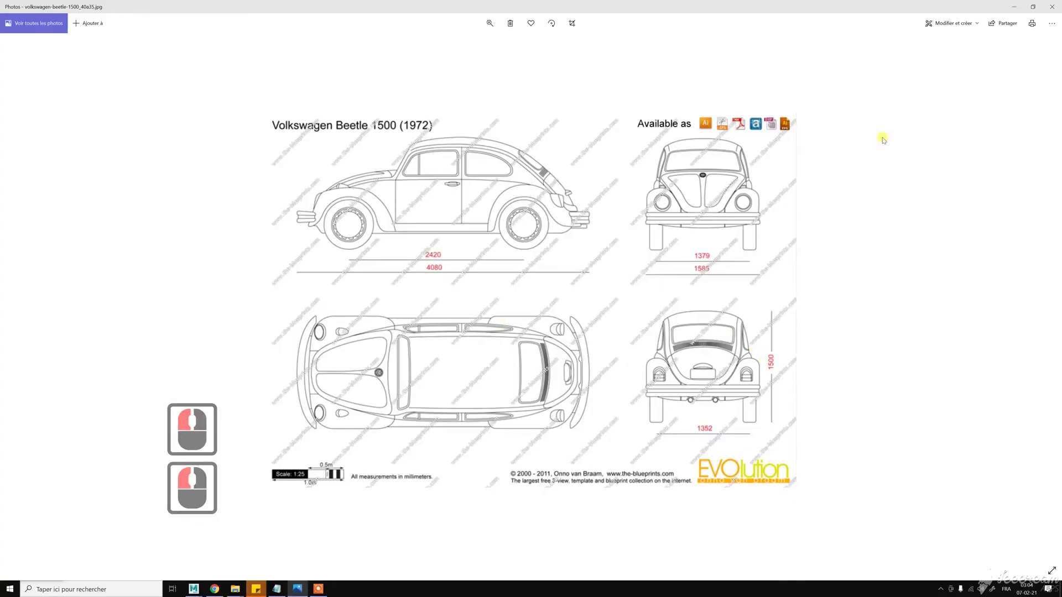
click(1014, 7)
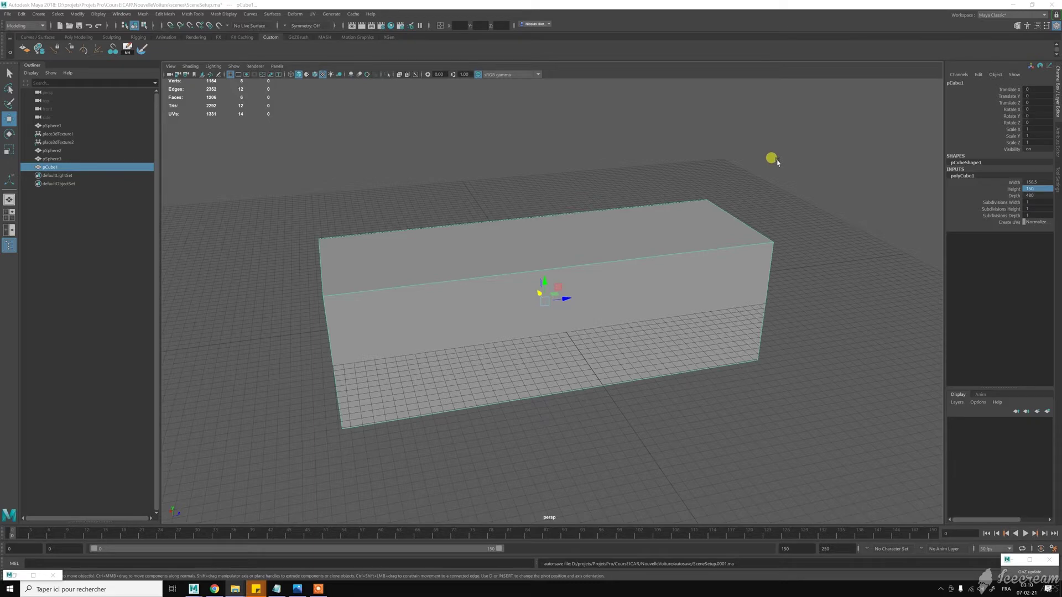
Review the box's width, height and depth settings and inspect its proportions beside the spheres.
click(1016, 183)
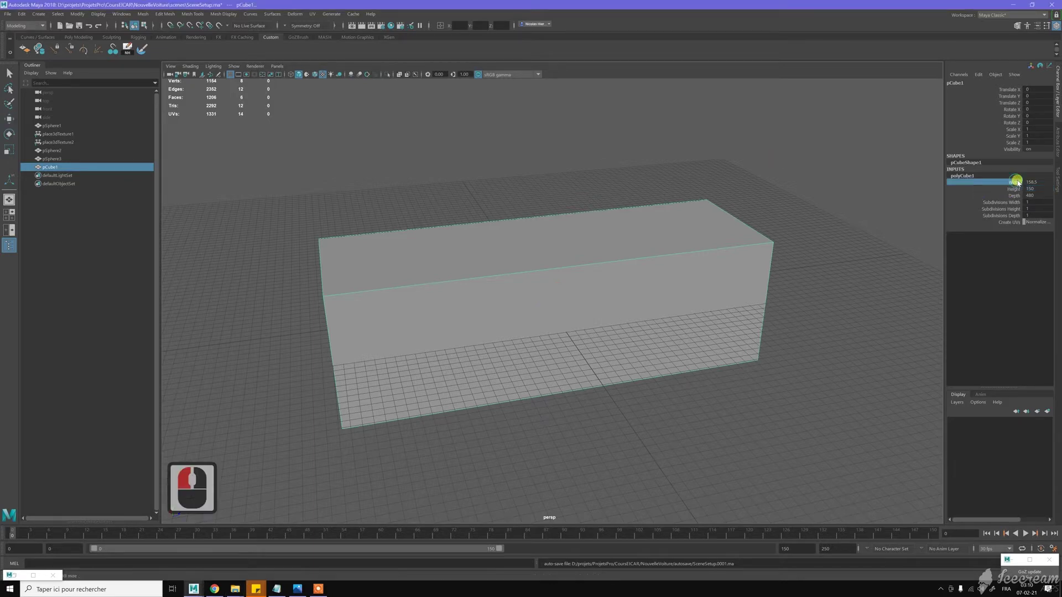
click(1009, 189)
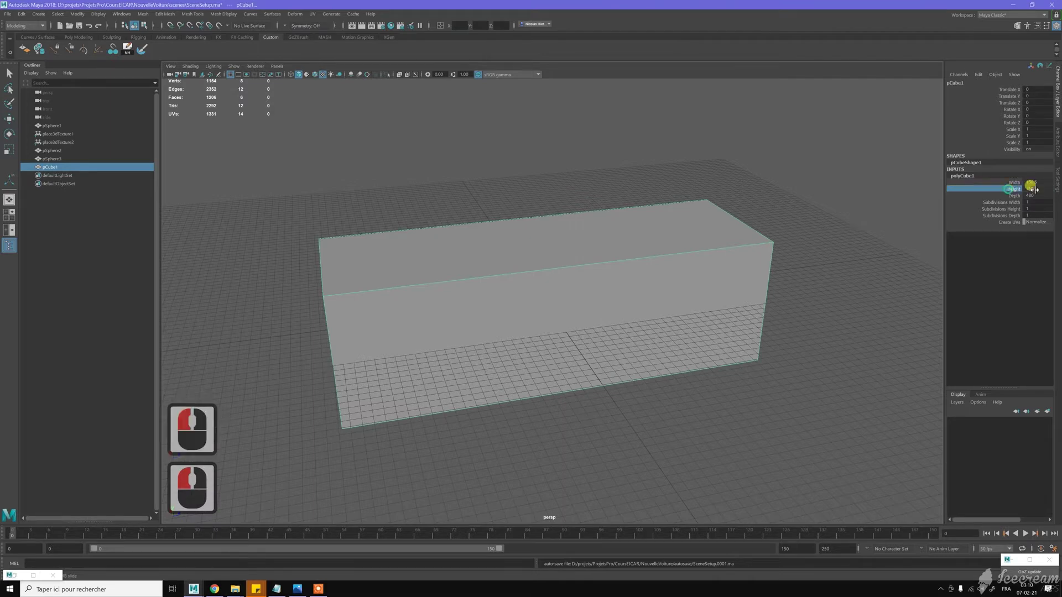
click(1016, 196)
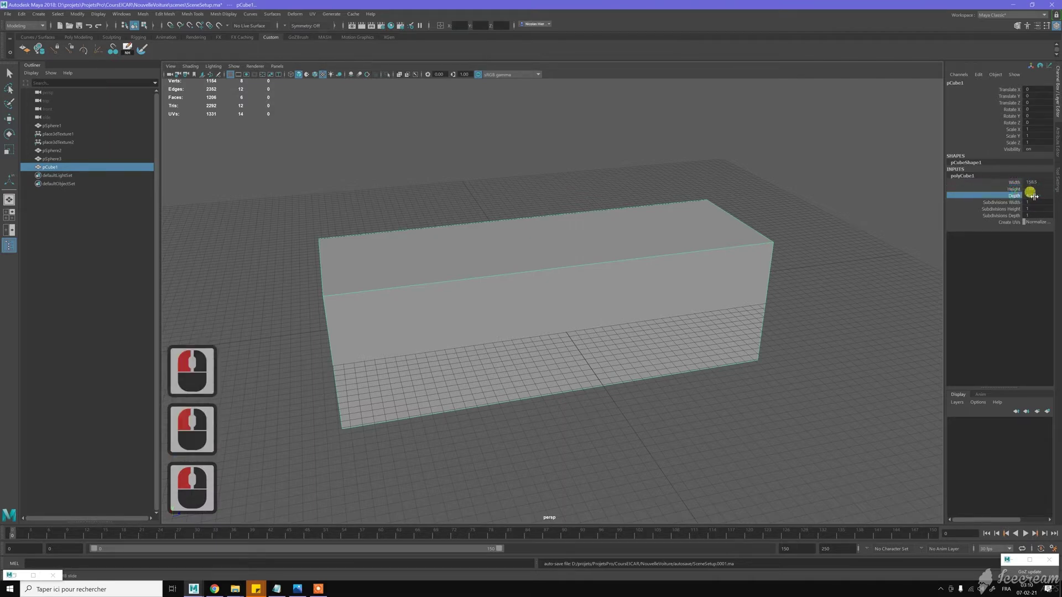
click(840, 200)
key(w)
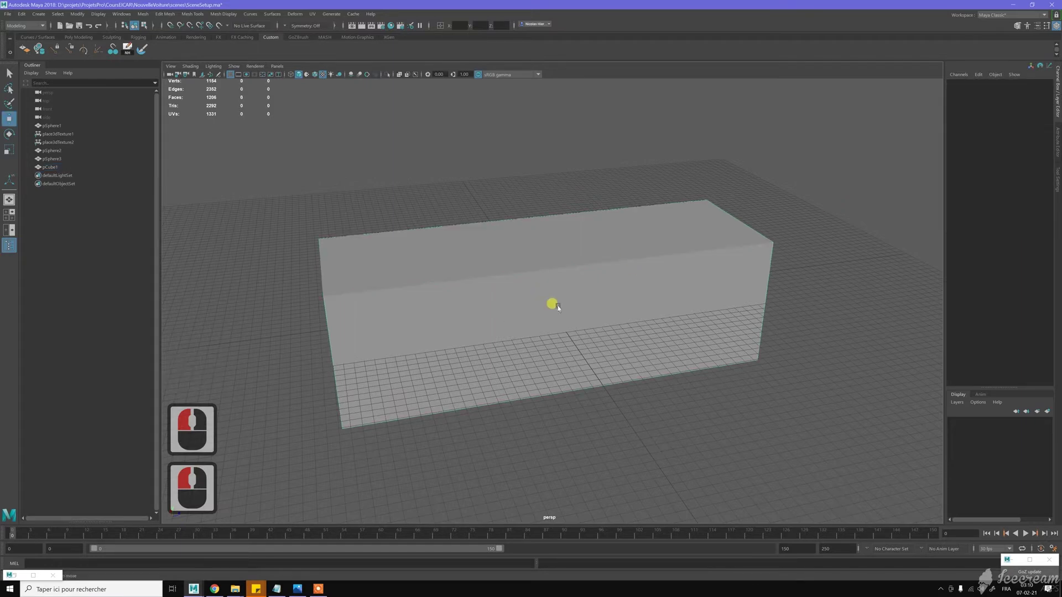
alt+drag(422, 260, 540, 261)
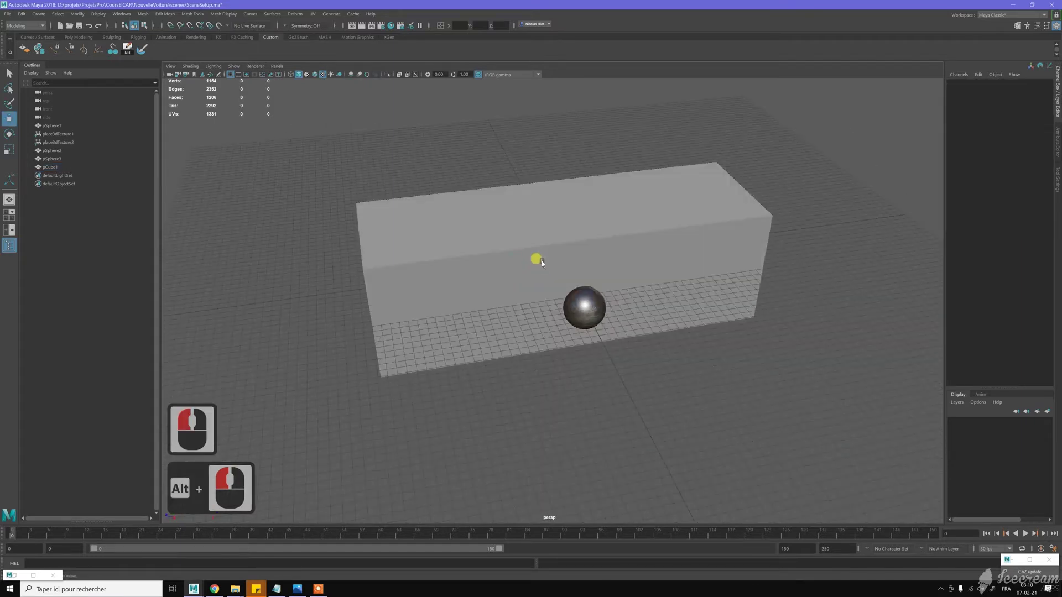
Select the car-sized box, switch to the four-view layout and frame the box in the front, top and side views.
click(542, 263)
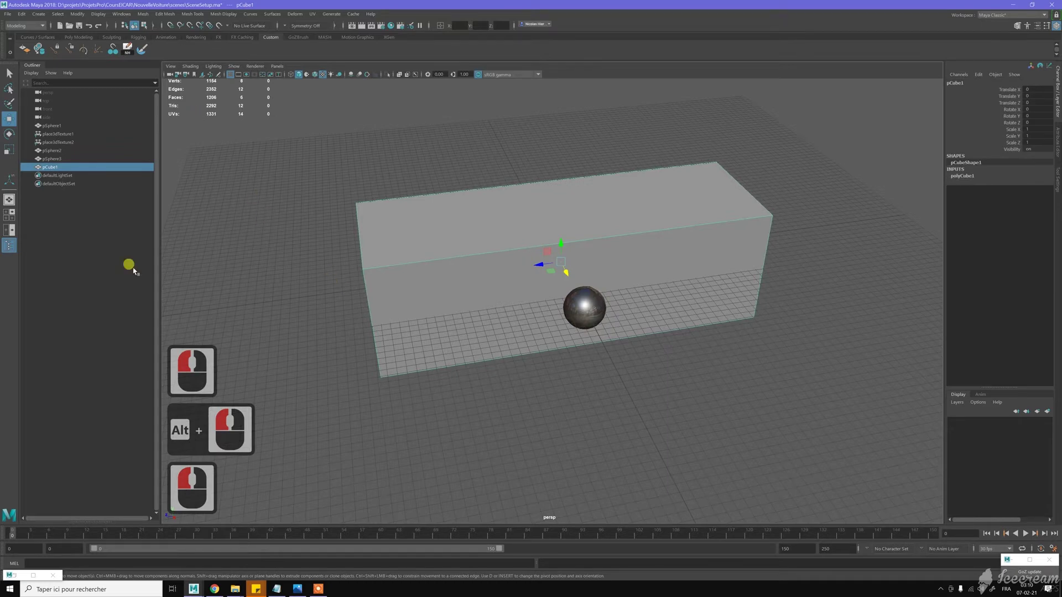
click(8, 216)
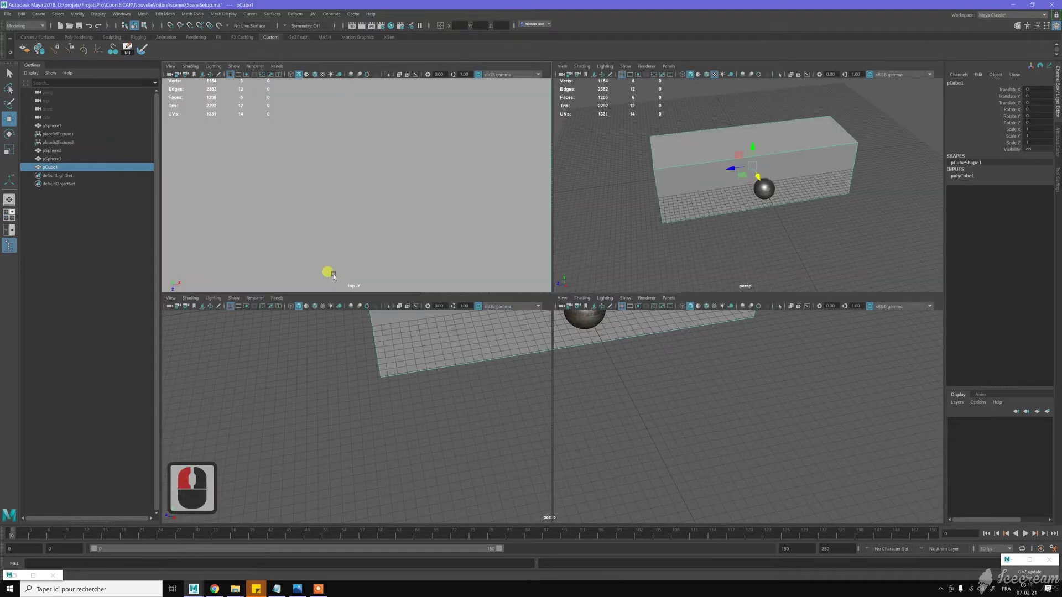
scroll(380, 381, down, 16)
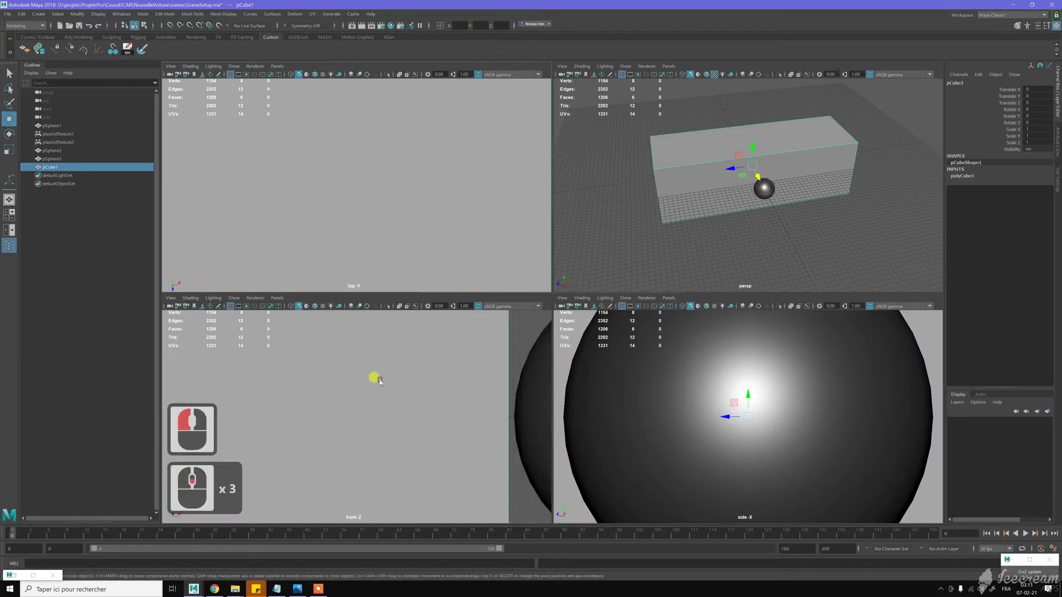
scroll(380, 381, down, 10)
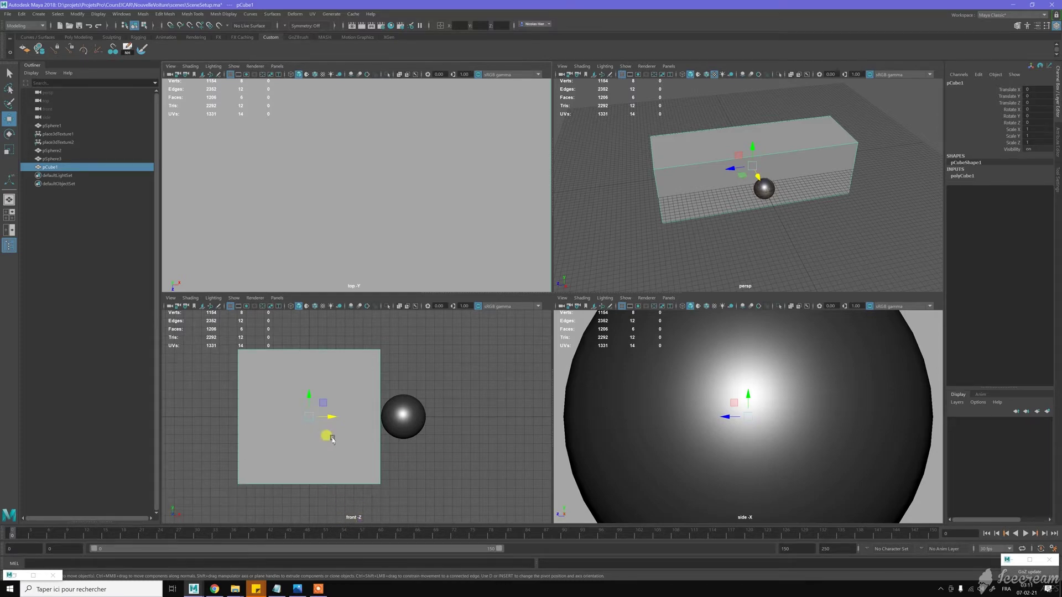
scroll(353, 242, down, 20)
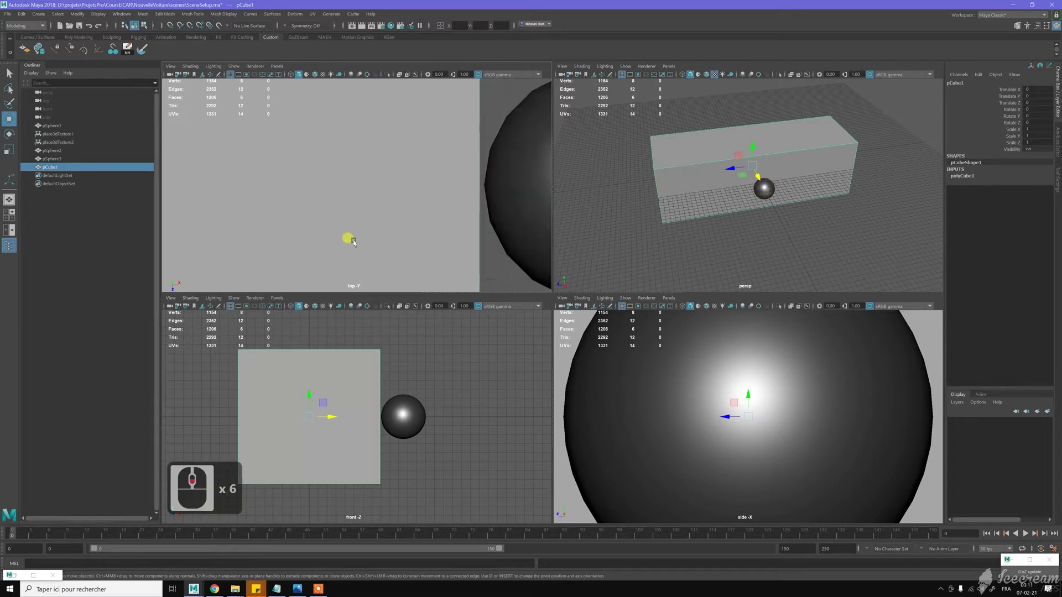
scroll(689, 424, down, 20)
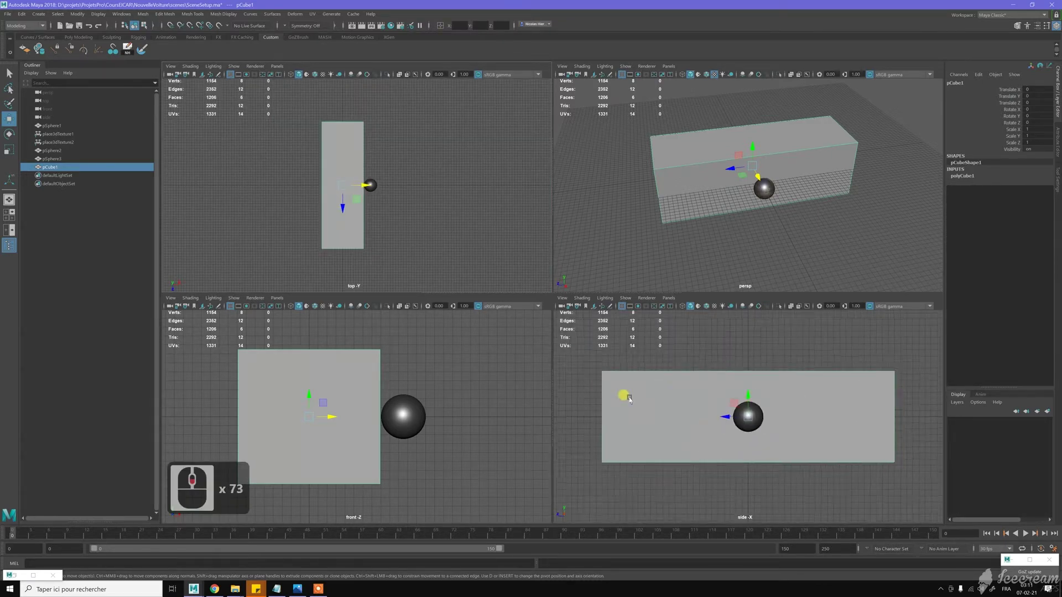
key(e)
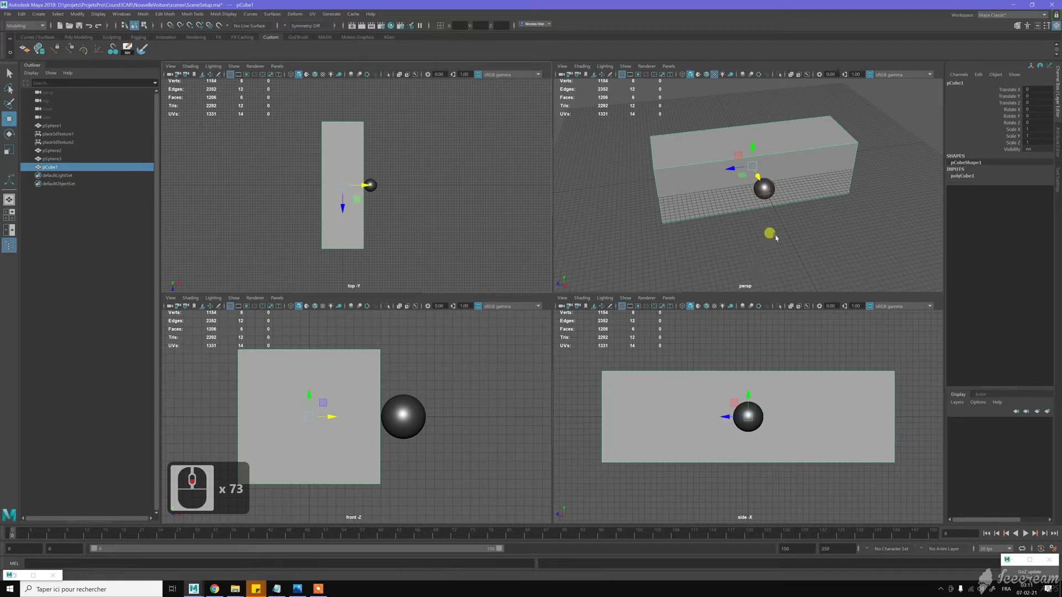
Try rotating the car-sized box 90 degrees about its vertical axis, and undo the rotation.
middle_click(759, 176)
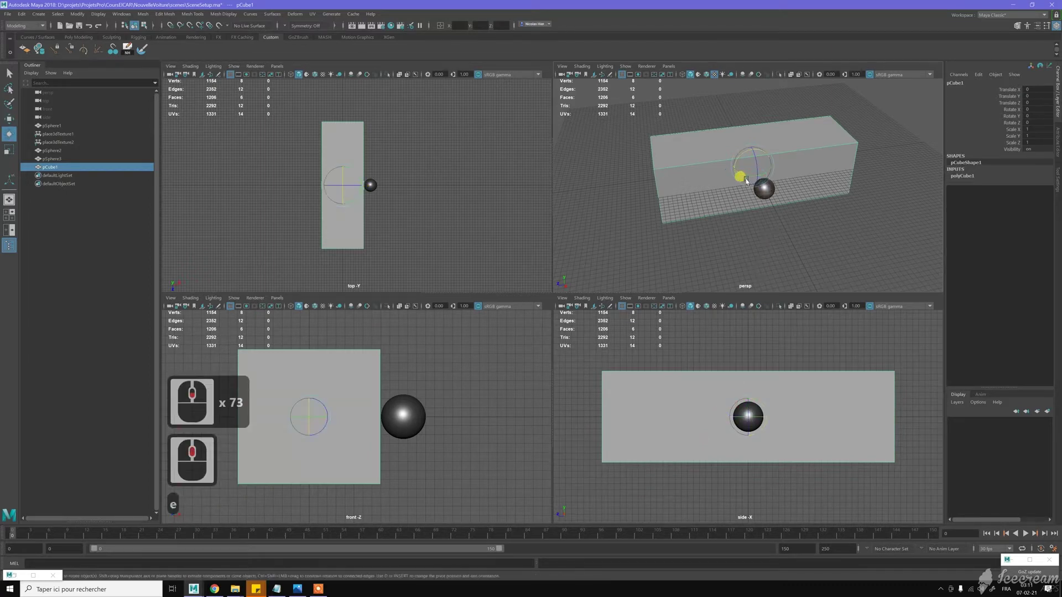
mouse_move(771, 175)
mouse_down()
mouse_move(783, 175)
mouse_move(773, 177)
mouse_up()
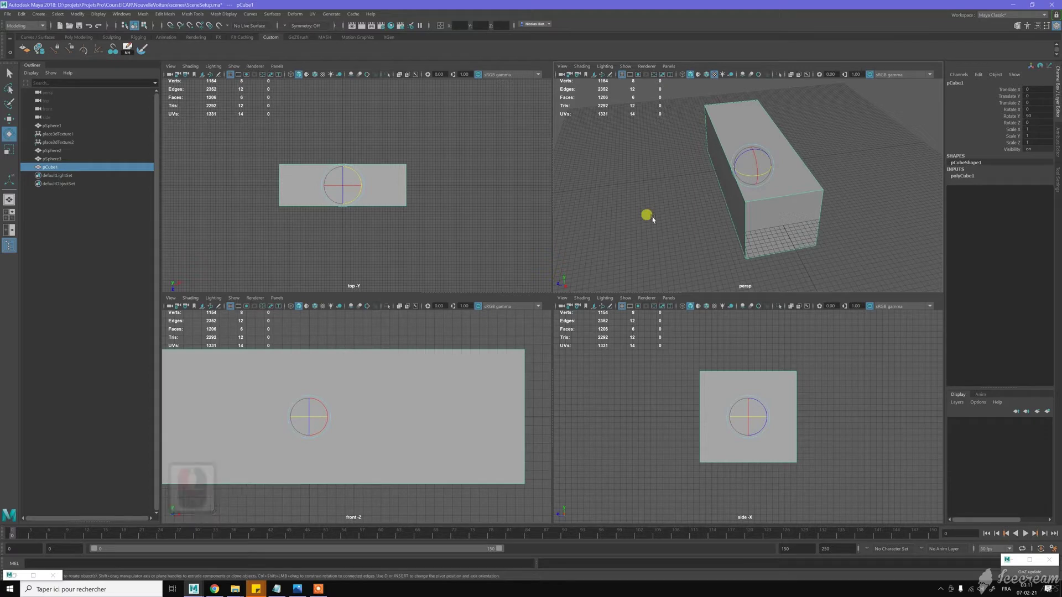
key(ctrl+z)
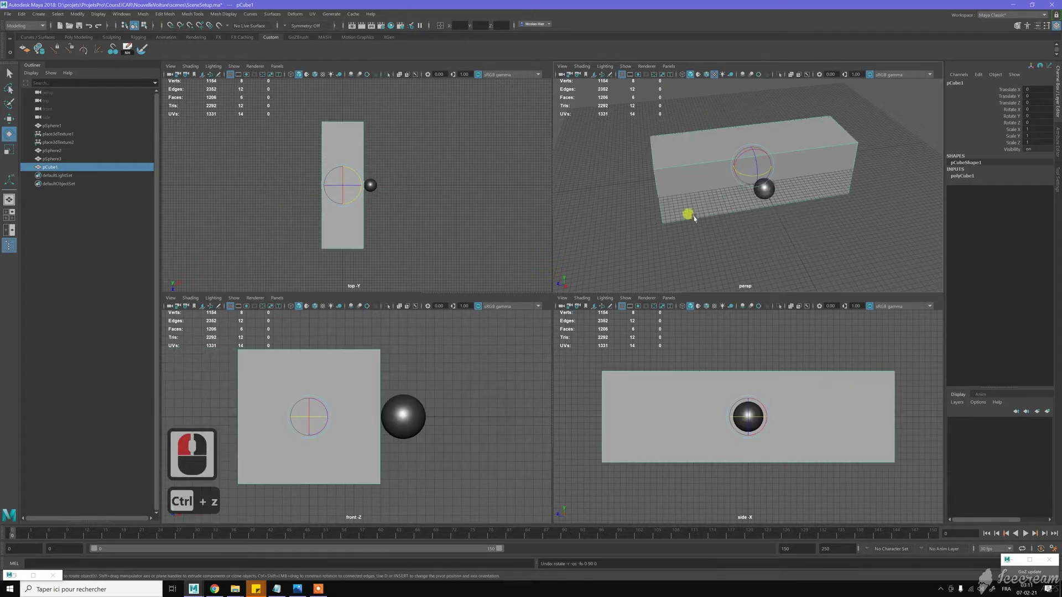
Enlarge the perspective view, open the Hypershade and create three new Lambert materials.
alt+drag(705, 235, 728, 244)
alt+middle_drag(728, 244, 730, 247)
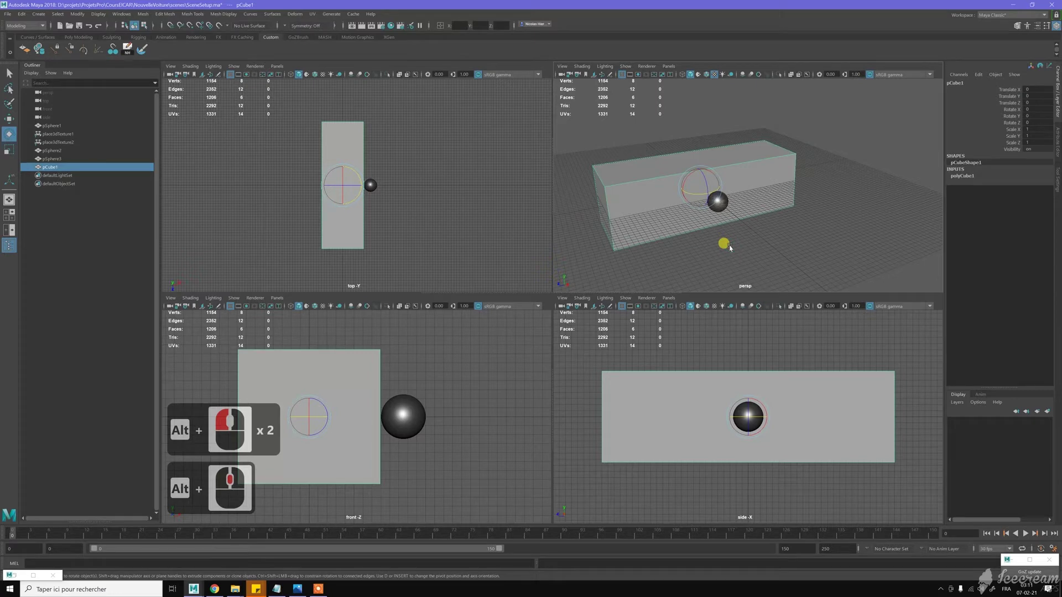
key(space)
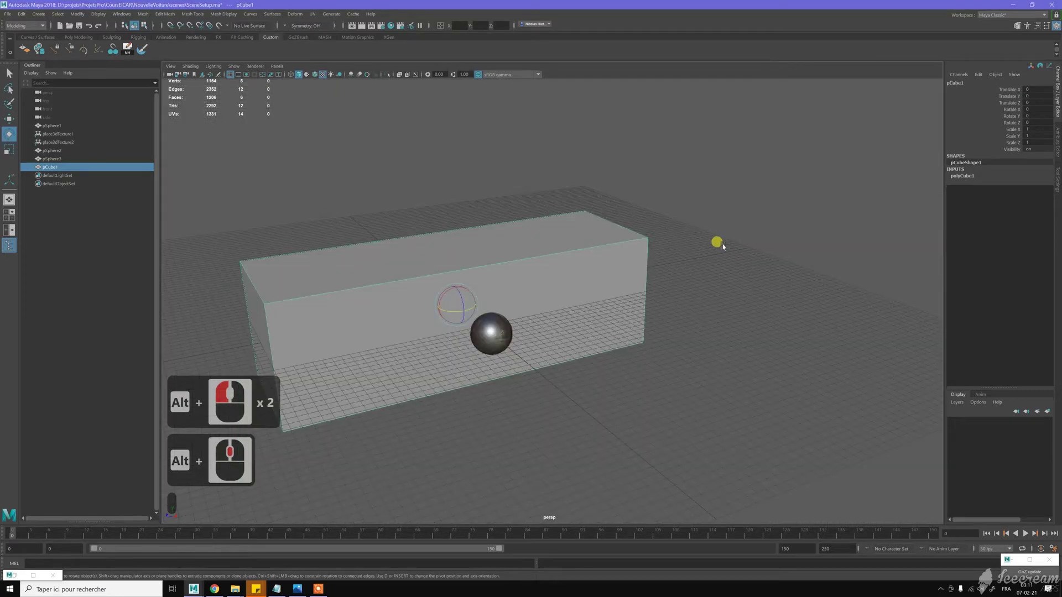
click(391, 26)
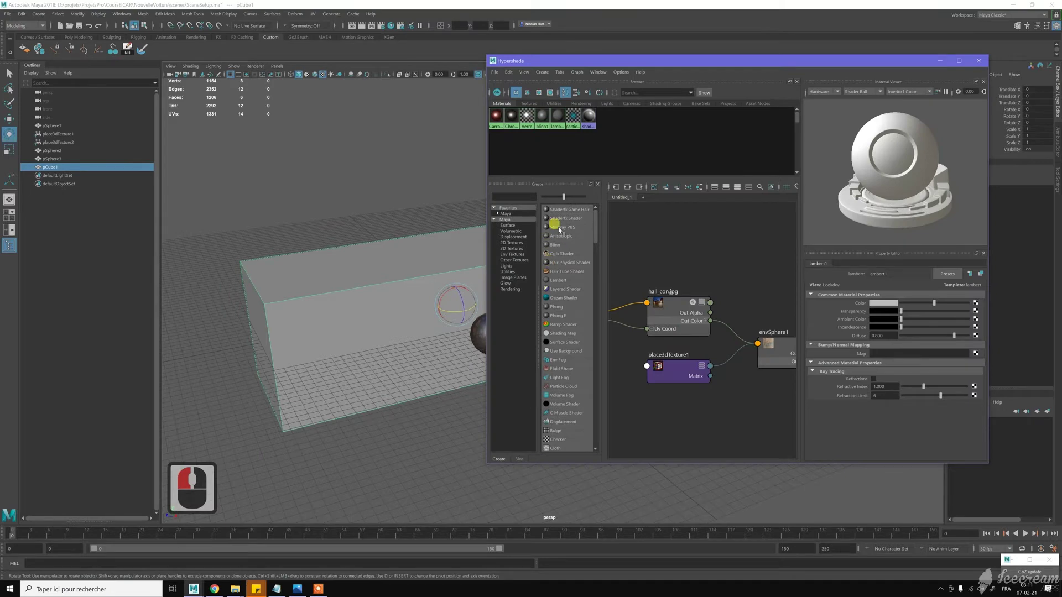
click(557, 280)
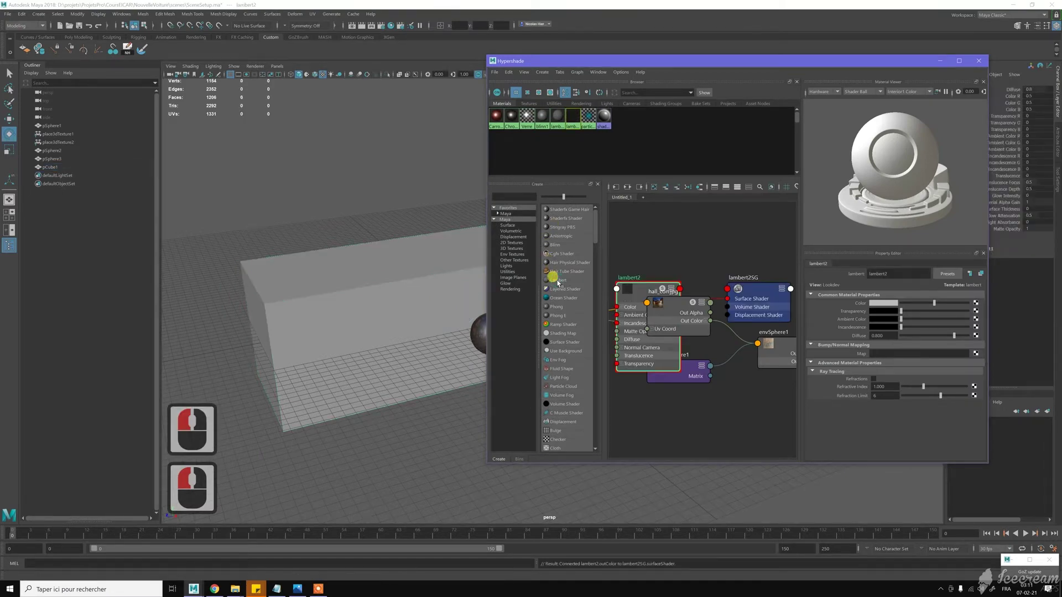
click(557, 280)
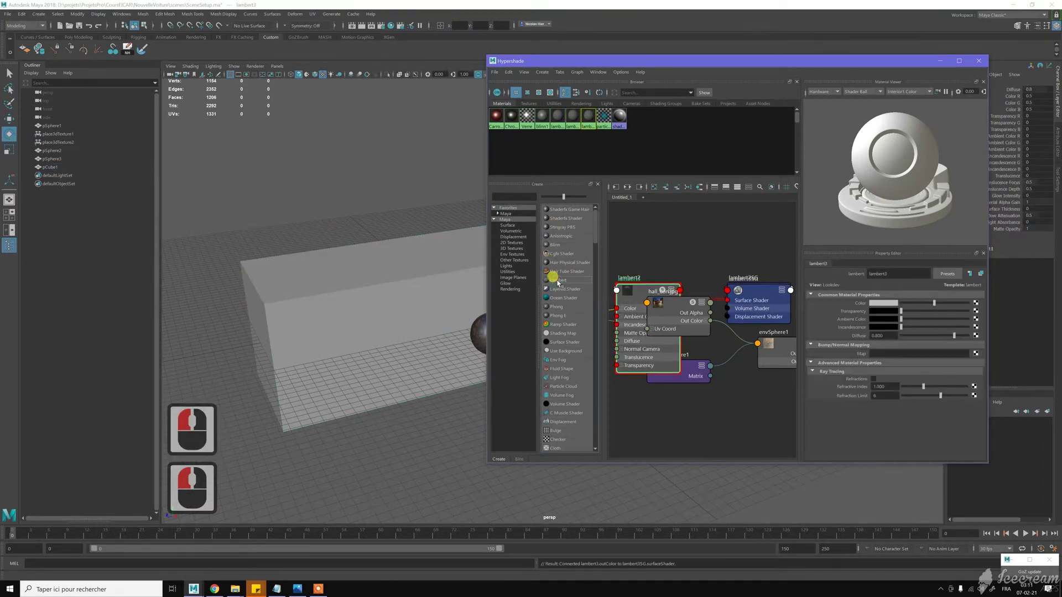
click(558, 280)
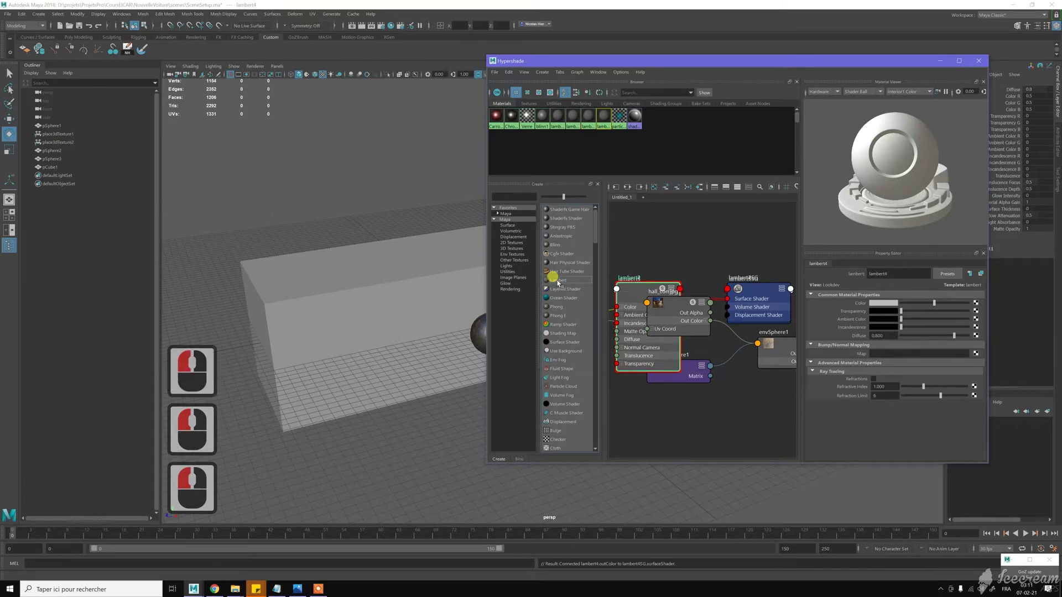
Rename the first new Lambert material, lambert2, as REF_Front.
click(569, 123)
click(570, 123)
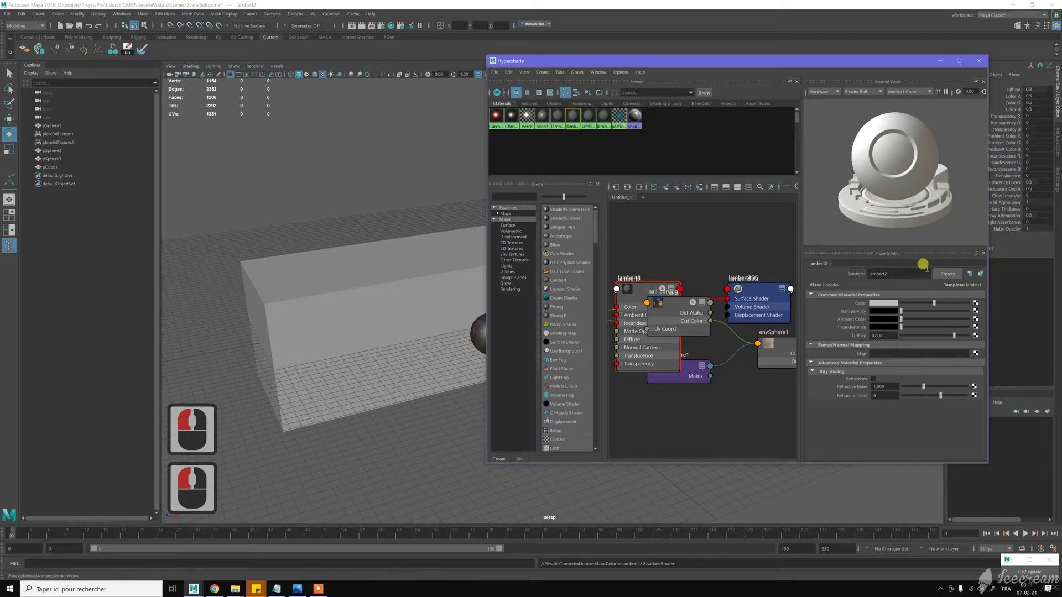
drag(908, 269, 834, 273)
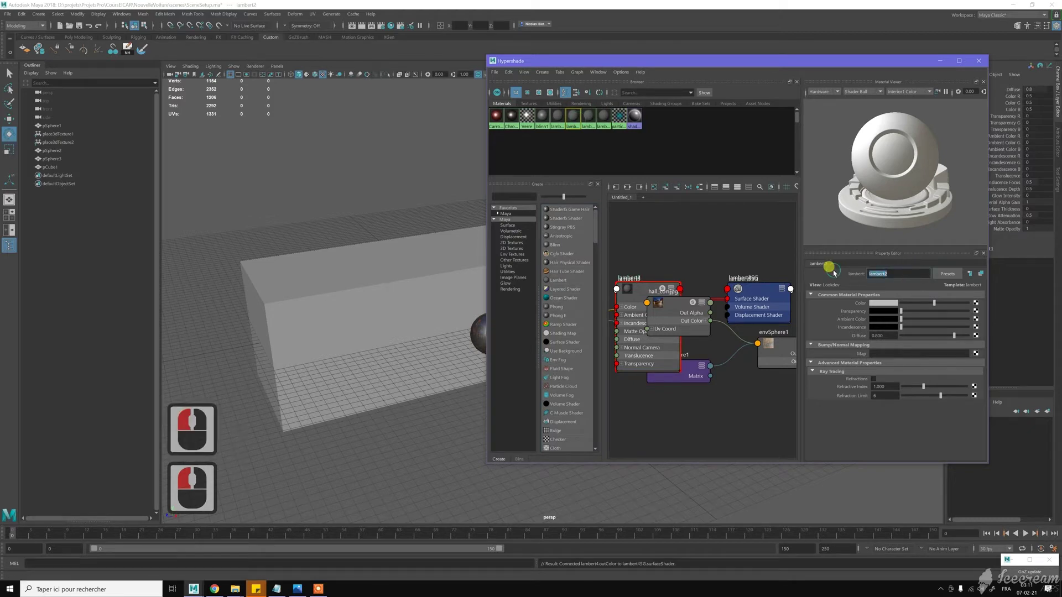
text(REF_Front)
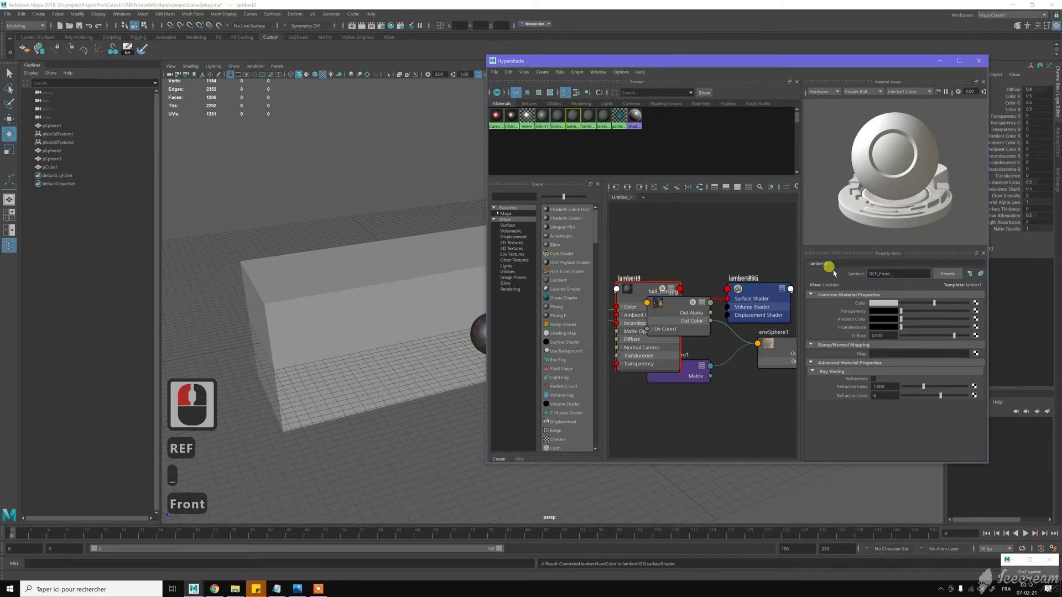
key(Return)
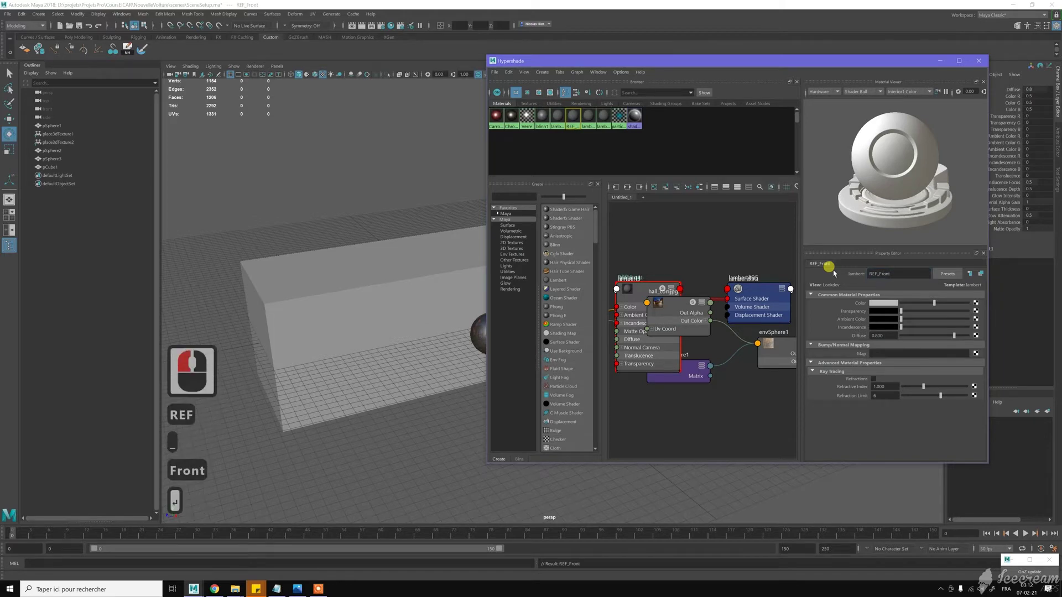
Connect a file texture to the REF_Front material's color and load Front.png from the project's images folder.
click(976, 303)
click(394, 198)
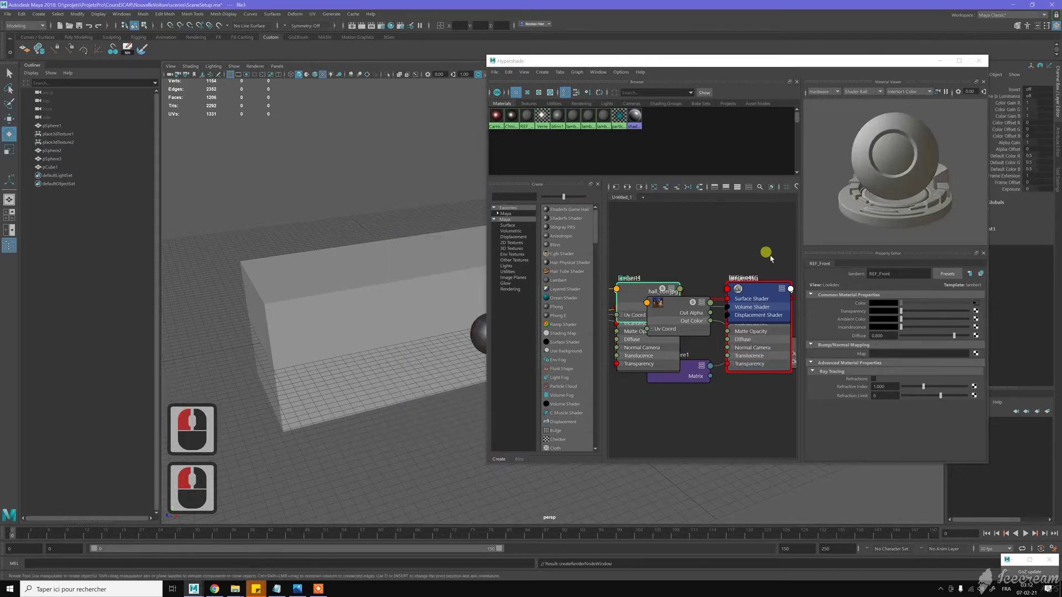
click(978, 329)
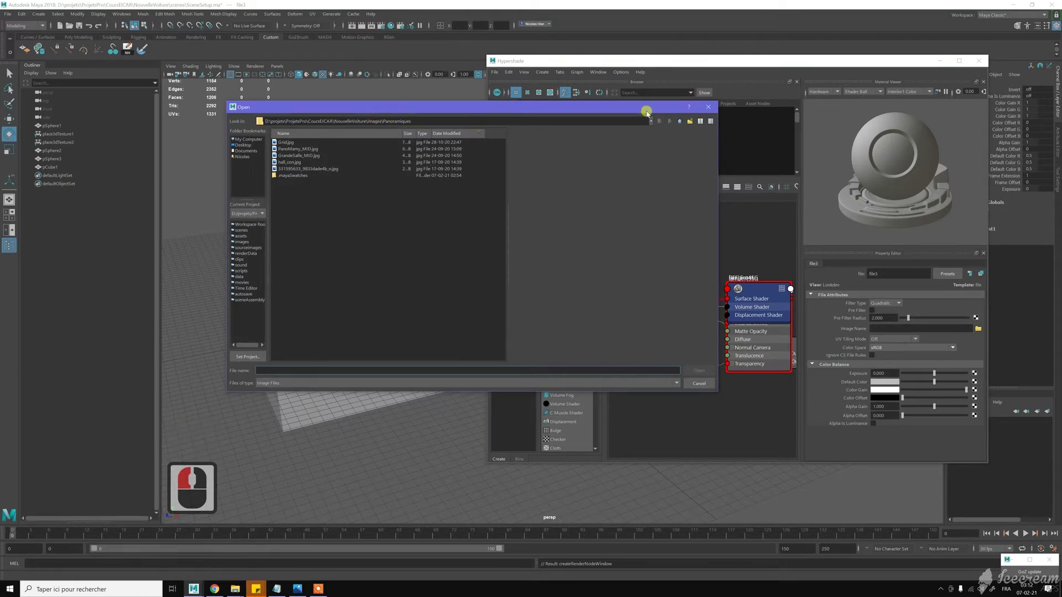
click(583, 123)
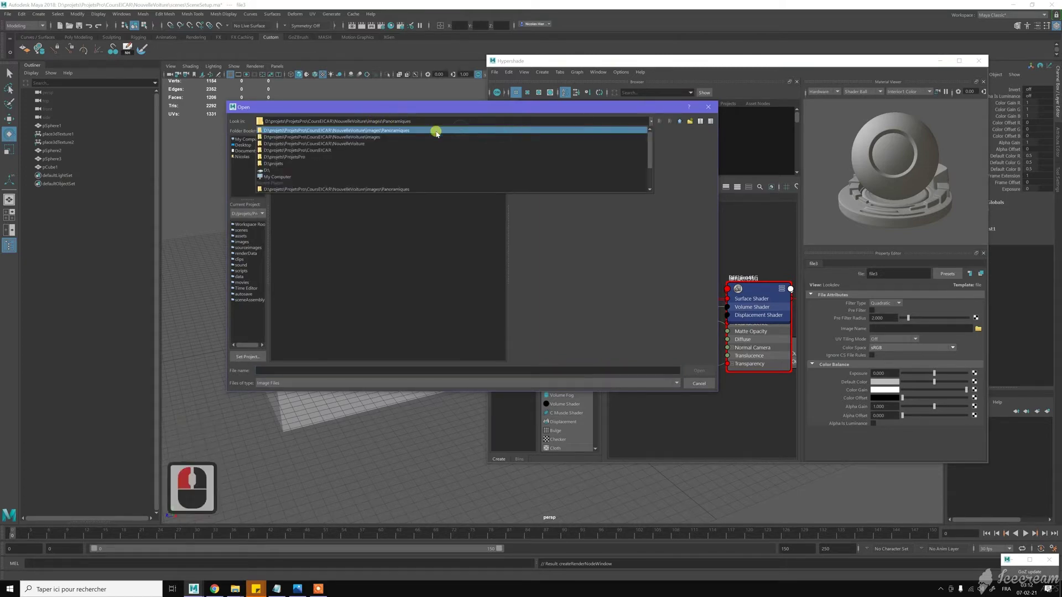
click(422, 135)
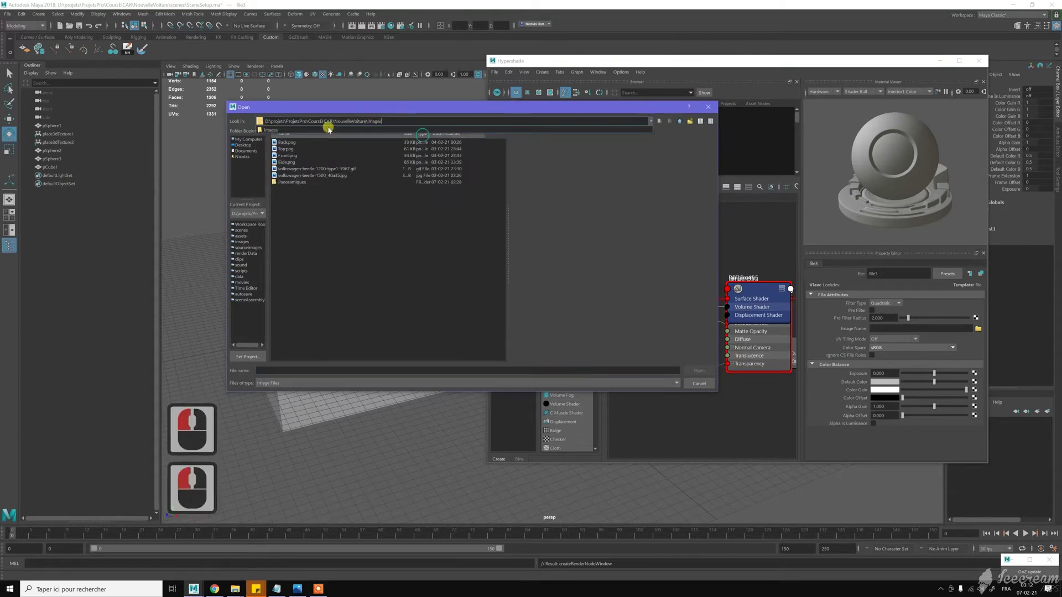
click(289, 157)
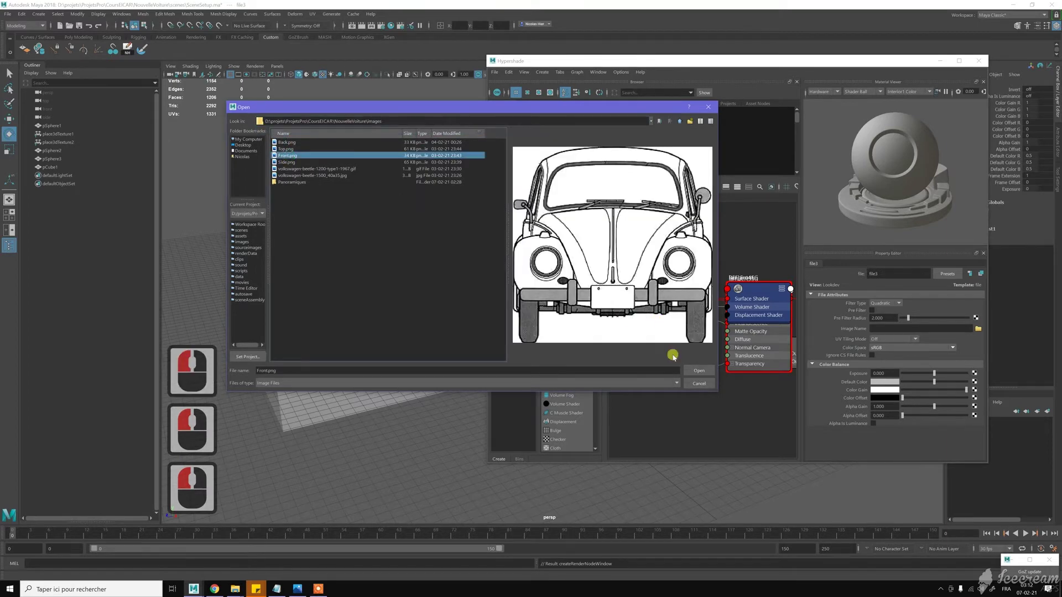
click(690, 369)
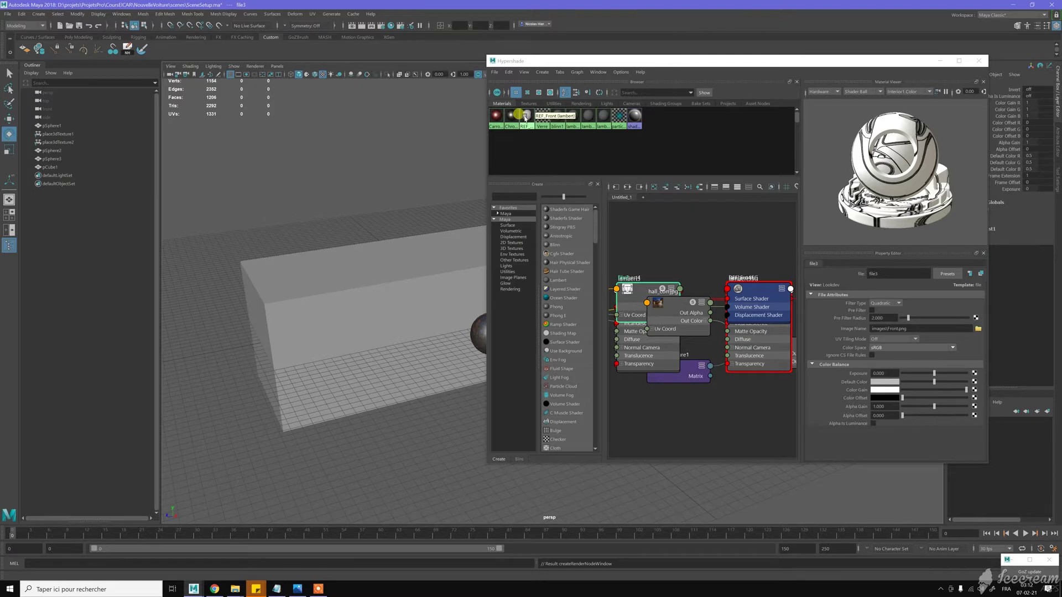
Examine the lambert1 and blinn1 material attributes to identify which materials are still free for the references.
click(588, 127)
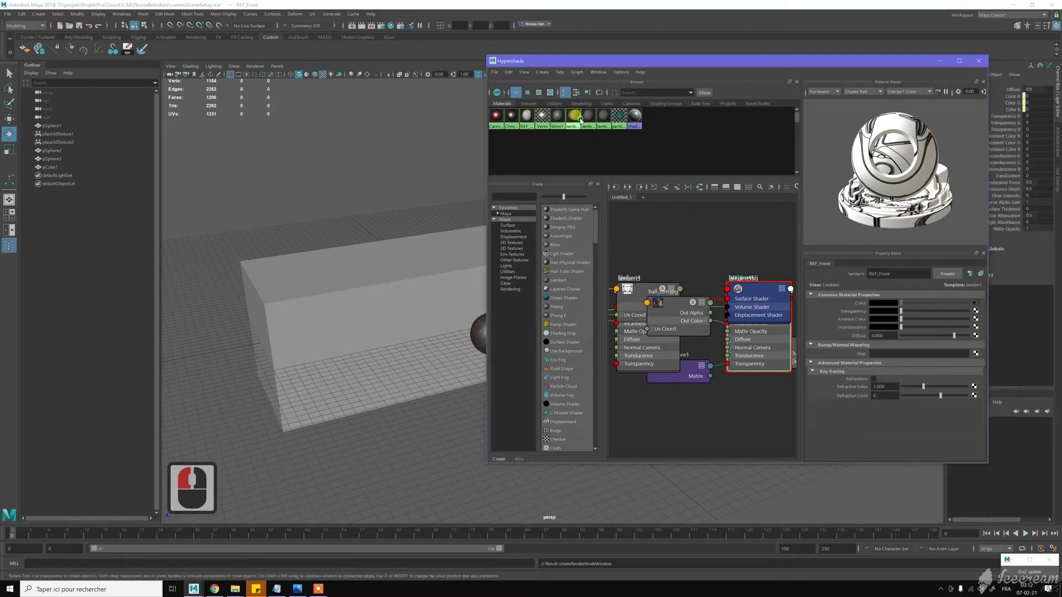
click(856, 267)
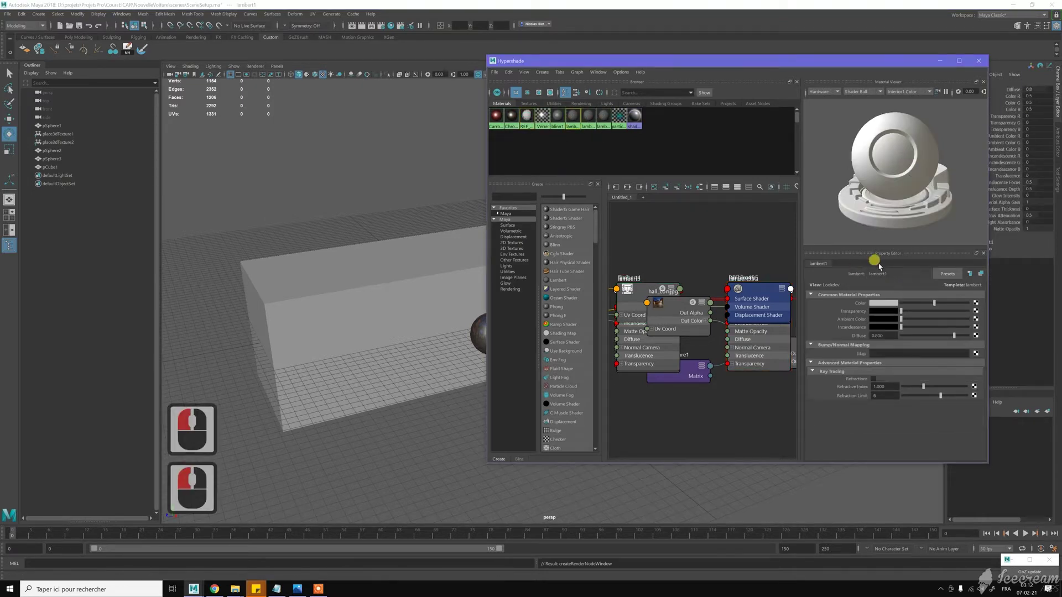
scroll(600, 145, up, 6)
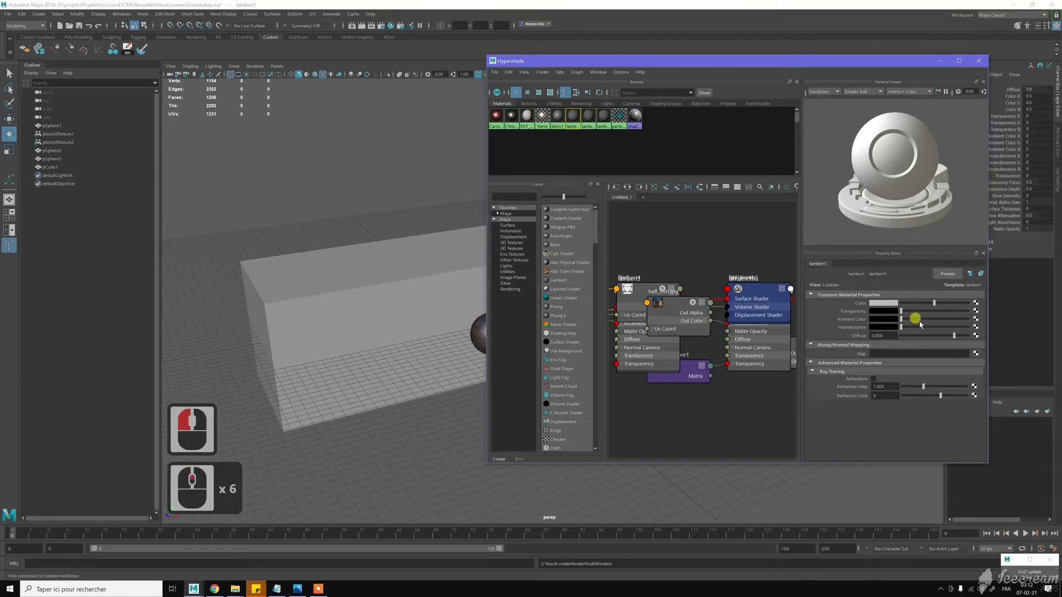
double_click(572, 118)
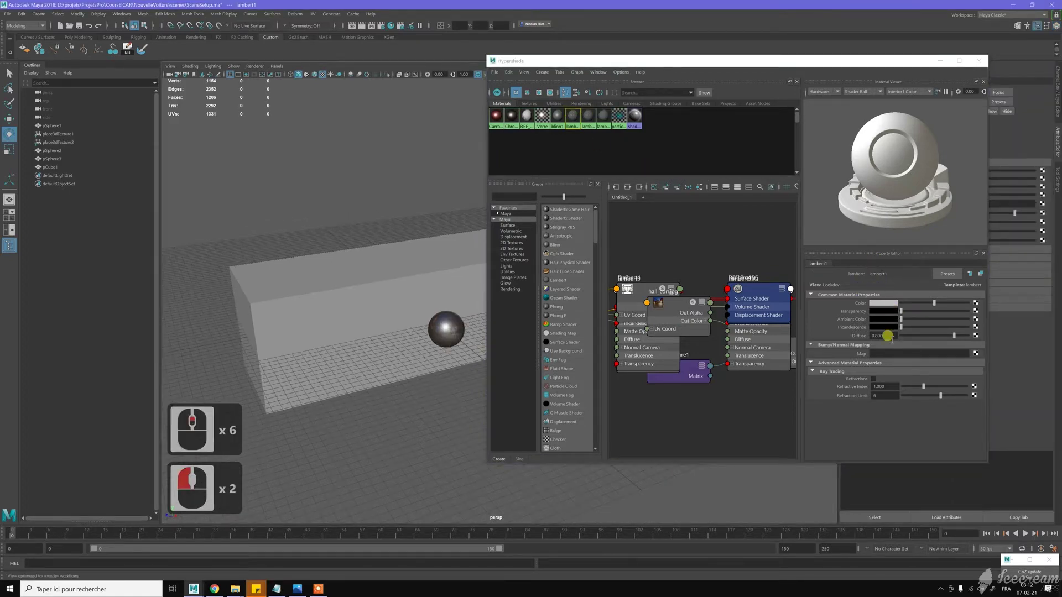
scroll(888, 335, up, 5)
scroll(888, 336, down, 3)
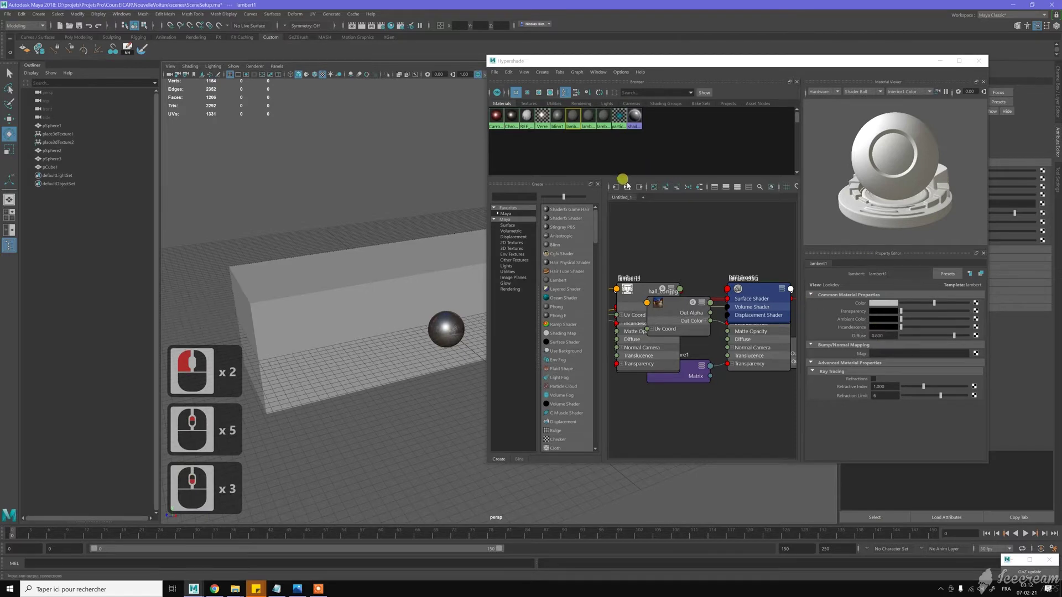
click(563, 114)
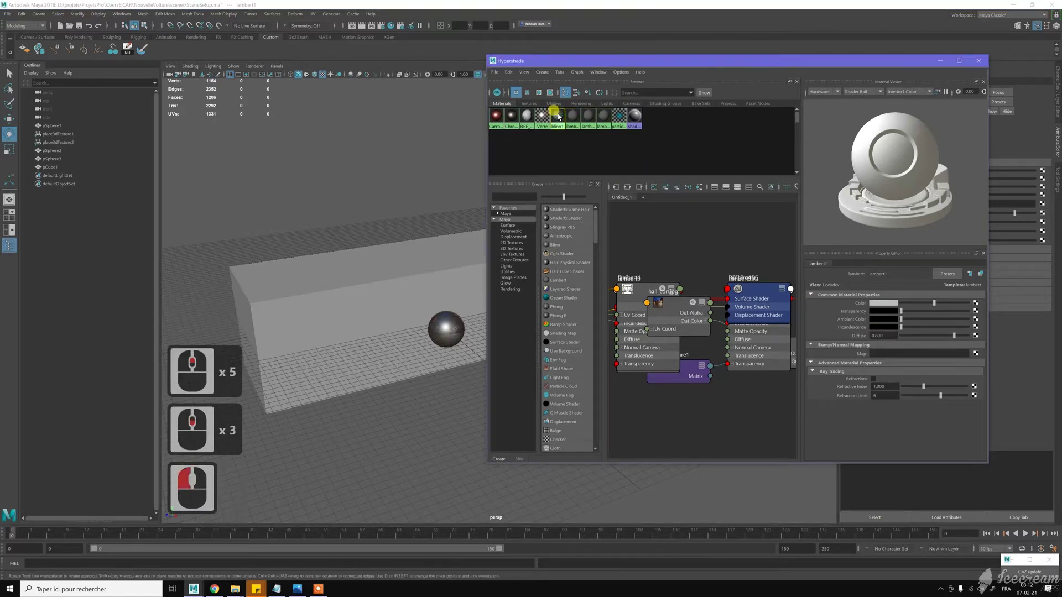
click(571, 117)
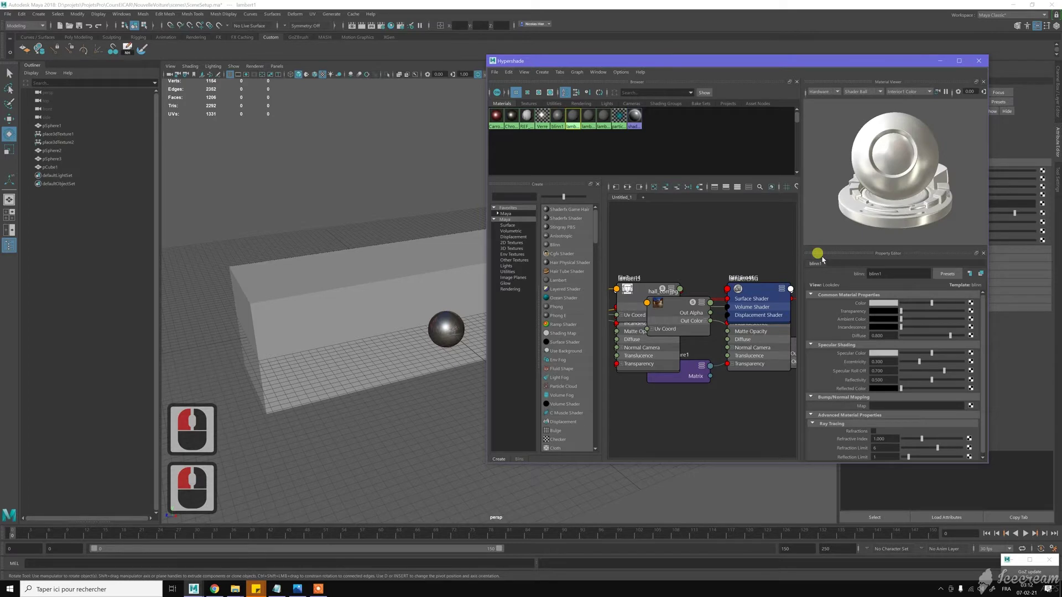
Move the floating Hypershade clear of the Attribute Editor and graph only the lambert3 material's network.
drag(864, 64, 671, 64)
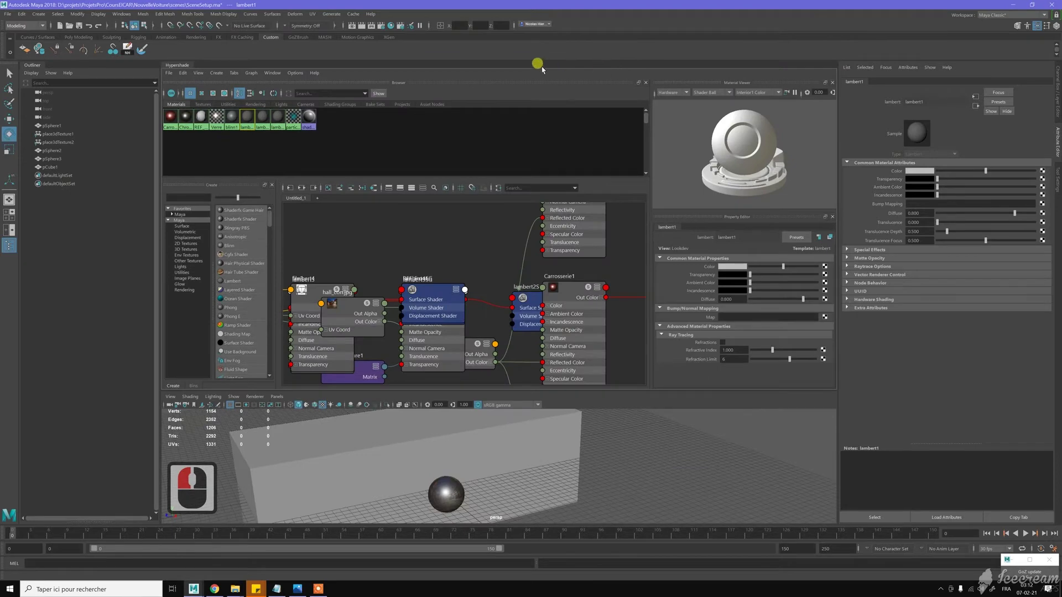
drag(179, 69, 524, 218)
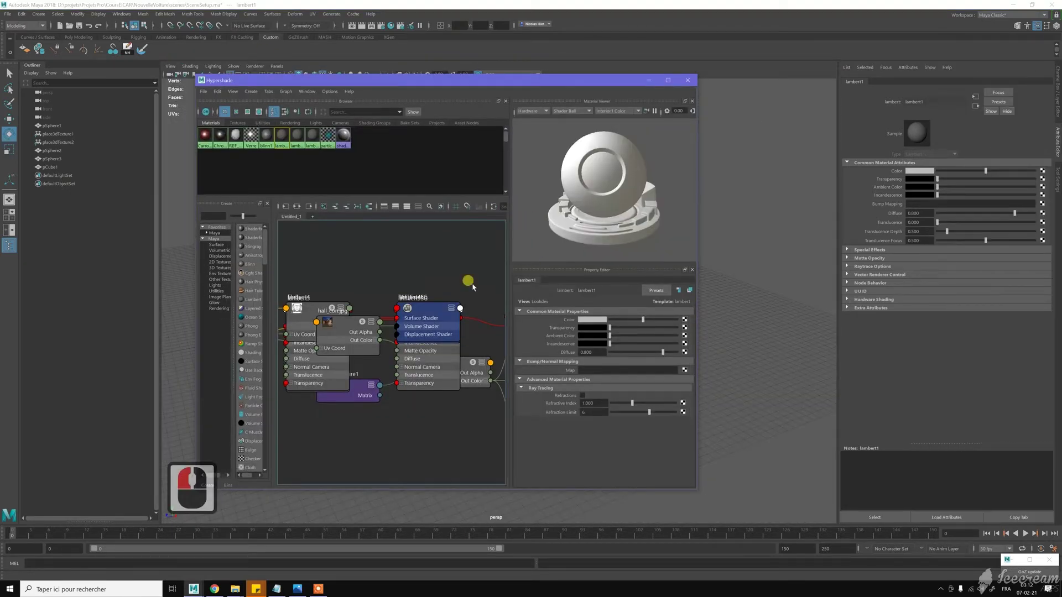
click(297, 135)
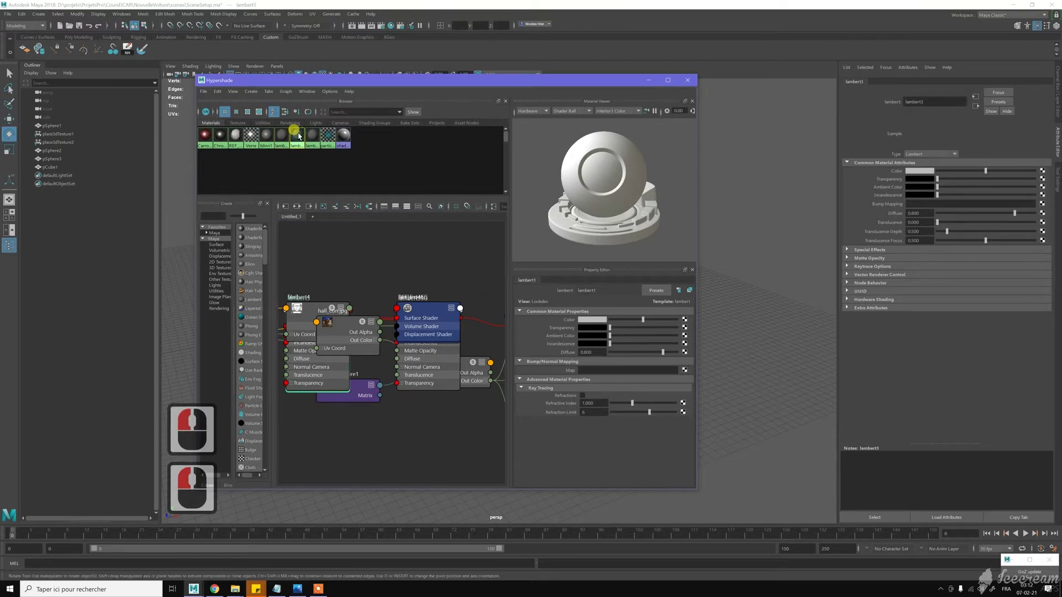
click(294, 206)
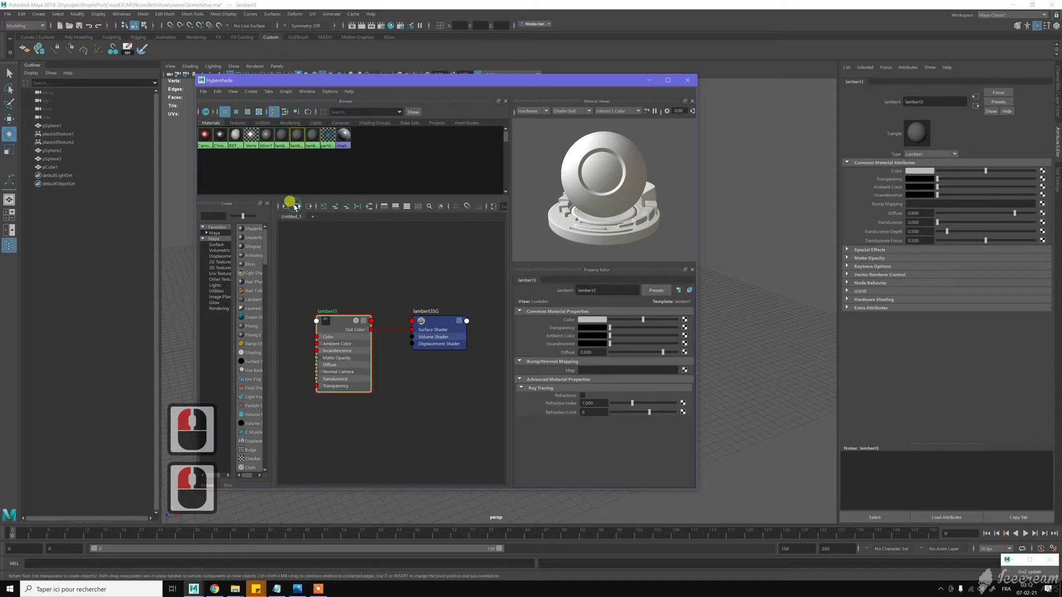
double_click(384, 316)
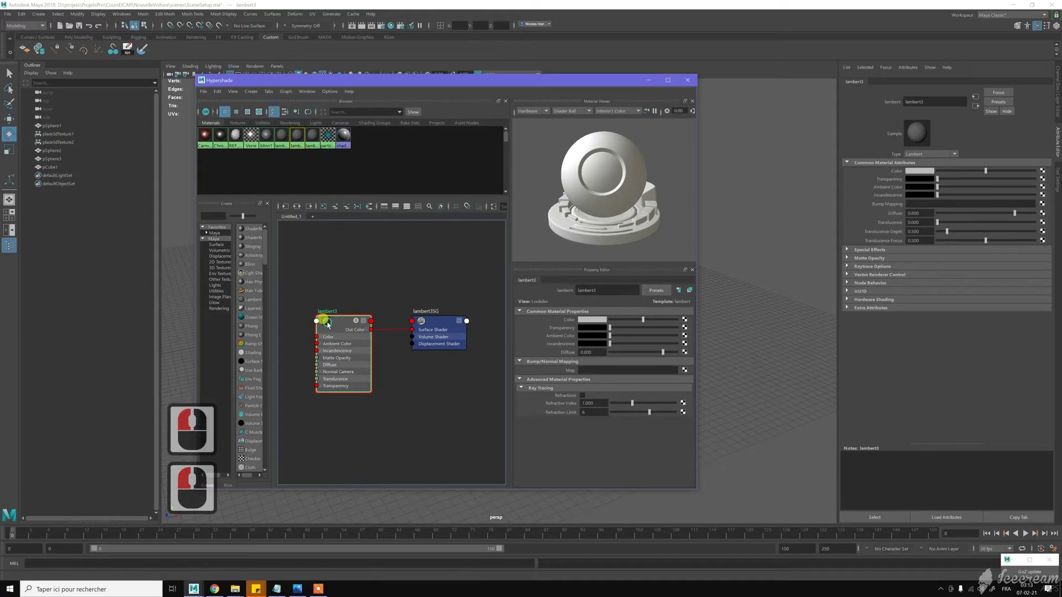
click(400, 206)
Rename the lambert3 material as REF_Rear.
double_click(602, 288)
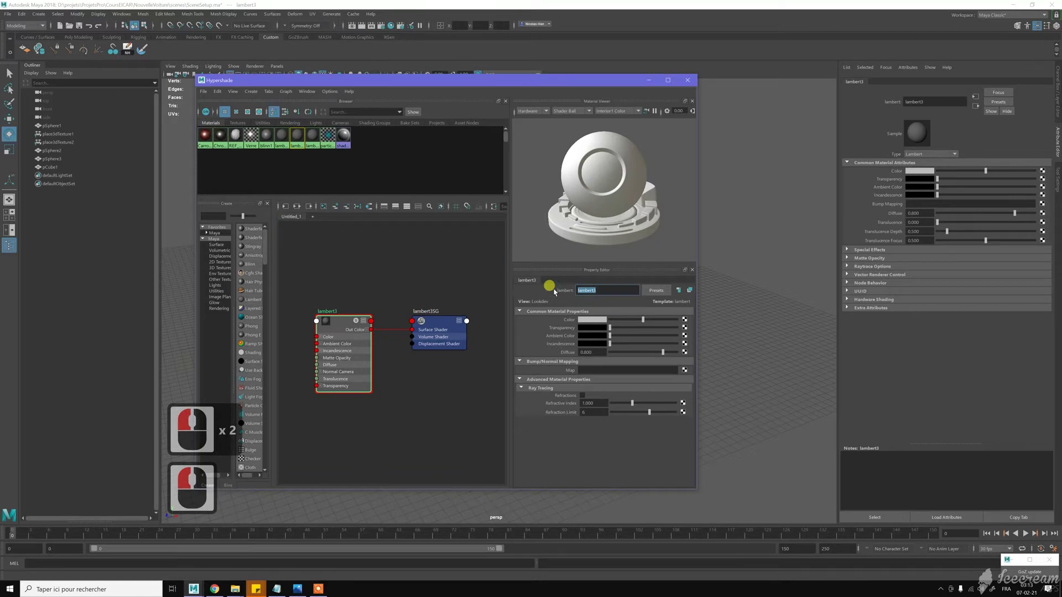
text(REF)
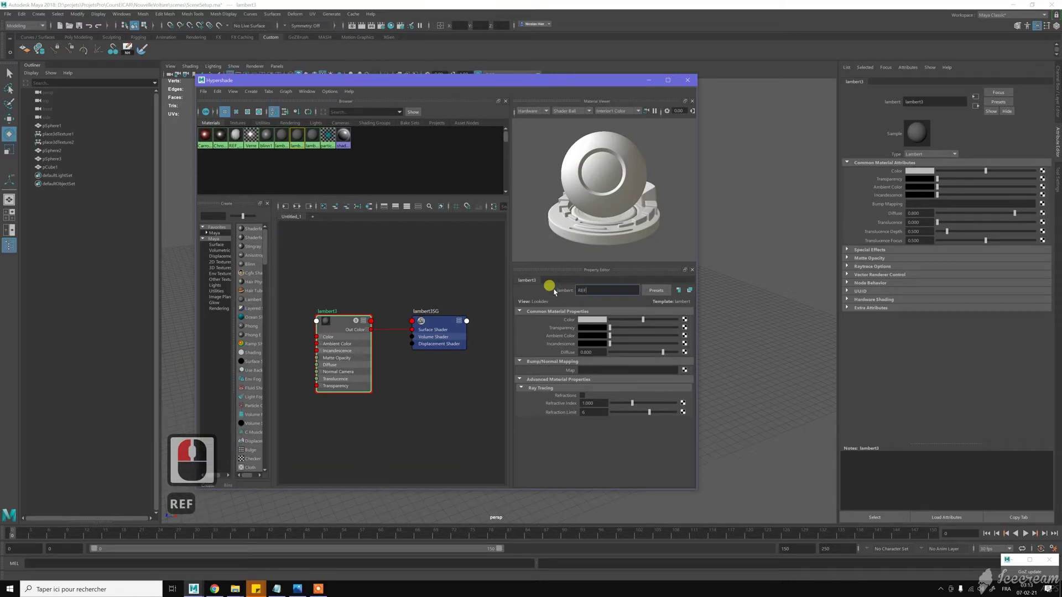
text(_)
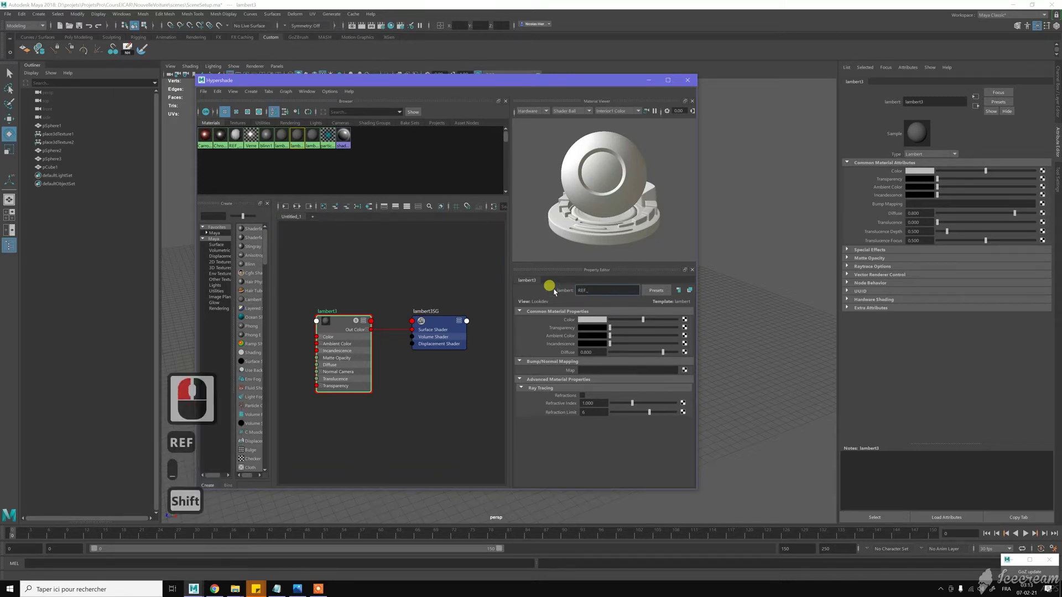
text(Rear)
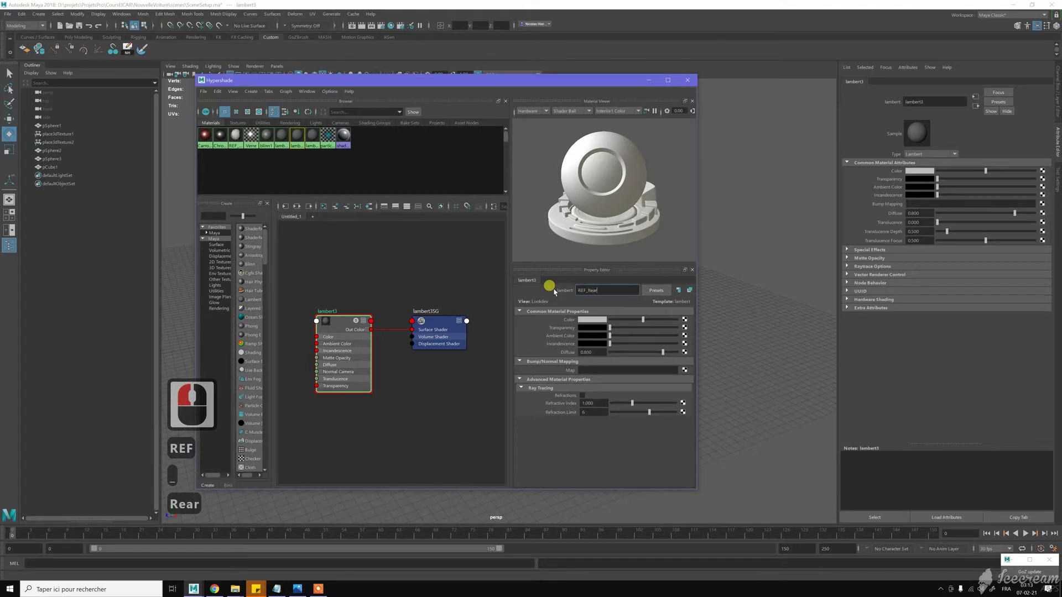
key(Return)
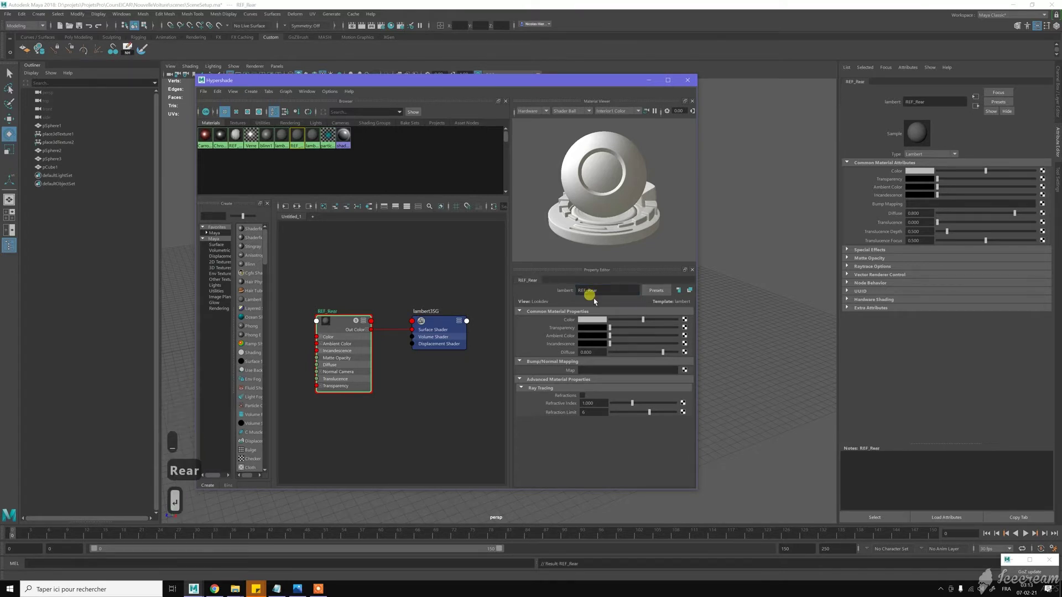
Connect a file texture to the REF_Rear material's color and load Back.png from the project's images folder.
click(685, 319)
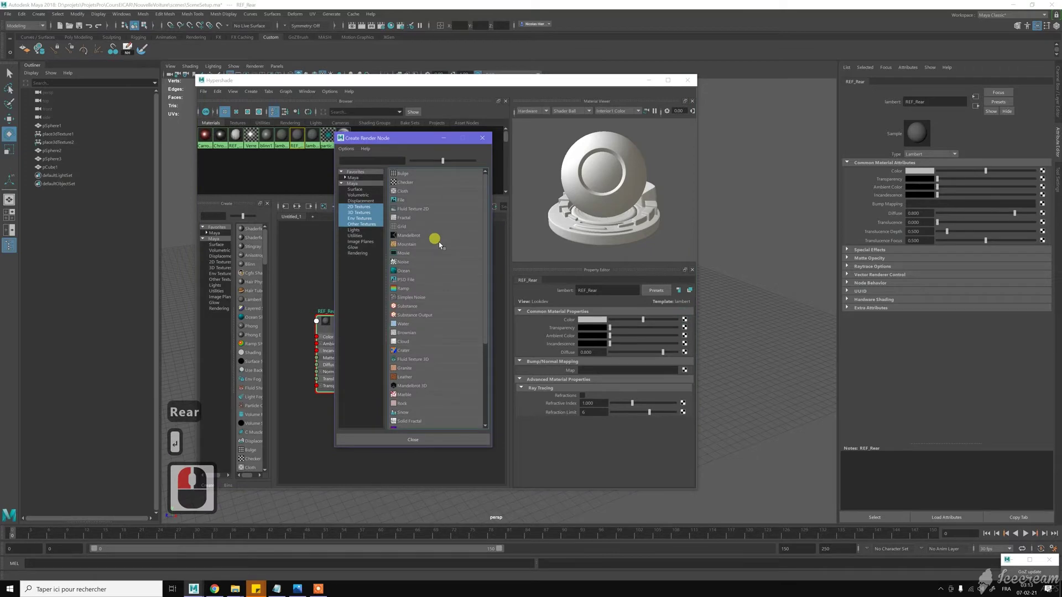
click(402, 200)
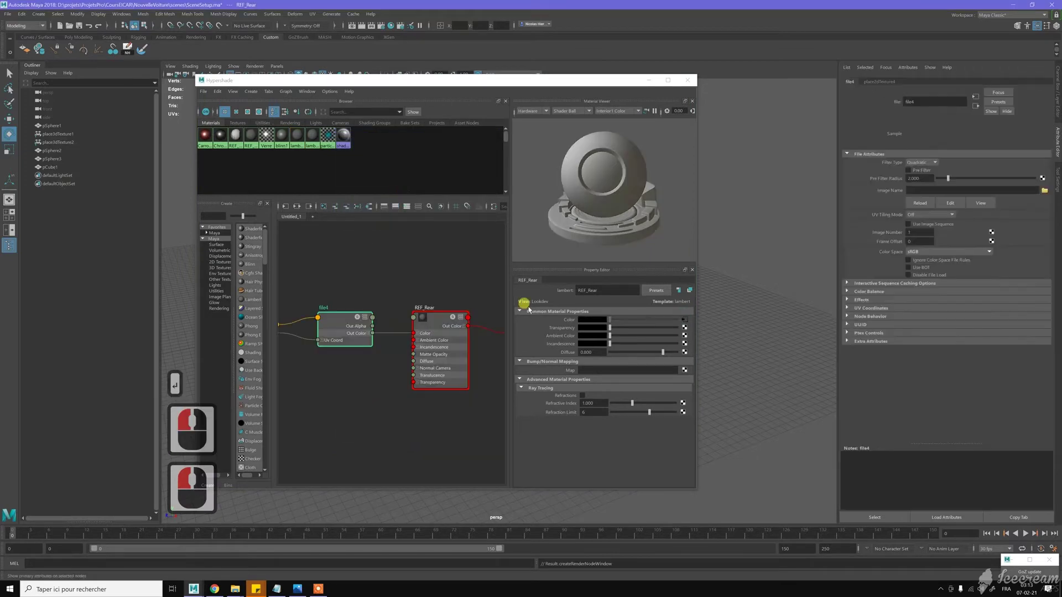
click(685, 345)
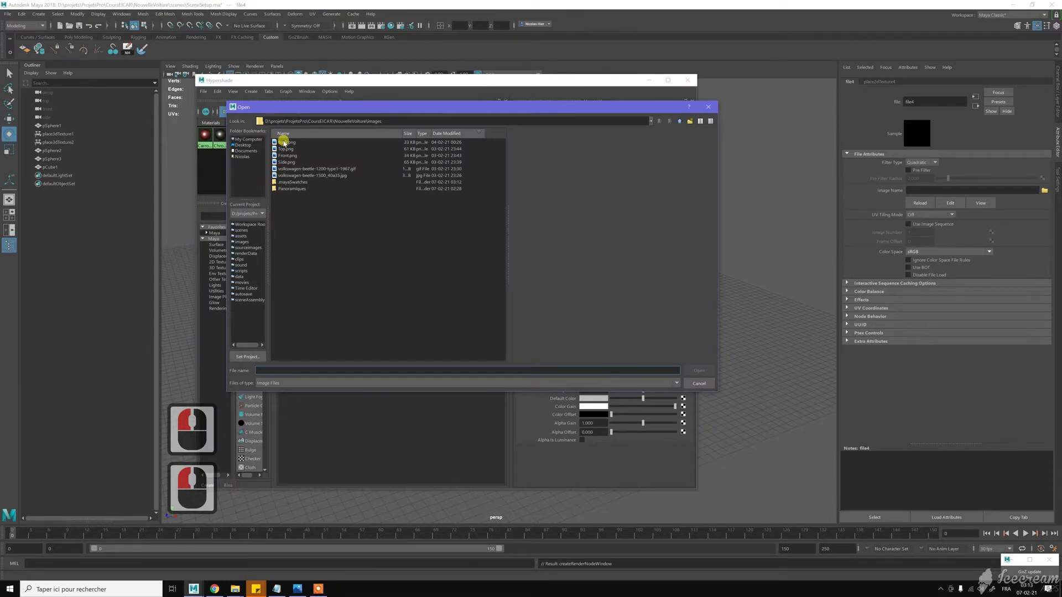
click(284, 142)
click(690, 369)
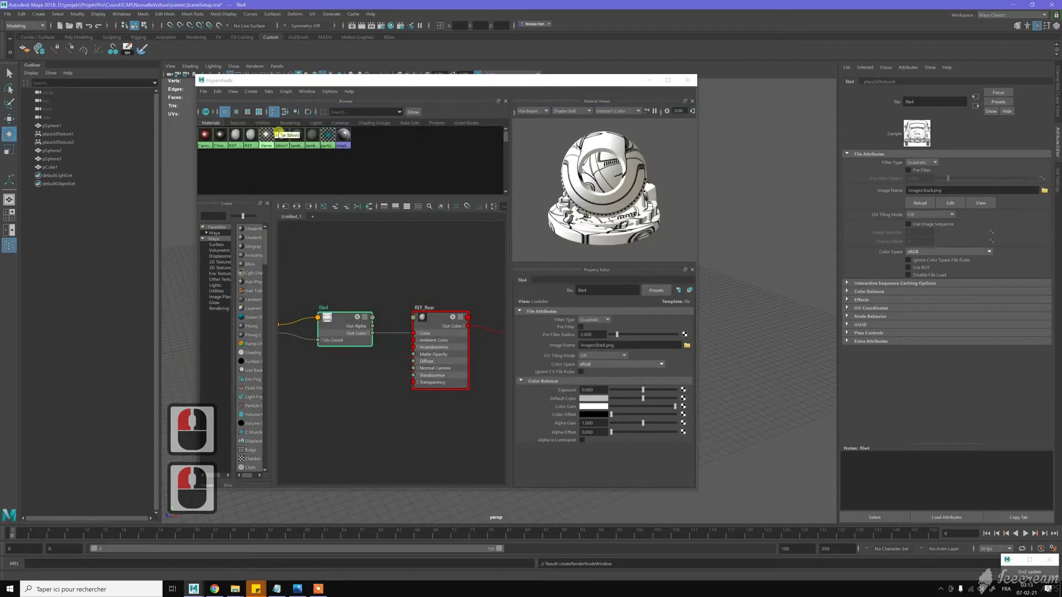
Rename the lambert4 material as REF_Top.
click(297, 136)
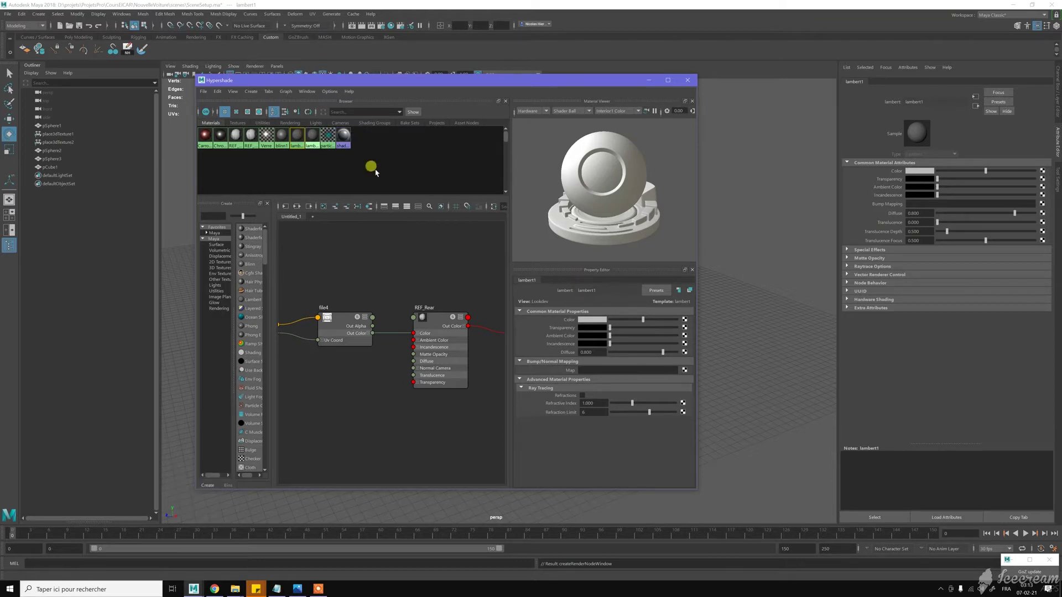
click(311, 136)
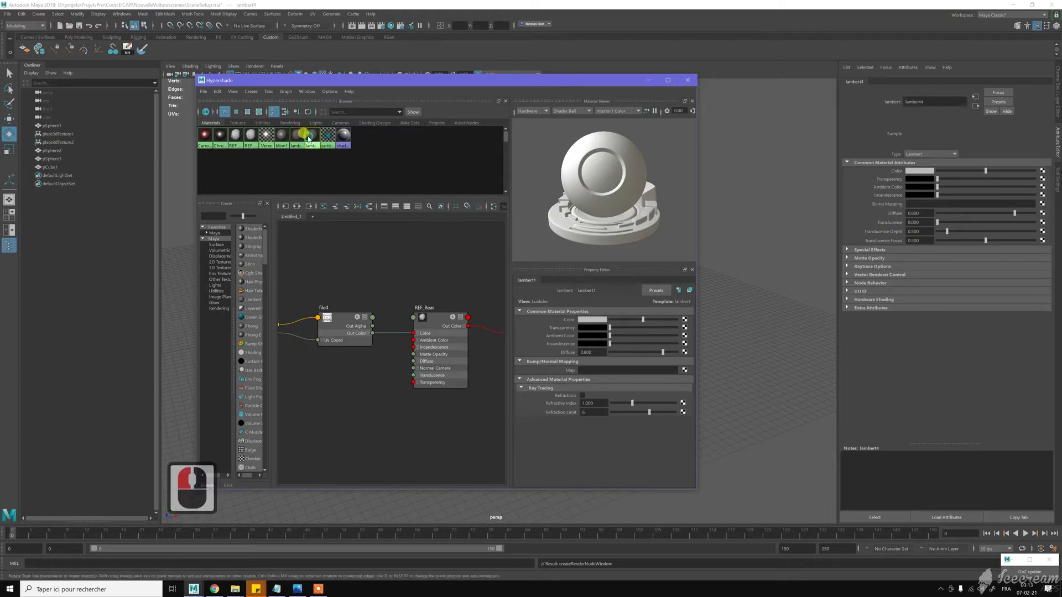
click(609, 290)
drag(605, 290, 572, 292)
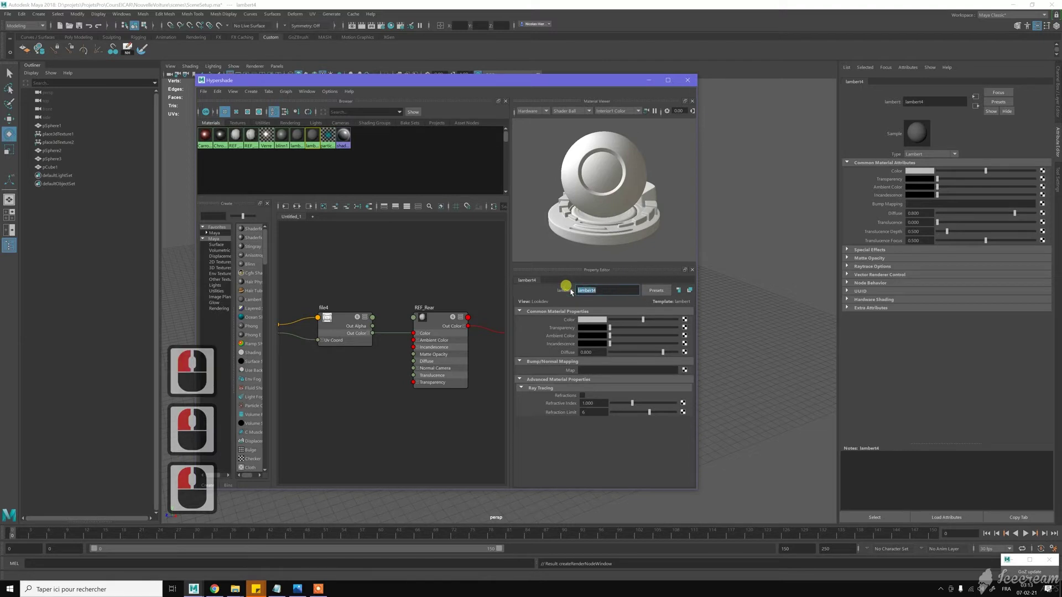
text(REF_)
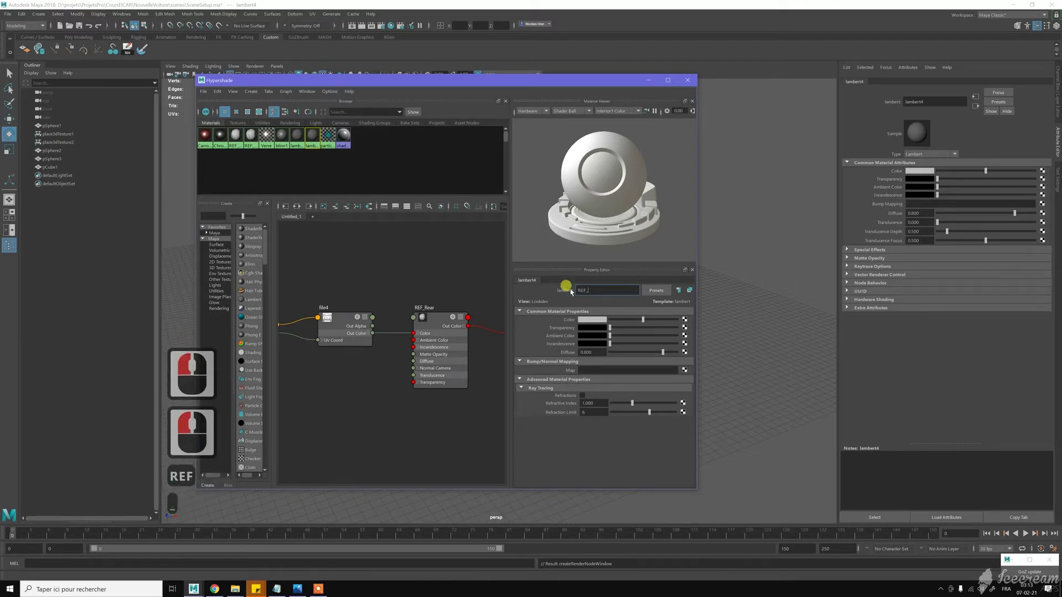
text(Dessus)
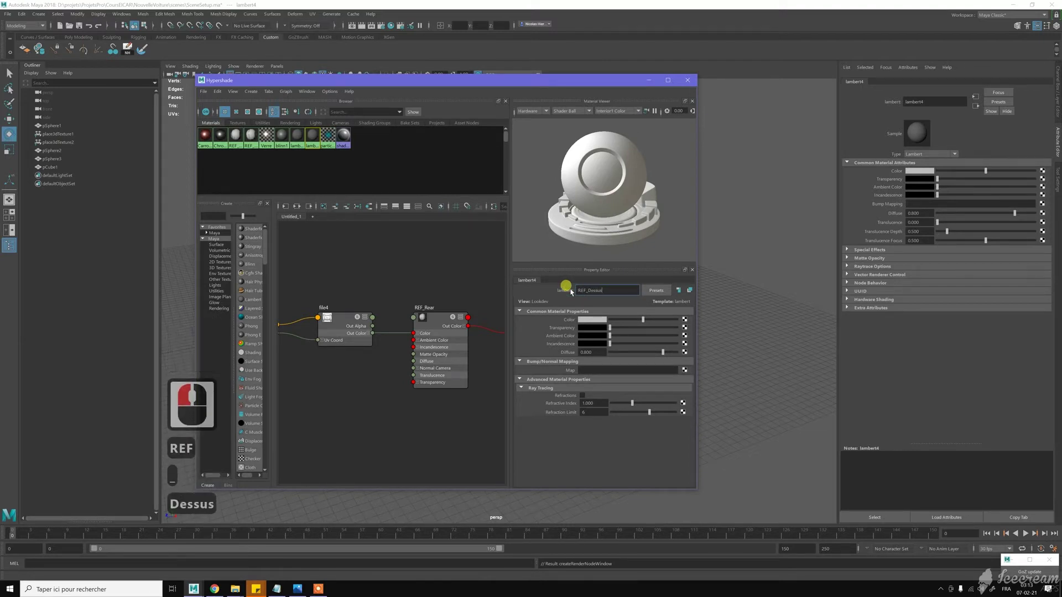
key(BackSpace)
key(BackSpace)
key(BackSpace)
key(BackSpace)
key(BackSpace)
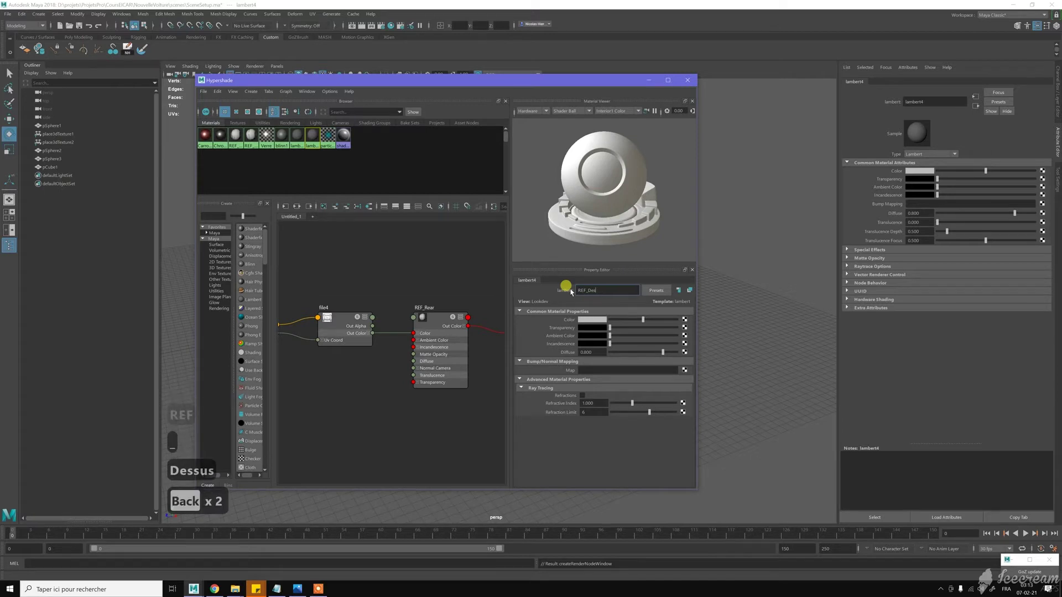
text(Top)
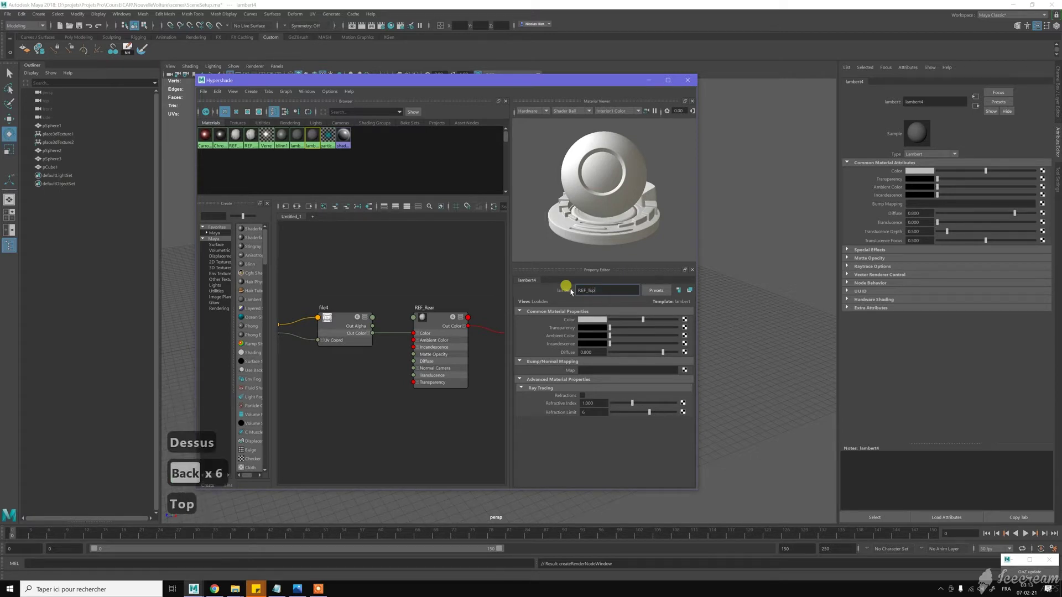
key(Return)
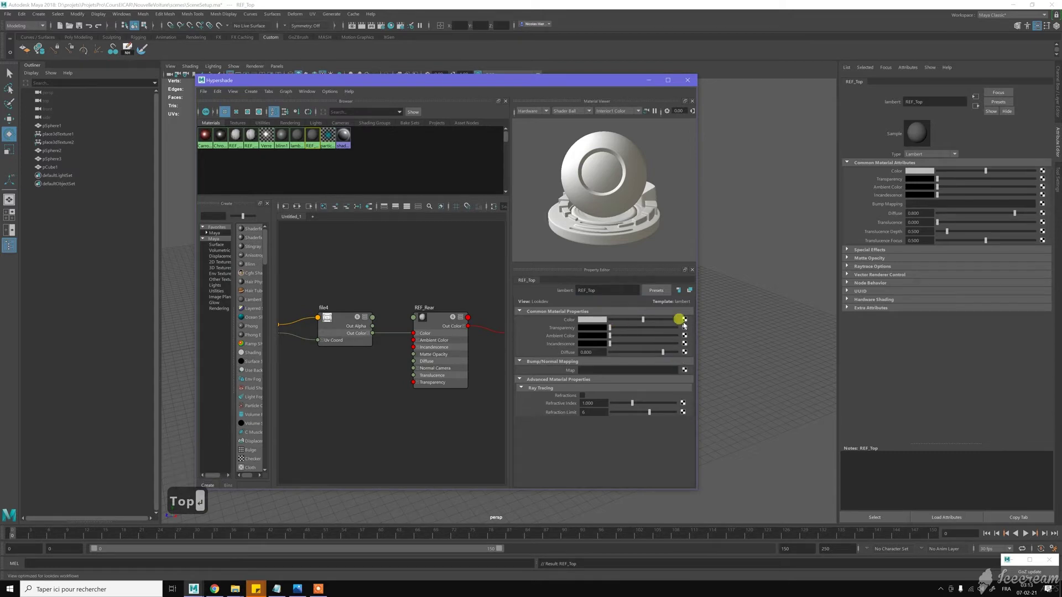
Connect a file texture to the REF_Top material's color and load Top.png from the project's images folder.
click(685, 320)
click(402, 201)
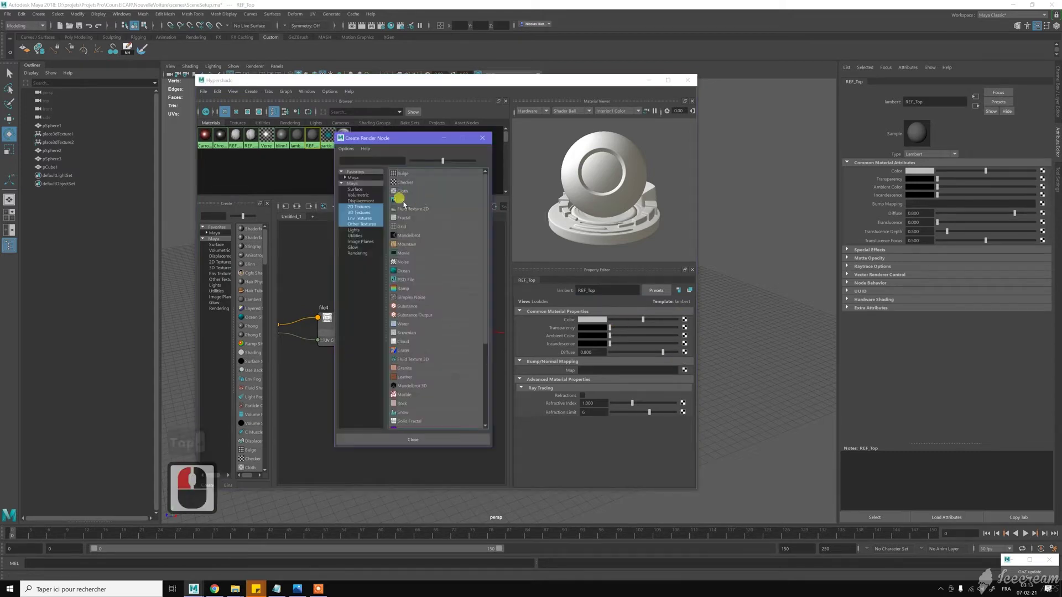
click(402, 201)
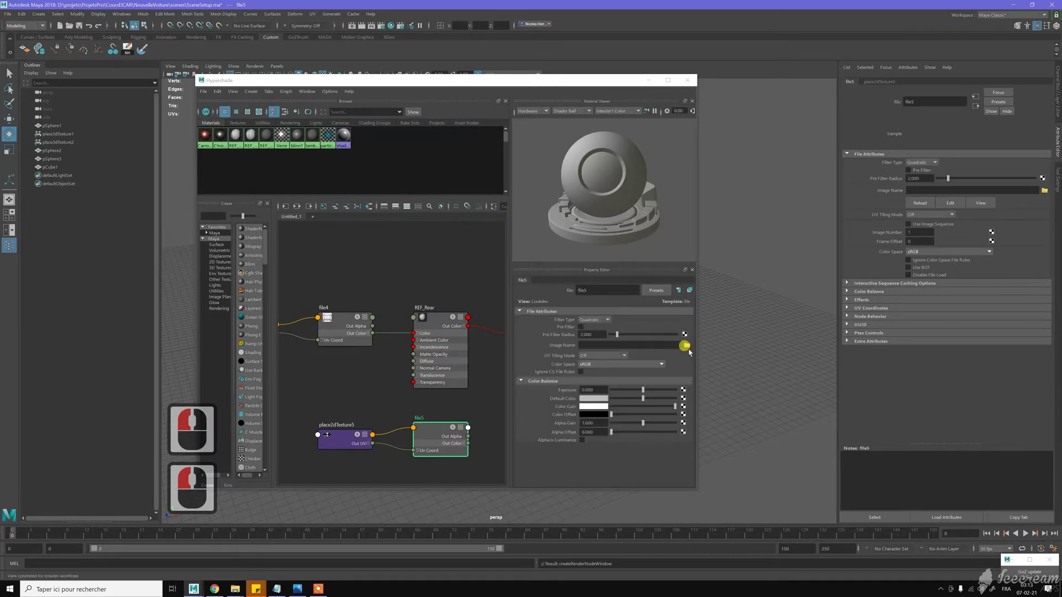
click(685, 345)
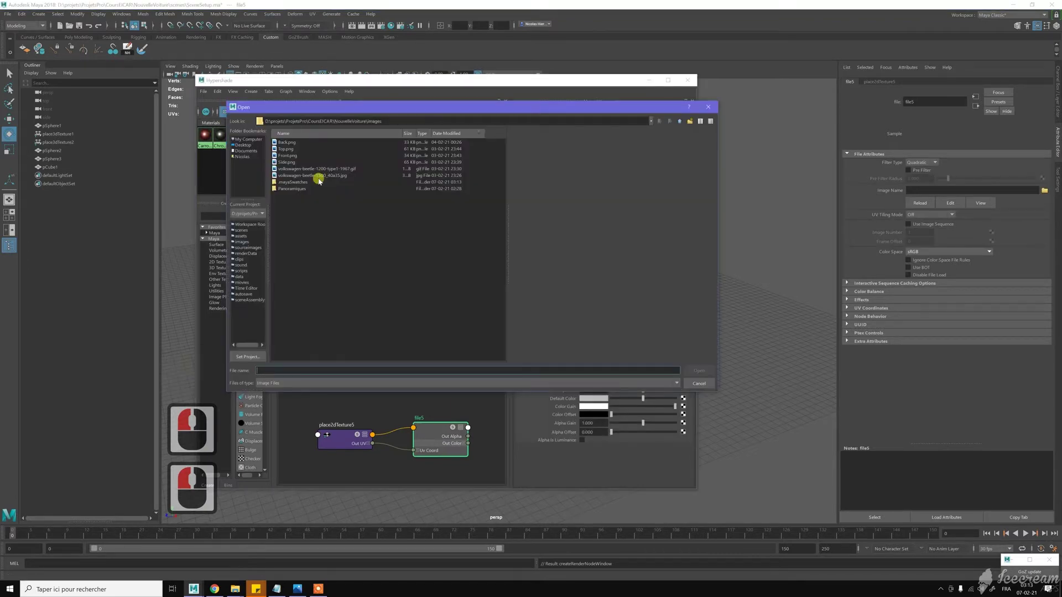
click(294, 150)
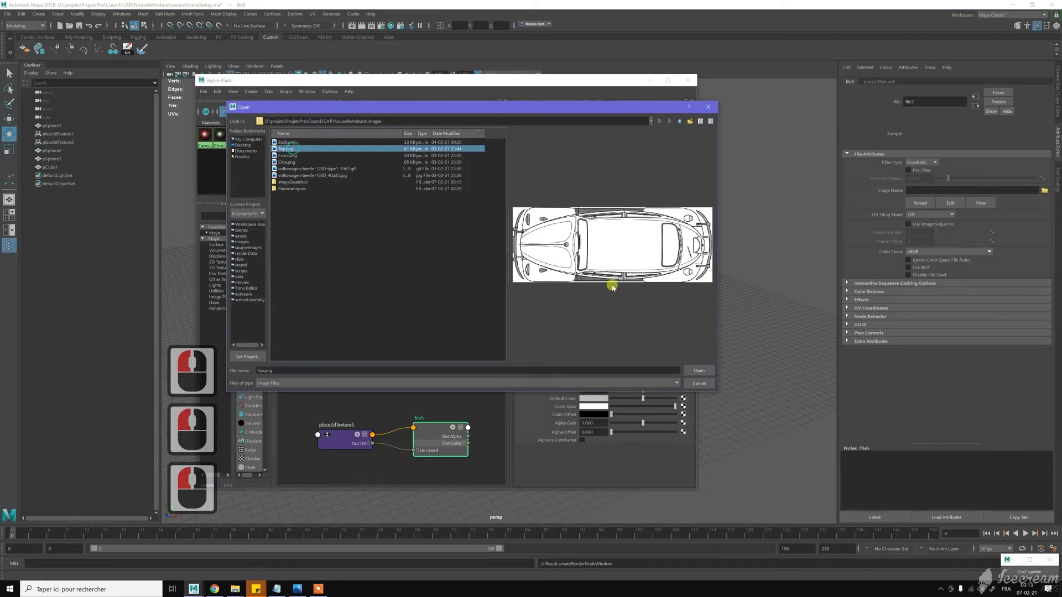
click(697, 369)
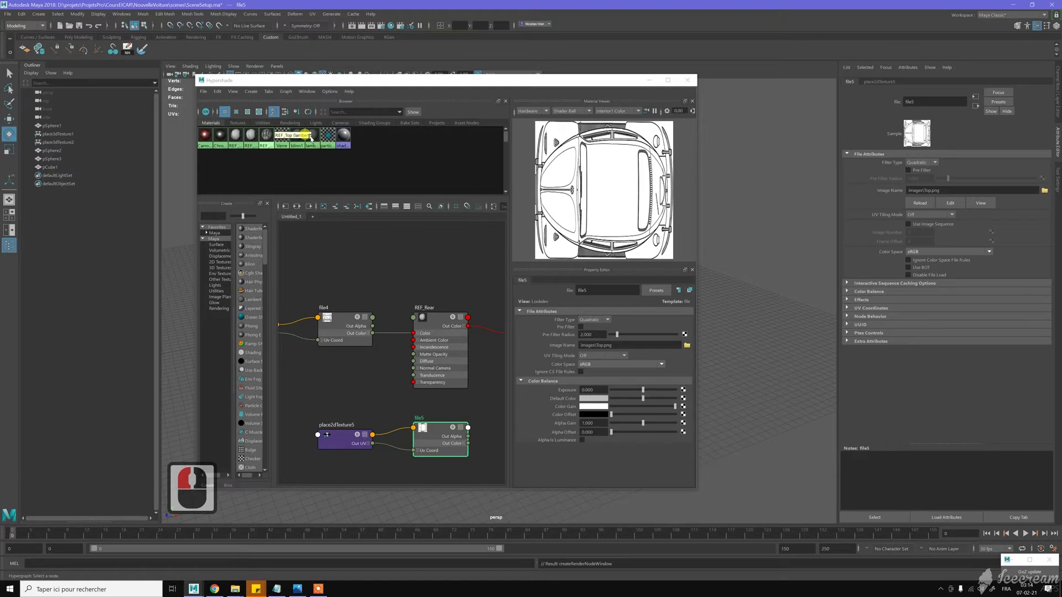
Create another Lambert material and rename it as REF_Side.
click(252, 299)
drag(611, 287, 570, 289)
text(REF)
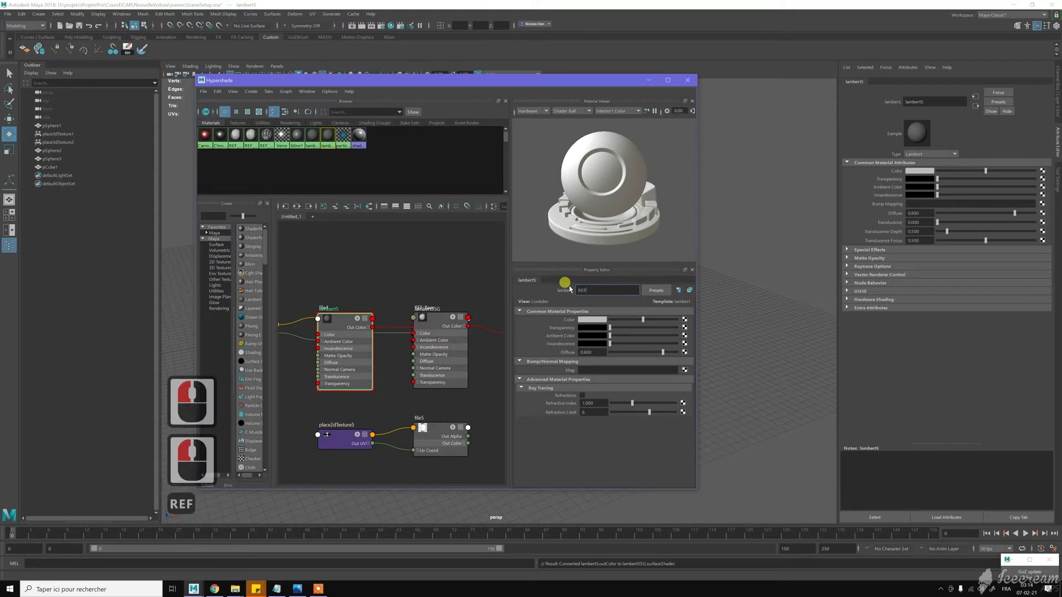
text(_Side)
key(Return)
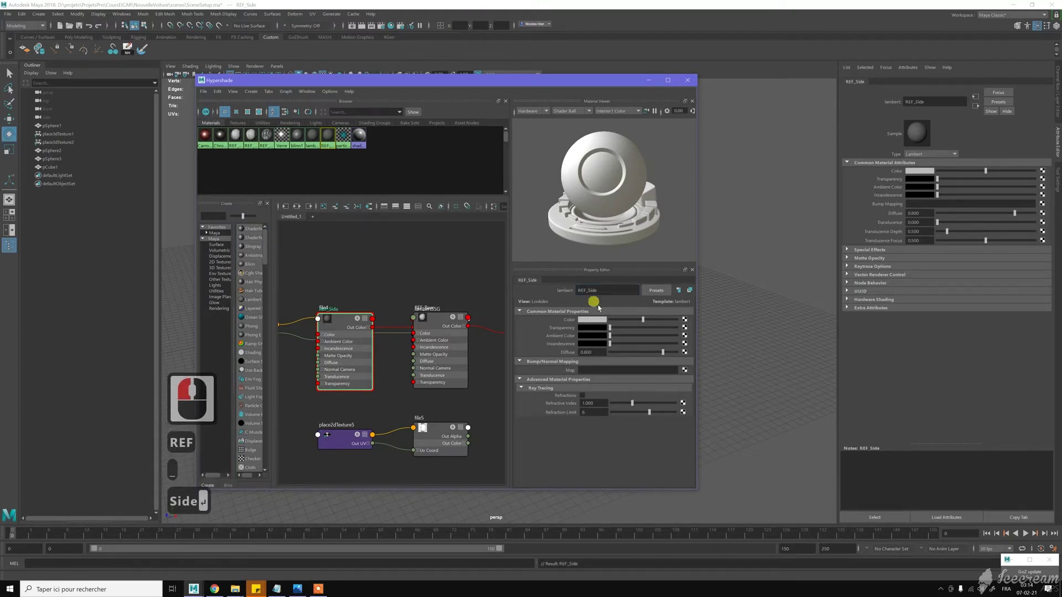
Connect a file texture to the REF_Side material's color and load Side.png from the project's images folder.
click(684, 319)
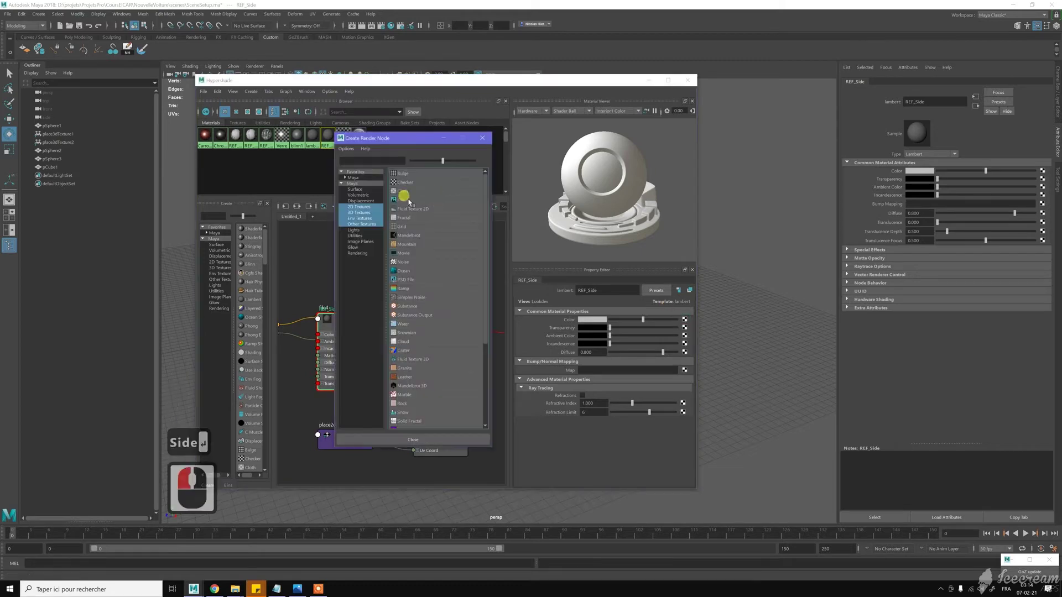
click(407, 201)
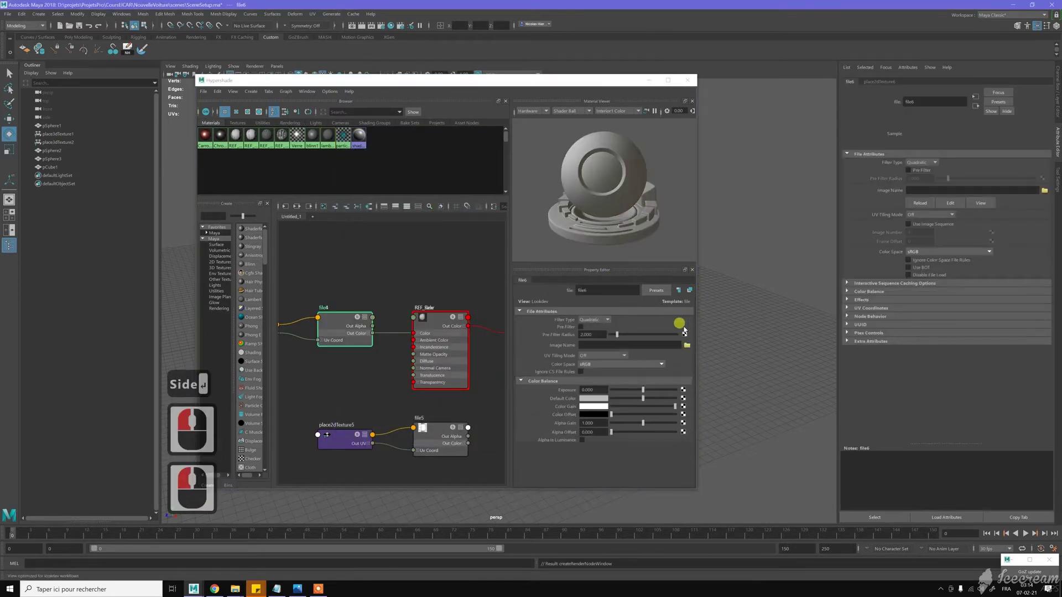
click(685, 345)
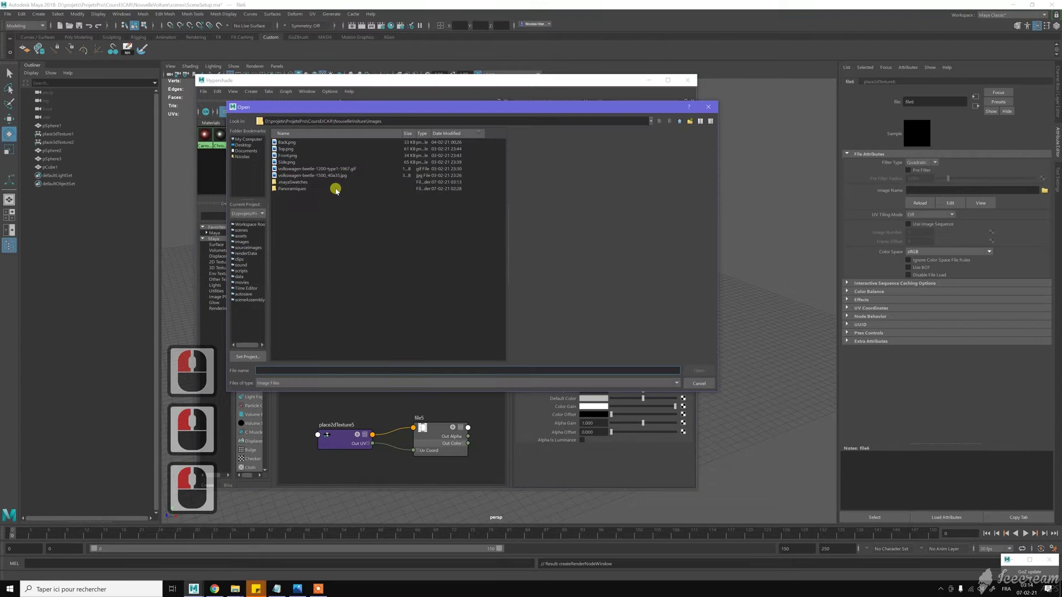
click(295, 163)
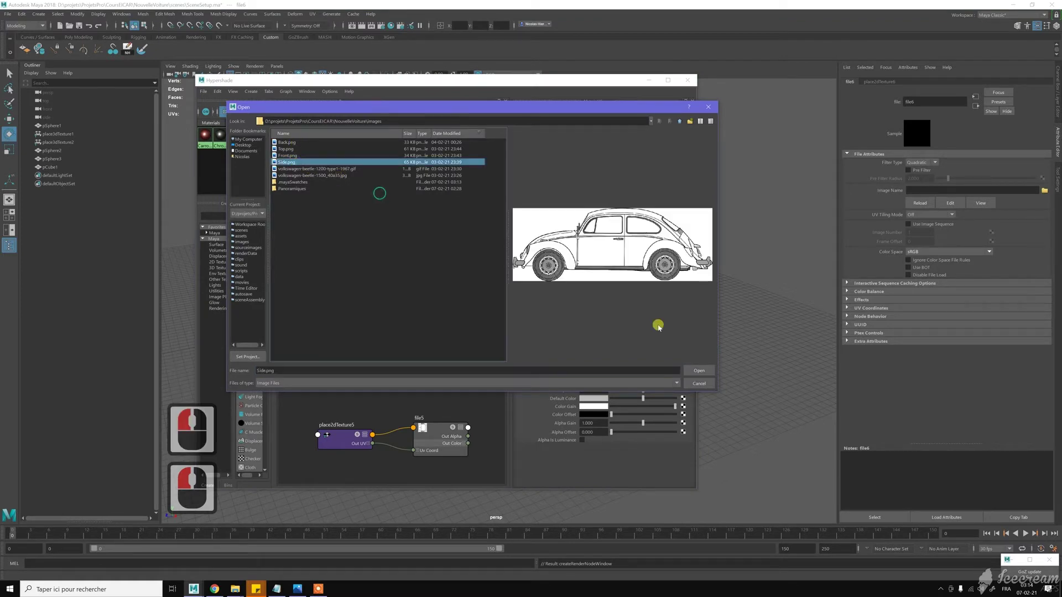
click(701, 370)
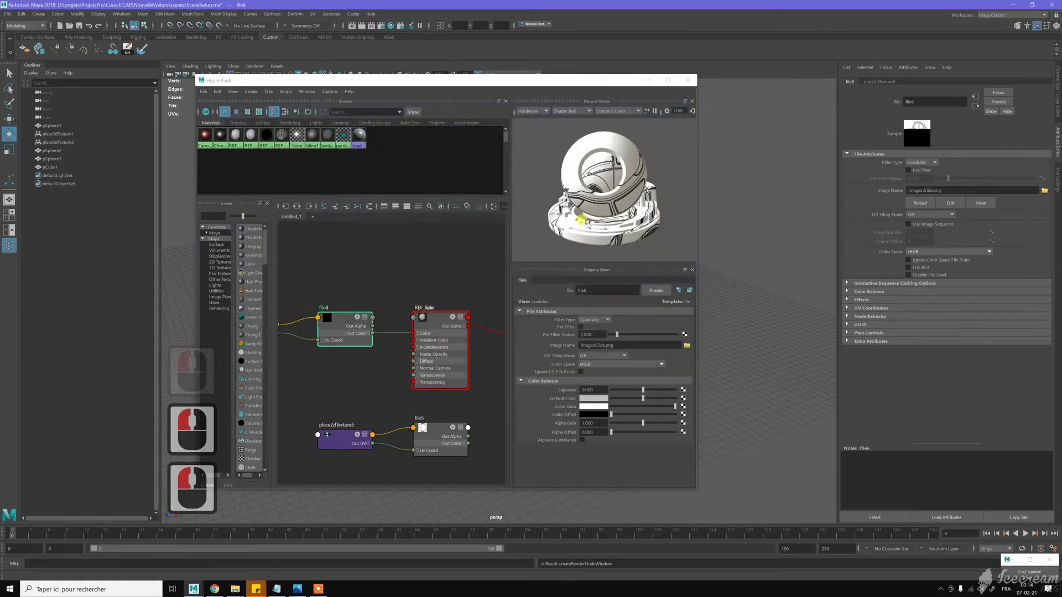
Move the Hypershade clear of the reference box and assign the REF_Side material to the box's two long side faces.
drag(496, 87, 795, 94)
click(380, 286)
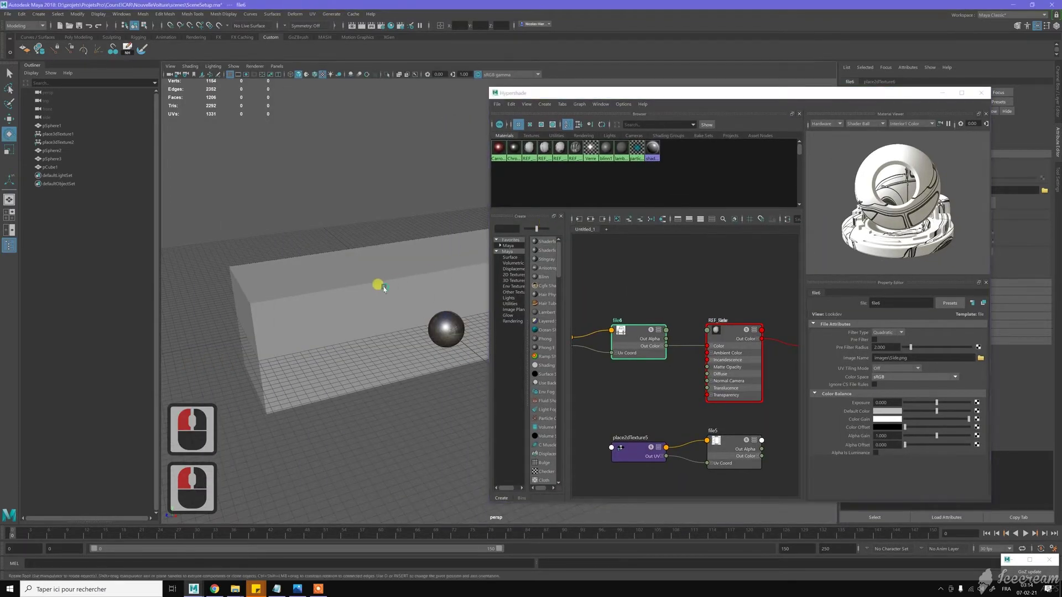
right_drag(360, 289, 346, 305)
alt+drag(276, 233, 375, 302)
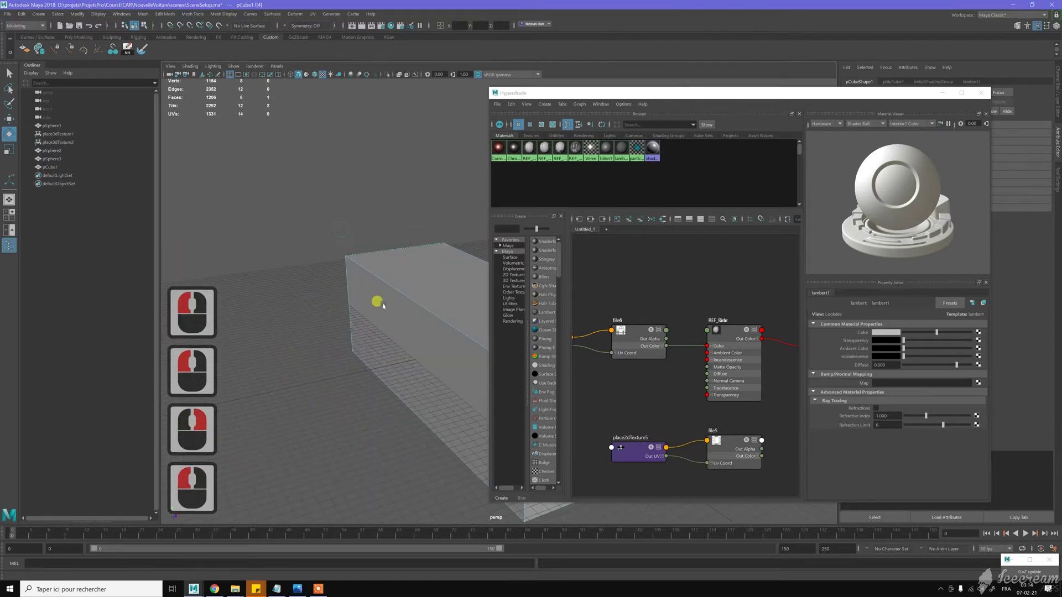
shift+click(389, 312)
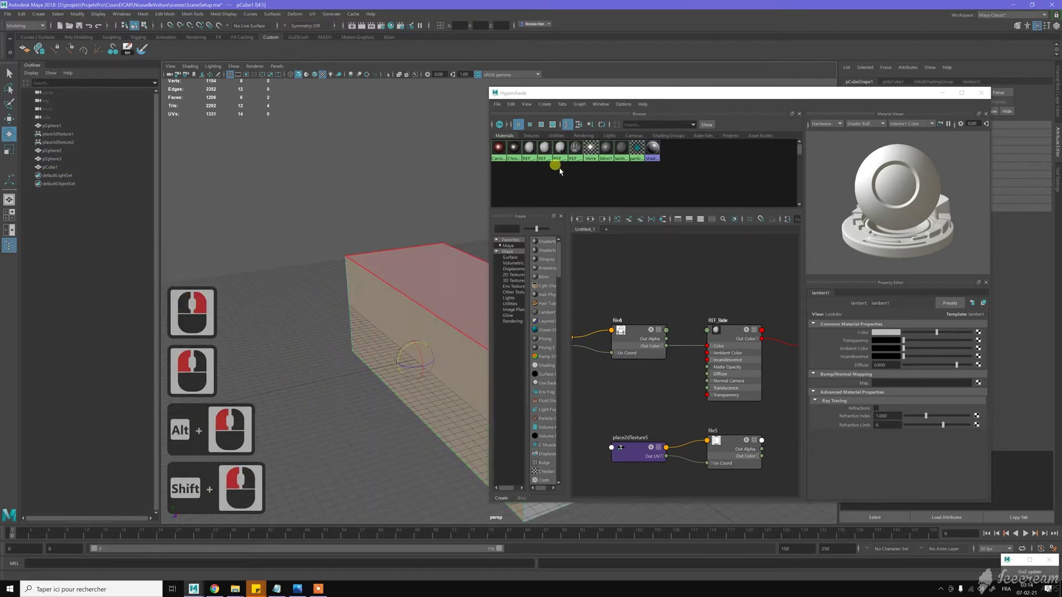
right_drag(560, 148, 562, 127)
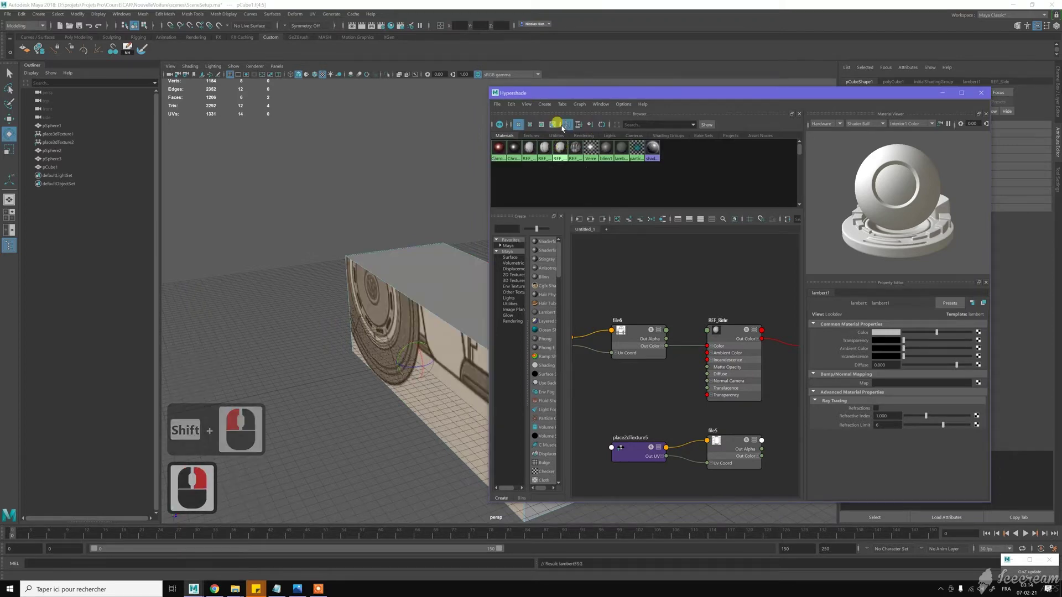
Select the reference box's front end face and assign the REF_Front material to it.
alt+drag(415, 206, 355, 249)
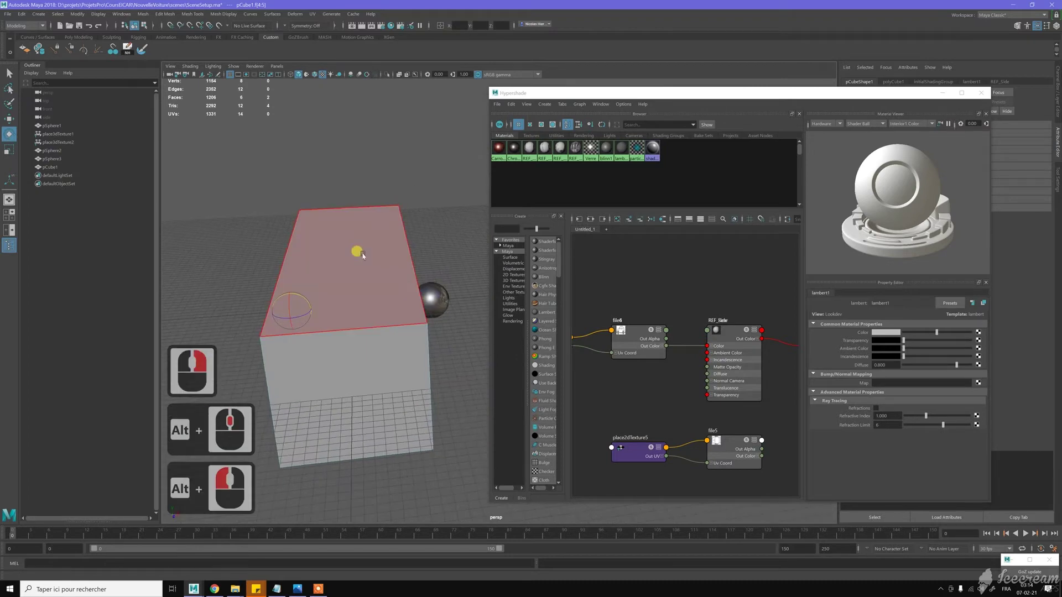
alt+middle_drag(356, 249, 355, 260)
click(376, 236)
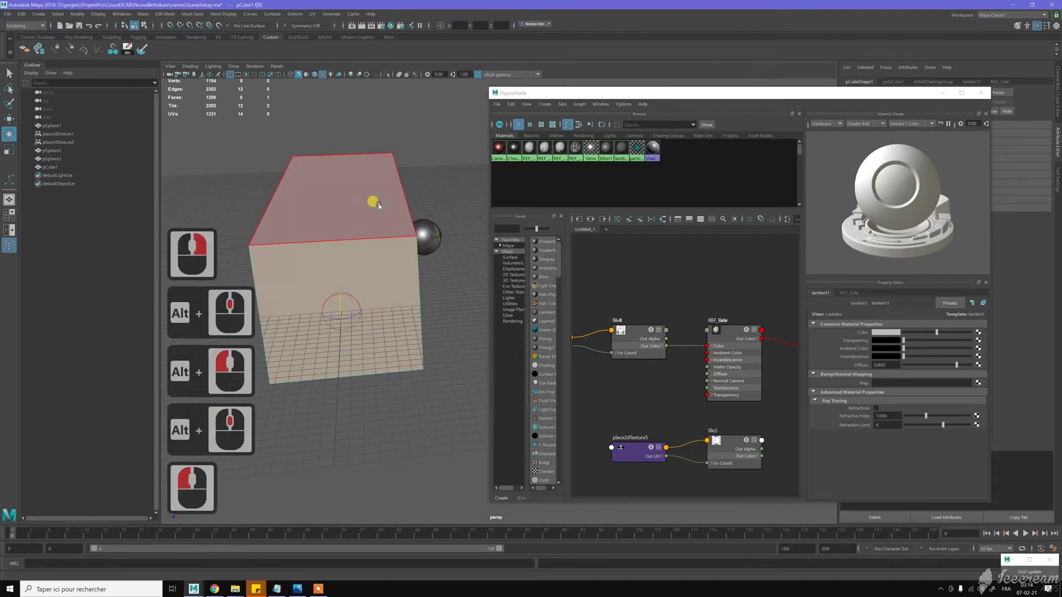
key(w)
alt+drag(349, 209, 370, 358)
alt+middle_drag(370, 358, 361, 357)
alt+drag(361, 357, 351, 350)
alt+middle_drag(351, 349, 349, 349)
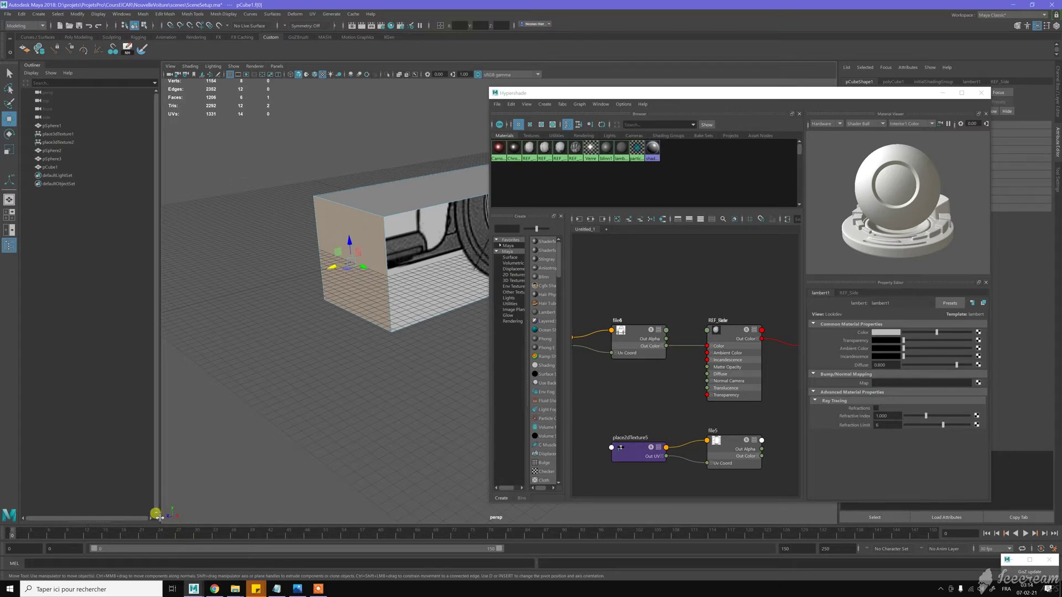
click(352, 282)
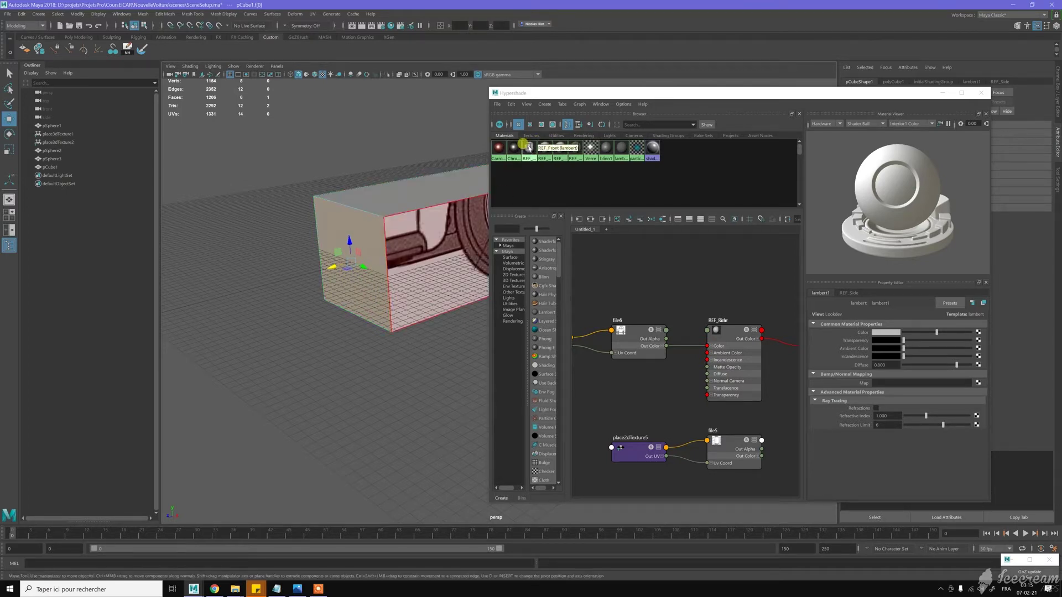
right_click(529, 147)
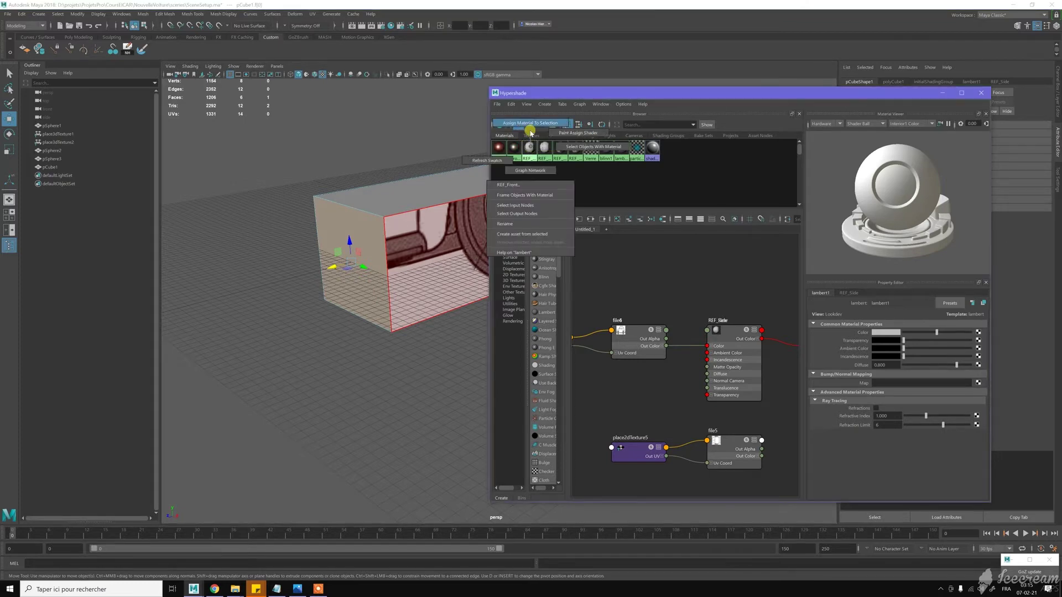
click(520, 172)
Select the box's opposite end face and assign the REF_Rear material to it.
alt+middle_drag(258, 182, 284, 178)
alt+drag(284, 178, 365, 222)
alt+middle_drag(365, 222, 359, 215)
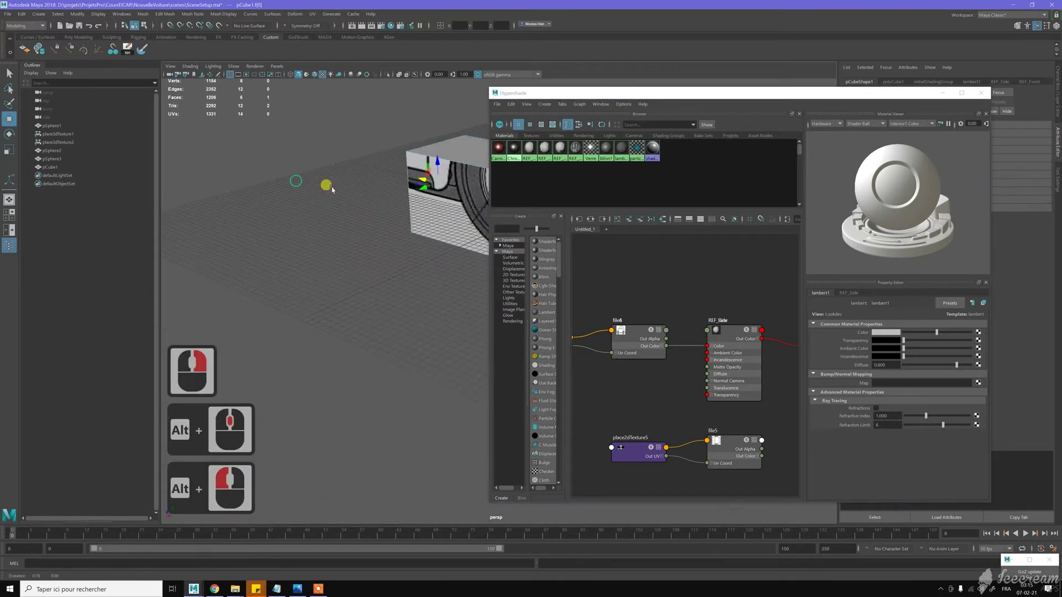
alt+middle_click(358, 214)
click(358, 214)
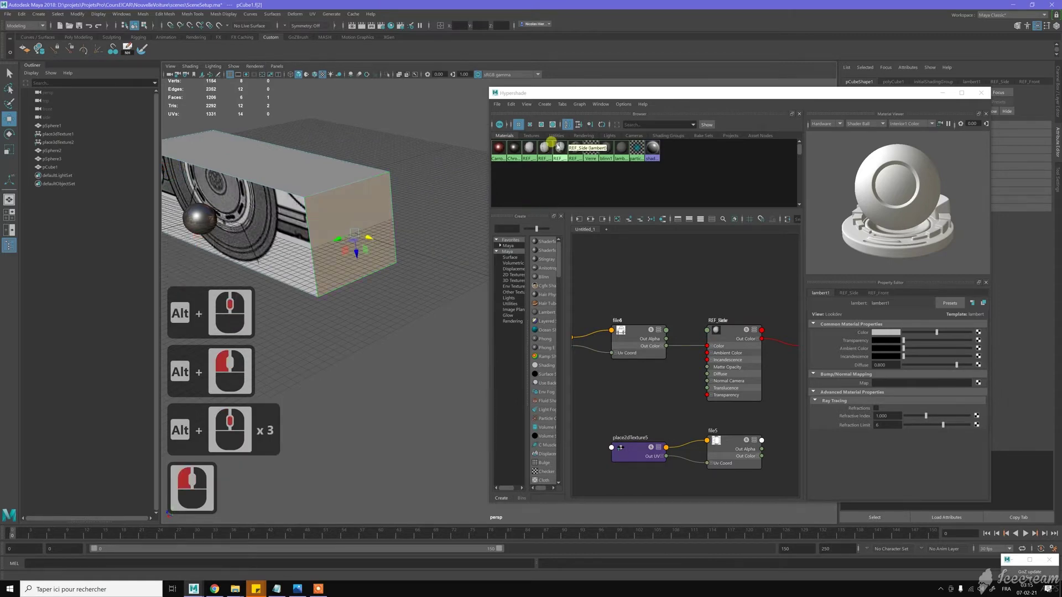
right_drag(545, 147, 548, 125)
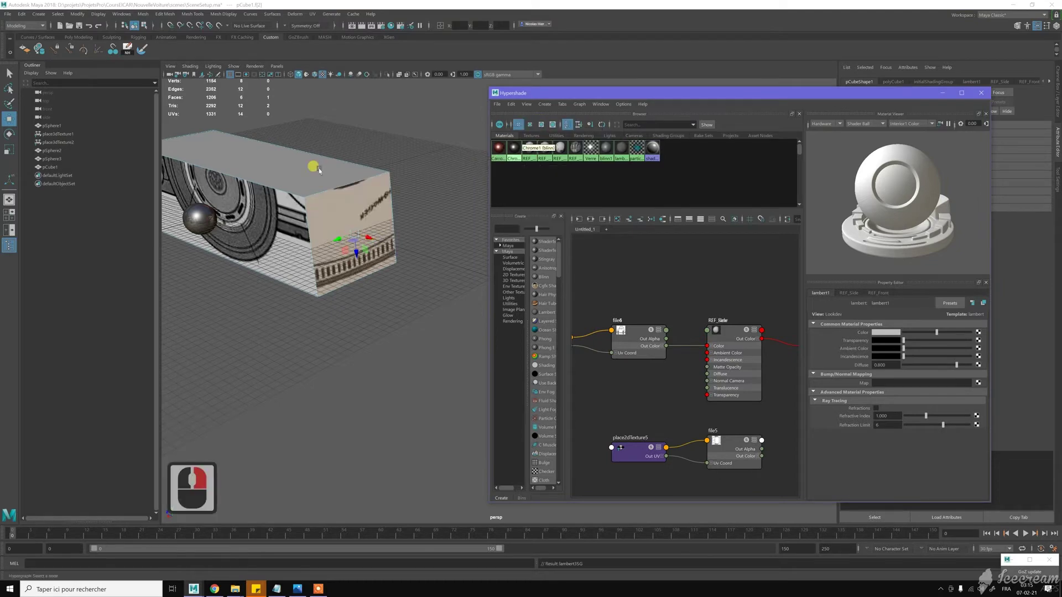
Select the box's top and bottom faces and assign the REF_Top material to them.
click(379, 297)
alt+drag(379, 296, 382, 282)
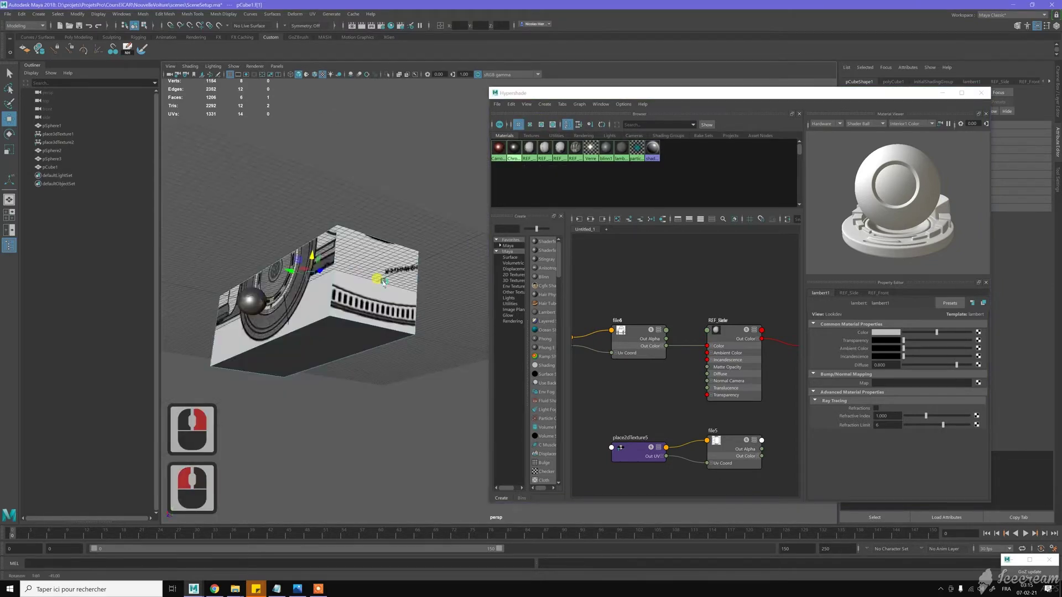
shift+click(359, 332)
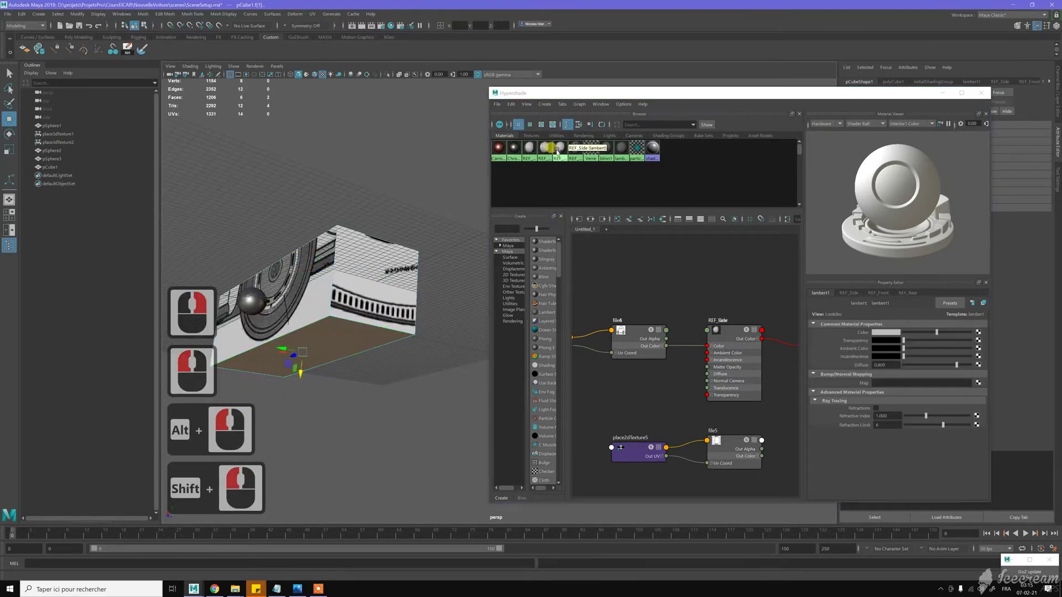
middle_drag(560, 150, 574, 147)
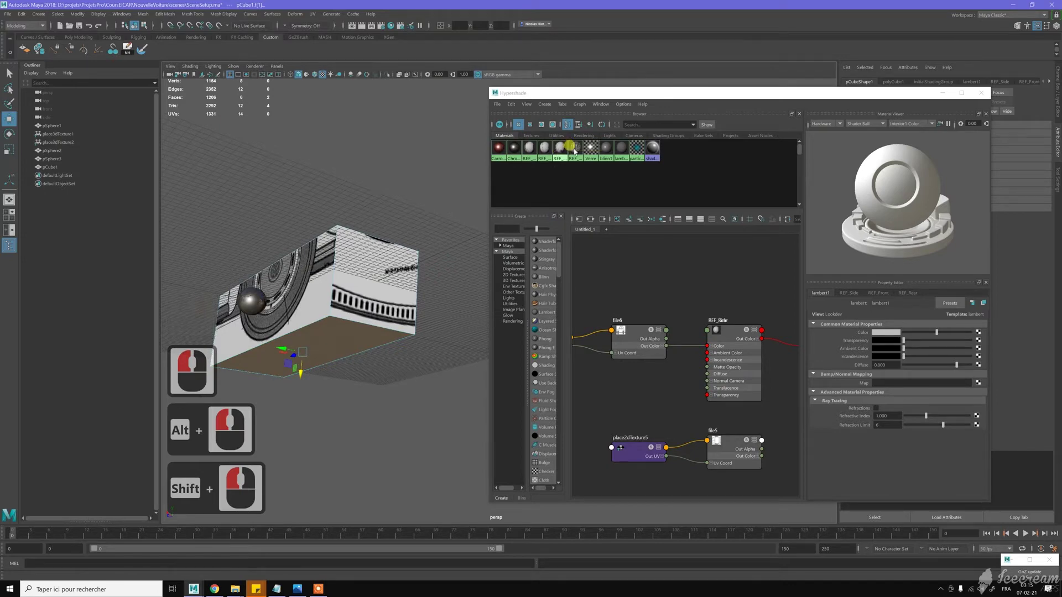
right_click(575, 145)
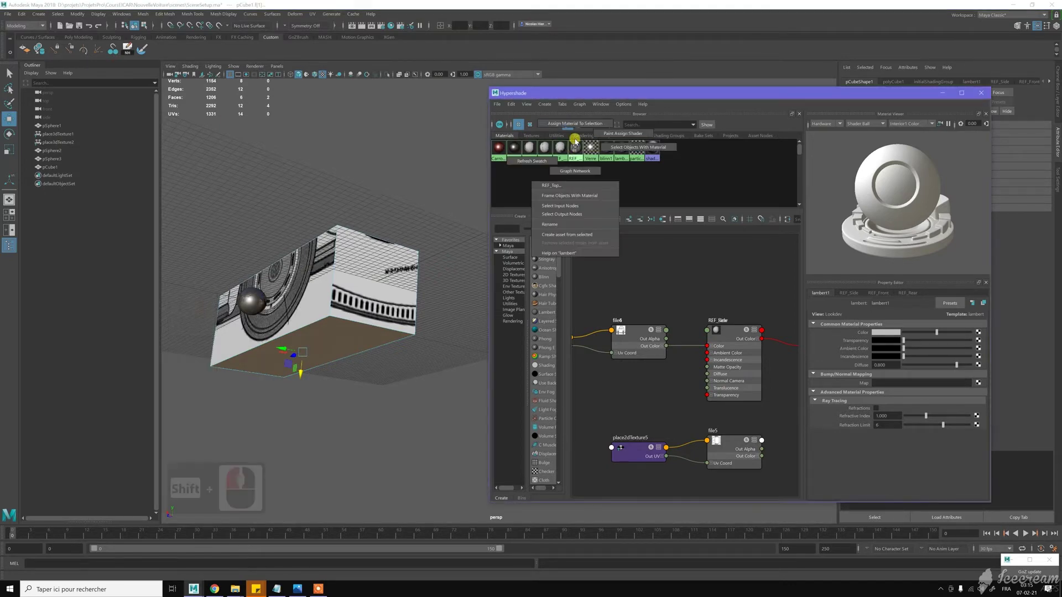
click(575, 125)
Return the reference box to Object Mode and open the UV Editor for it.
alt+drag(350, 166, 301, 171)
click(338, 196)
right_click(350, 232)
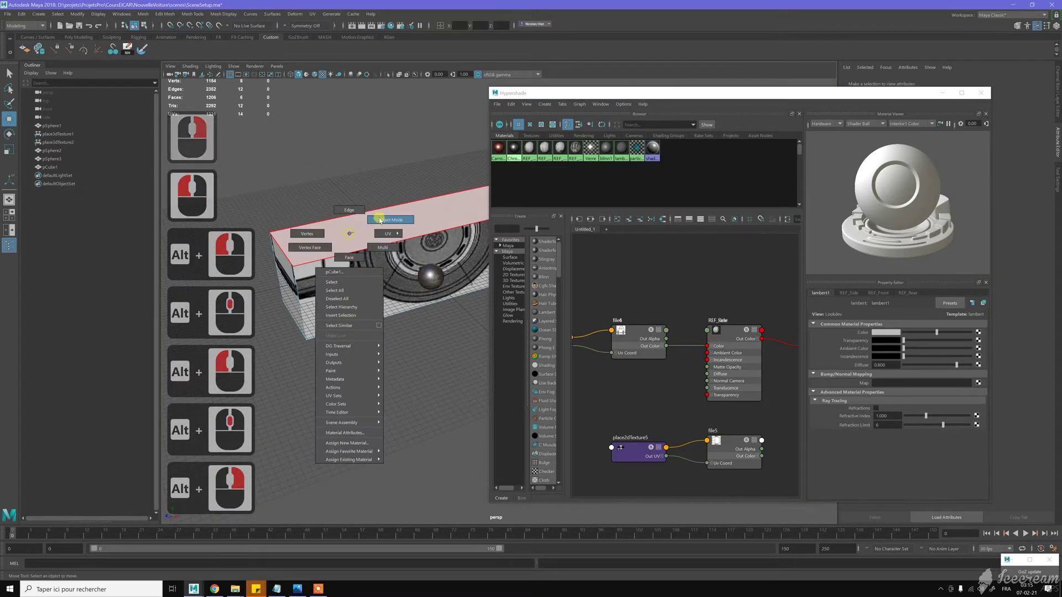
click(380, 220)
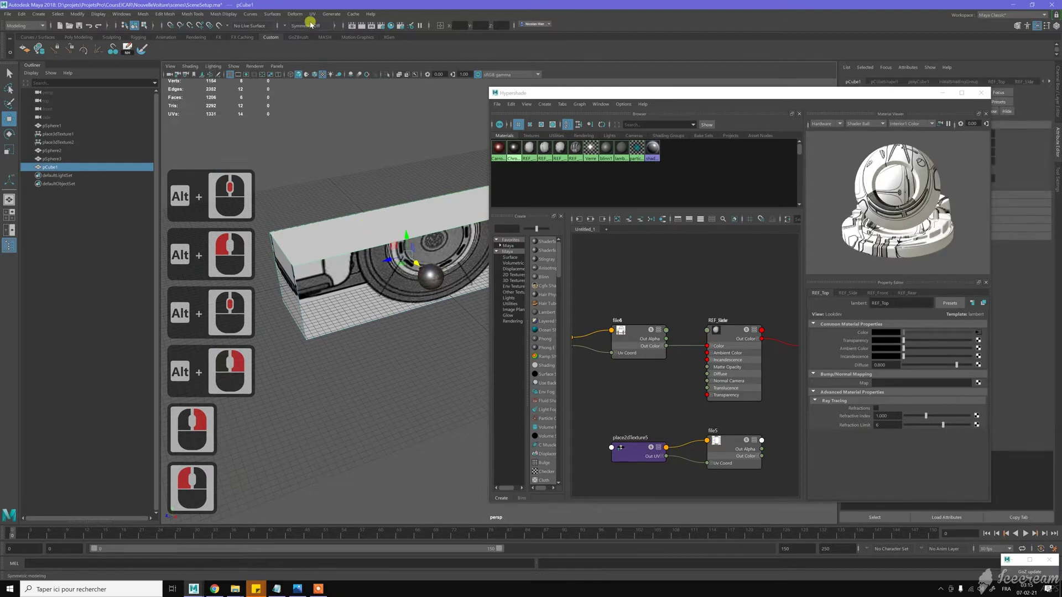
click(312, 14)
click(326, 26)
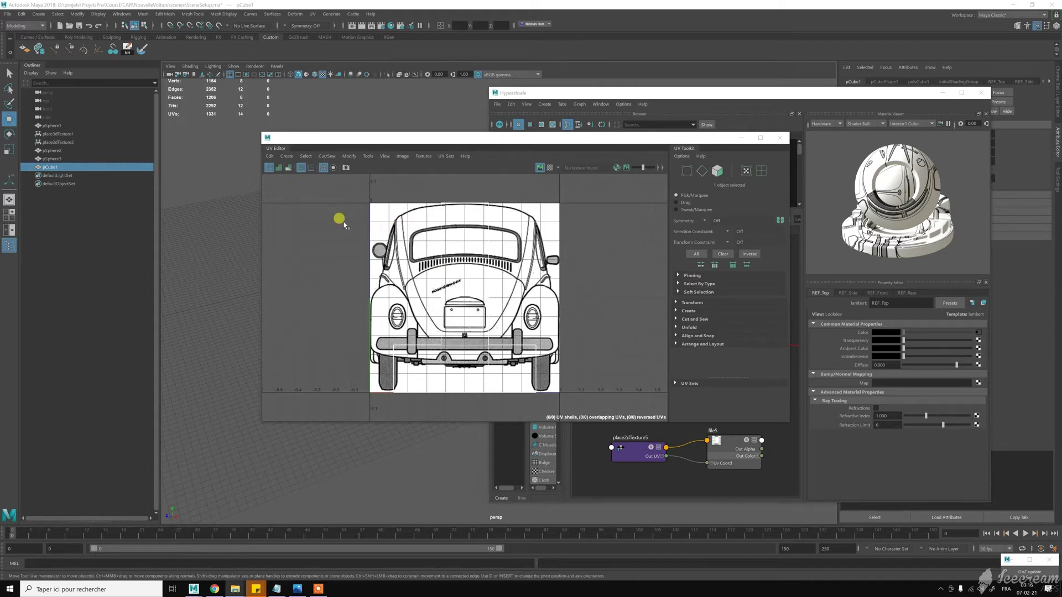
Shade the UVs, unitize the box's whole UV shell so each face fills the 0–1 space, and move the UV Editor clear of the box.
click(279, 168)
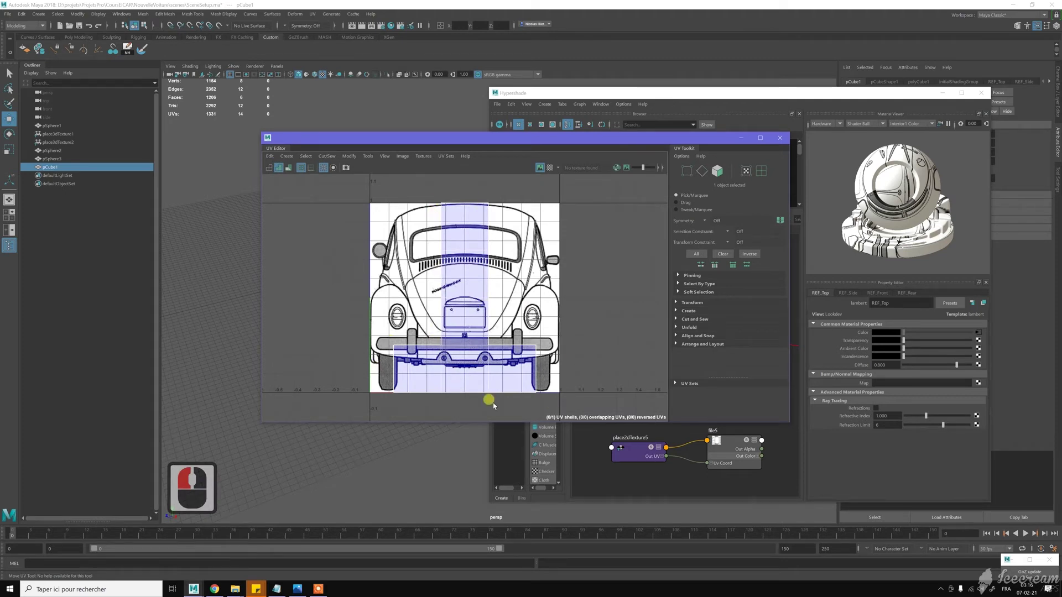
click(444, 365)
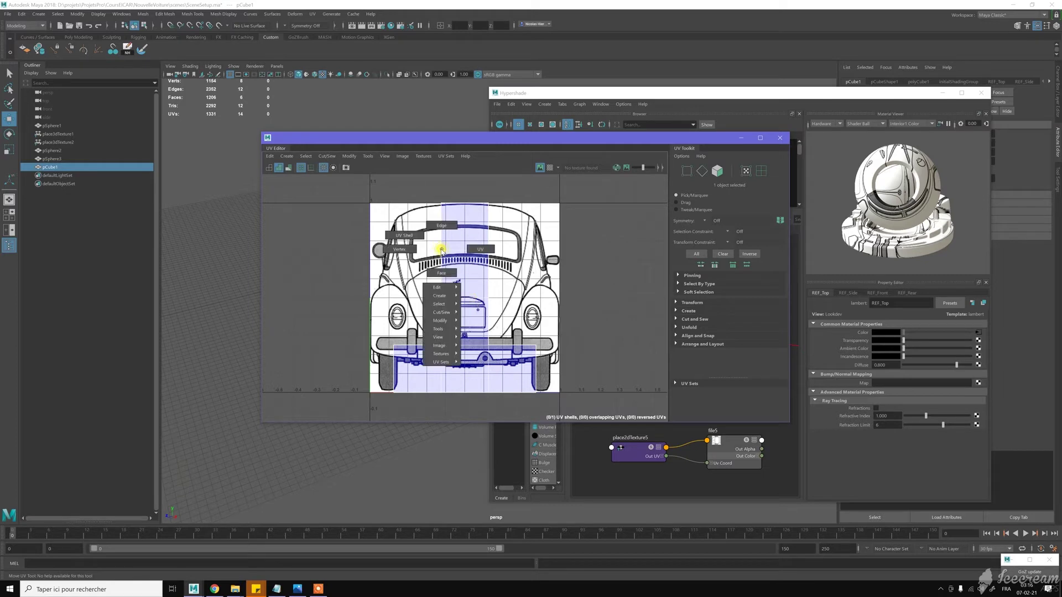
click(460, 241)
click(459, 241)
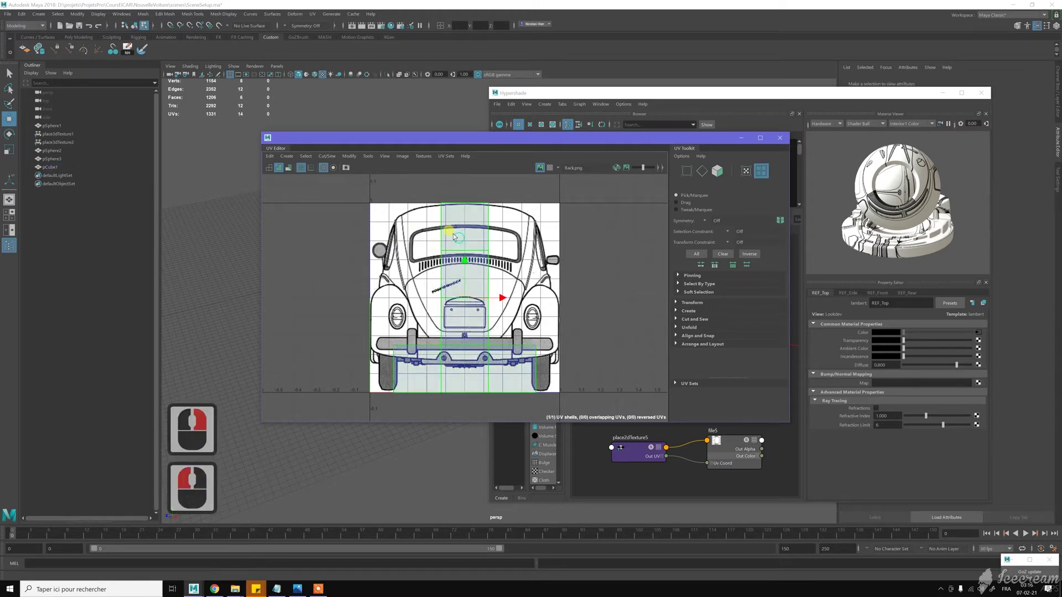
click(351, 156)
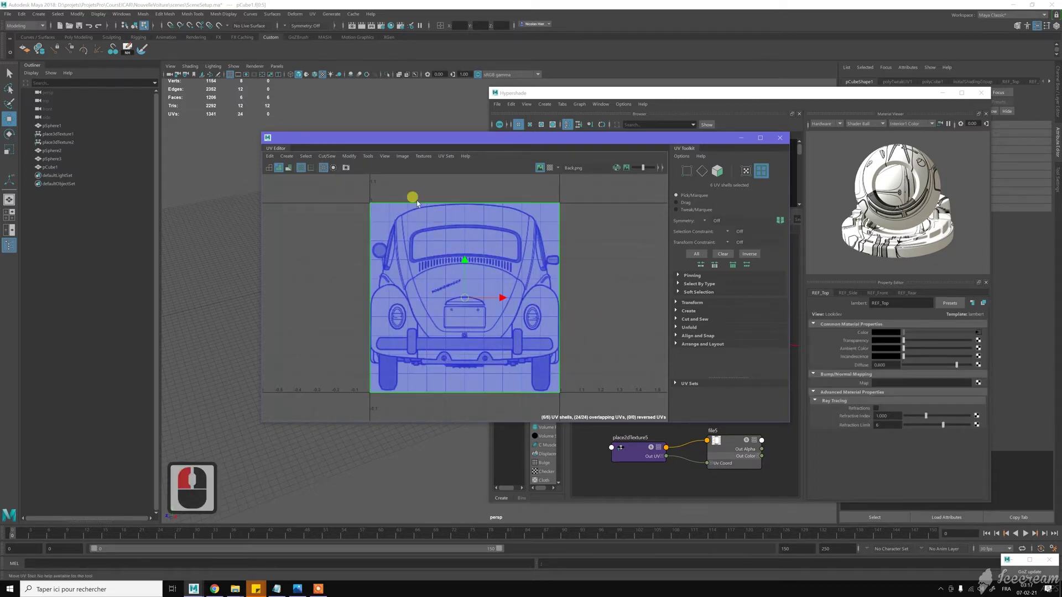
drag(479, 137, 651, 136)
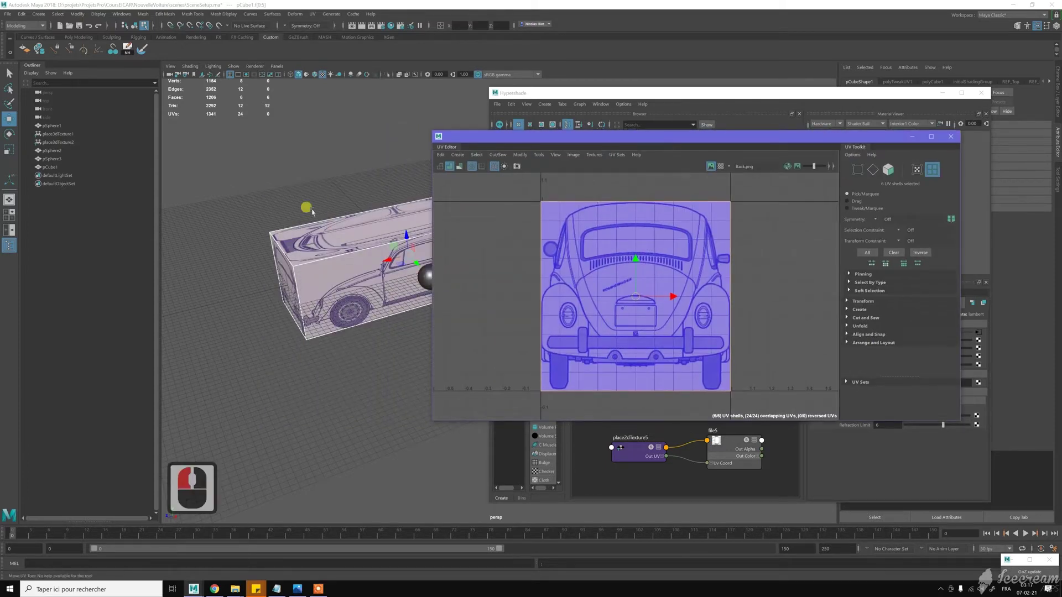
Select the UV shell of the box's rear end face and rotate it 180° in two 90° turns.
alt+drag(359, 222, 330, 221)
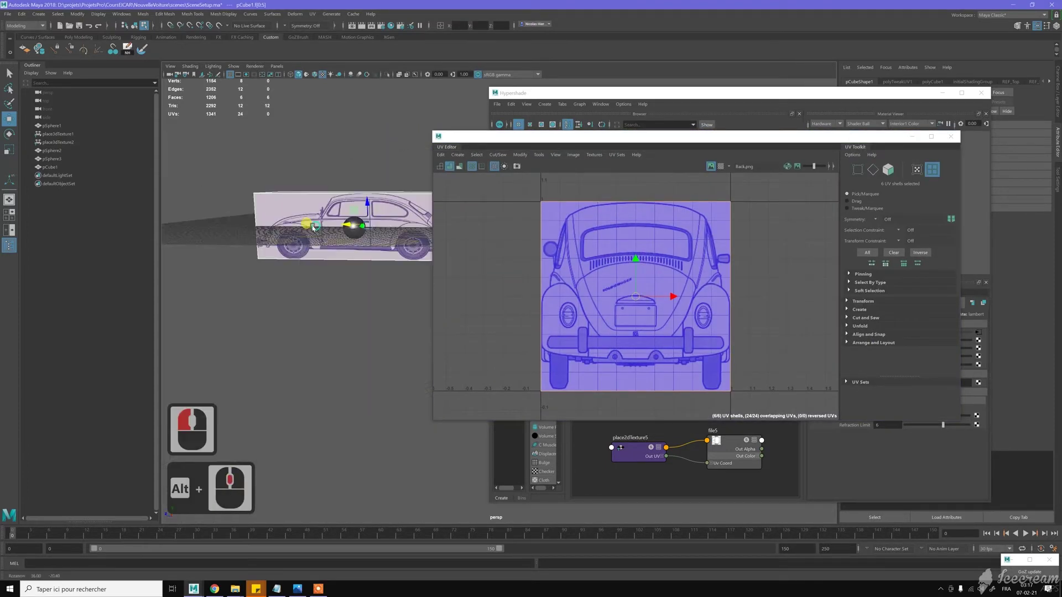
alt+middle_drag(331, 221, 233, 251)
alt+drag(232, 251, 360, 292)
alt+right_drag(360, 292, 357, 239)
alt+middle_drag(357, 239, 370, 240)
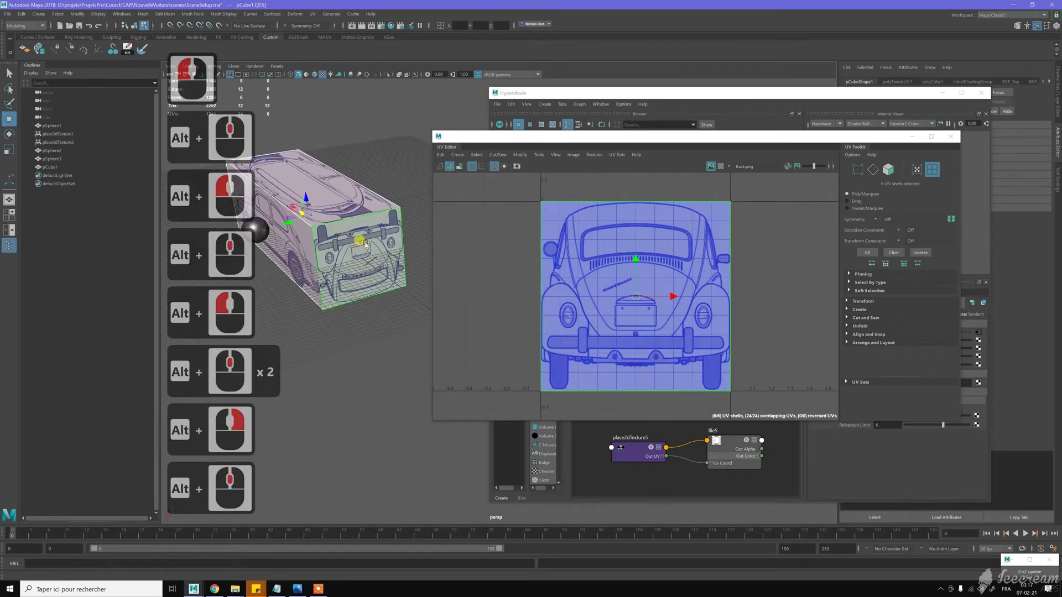
right_click(368, 245)
right_drag(368, 245, 404, 267)
click(364, 241)
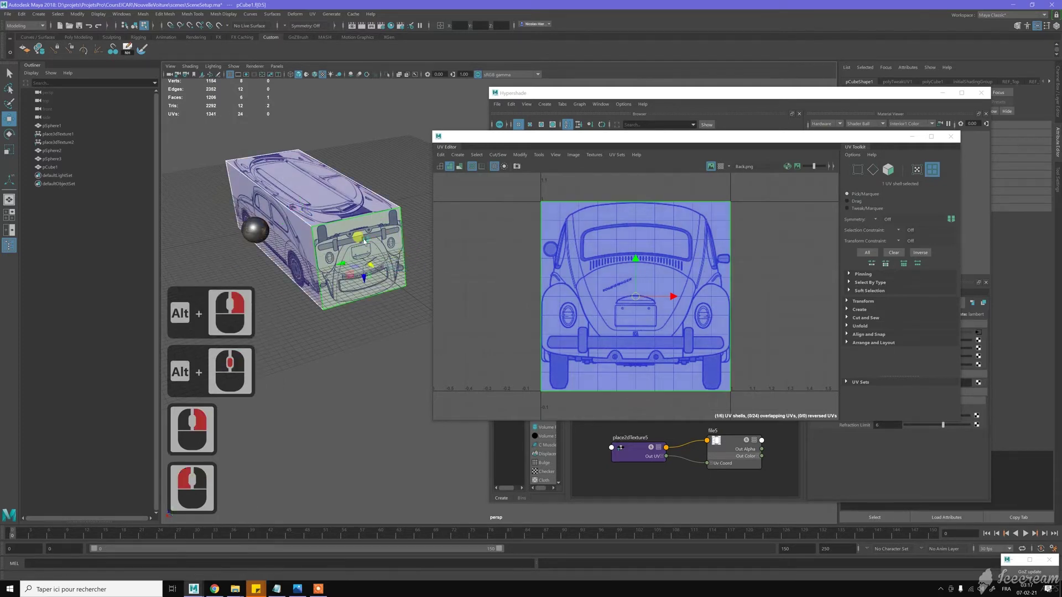
click(848, 302)
scroll(900, 326, down, 7)
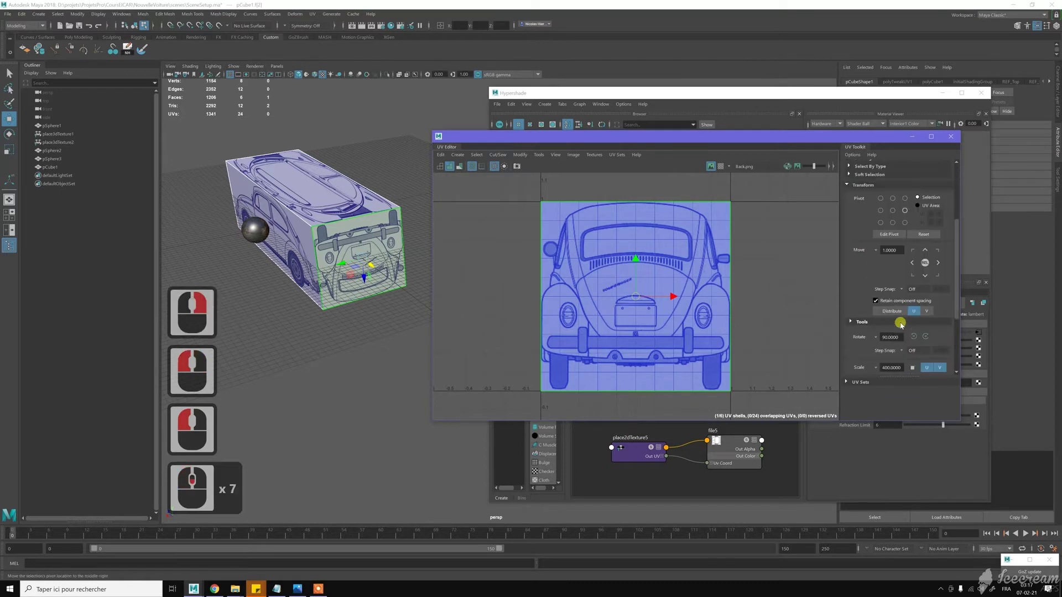
click(914, 336)
click(914, 336)
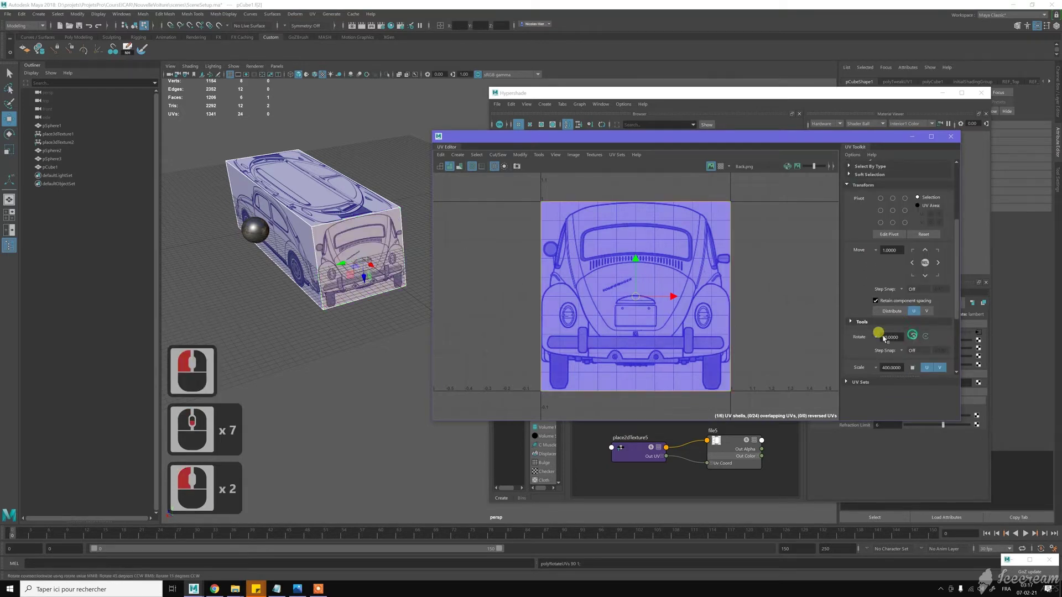
Select the UV shell of the long side face away from the chrome sphere and flip it in U.
alt+drag(369, 257, 220, 230)
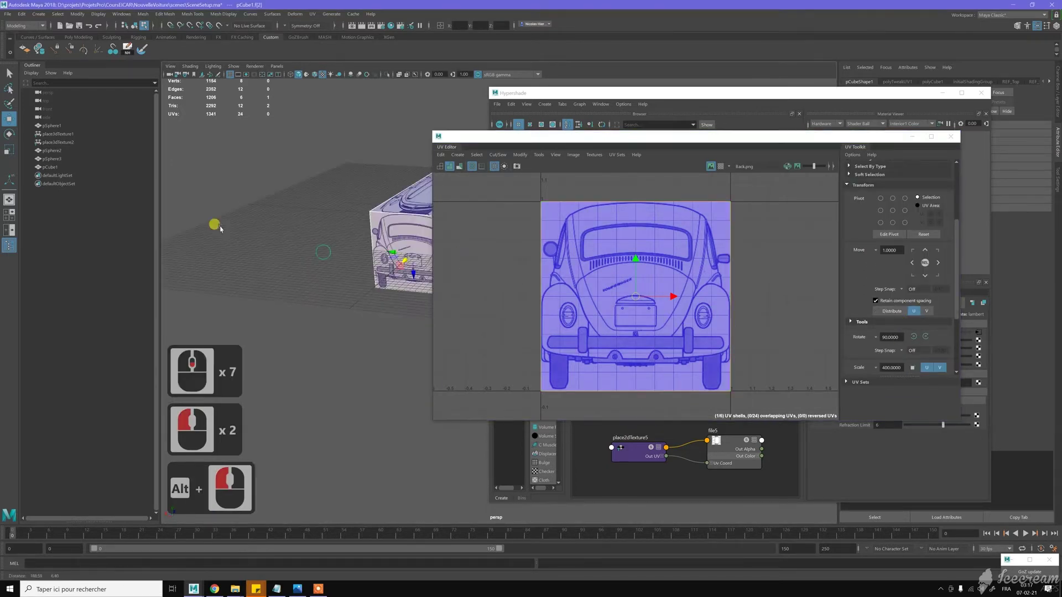
alt+middle_drag(310, 228, 202, 230)
alt+middle_drag(388, 238, 314, 237)
alt+drag(313, 237, 214, 226)
alt+middle_drag(214, 225, 408, 255)
click(349, 262)
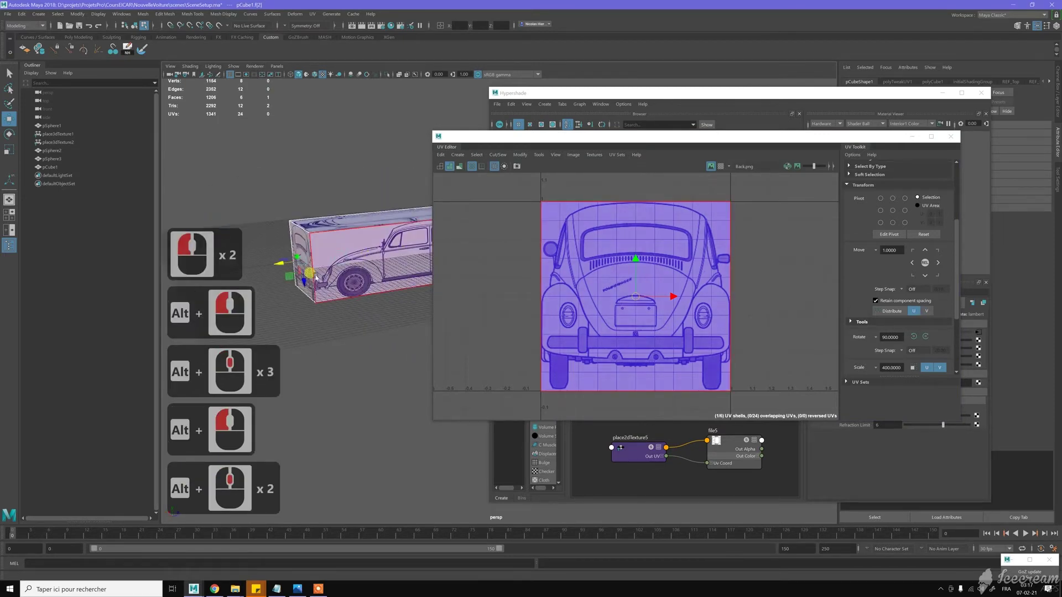
click(300, 365)
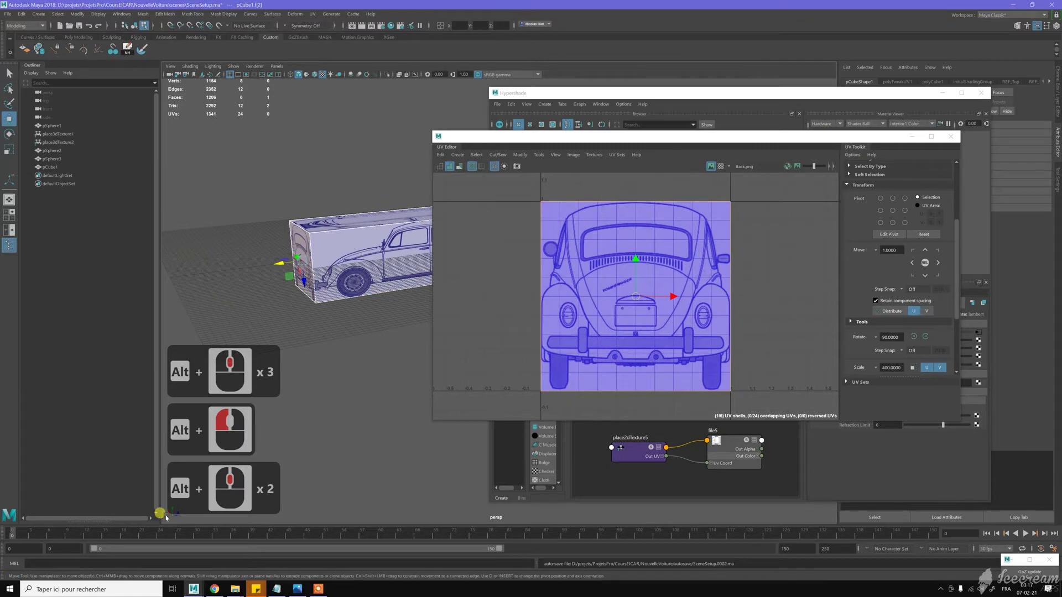
alt+middle_drag(368, 265, 301, 271)
click(317, 272)
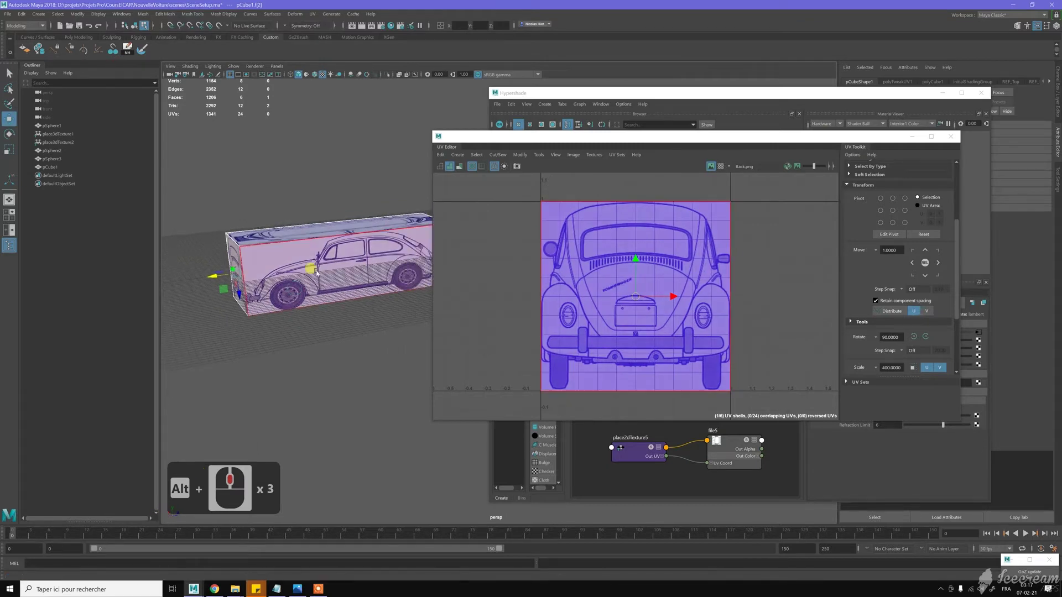
click(516, 276)
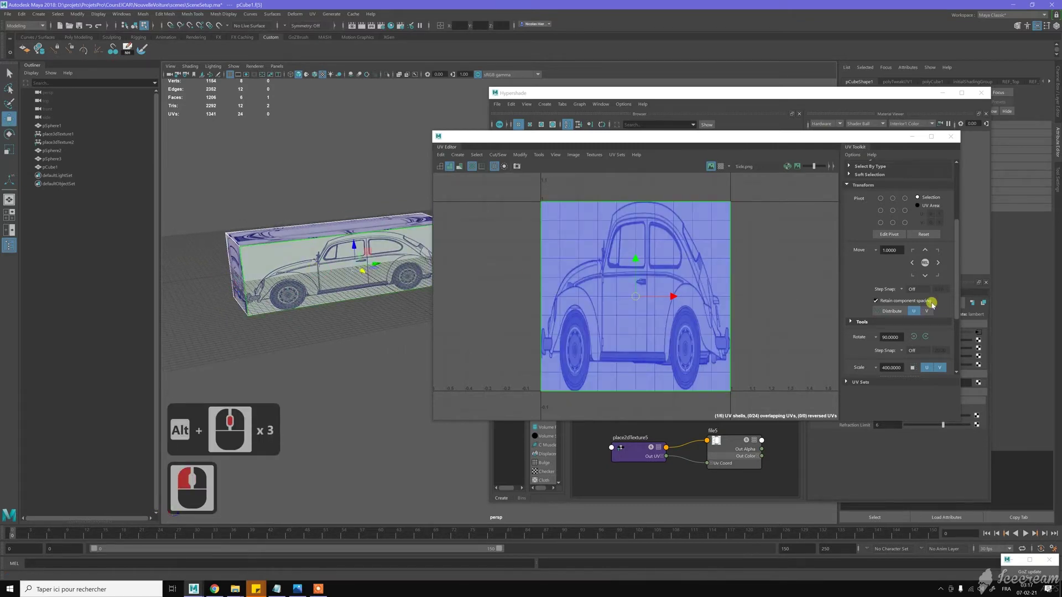
scroll(932, 304, down, 3)
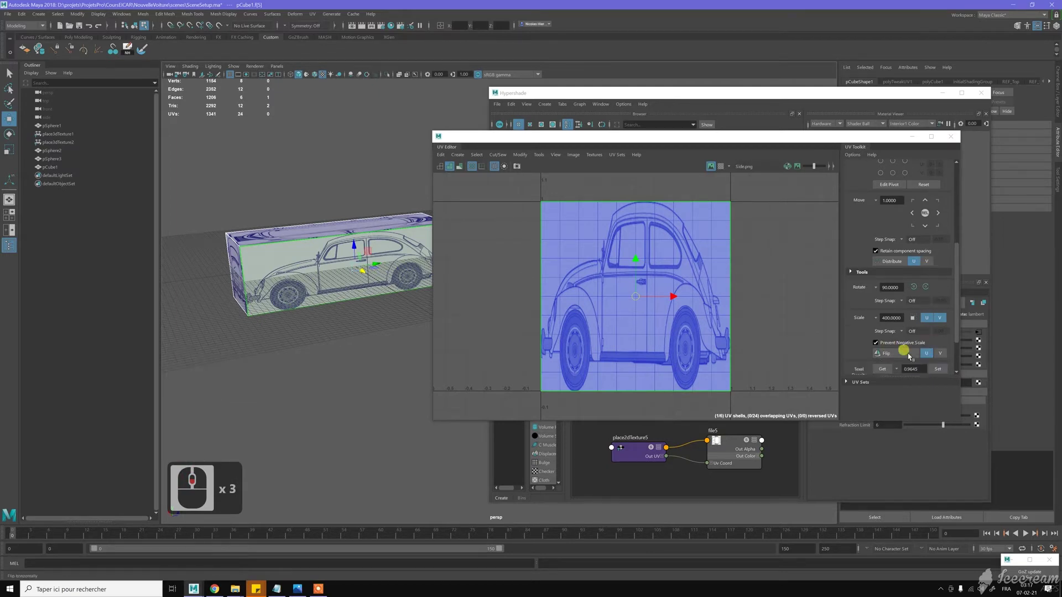
click(896, 353)
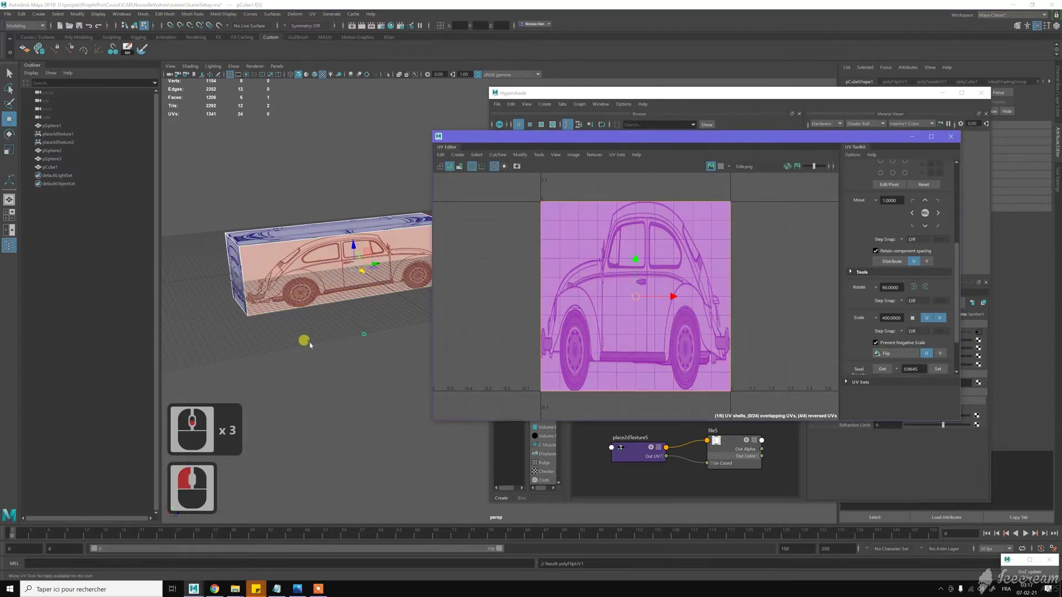
Examine the box's flipped side and its top face to compare the directions in which their blueprints point.
alt+middle_drag(305, 341, 260, 346)
alt+drag(272, 339, 291, 254)
alt+middle_drag(292, 256, 296, 259)
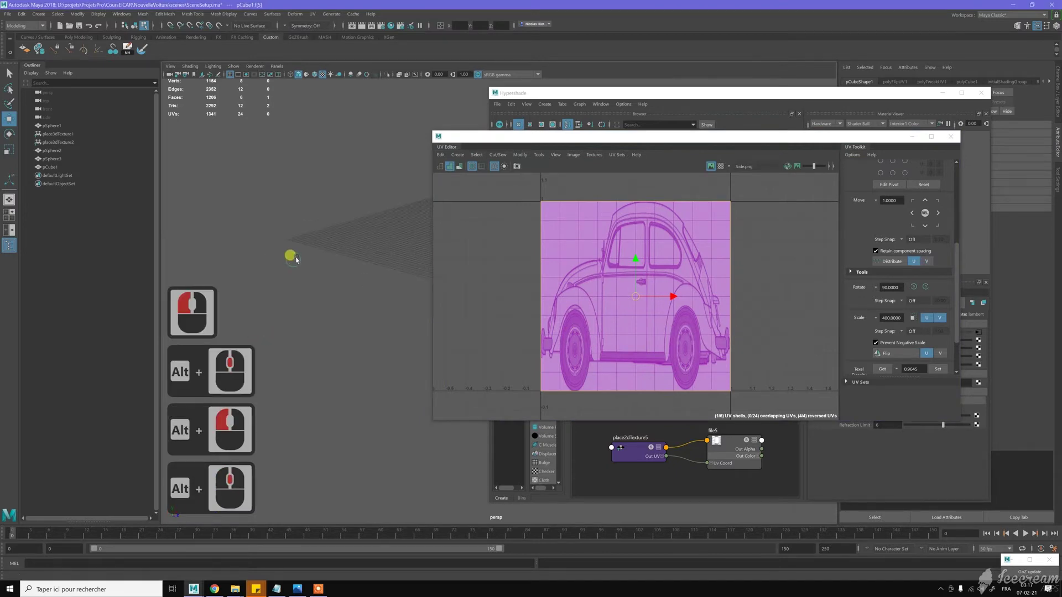
key(f)
scroll(297, 252, up, 5)
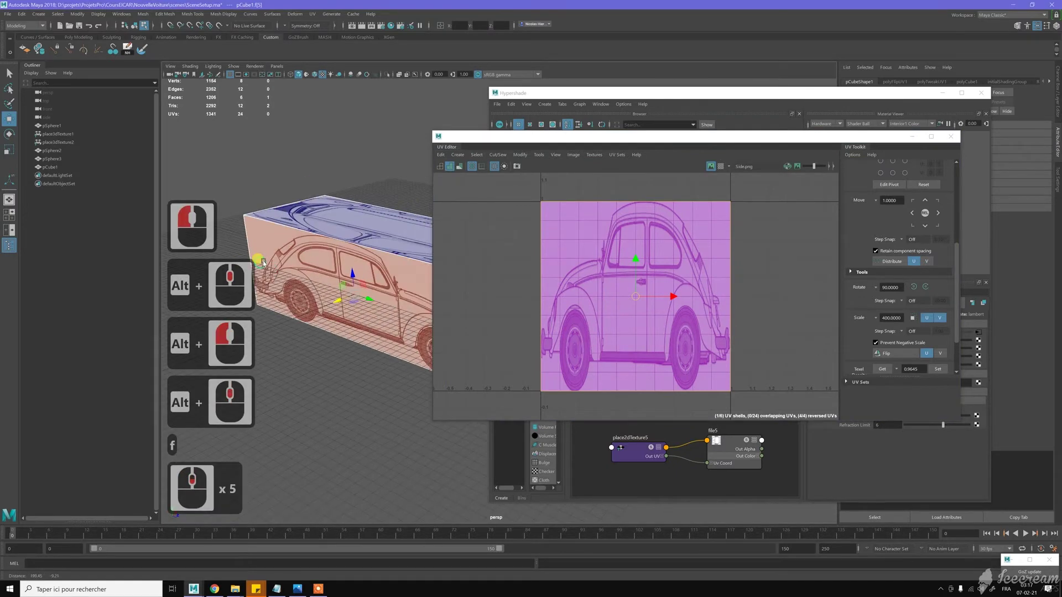
alt+middle_drag(332, 252, 347, 241)
alt+right_drag(347, 242, 335, 203)
alt+drag(343, 205, 342, 231)
alt+middle_drag(376, 272, 363, 252)
alt+right_drag(363, 252, 336, 225)
alt+drag(337, 225, 365, 247)
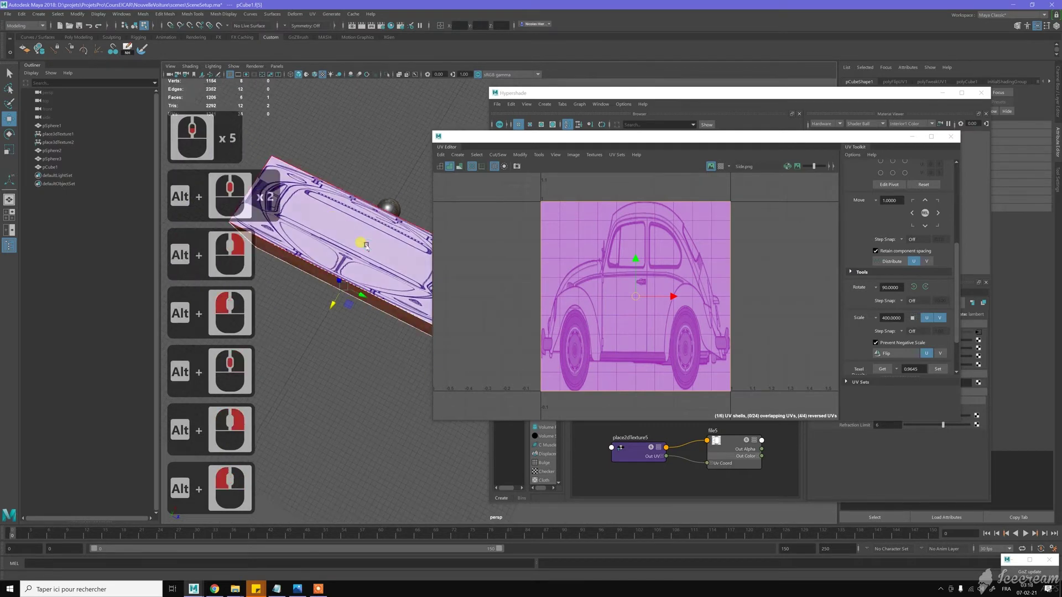
Select the UV shell of the box's top face and rotate it in 90° turns until its blueprint points the same way as the sides.
click(366, 247)
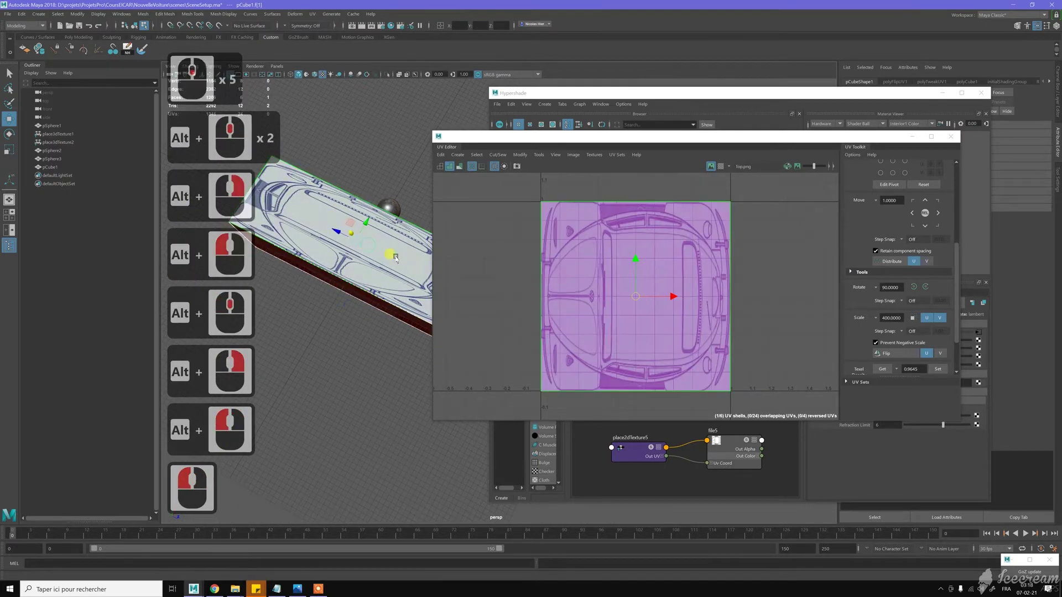
click(922, 286)
alt+drag(333, 334, 351, 265)
click(733, 275)
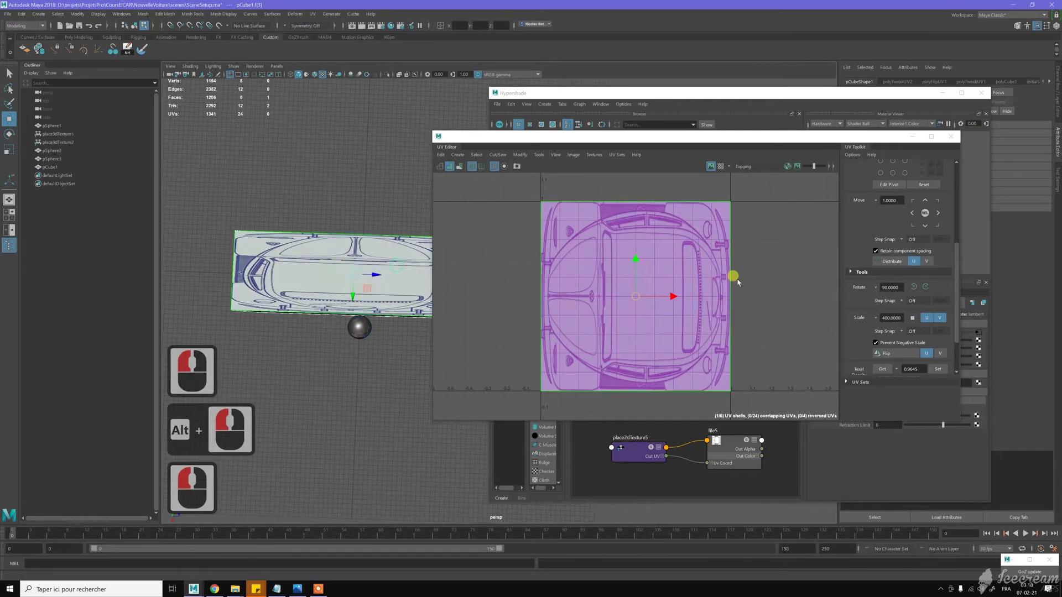
click(926, 286)
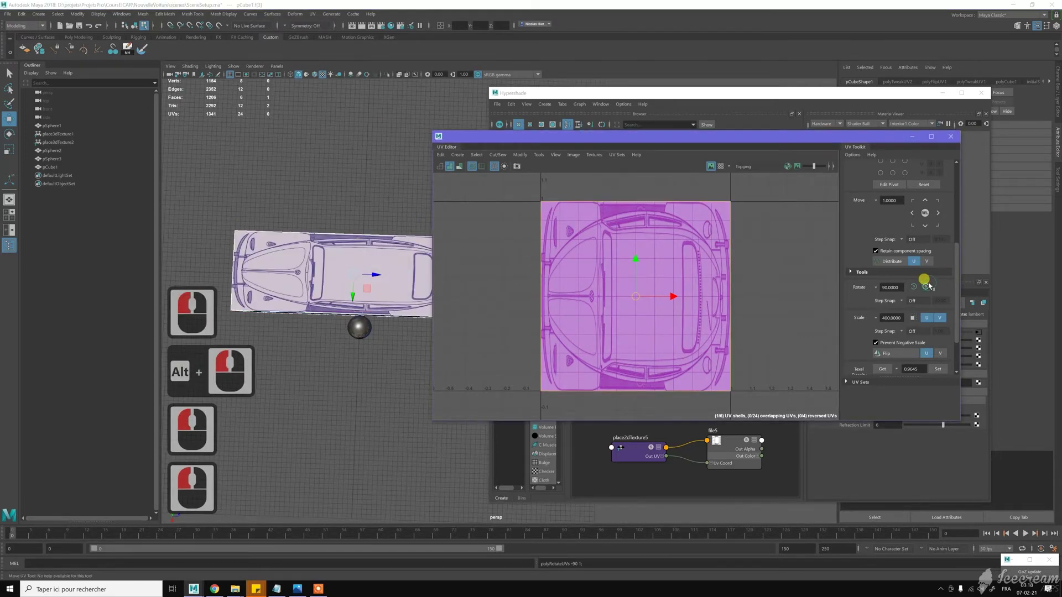
click(926, 286)
click(926, 286)
alt+drag(308, 167, 278, 207)
alt+middle_drag(278, 206, 334, 265)
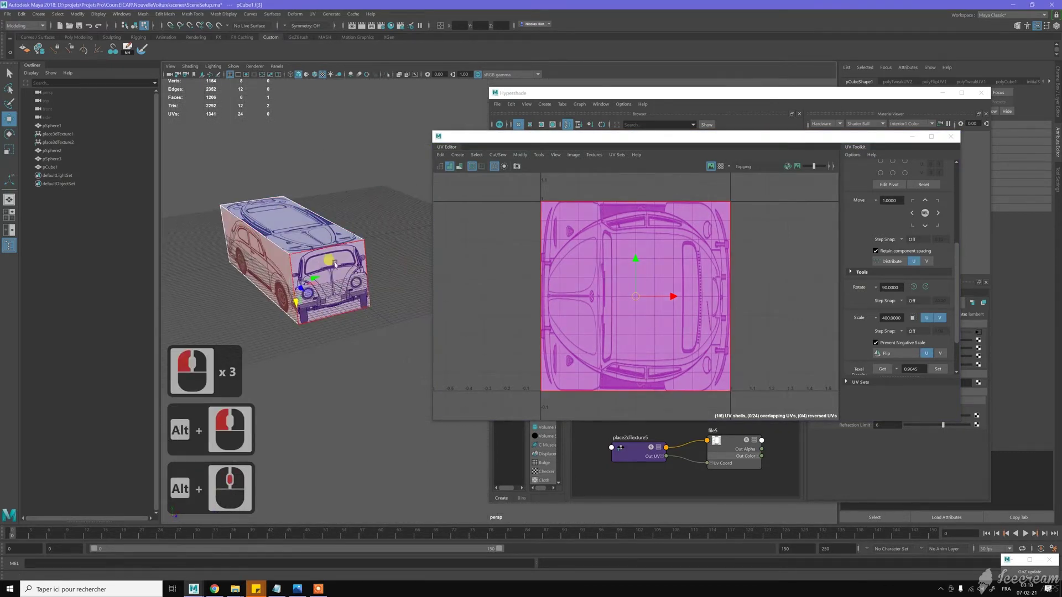
Return the box to object mode, deselect it, and clear away the UV Editor and Hypershade windows.
right_click(312, 232)
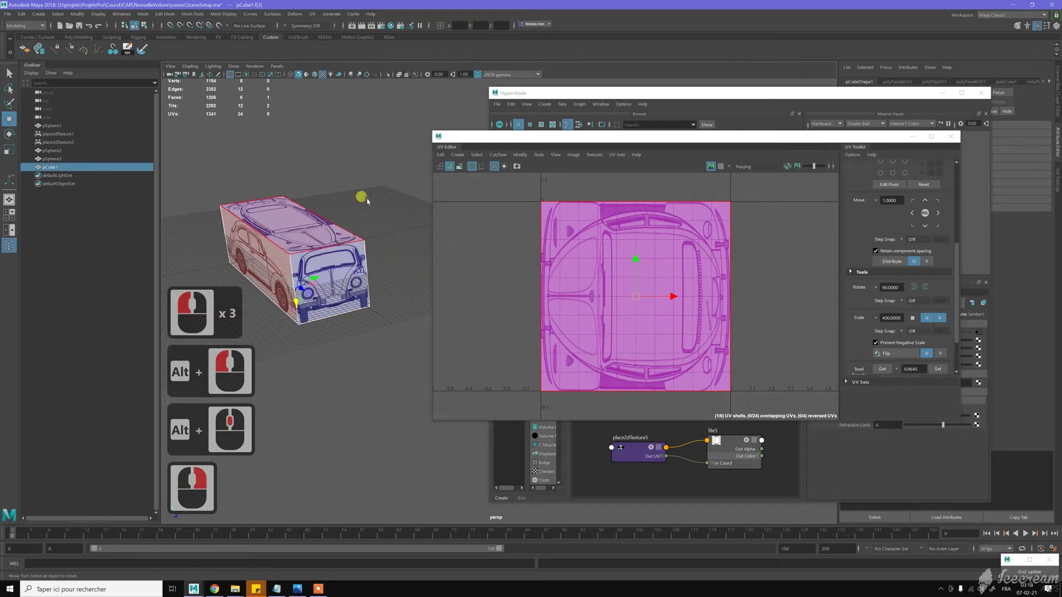
click(325, 220)
alt+drag(354, 208, 310, 210)
alt+middle_drag(309, 210, 251, 197)
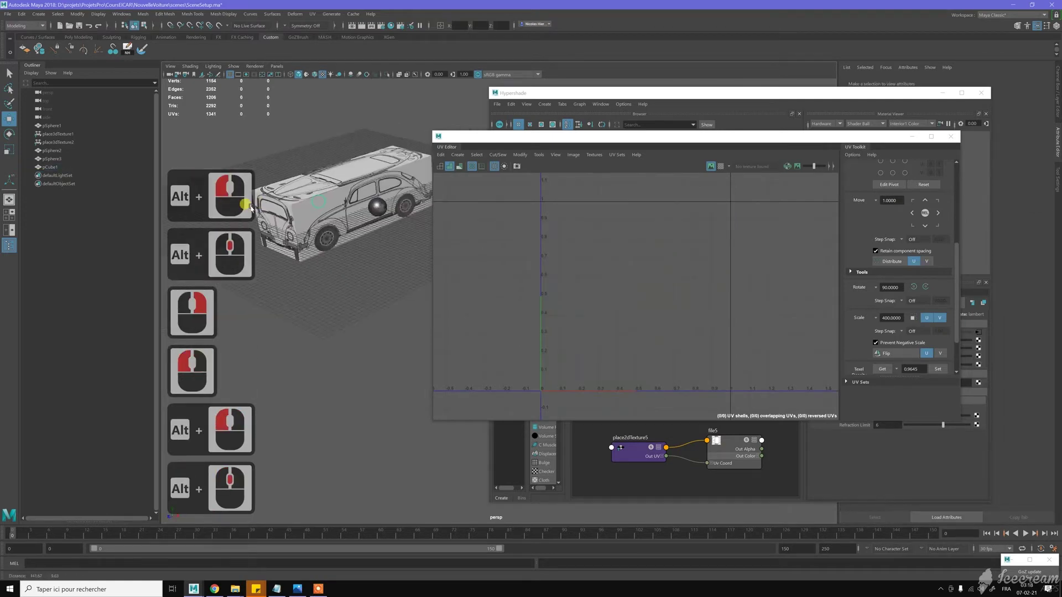
alt+middle_click(251, 197)
click(947, 138)
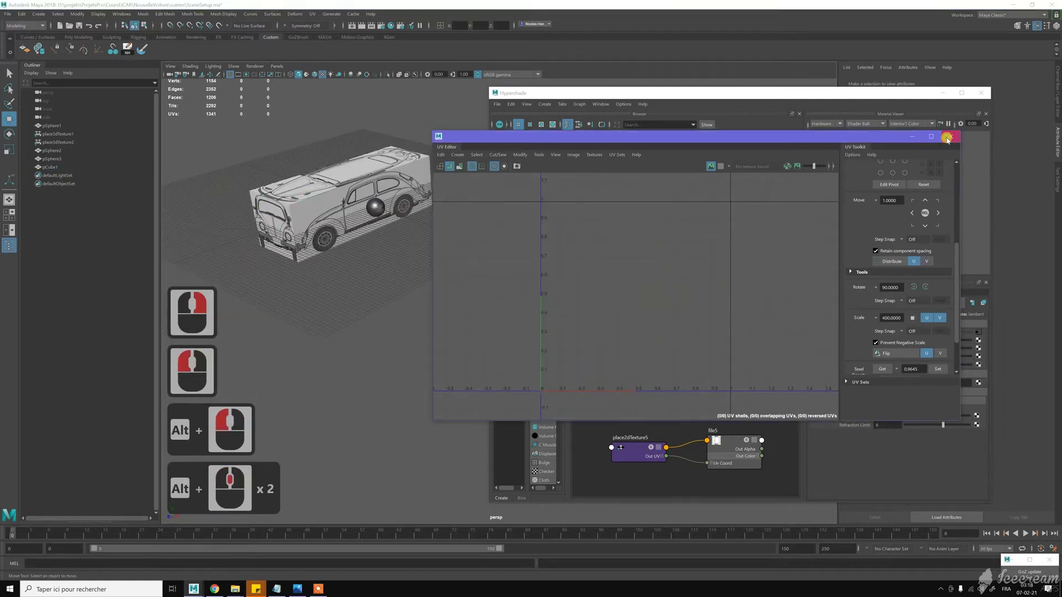
click(515, 158)
click(414, 148)
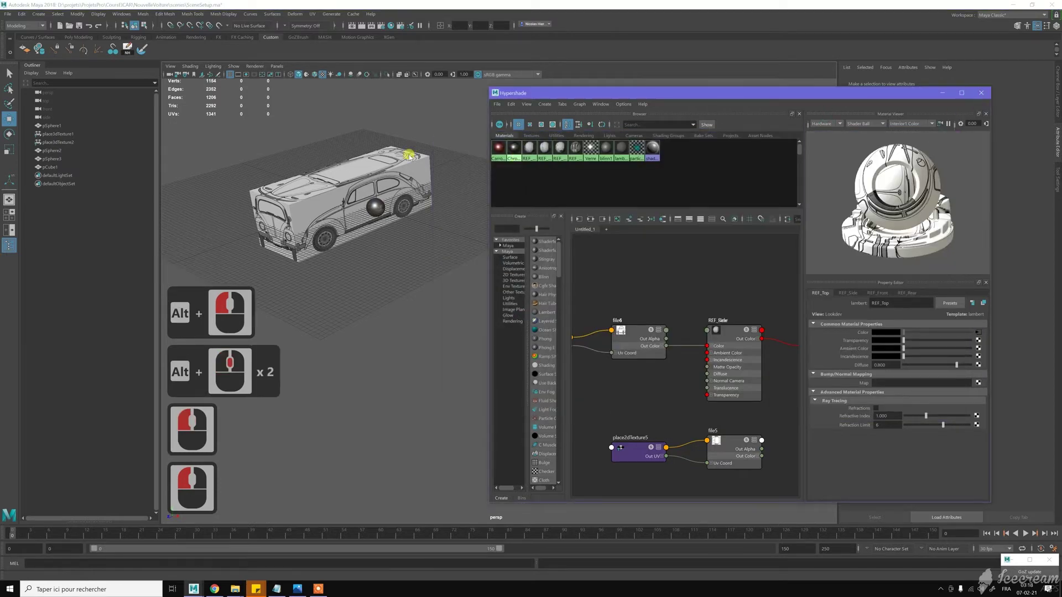
Select the box and lower its pivot to the base by vertex-snapping its height to a bottom corner.
click(387, 166)
alt+middle_drag(390, 170, 564, 201)
alt+right_drag(564, 201, 554, 213)
alt+drag(555, 212, 640, 301)
alt+middle_drag(548, 244, 582, 238)
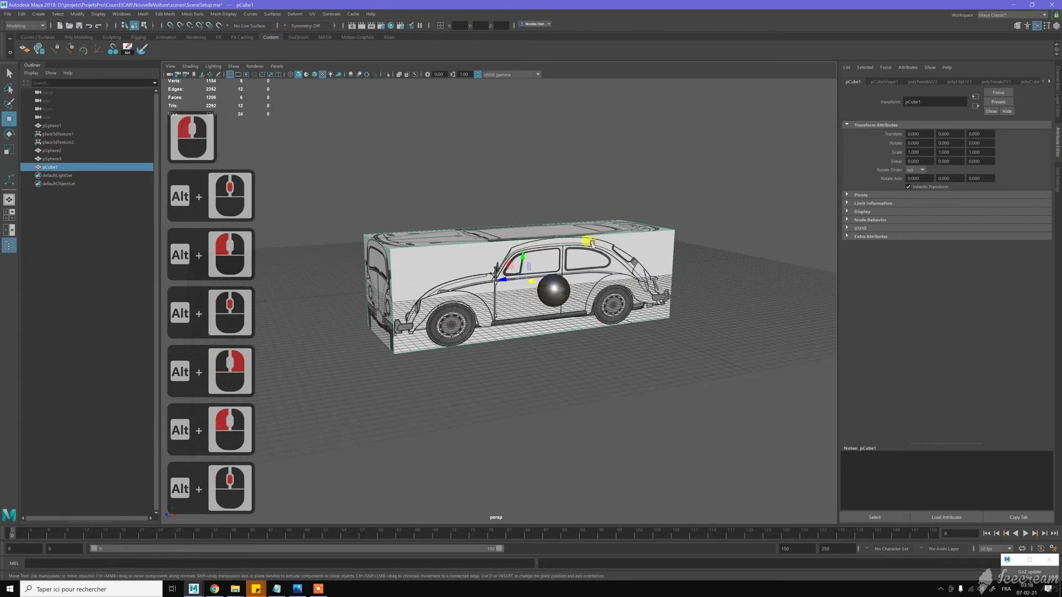
alt+right_drag(582, 238, 591, 243)
key(Insert)
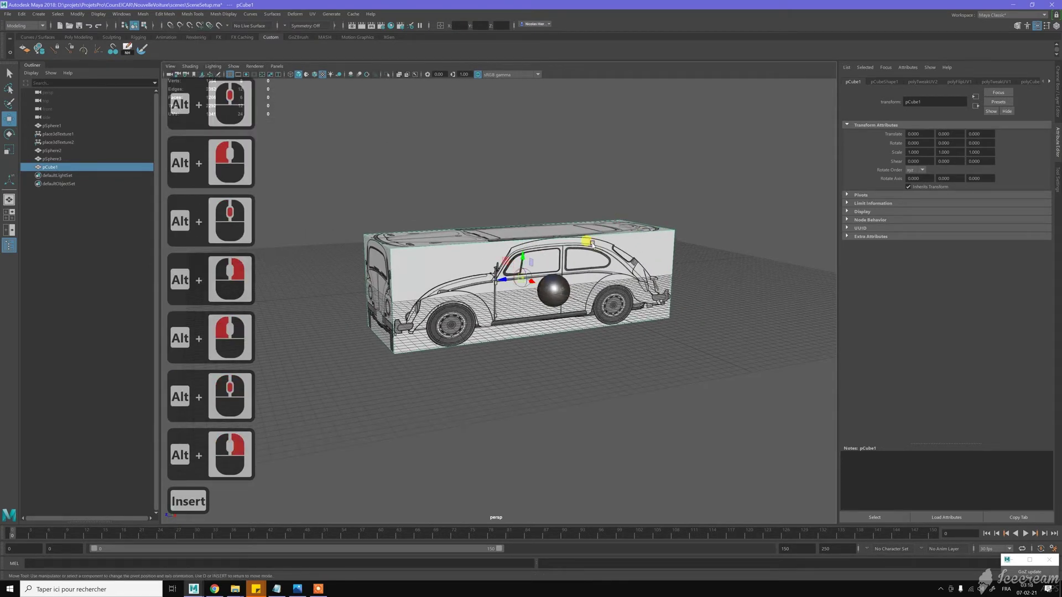
drag(662, 318, 393, 356)
key(v)
click(393, 356)
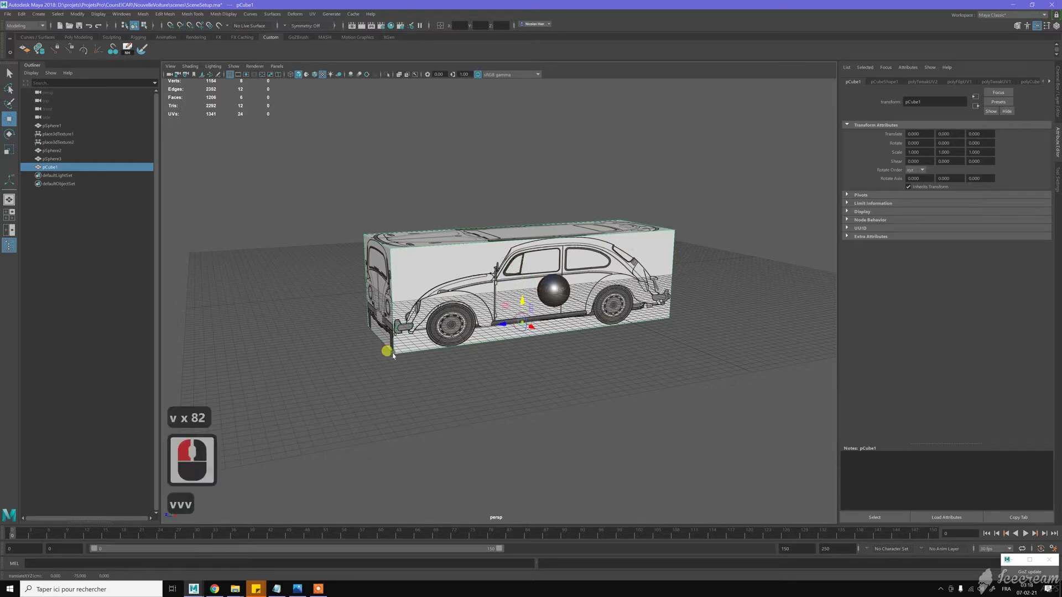
key(Insert)
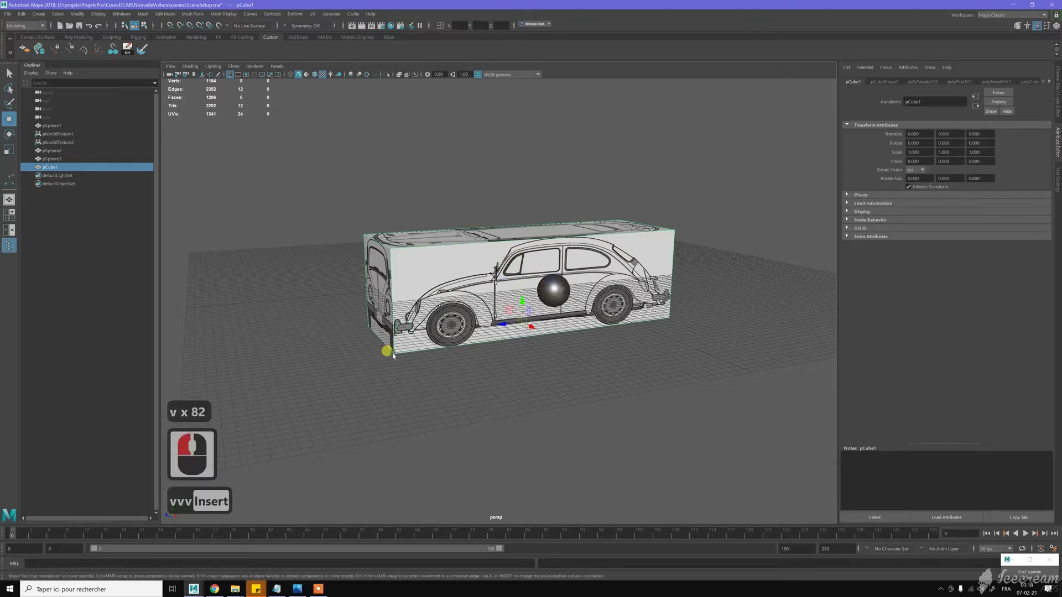
Set the box's absolute Y position to 0 so that its base rests on the grid.
click(478, 21)
text(75)
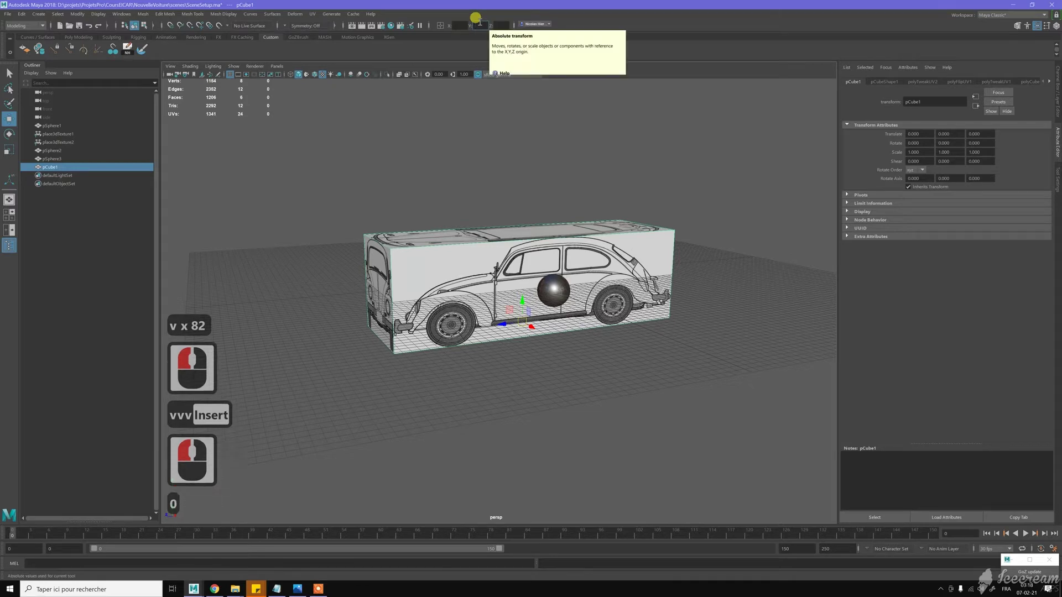
key(Return)
alt+drag(496, 216, 581, 227)
alt+middle_drag(581, 227, 516, 228)
alt+right_drag(516, 228, 546, 238)
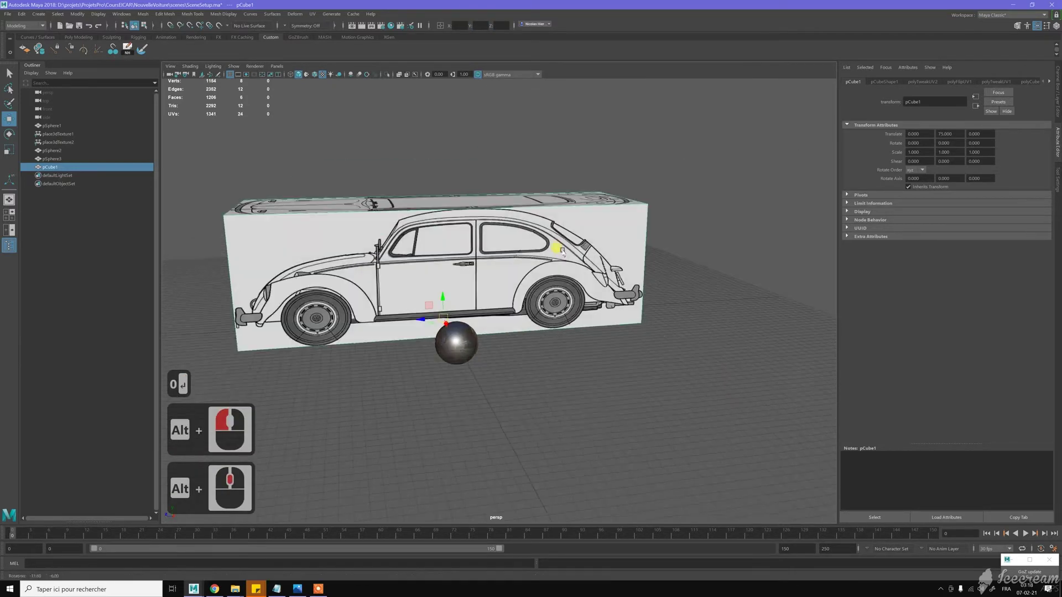
alt+drag(545, 238, 446, 227)
alt+middle_drag(446, 228, 481, 210)
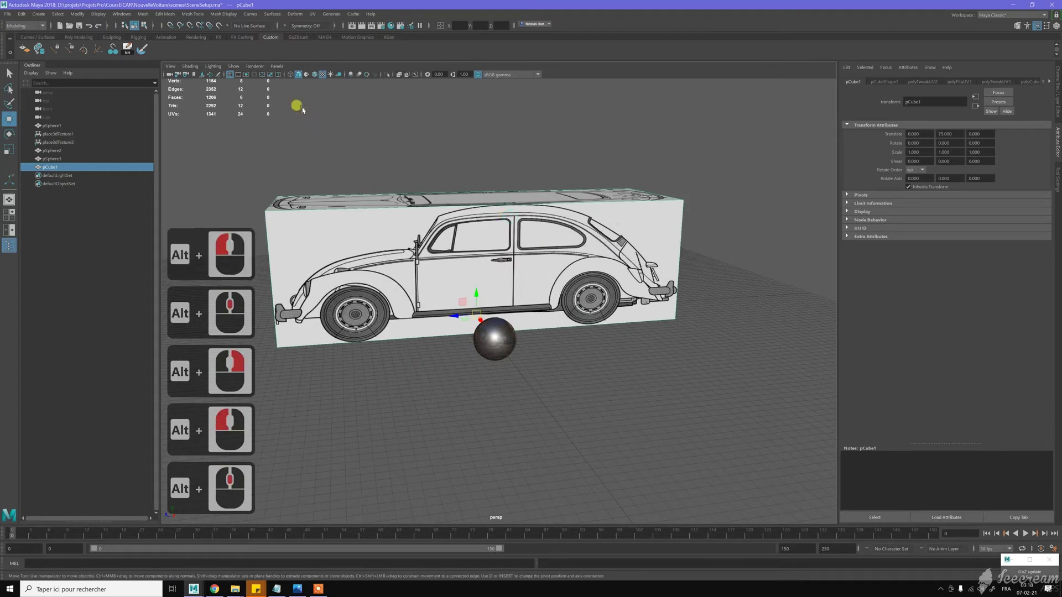
Reverse the normals of the reference box so that its faces point inward.
click(271, 15)
click(276, 14)
click(293, 14)
click(217, 15)
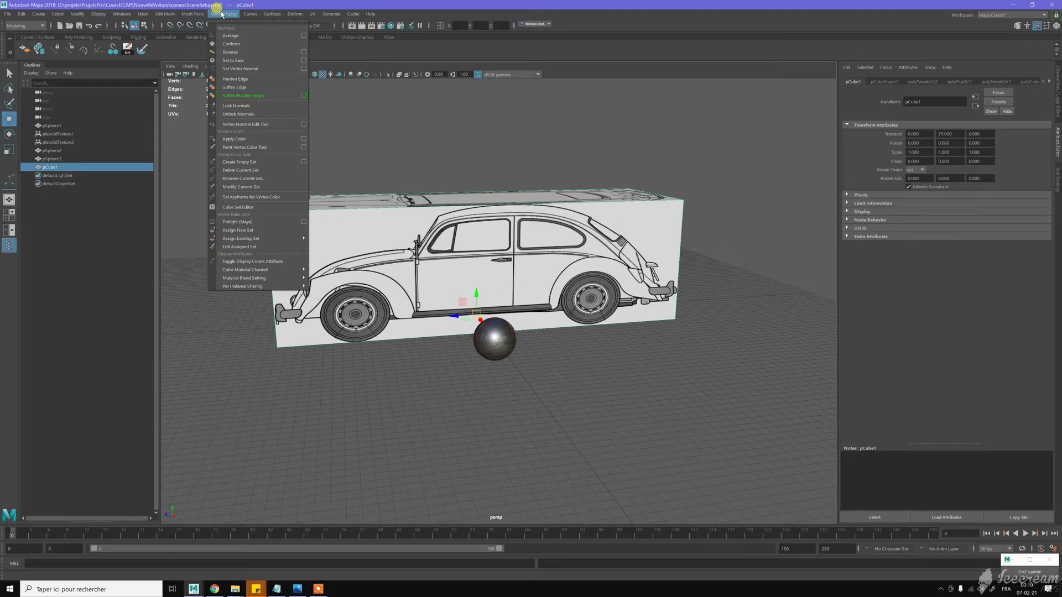
click(231, 52)
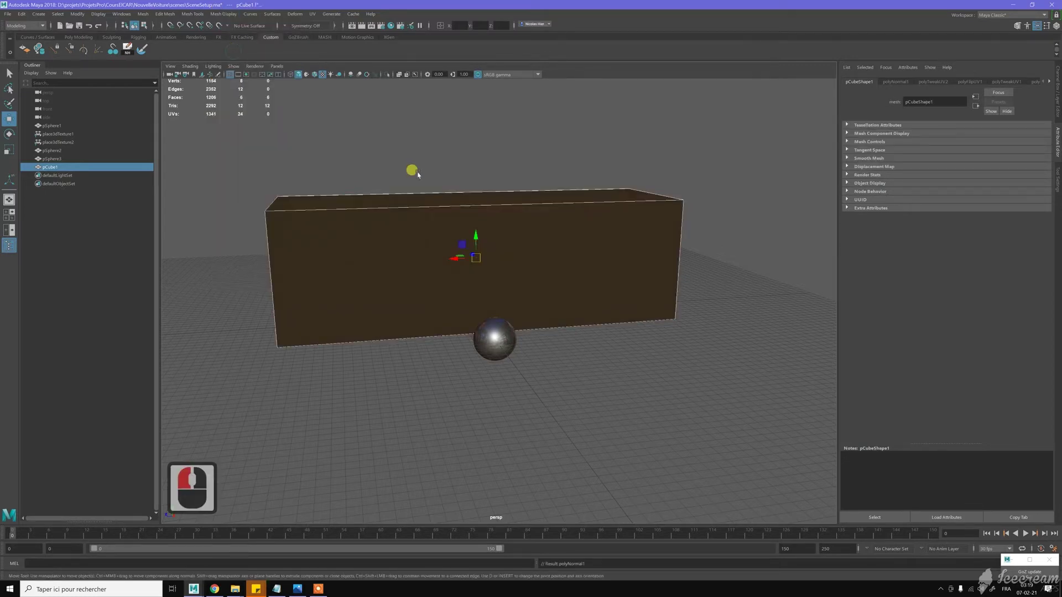
Examine the box from inside and outside to compare how its blueprints display on the inward-facing sides.
alt+drag(411, 192, 496, 231)
alt+middle_drag(496, 231, 552, 327)
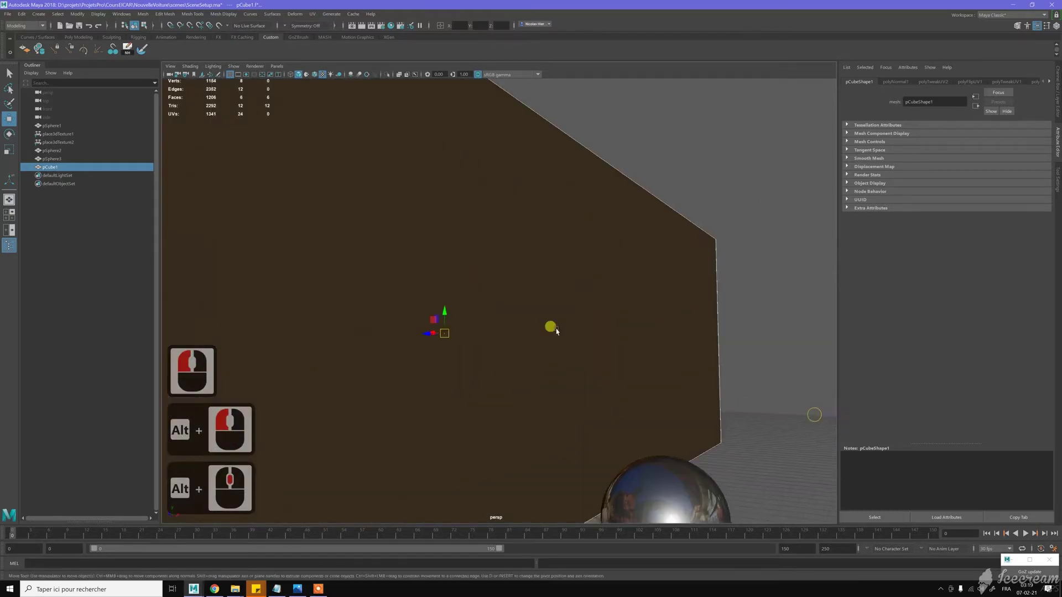
alt+right_drag(553, 327, 560, 332)
alt+drag(560, 332, 564, 322)
alt+middle_drag(564, 322, 674, 383)
alt+middle_drag(616, 360, 482, 294)
alt+right_drag(482, 294, 538, 334)
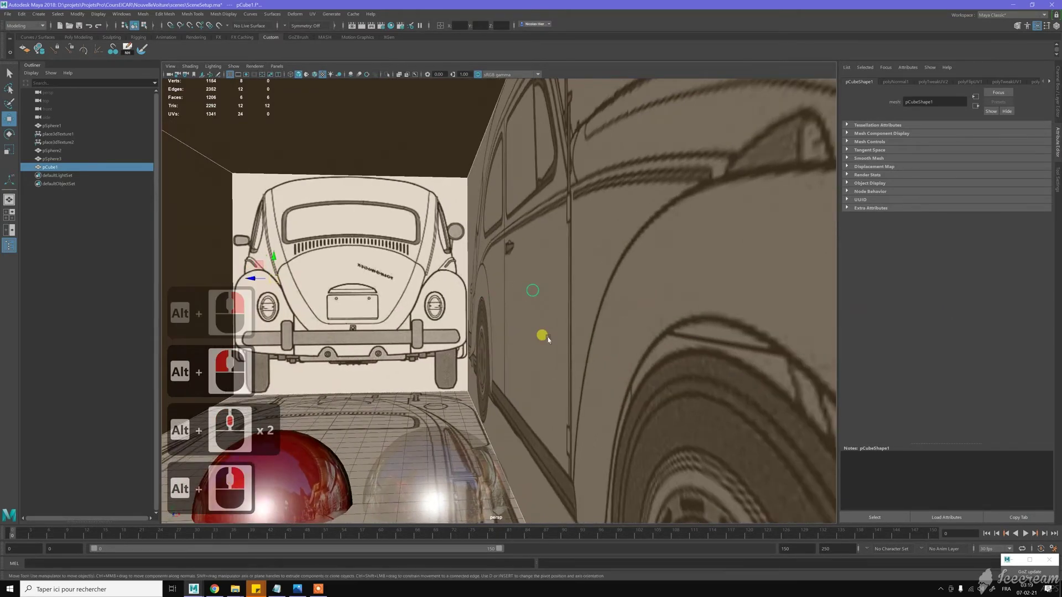
alt+middle_drag(538, 334, 260, 171)
alt+right_drag(261, 170, 400, 249)
alt+drag(400, 249, 459, 297)
scroll(460, 297, down, 20)
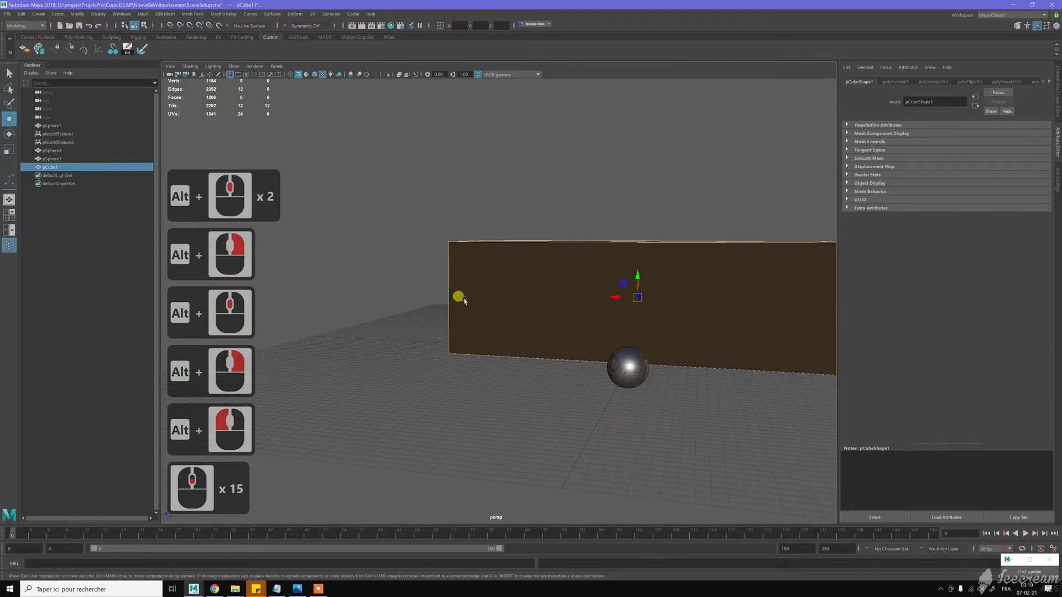
alt+drag(539, 185, 565, 199)
alt+right_drag(565, 199, 594, 204)
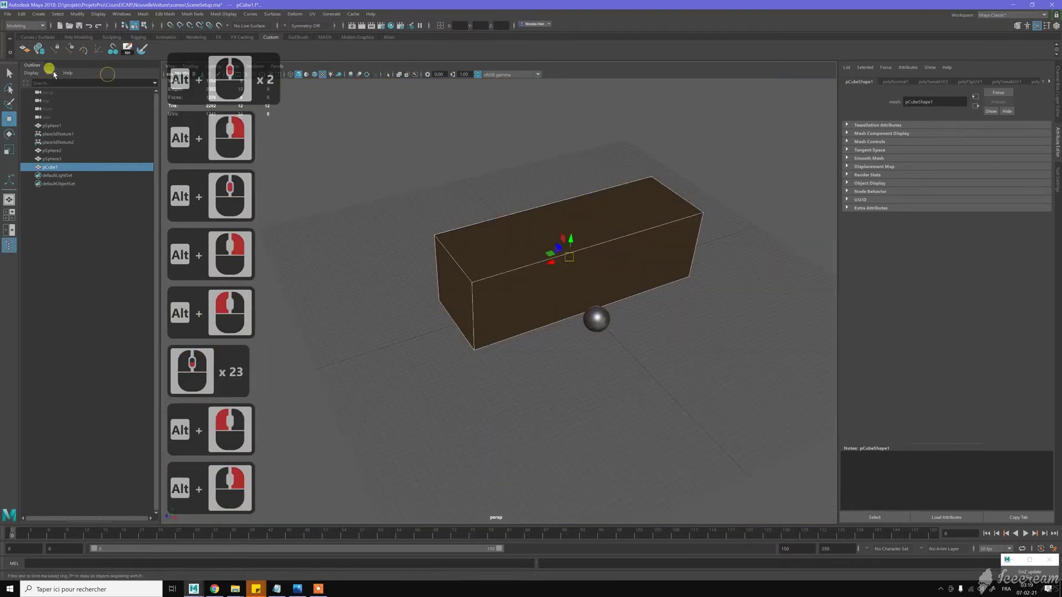
Turn on backface culling for the box to see the blueprints through its near faces, and deselect it.
click(98, 14)
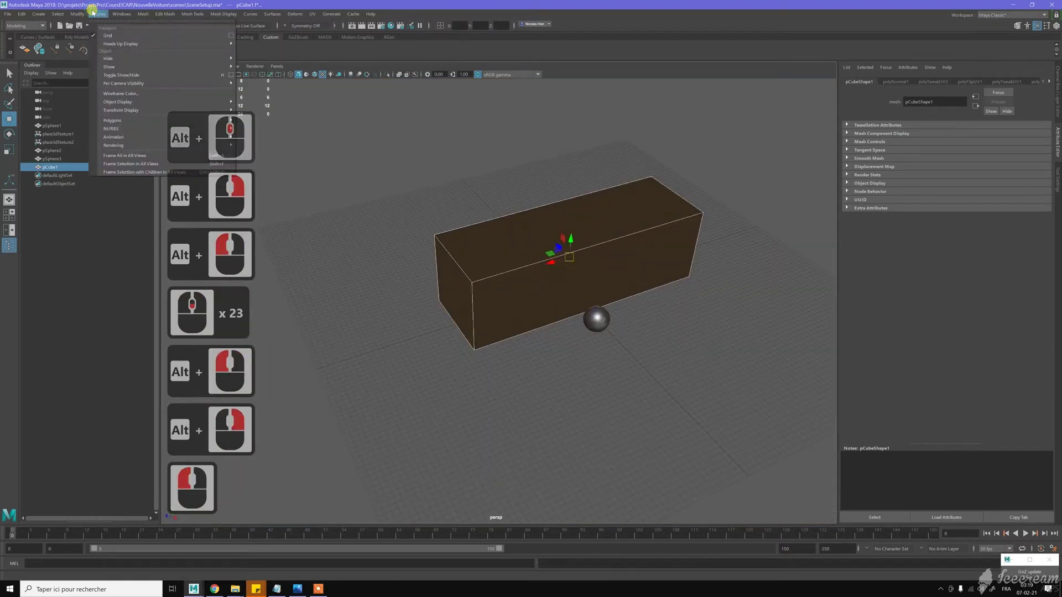
mouse_move(147, 119)
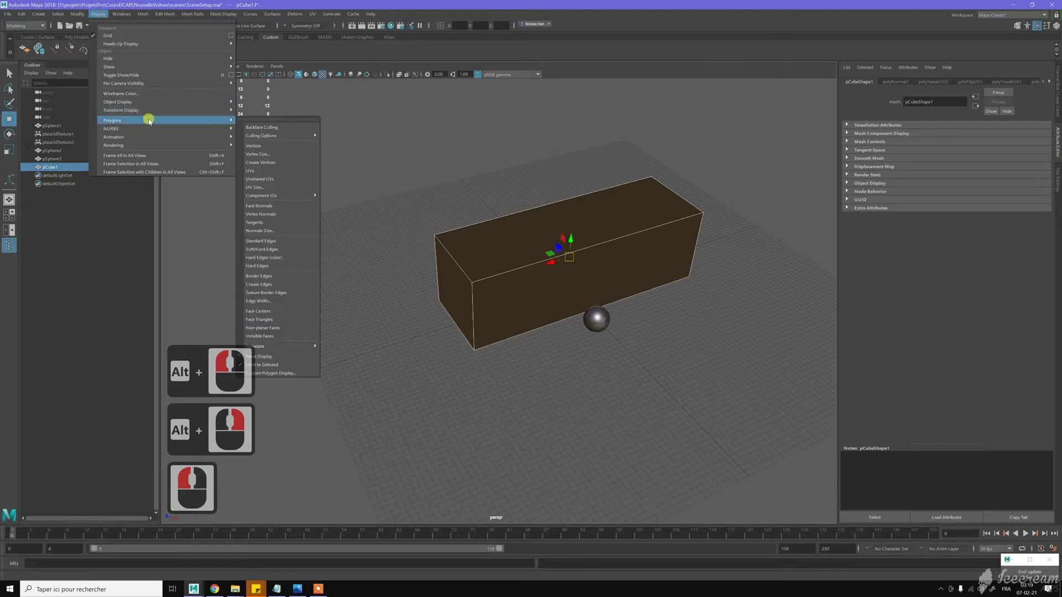
click(262, 128)
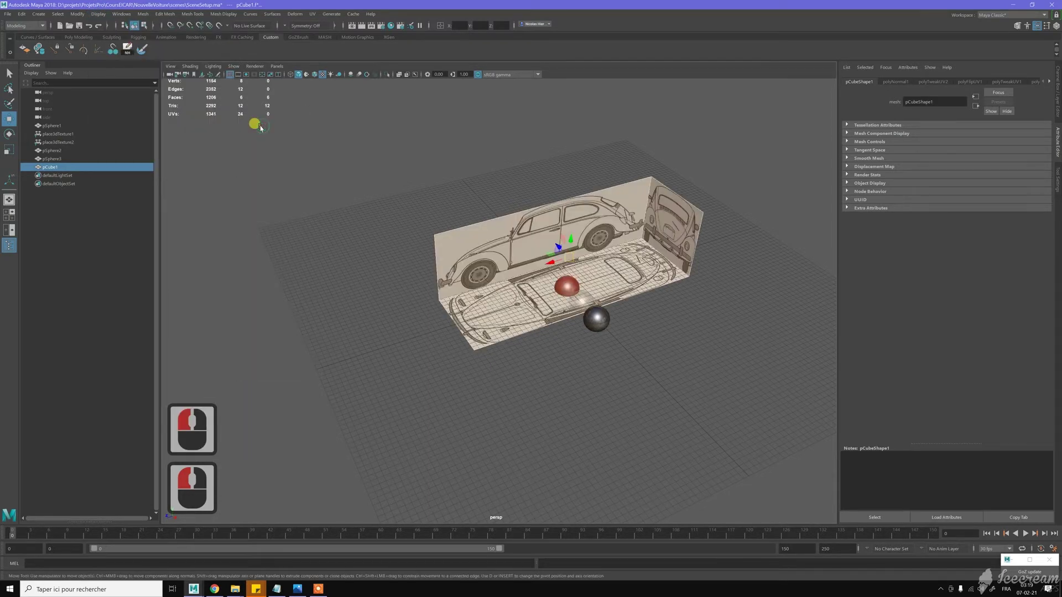
alt+drag(719, 362, 678, 340)
alt+middle_drag(681, 316, 636, 370)
alt+right_drag(643, 373, 673, 363)
alt+drag(674, 364, 675, 237)
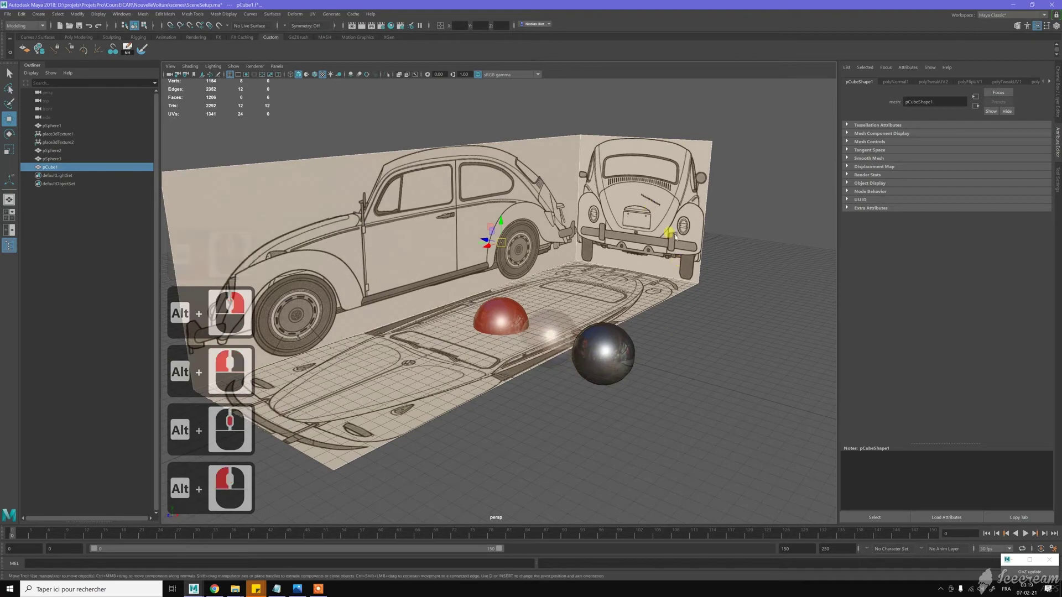
mouse_move(578, 237)
alt+mouse_down()
mouse_move(600, 230)
mouse_move(552, 250)
mouse_move(562, 244)
alt+mouse_up()
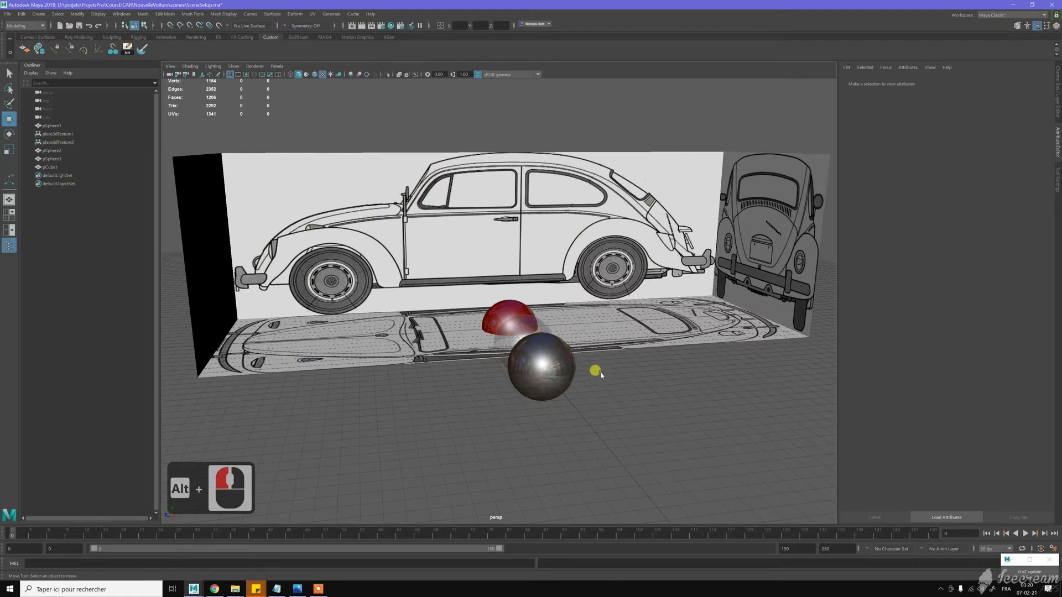
alt+middle_drag(602, 375, 602, 362)
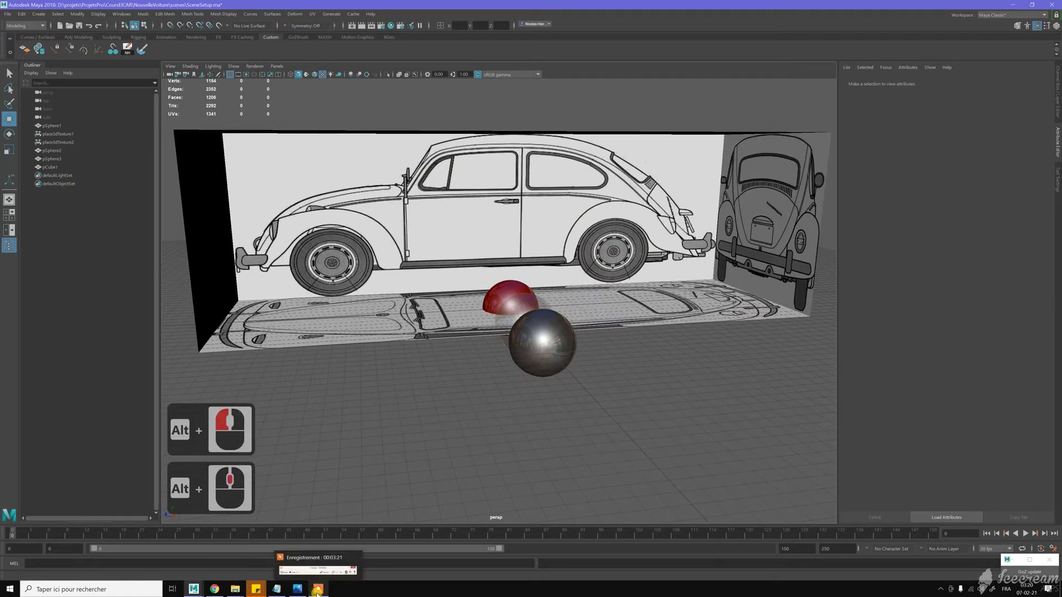
Create a polygon cylinder at the origin and raise it about 26 units along Y.
click(480, 357)
shift+right_click(481, 357)
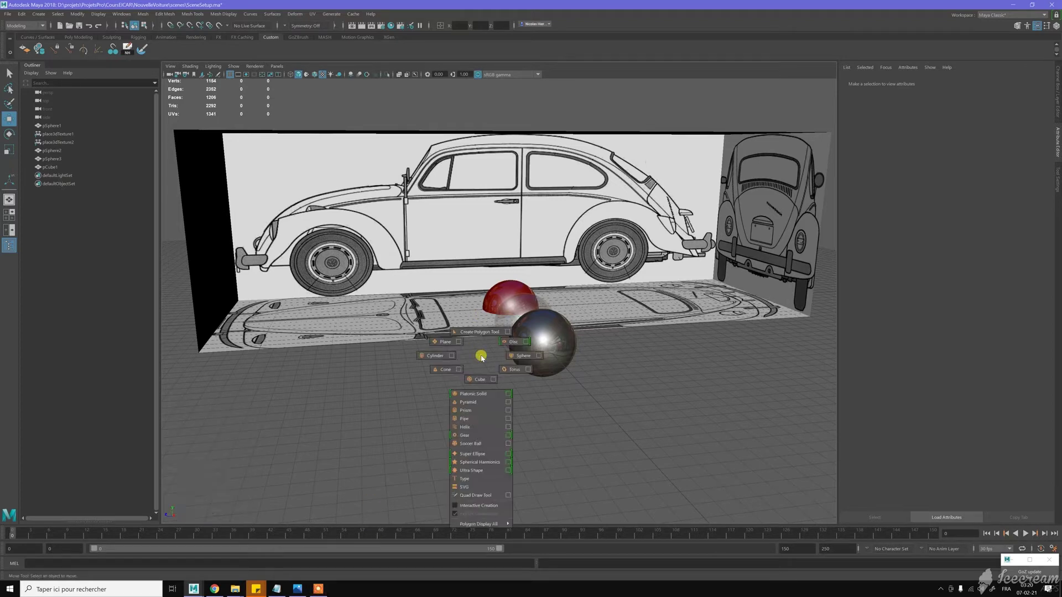
click(442, 356)
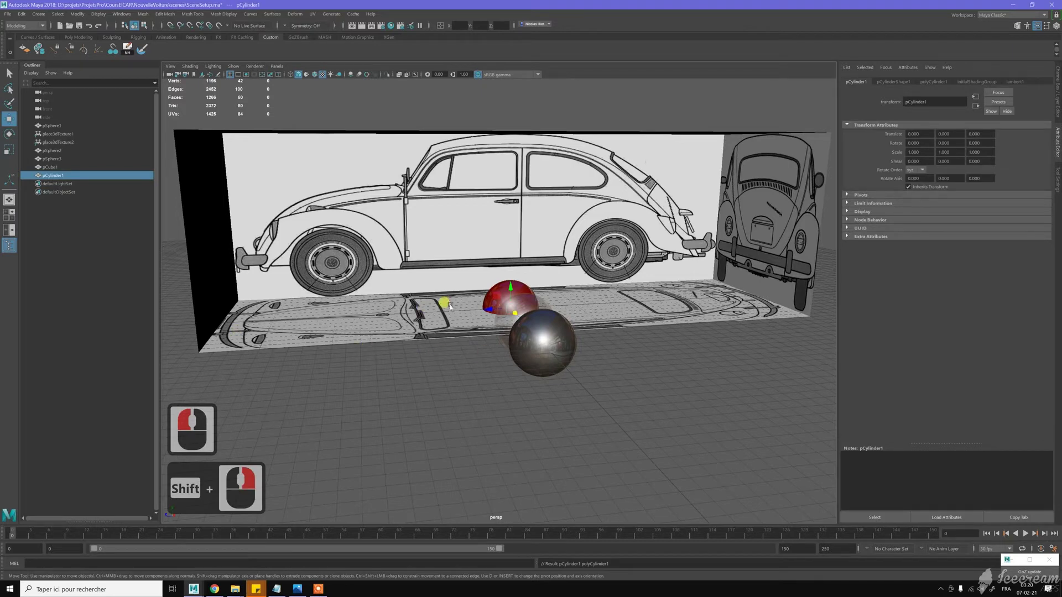
drag(510, 287, 510, 244)
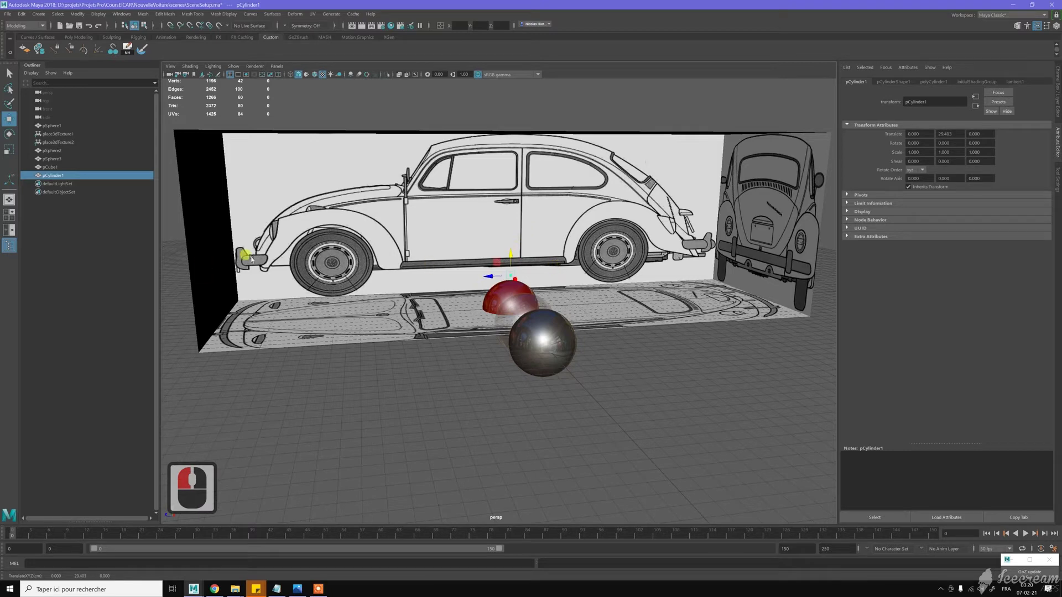
Frame the cylinder, rotate it -90° about Z so its axis runs across the car, and show the rotate tool's settings.
key(f)
alt+right_drag(550, 320, 457, 246)
key(e)
drag(503, 294, 514, 325)
click(1056, 172)
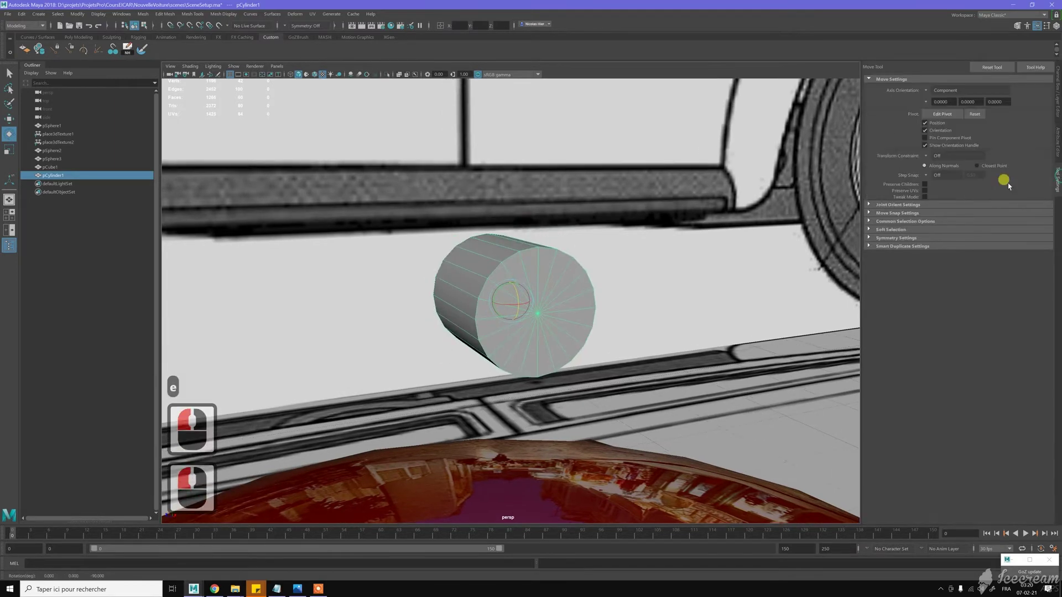
scroll(511, 332, down, 5)
mouse_move(352, 237)
alt+mouse_down()
mouse_move(391, 238)
mouse_move(332, 241)
alt+mouse_up()
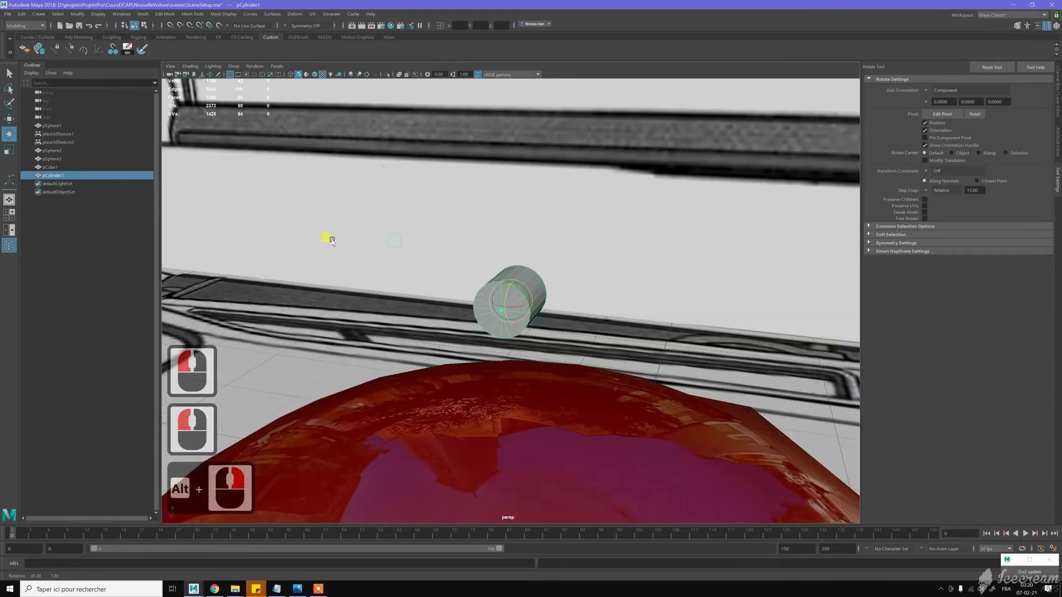
Switch the workspace to the four-view layout with top, perspective, front and side views.
alt+right_drag(585, 344, 320, 239)
alt+drag(319, 239, 420, 303)
alt+right_drag(420, 304, 509, 268)
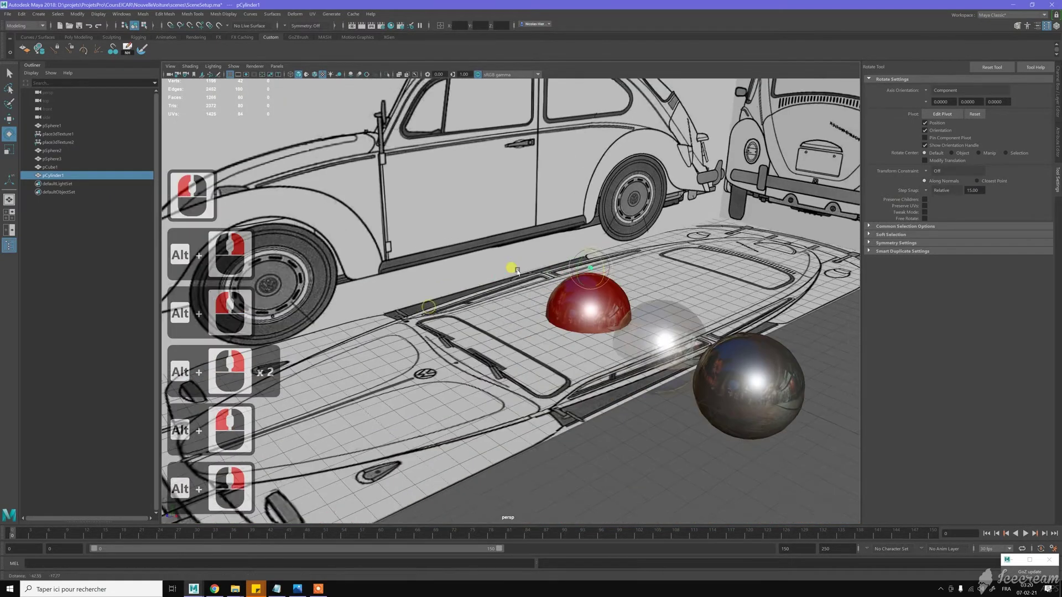
alt+middle_drag(509, 268, 417, 236)
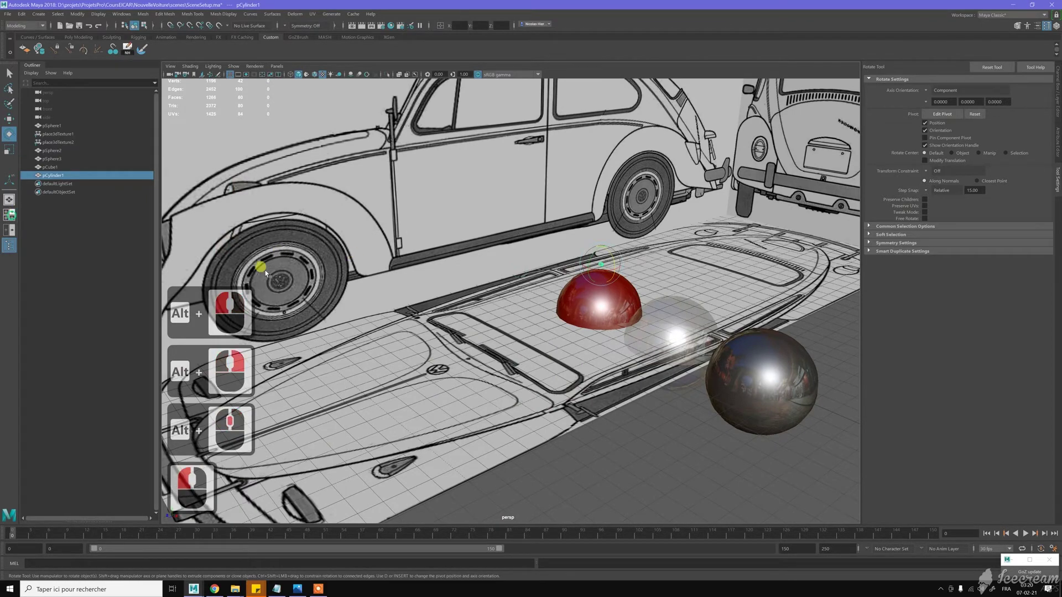
click(10, 214)
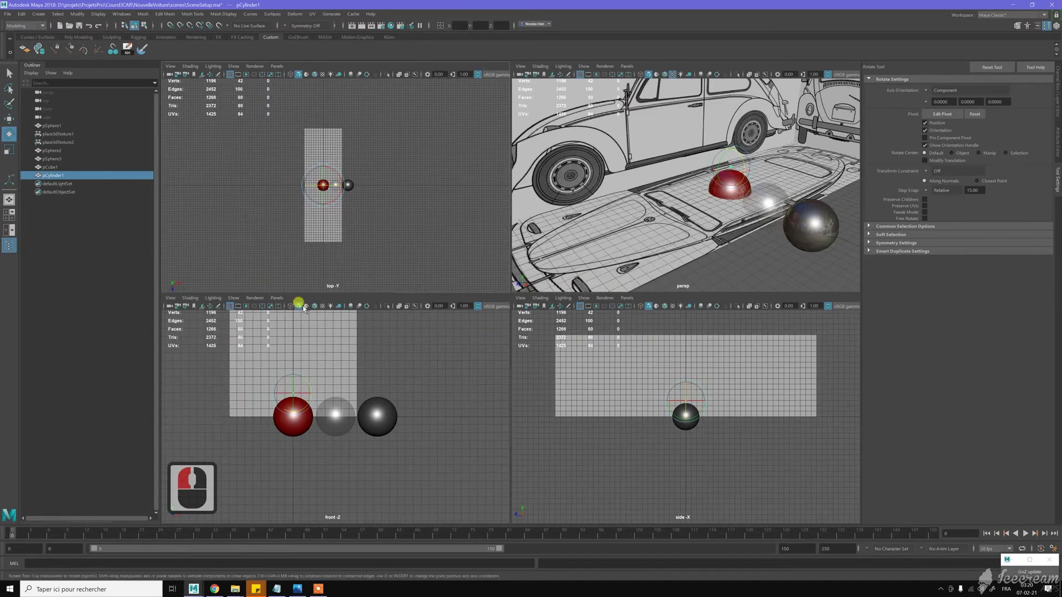
Turn on textured display in the front, top and side views so the car blueprints show on the box.
click(321, 306)
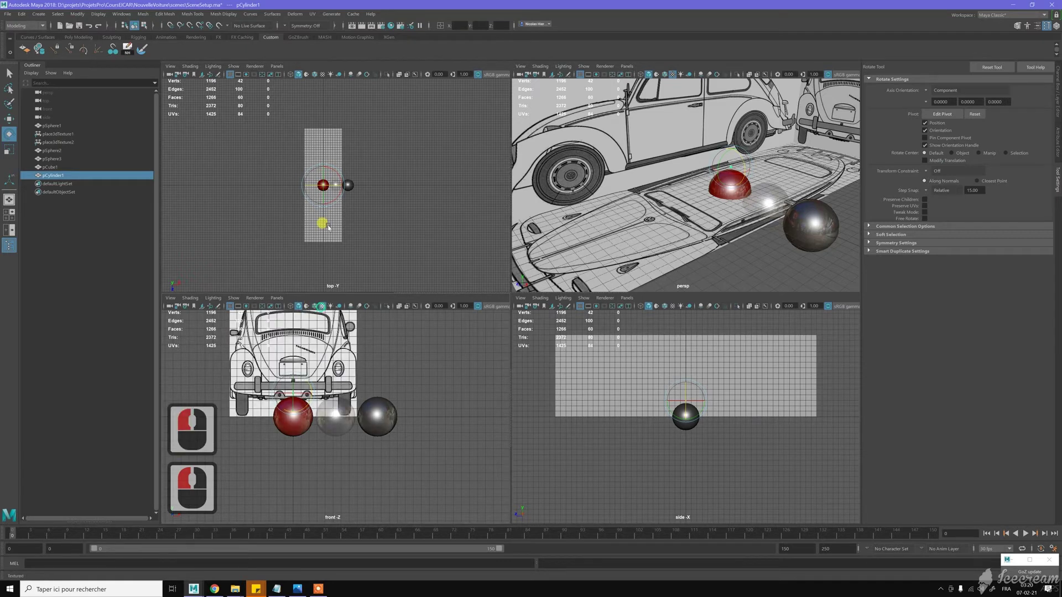
click(323, 74)
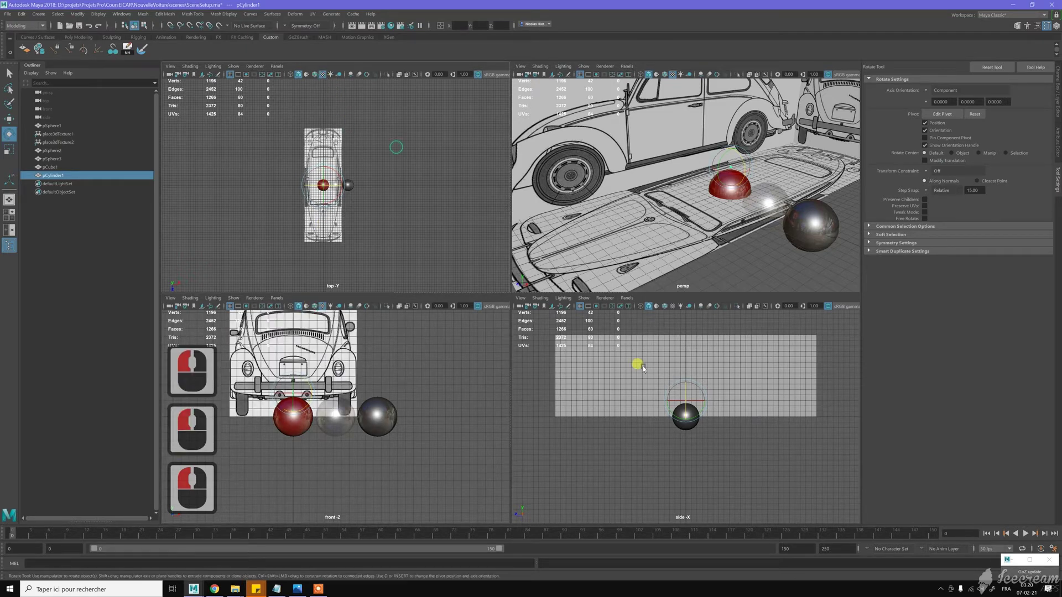
click(672, 306)
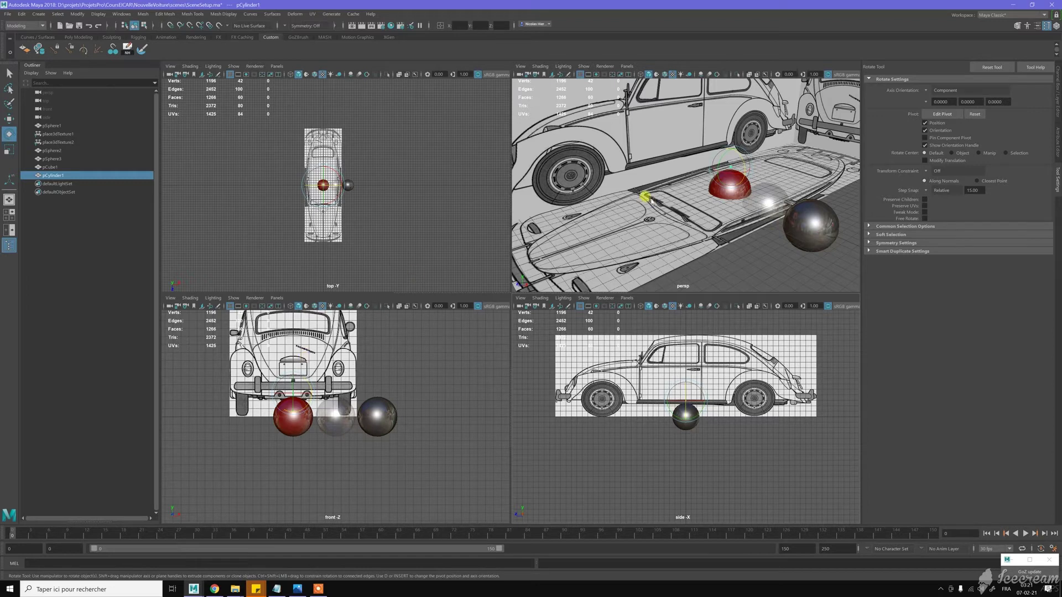
Select the box's end face carrying the rear-view blueprint and assign the REF_Front material to it.
alt+right_drag(662, 227, 648, 169)
alt+middle_drag(648, 169, 660, 186)
alt+drag(667, 185, 682, 177)
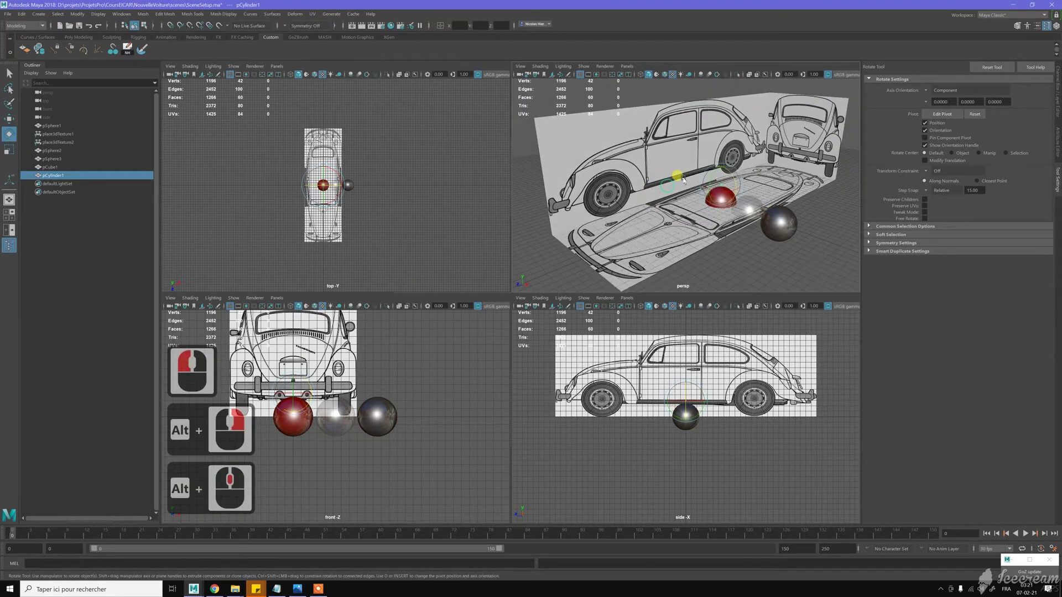
click(777, 136)
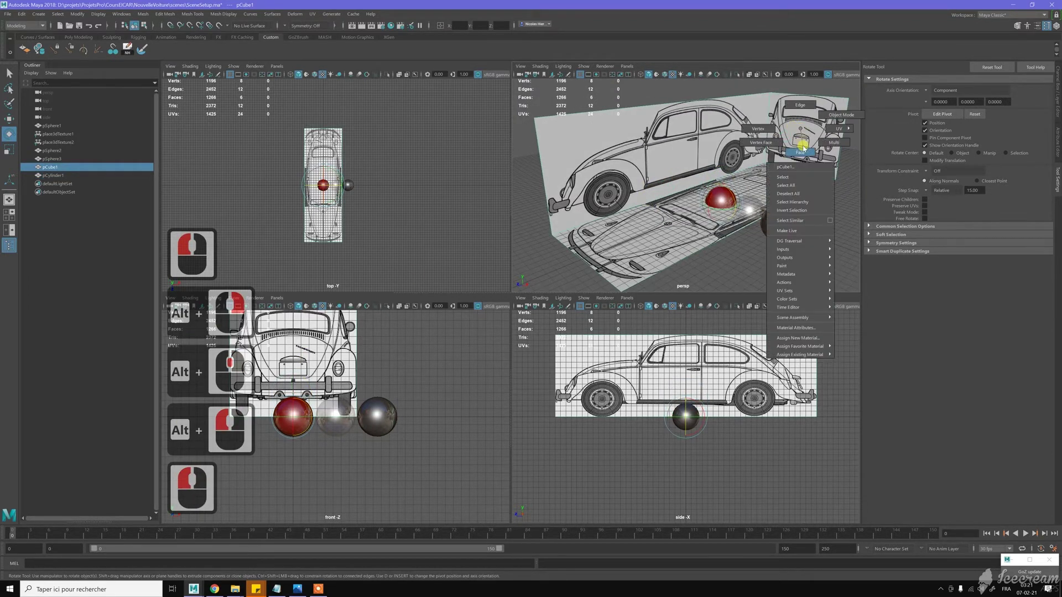
right_drag(804, 140, 802, 150)
click(806, 140)
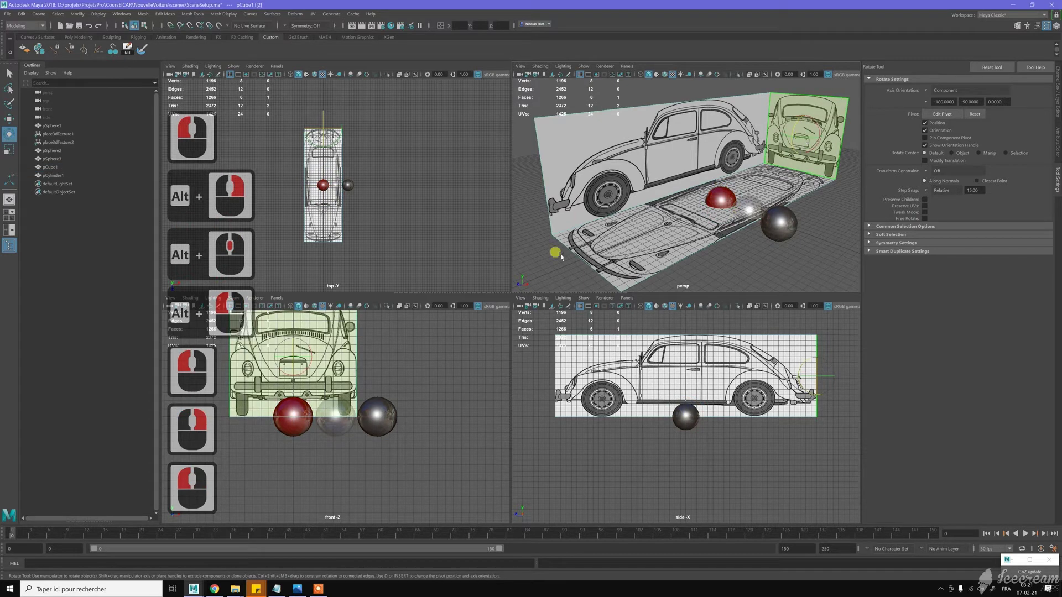
click(382, 395)
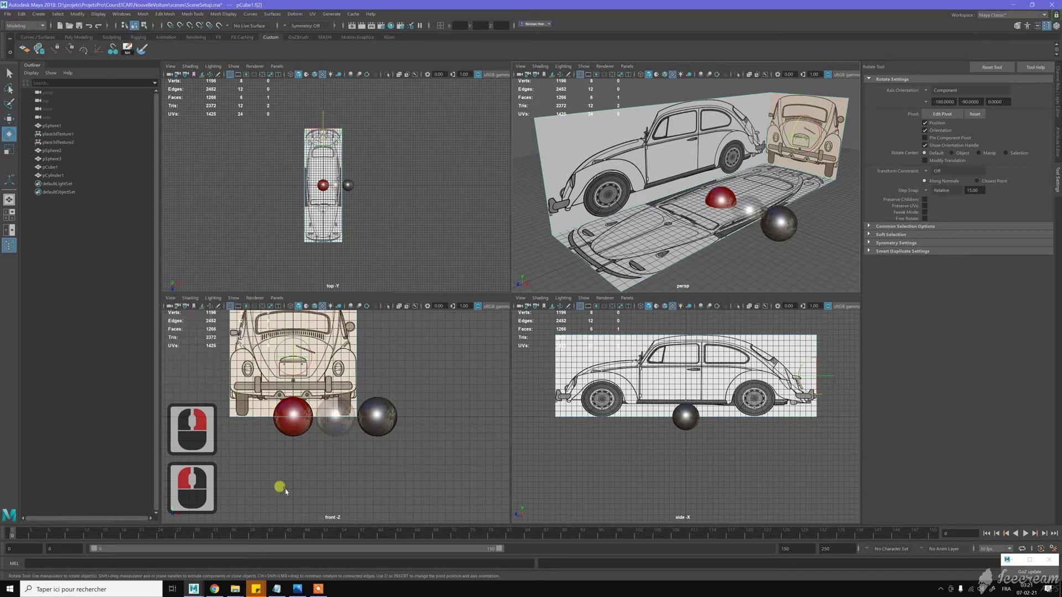
click(391, 26)
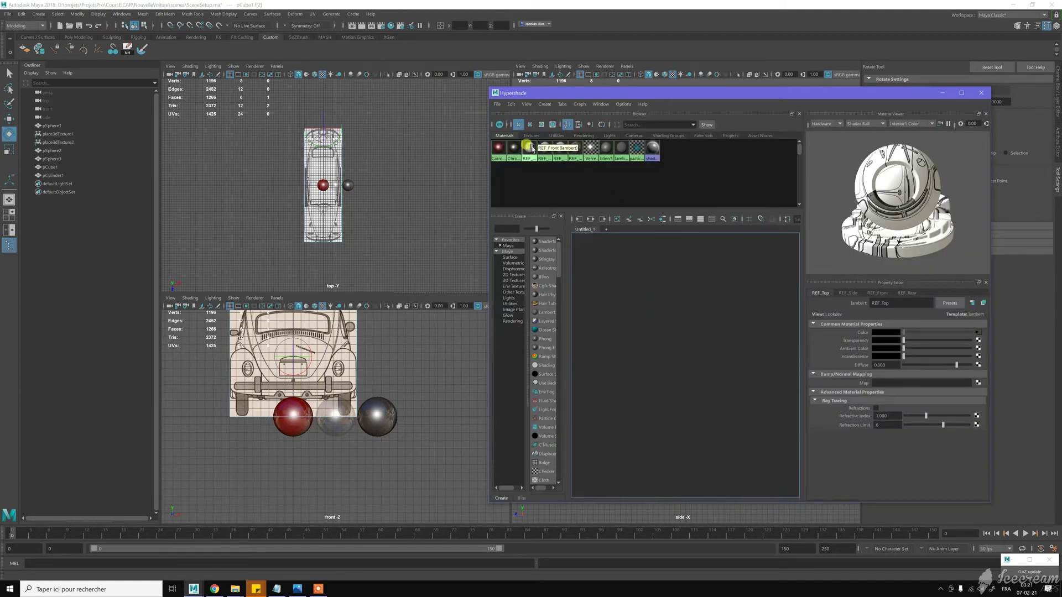
right_click(528, 149)
click(526, 161)
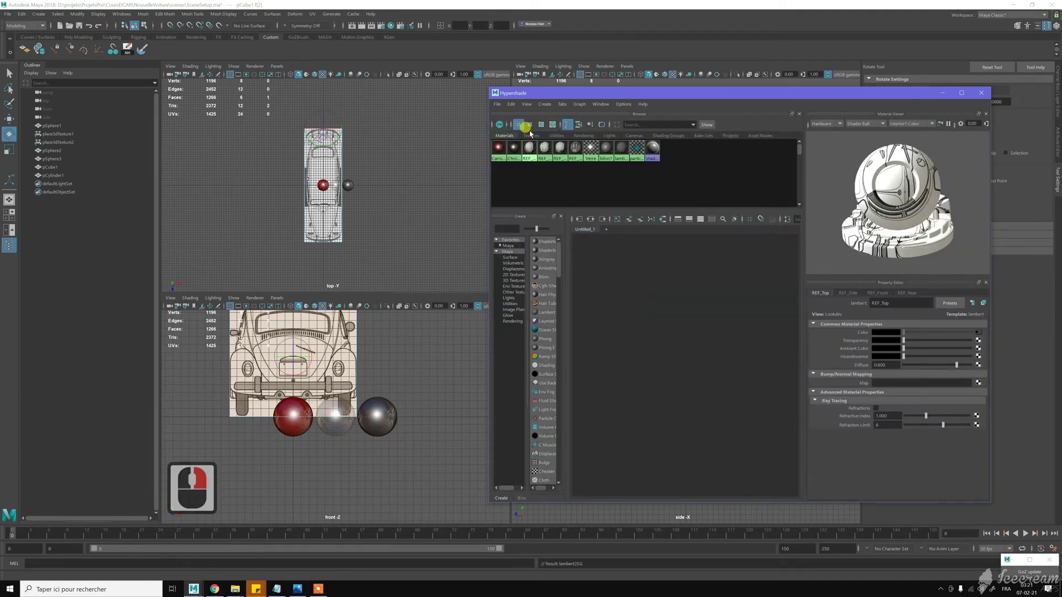
click(942, 93)
Select the opposite end face of the box and assign the REF_Rear material to it.
alt+drag(720, 192, 636, 152)
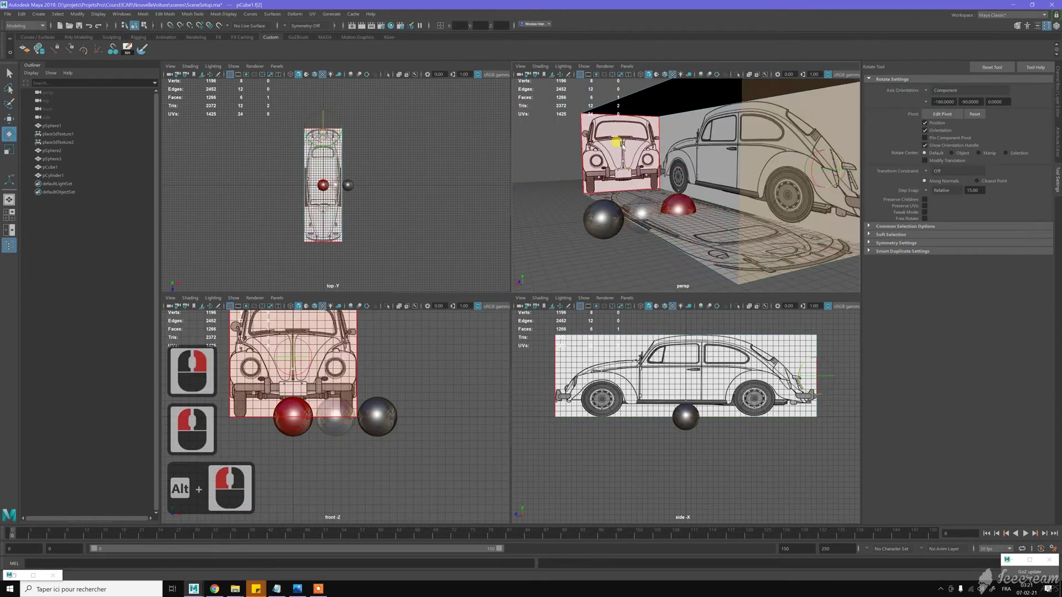
click(623, 144)
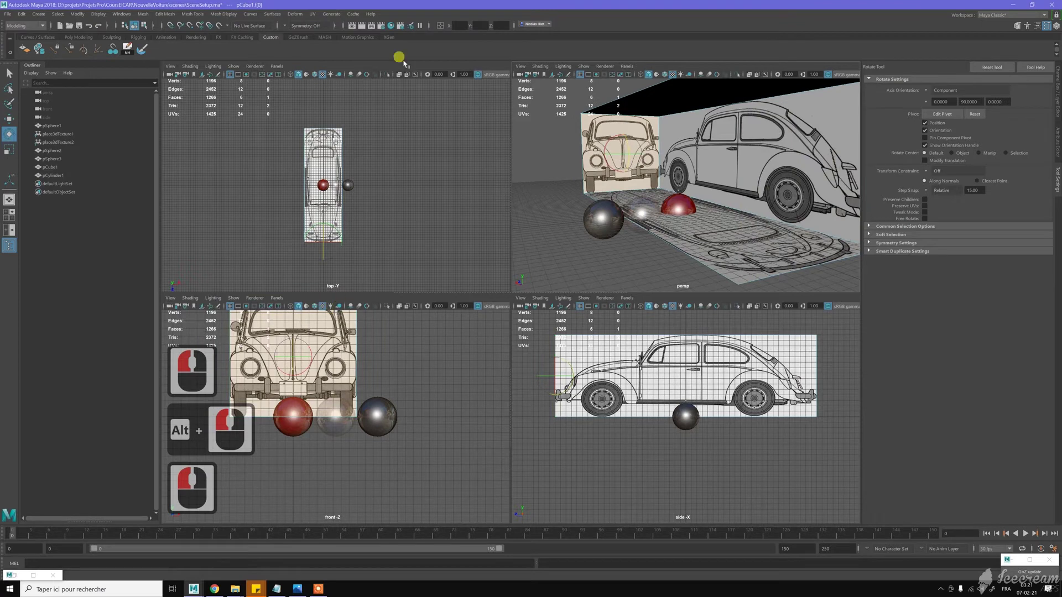
click(390, 26)
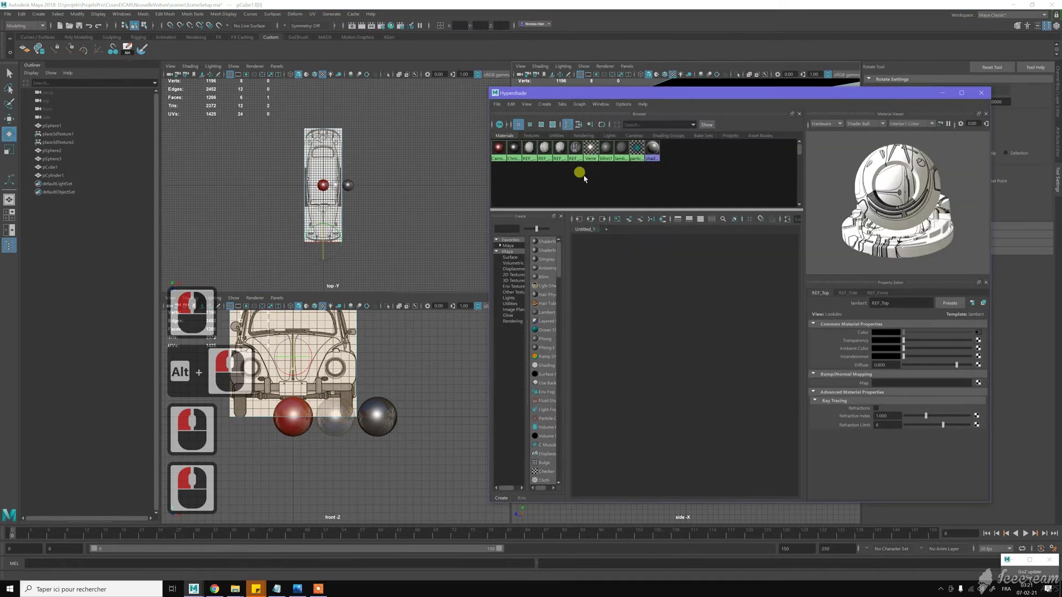
right_drag(544, 147, 548, 126)
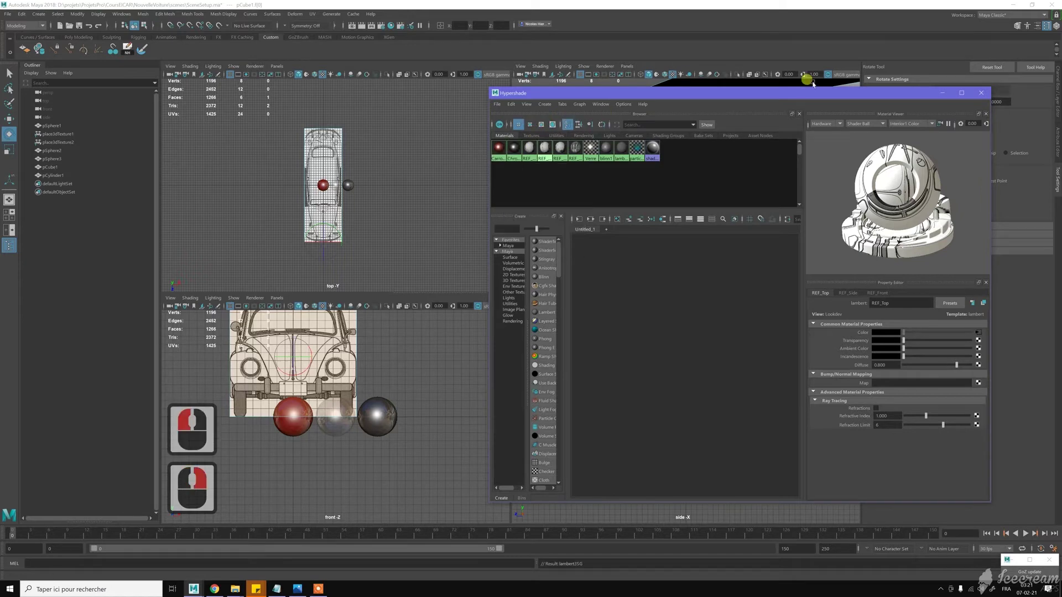
click(939, 99)
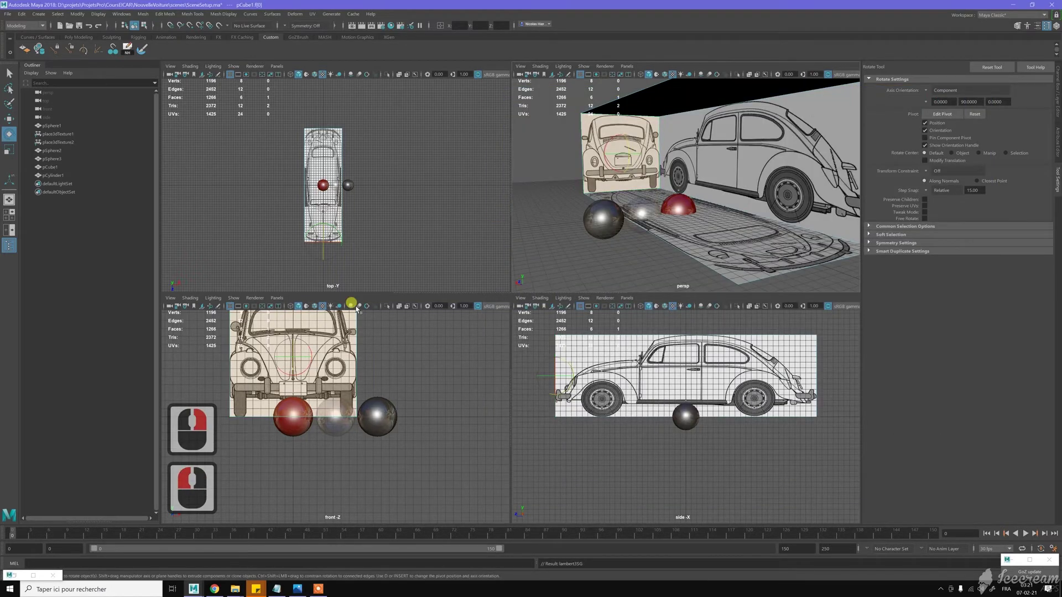
Switch the front viewport to the predefined Back view and frame the car's rear blueprint.
alt+middle_drag(423, 370, 456, 399)
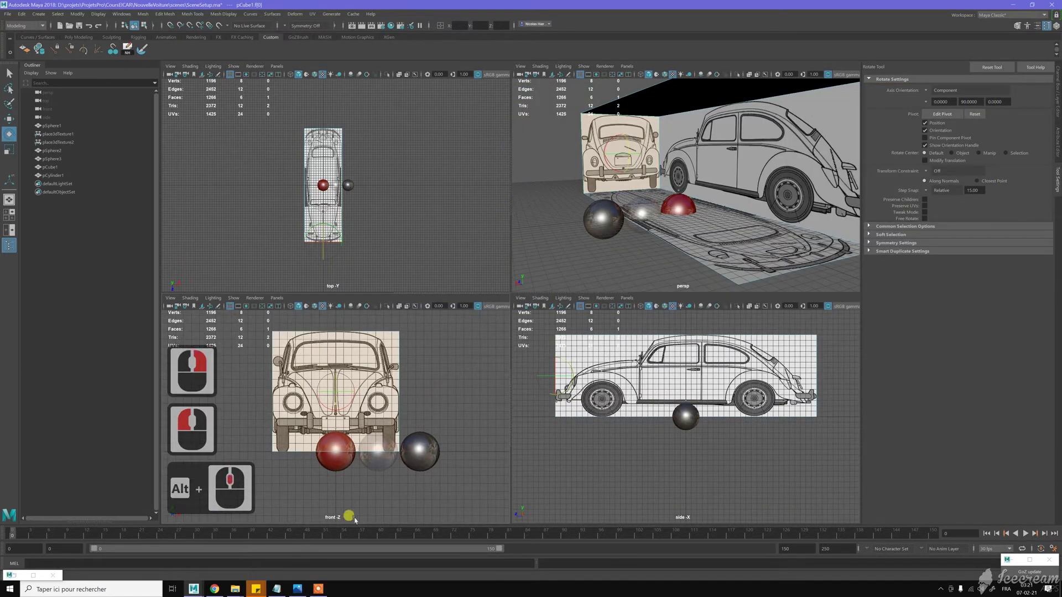
scroll(318, 205, up, 7)
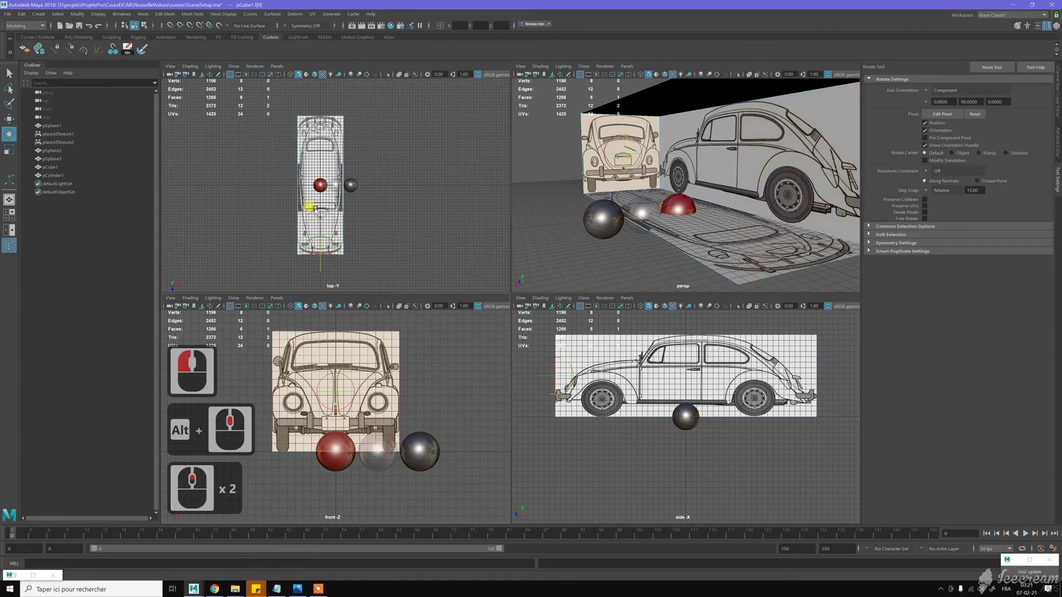
alt+middle_drag(280, 268, 284, 266)
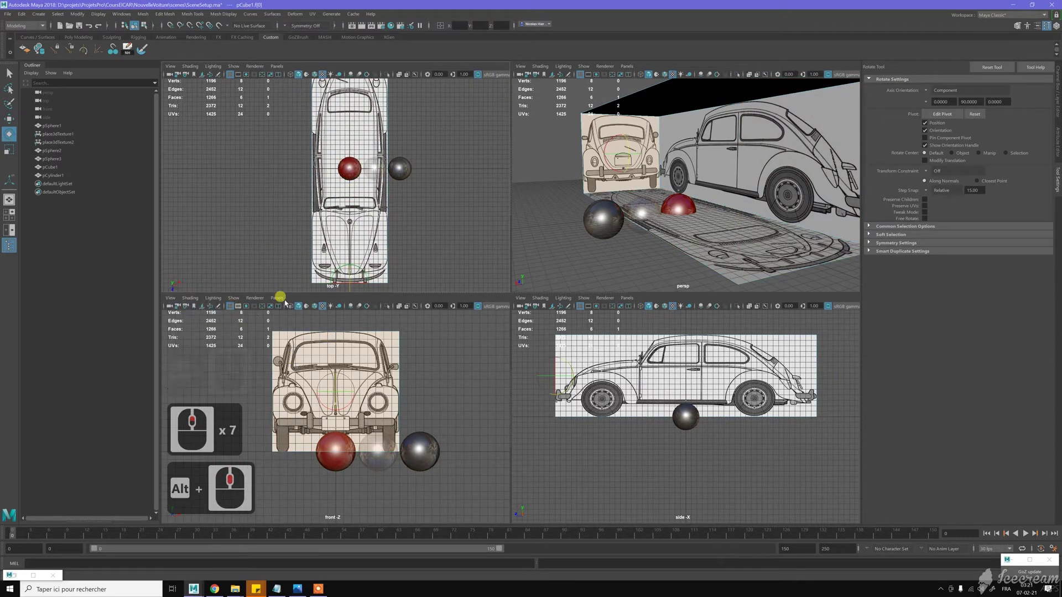
click(174, 299)
mouse_move(256, 457)
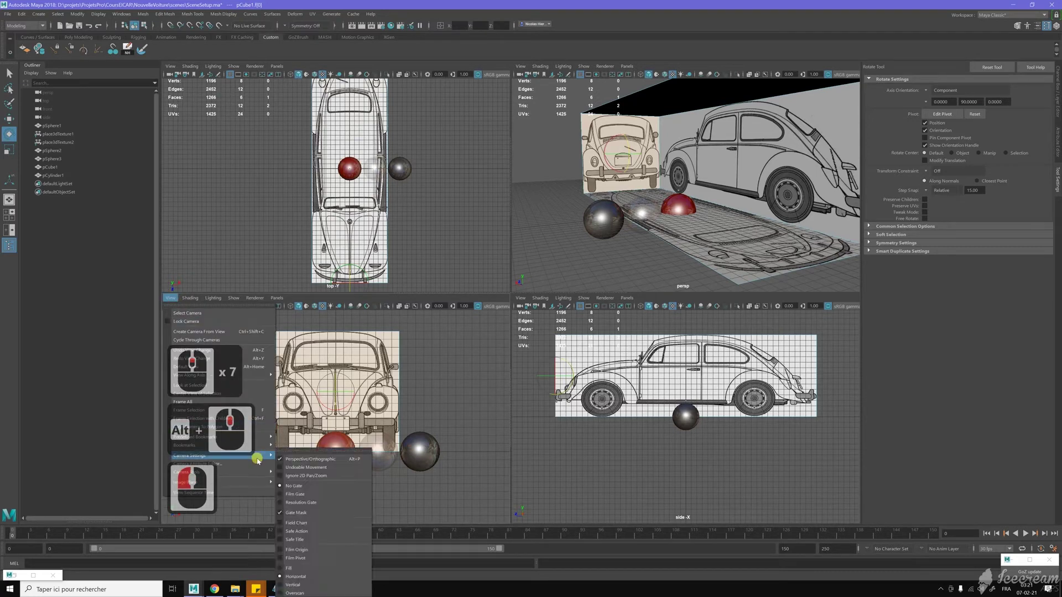
mouse_move(260, 437)
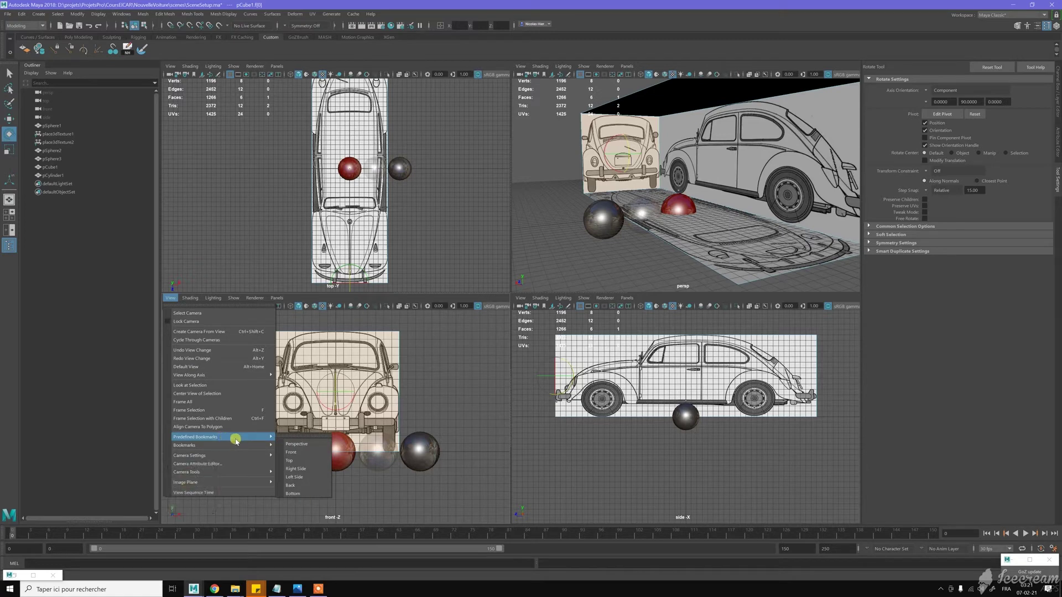
click(295, 485)
scroll(362, 431, down, 20)
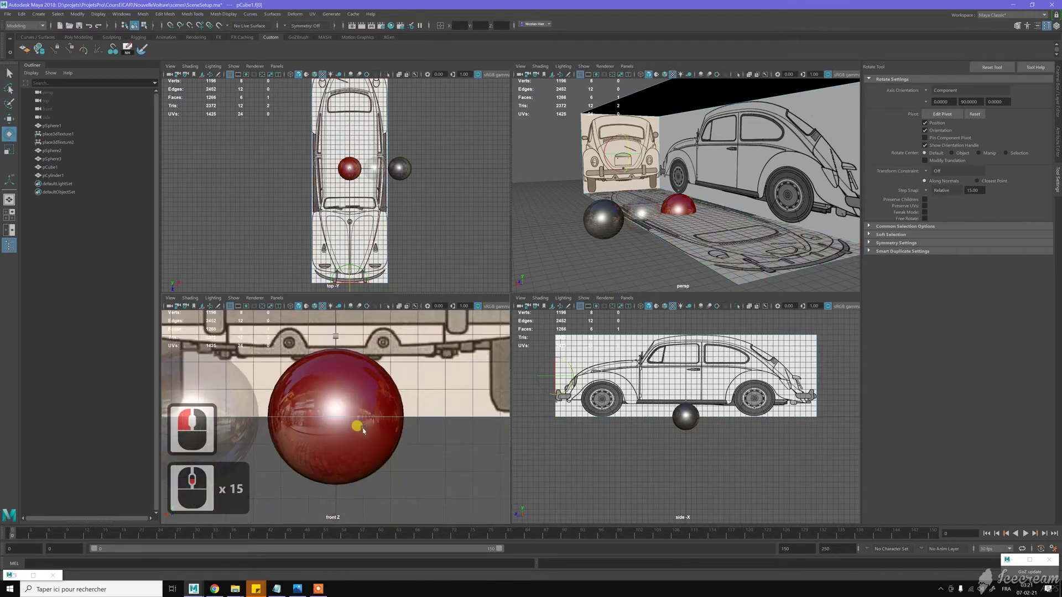
scroll(370, 403, up, 2)
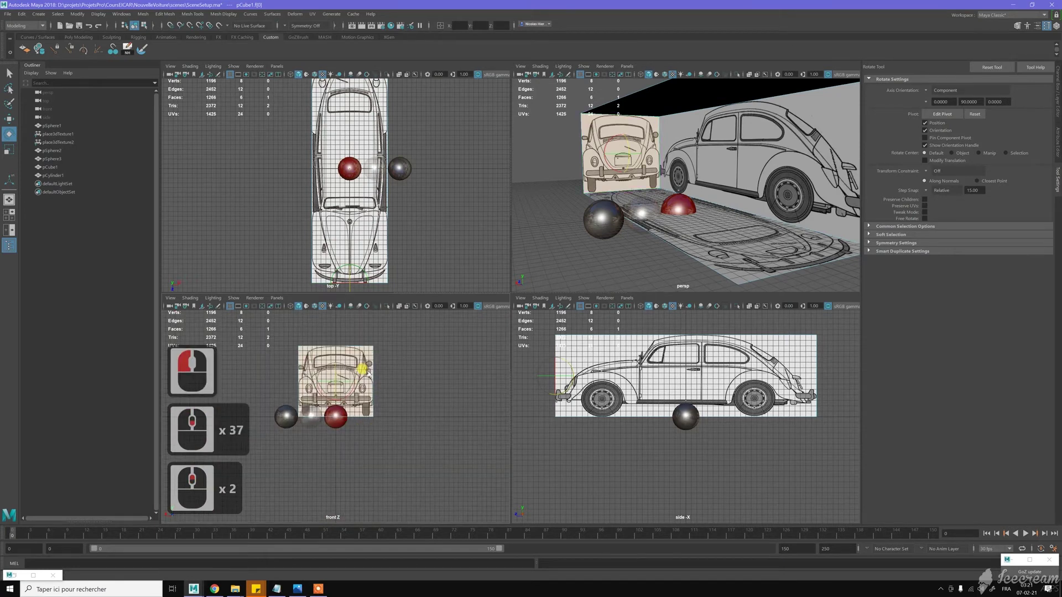
scroll(362, 370, up, 3)
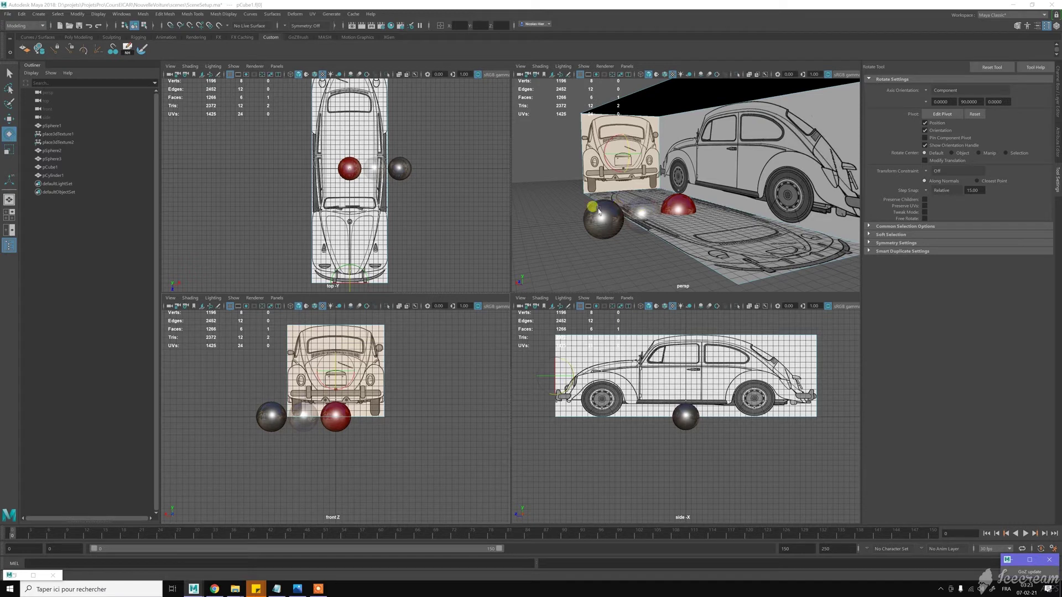
Move pCylinder1 onto the front wheel's hub in the maximised side view, about 32 along Y and 154 along Z.
click(55, 175)
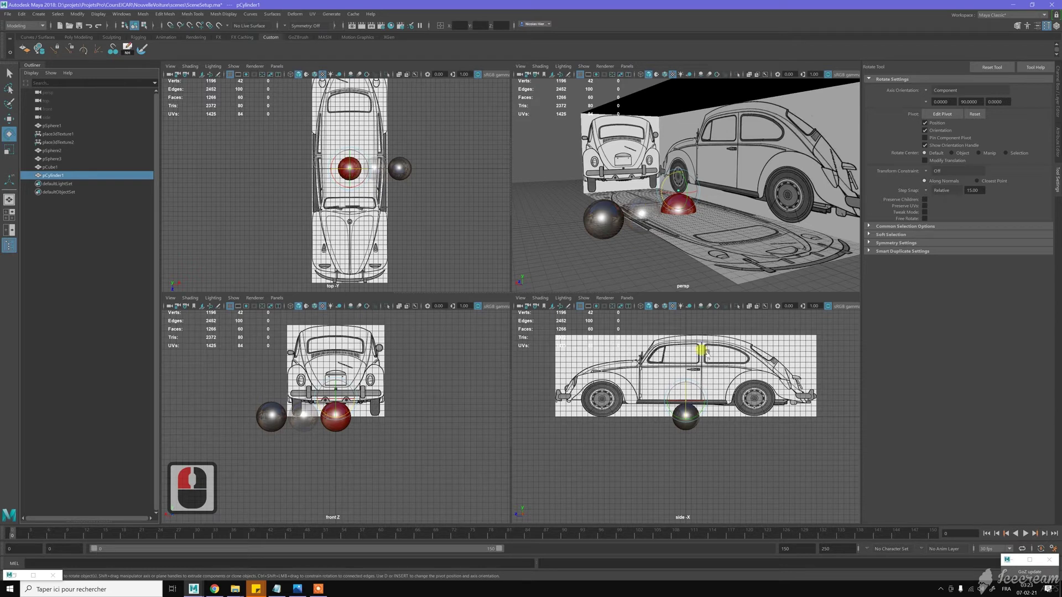
scroll(686, 394, up, 6)
key(w)
scroll(693, 395, up, 1)
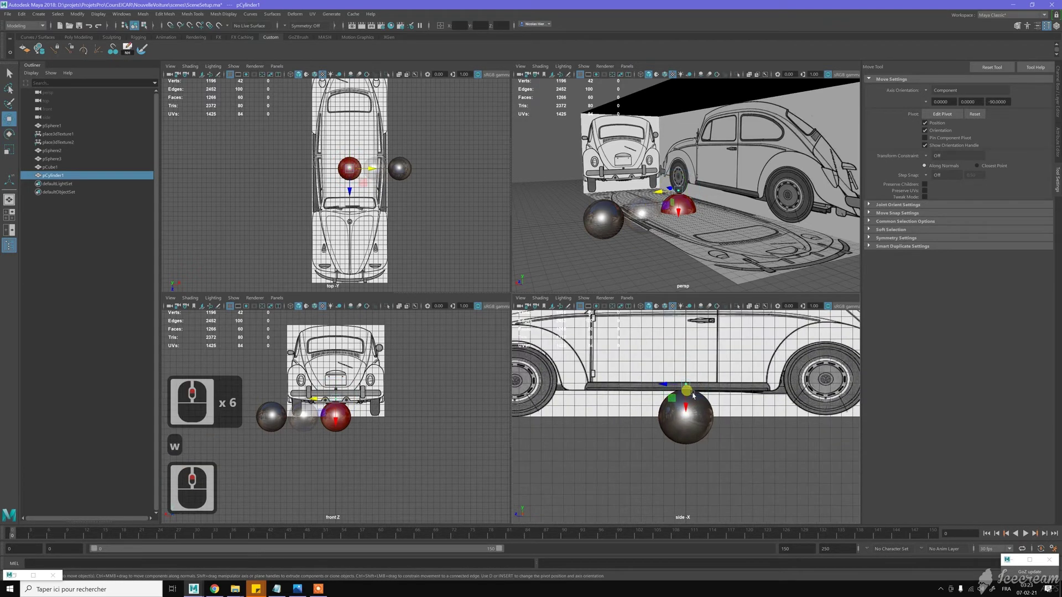
scroll(690, 371, up, 8)
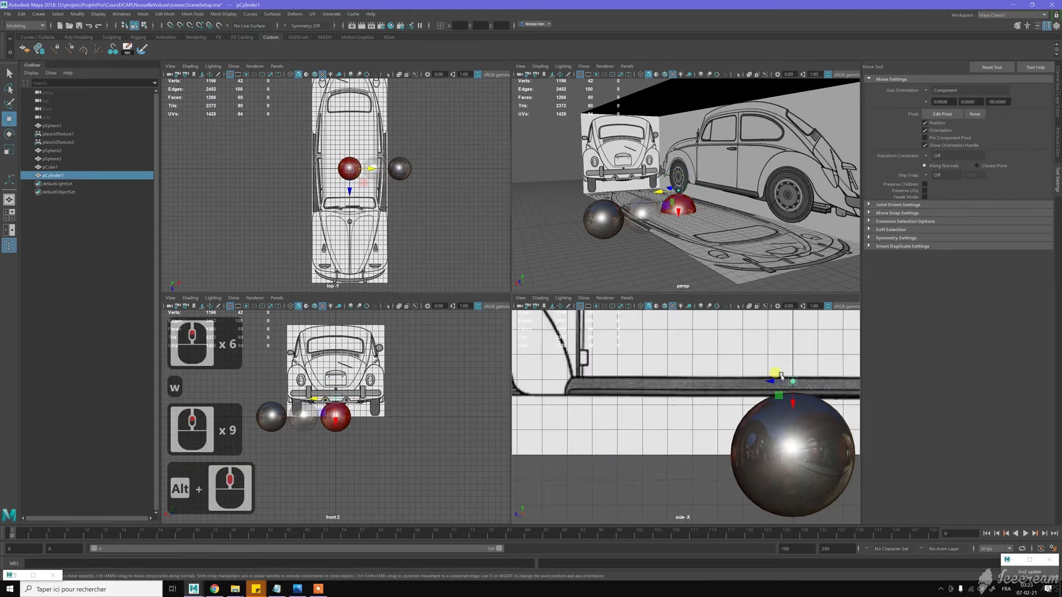
alt+middle_drag(559, 360, 772, 366)
key(space)
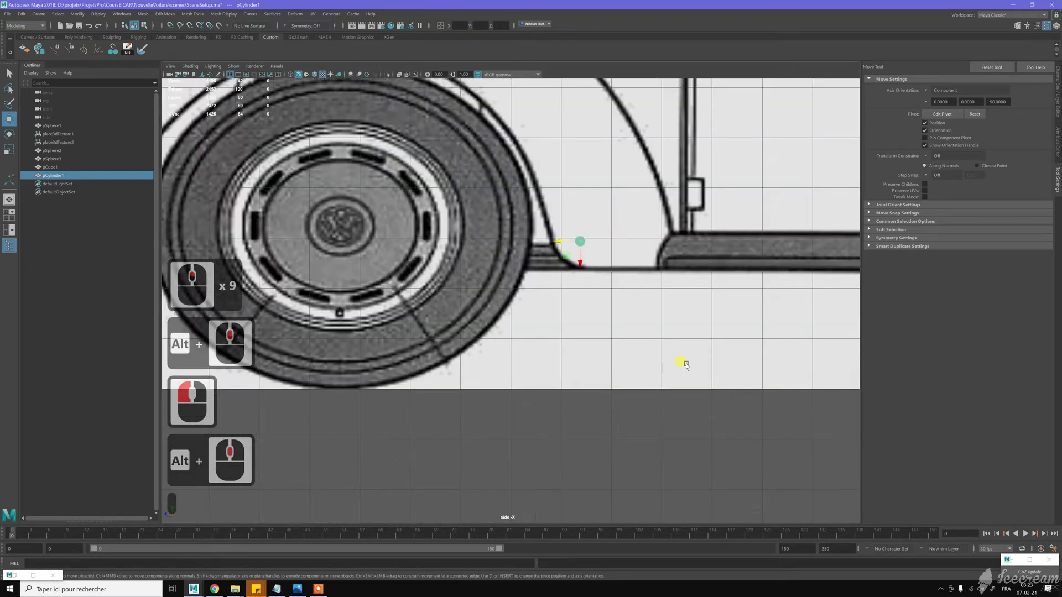
alt+middle_drag(465, 329, 584, 400)
drag(680, 320, 461, 322)
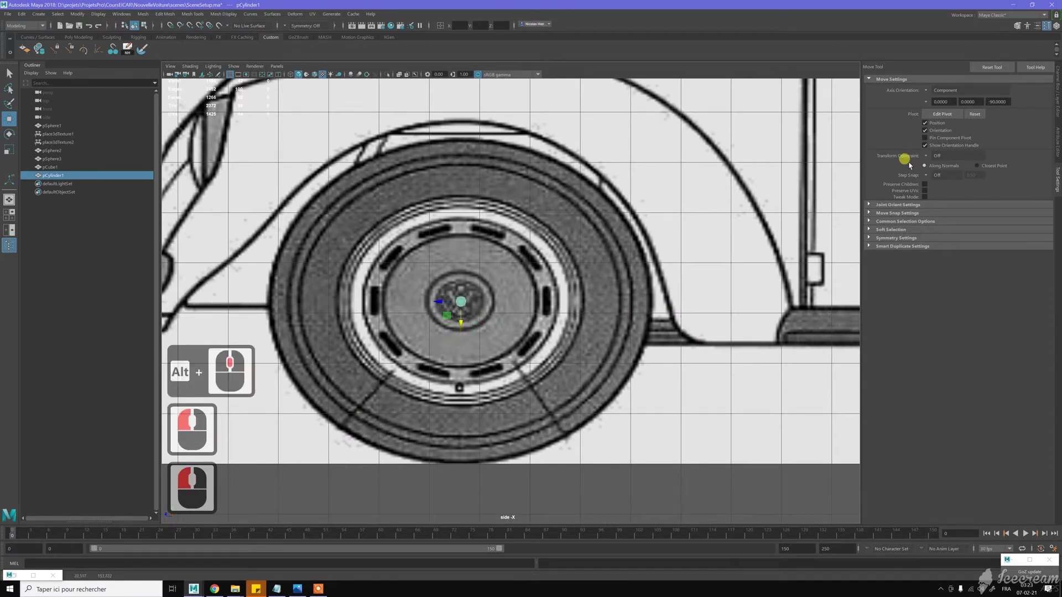
Increase the cylinder's radius to about 32 so it spans the full height of the front tyre.
click(1059, 85)
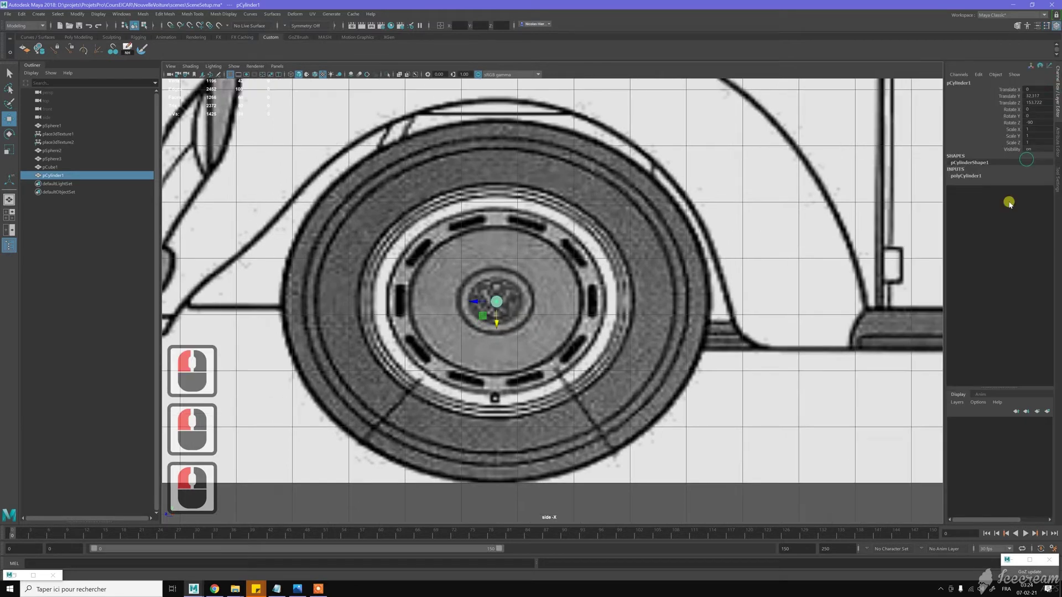
click(974, 175)
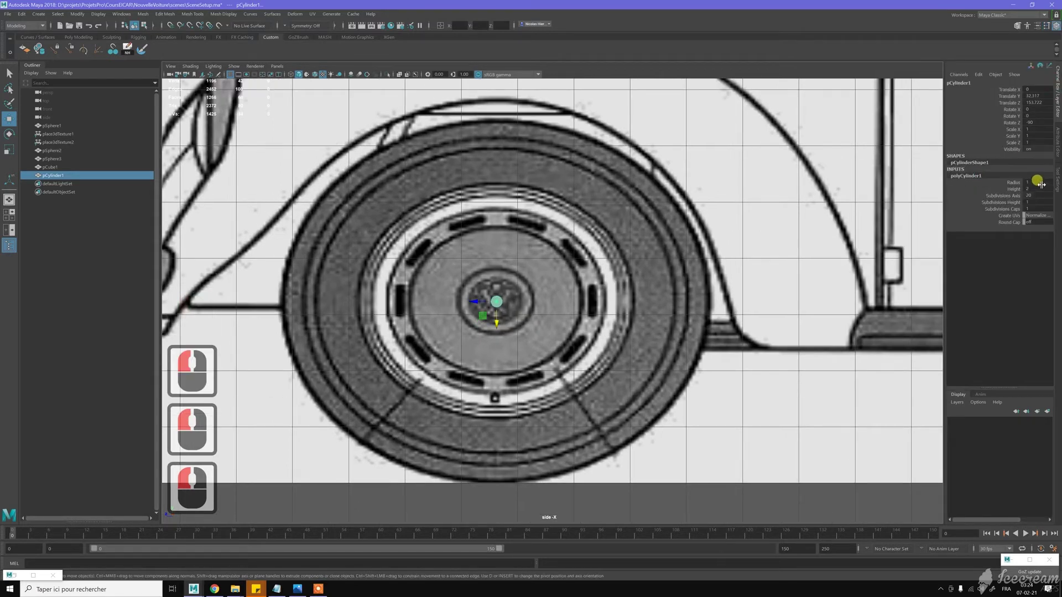
click(1013, 182)
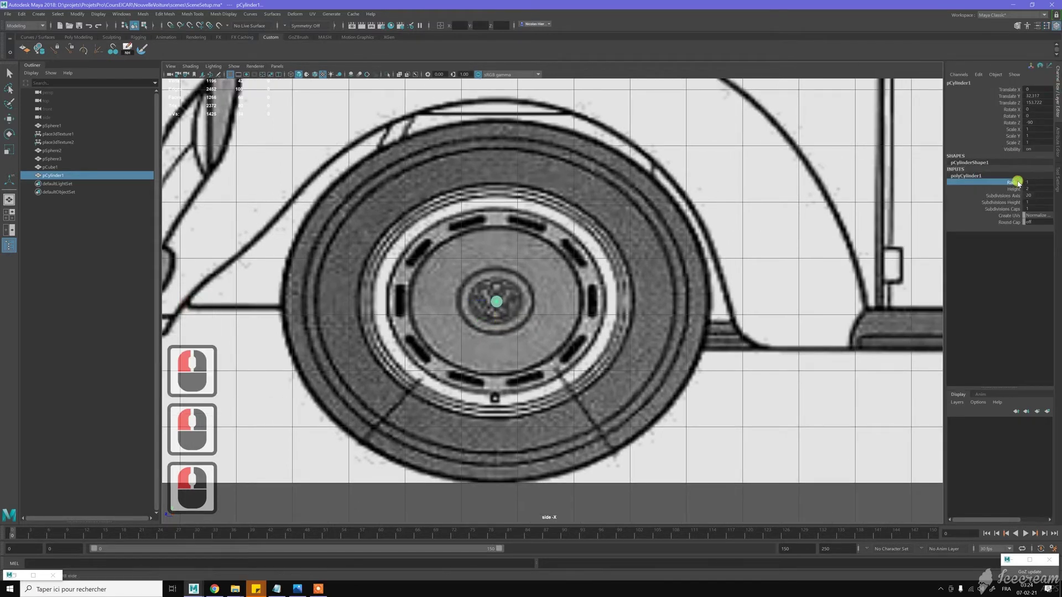
middle_drag(478, 197, 564, 174)
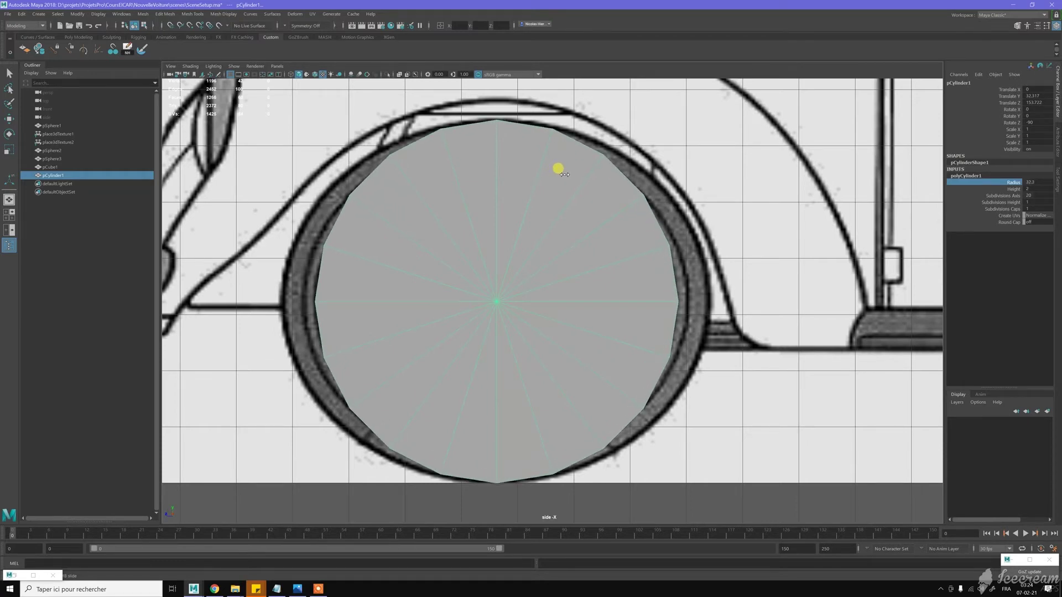
Set the cylinder's axis subdivisions to 64 and check its roundness against the blueprint's front wheel.
click(1008, 197)
click(1032, 195)
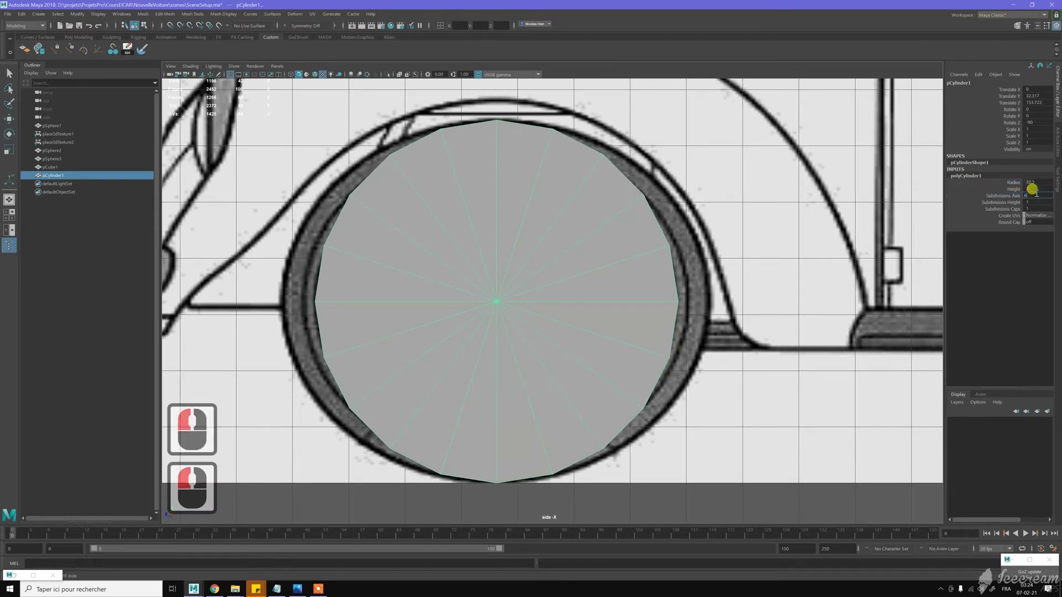
text(64)
key(Return)
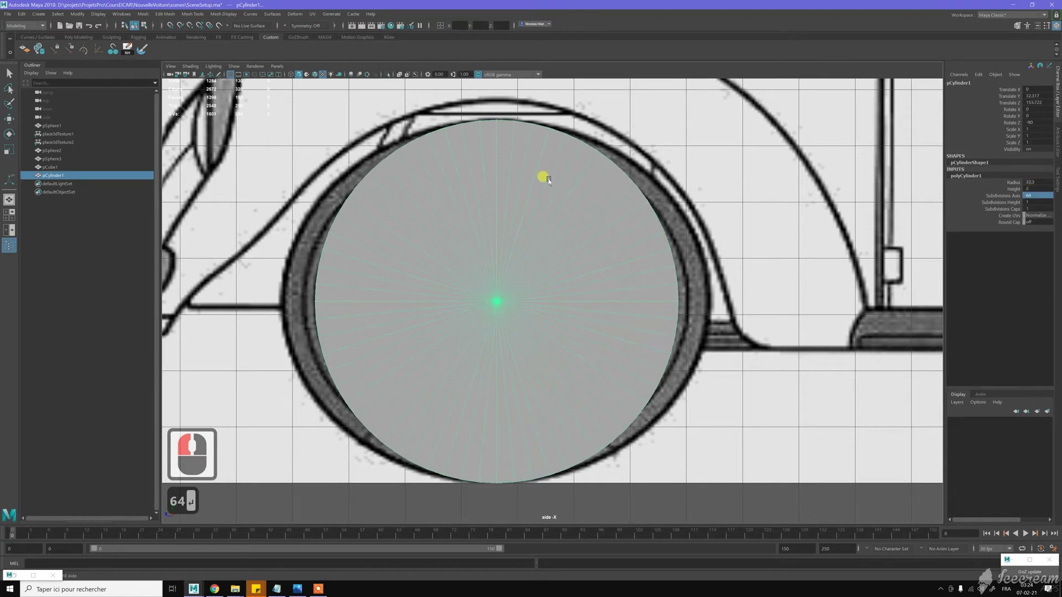
scroll(498, 232, down, 16)
scroll(502, 237, down, 10)
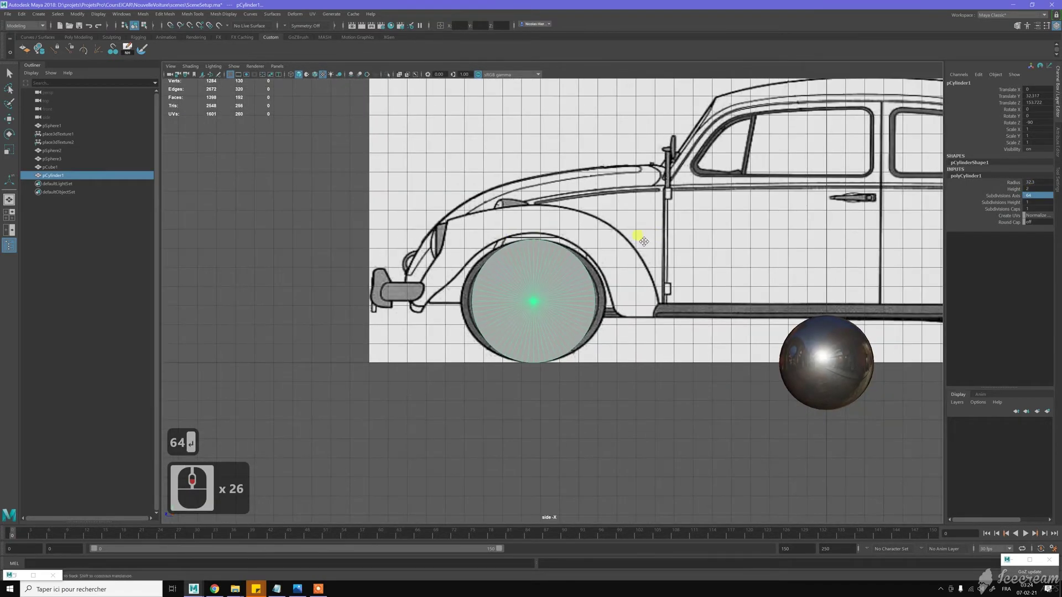
alt+middle_drag(641, 237, 517, 283)
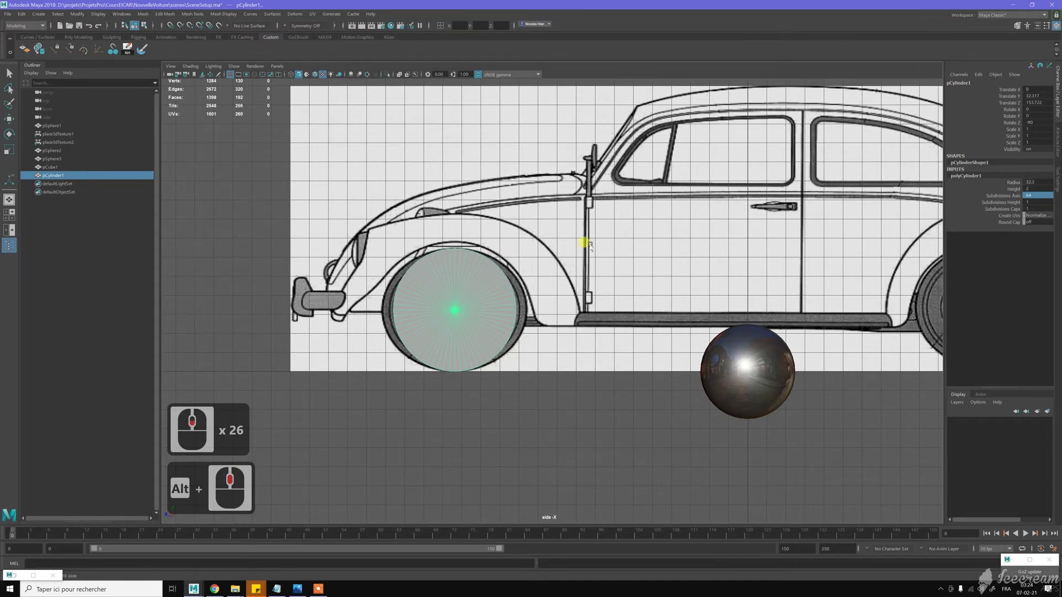
right_drag(587, 243, 621, 230)
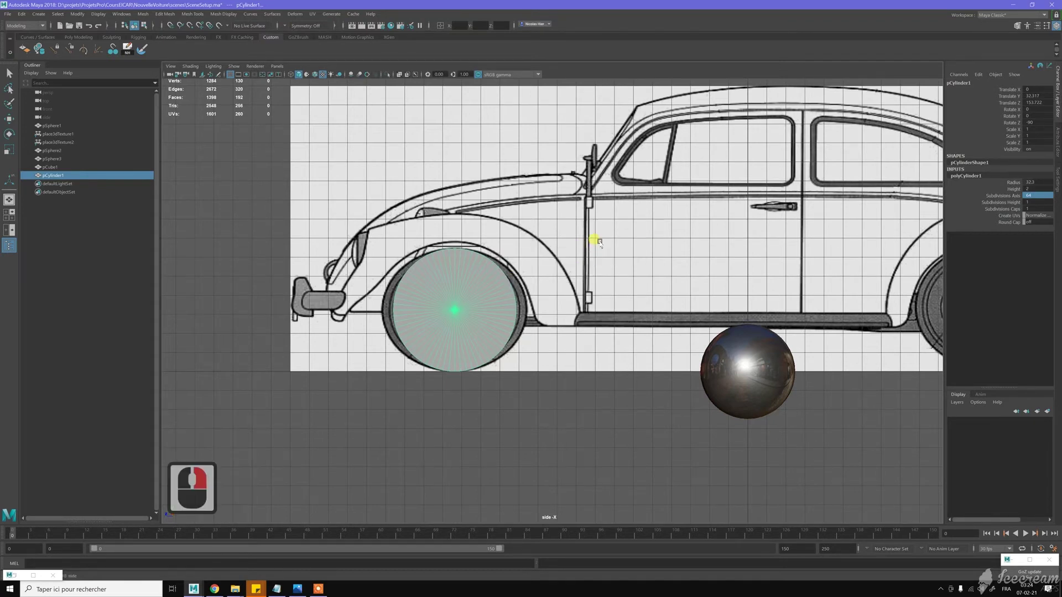
Set the blueprint cube's depth to 408 in its polyCube creation settings.
click(602, 242)
alt+middle_drag(635, 234, 679, 245)
scroll(511, 276, down, 5)
scroll(732, 265, down, 3)
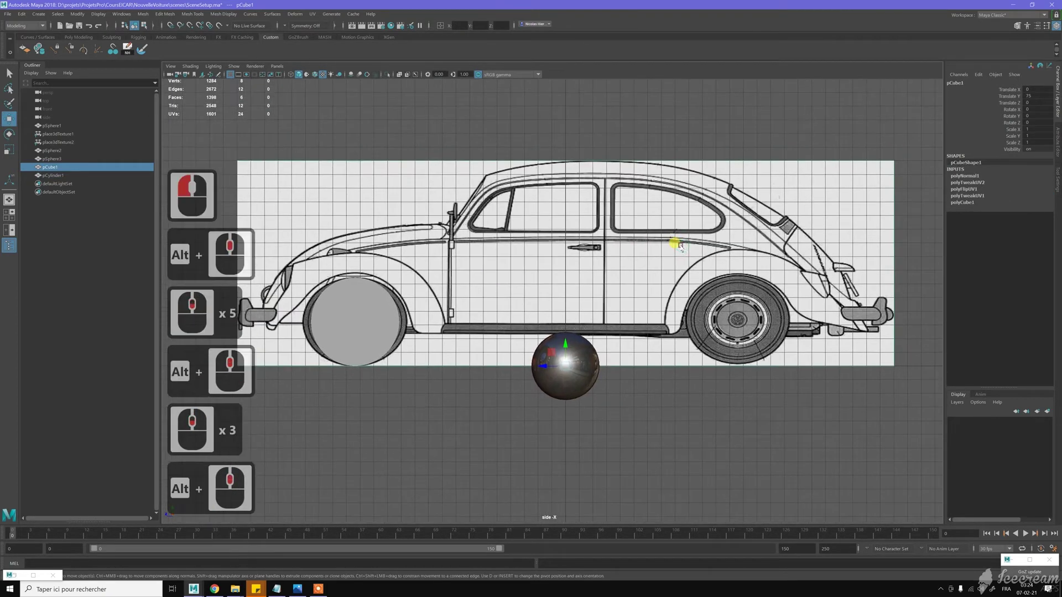
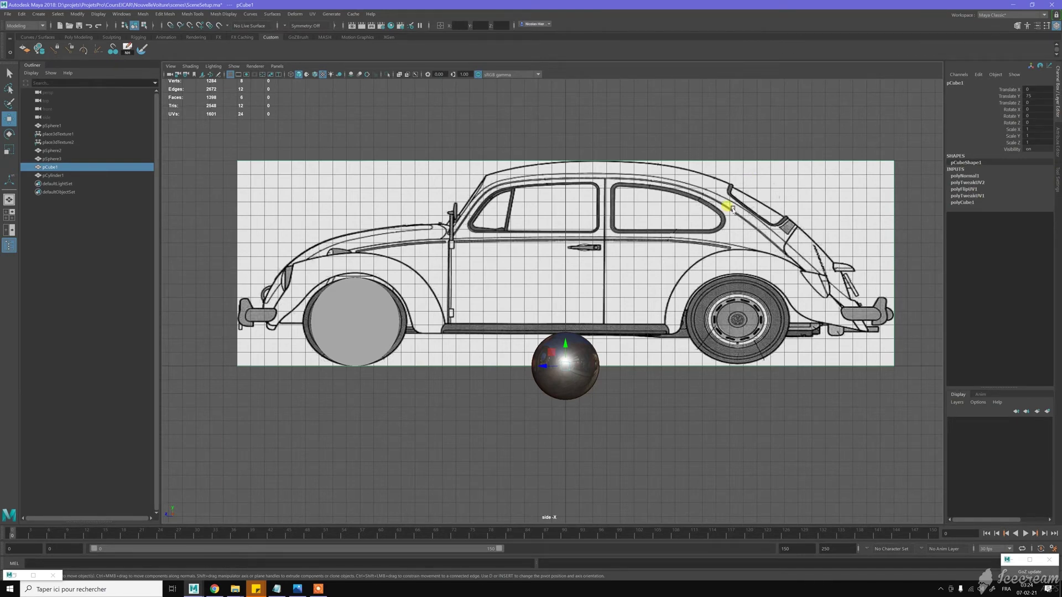
click(1058, 131)
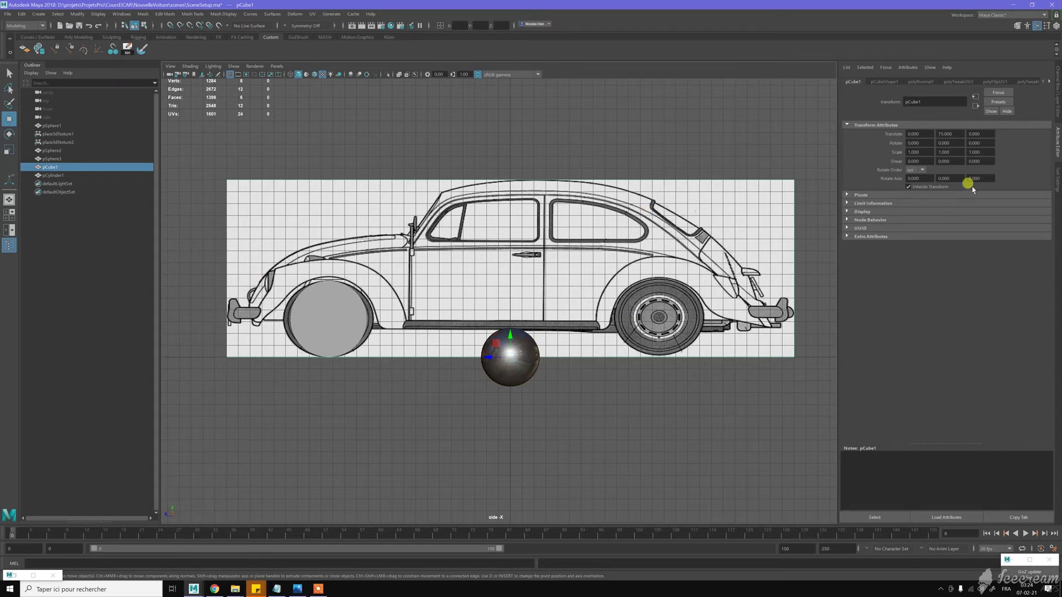
click(1057, 169)
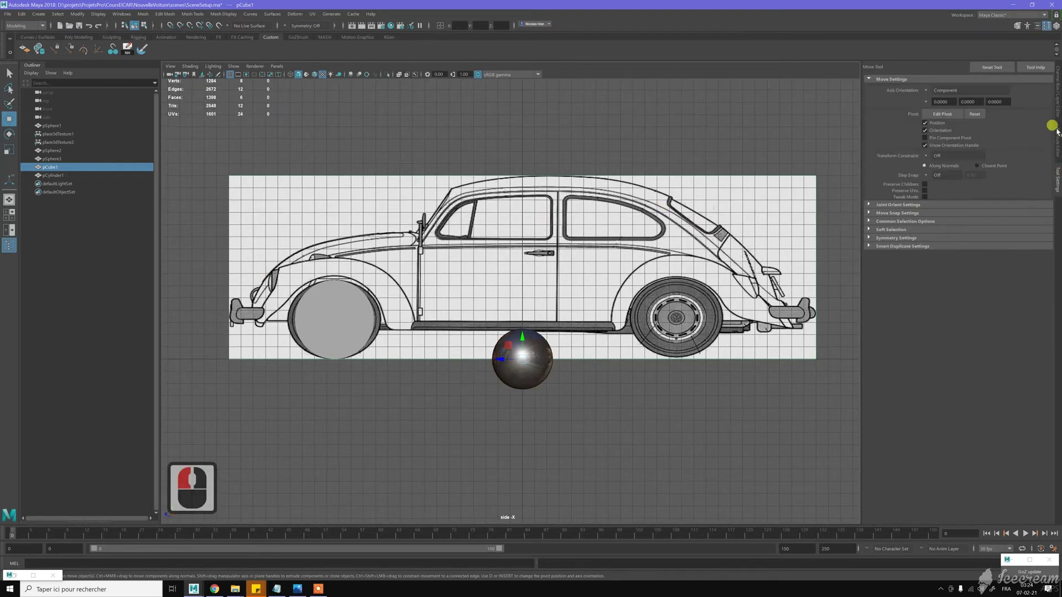
click(1057, 99)
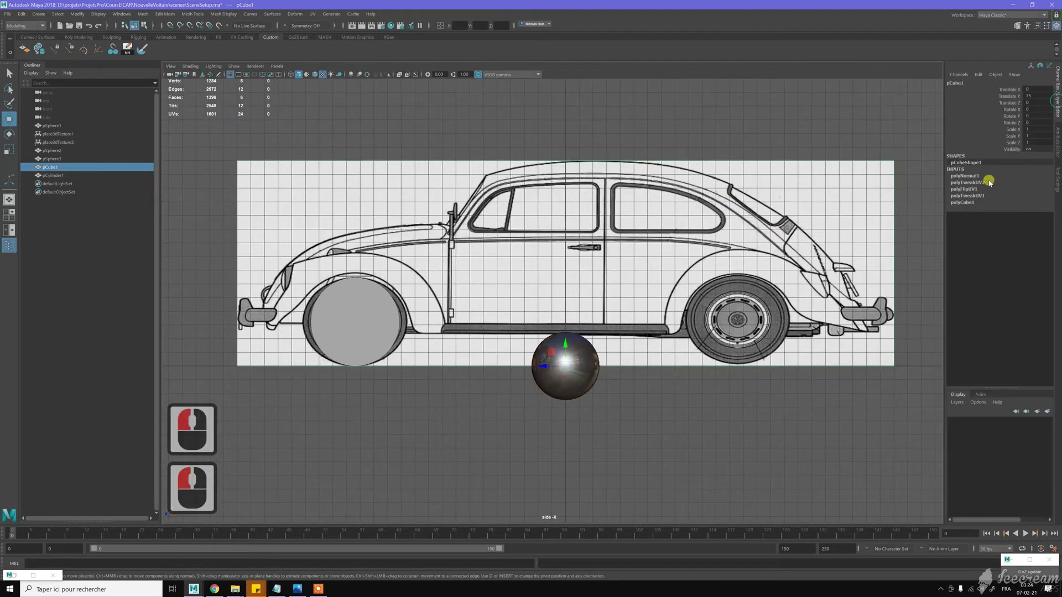
click(961, 204)
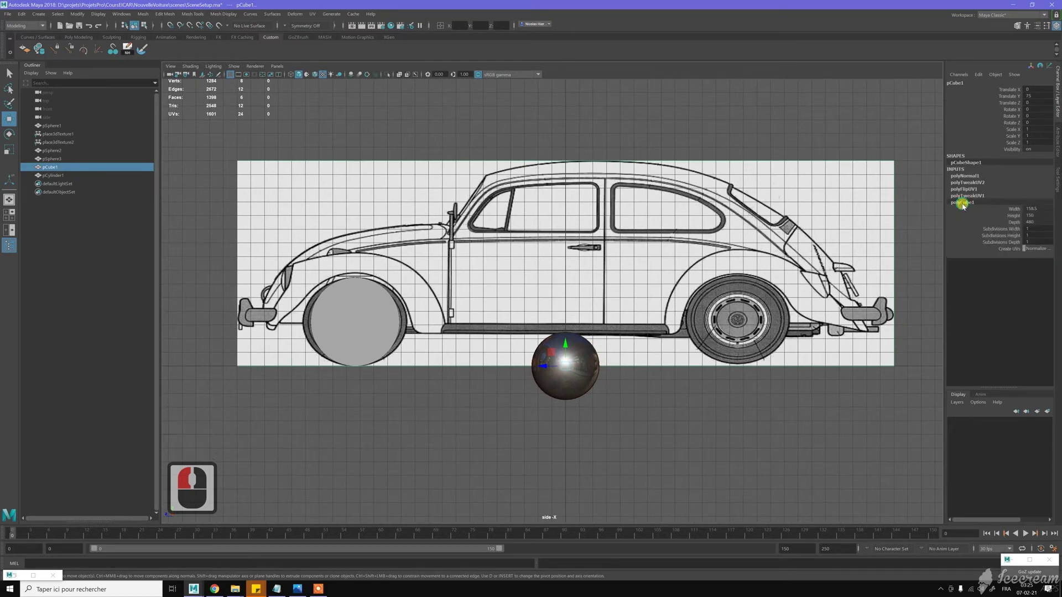
drag(1027, 222, 1043, 222)
double_click(1039, 221)
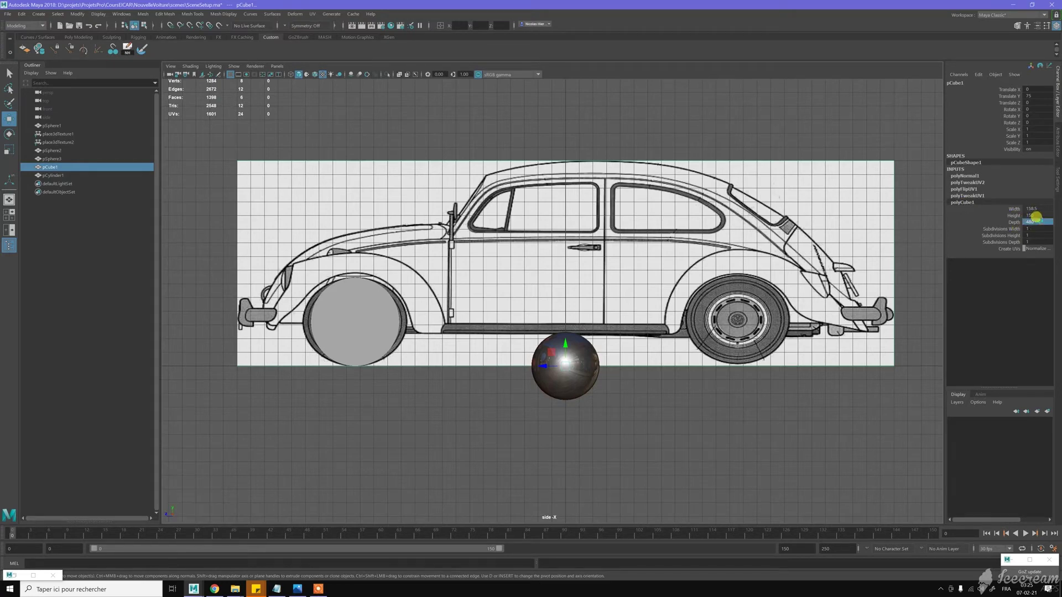
text(408)
key(Return)
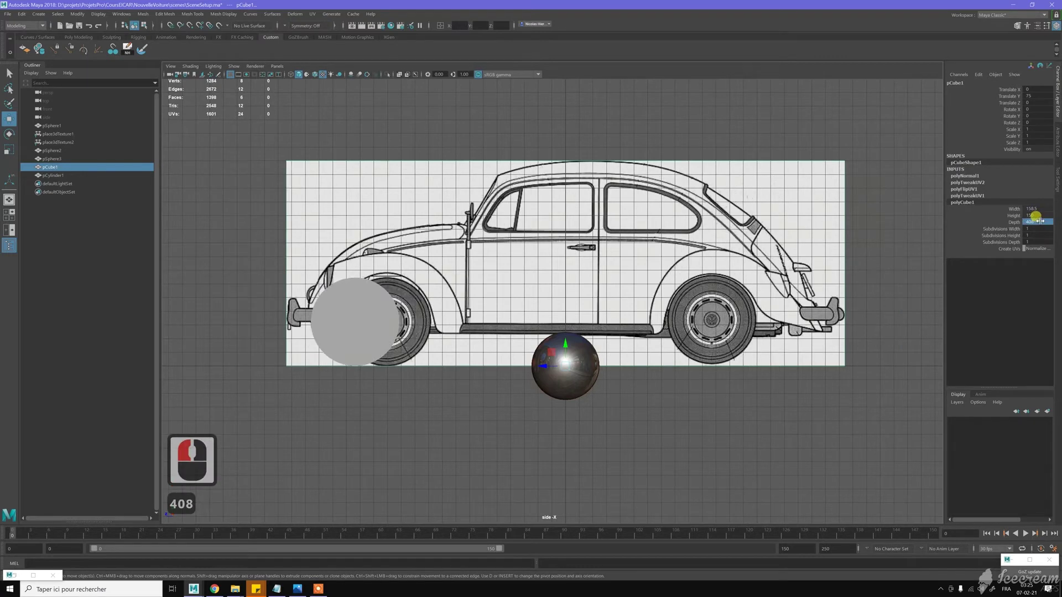
Move the wheel cylinder along Z to about 131.1, over the front wheel of the side blueprint.
click(377, 299)
click(320, 269)
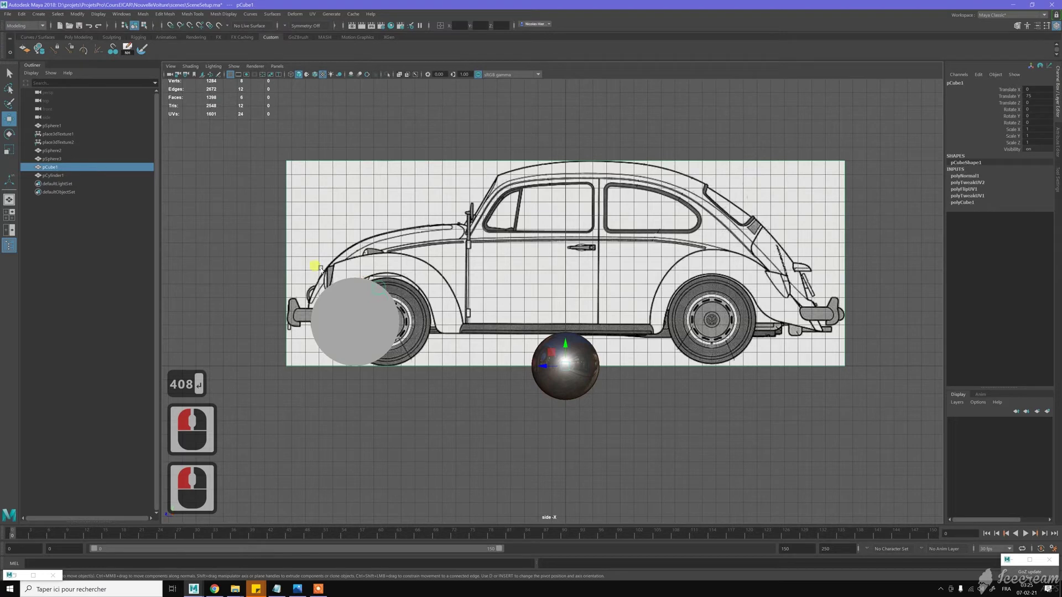
key(w)
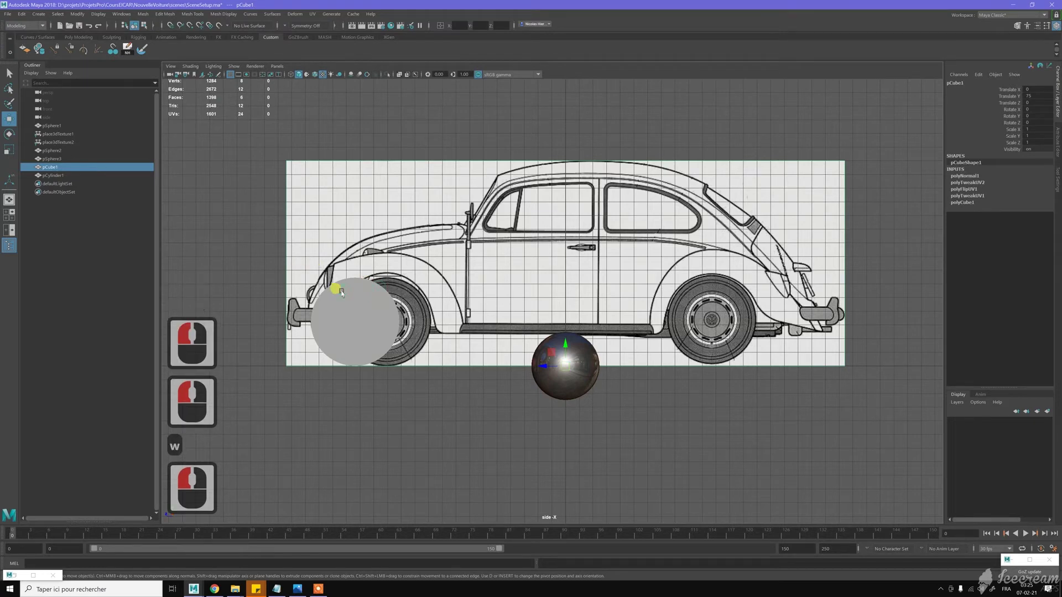
right_click(343, 294)
click(351, 287)
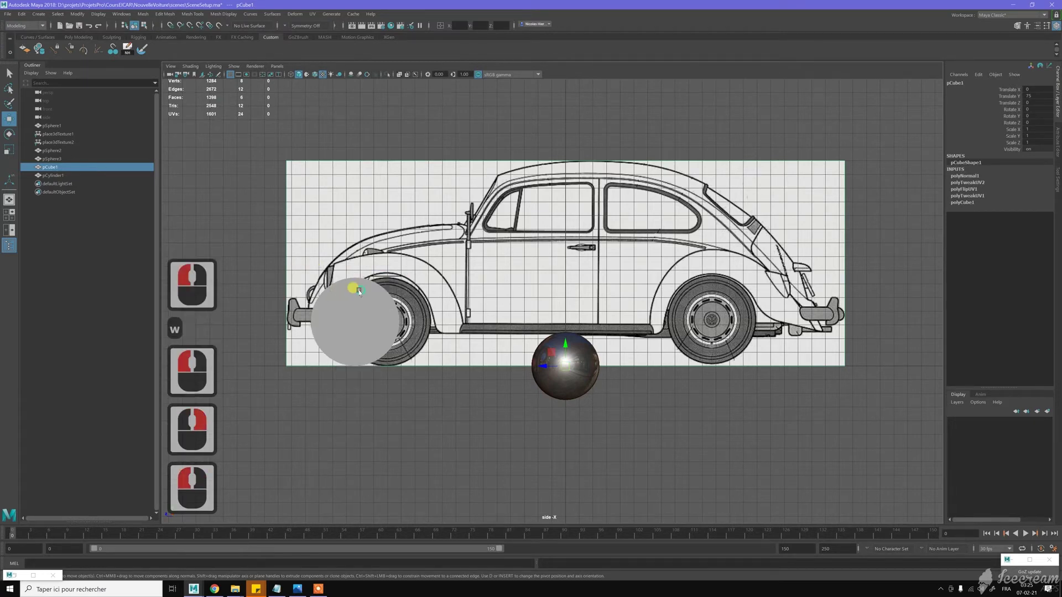
click(73, 176)
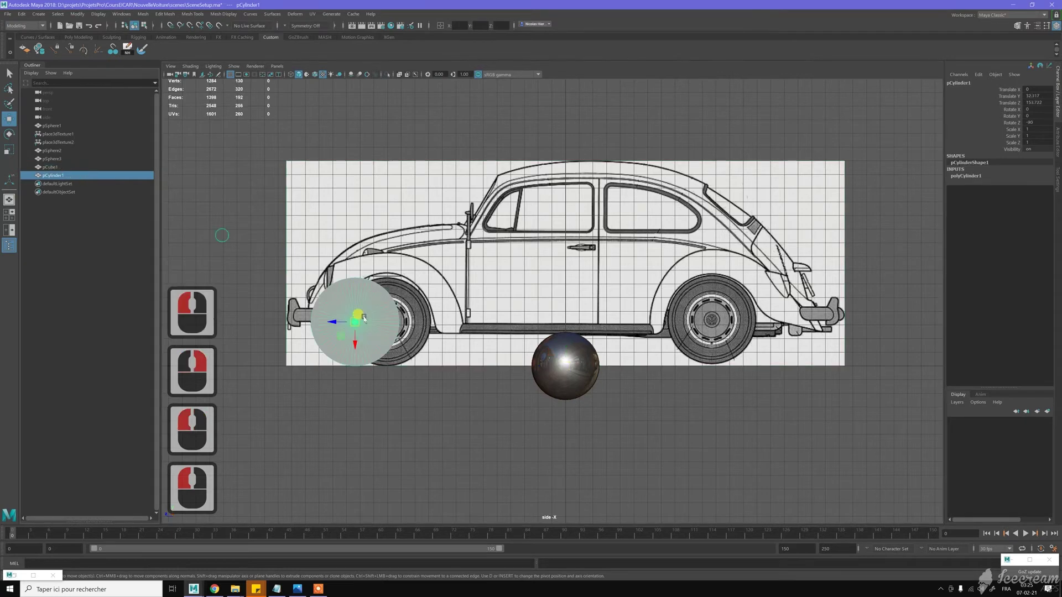
drag(331, 322, 361, 322)
click(336, 260)
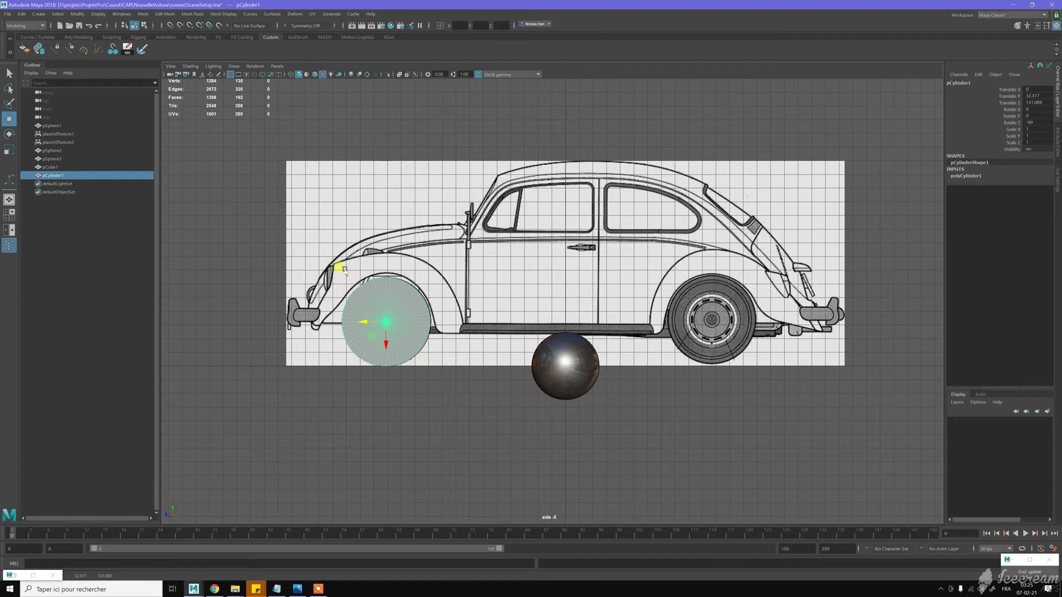
Create a display layer from the selected blueprint cube while working in the perspective view.
click(407, 403)
click(416, 320)
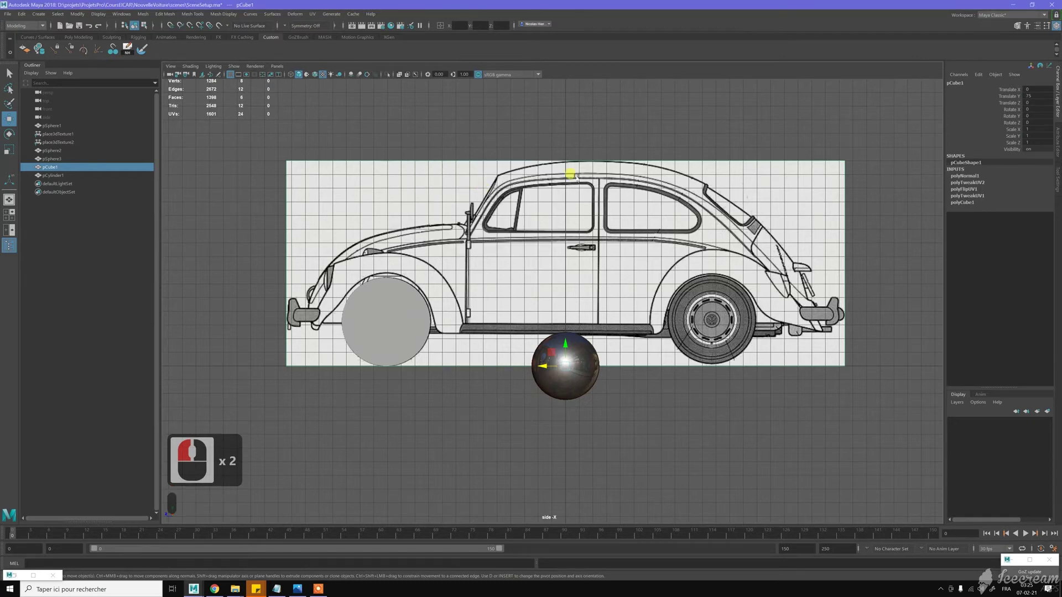
scroll(541, 235, down, 3)
key(space)
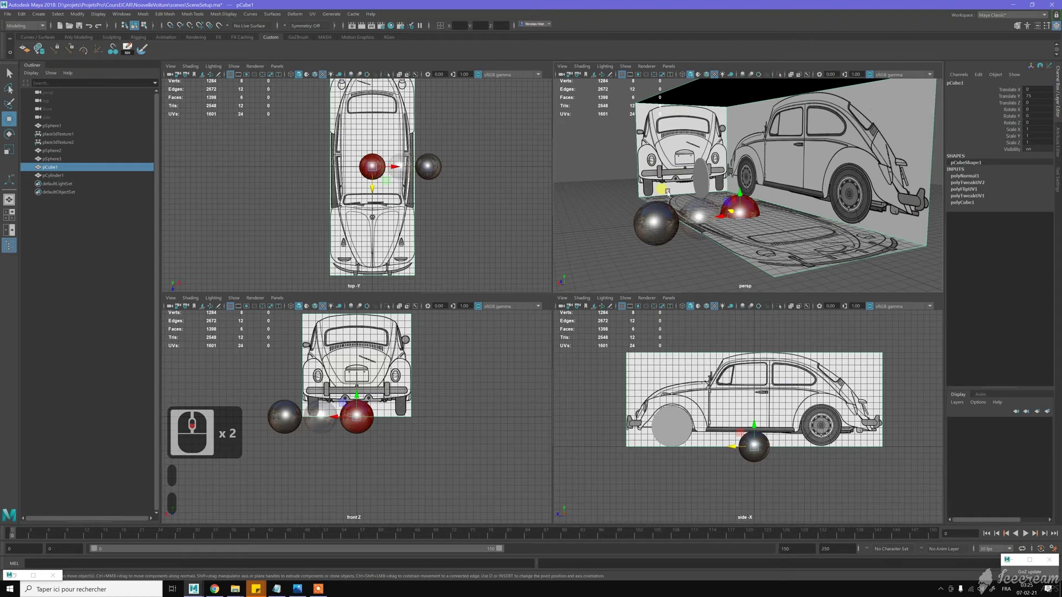
middle_click(699, 175)
key(space)
alt+drag(658, 232, 938, 393)
key(space)
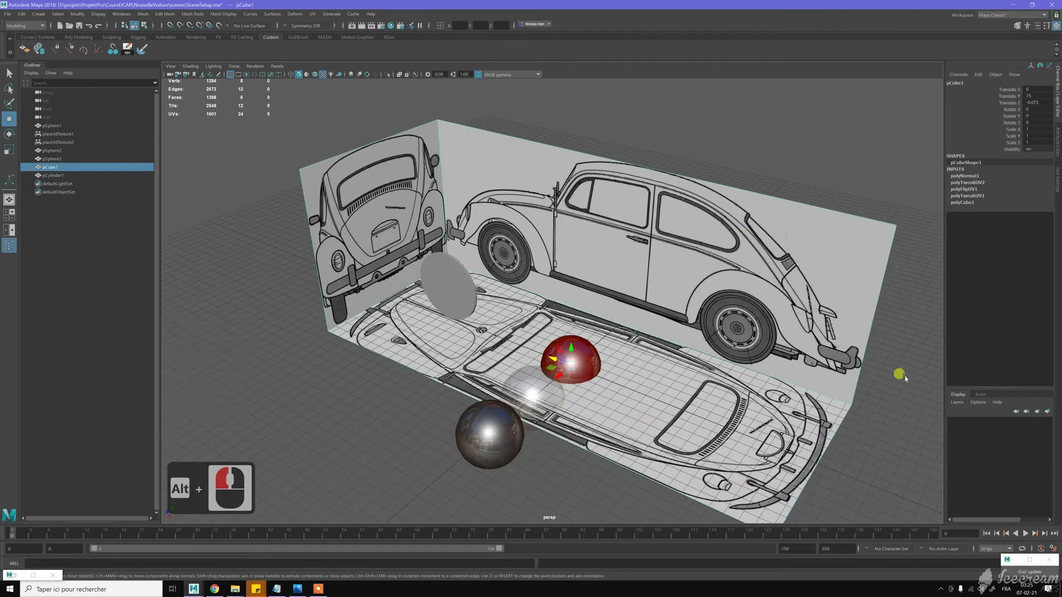
click(956, 403)
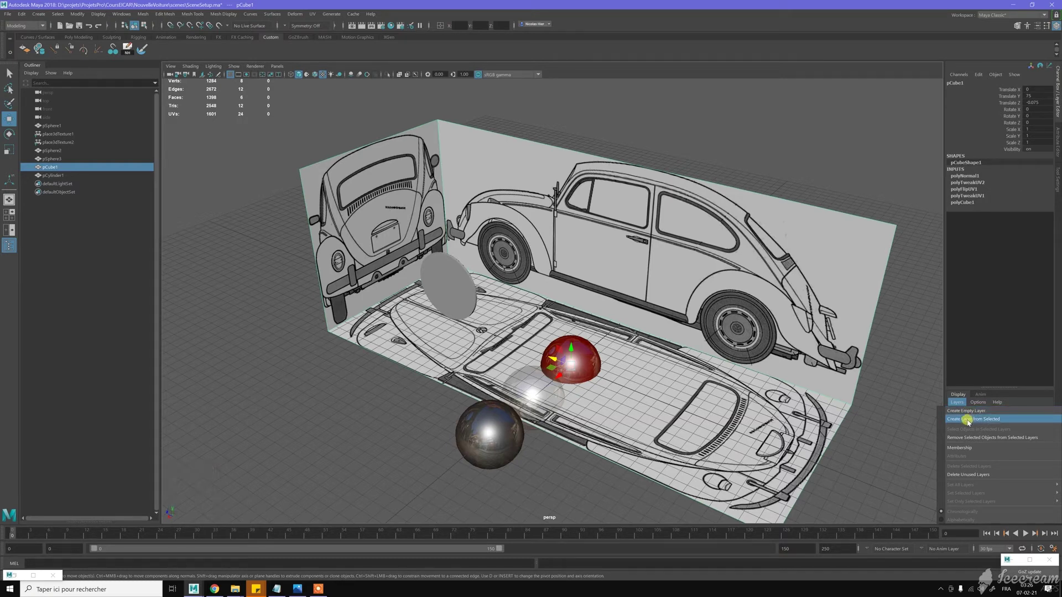
click(968, 420)
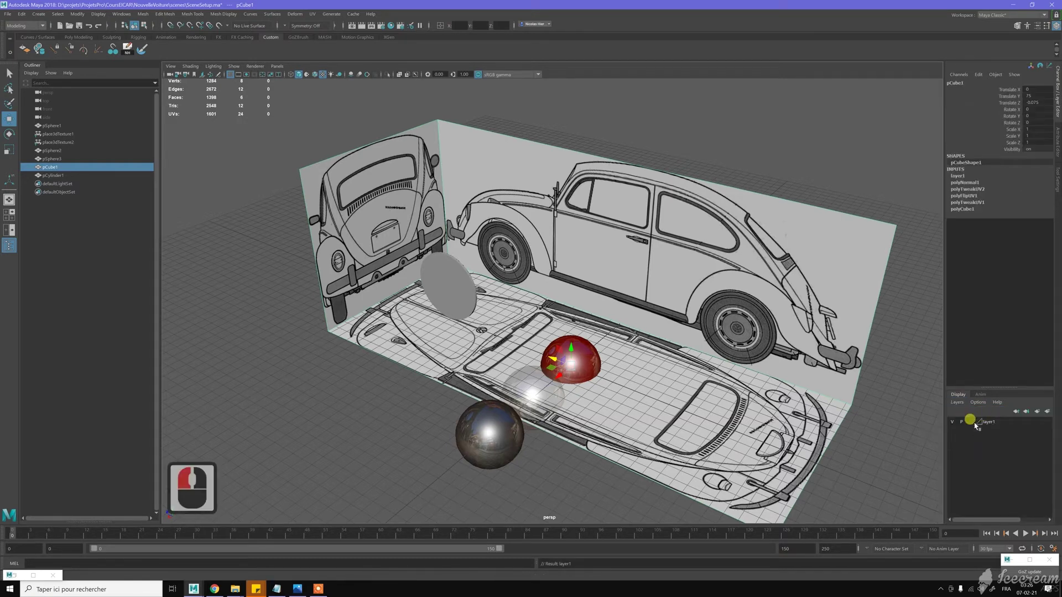
Set the new layer to Reference and test selecting the blueprint and the wheel cylinder.
click(970, 422)
click(972, 422)
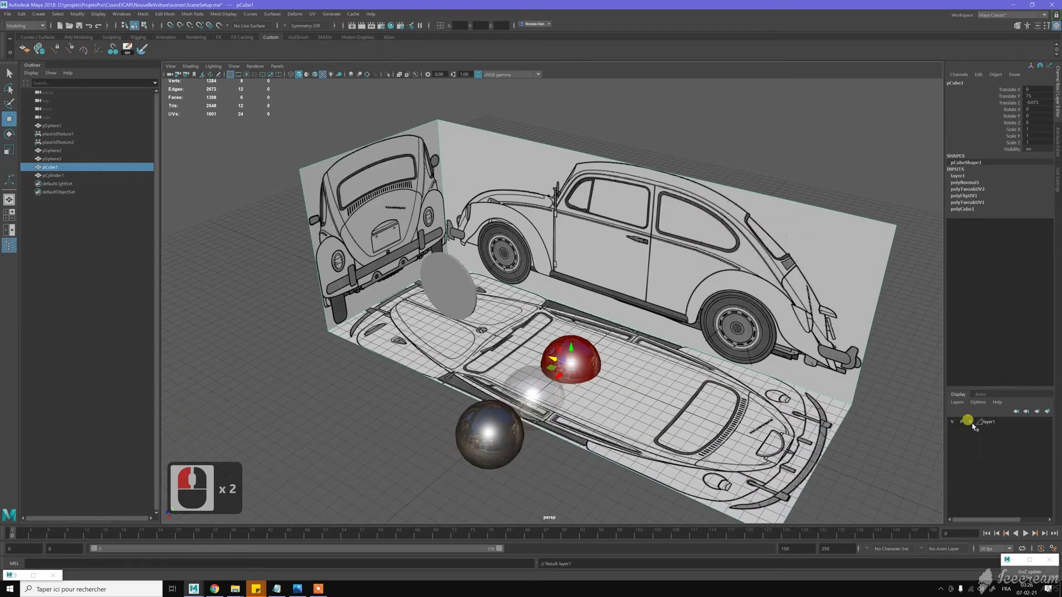
click(896, 384)
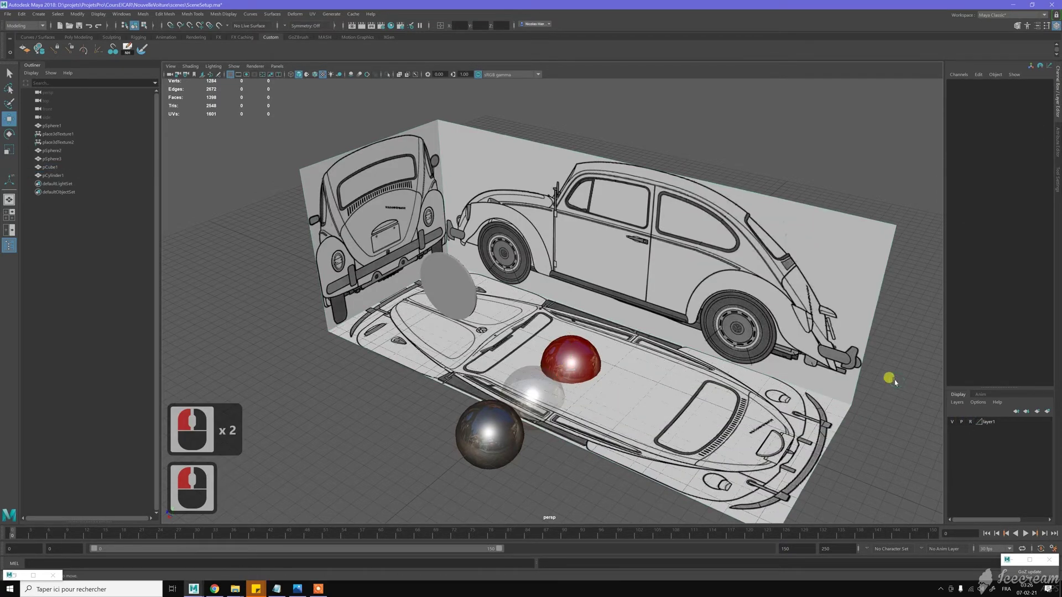
click(762, 265)
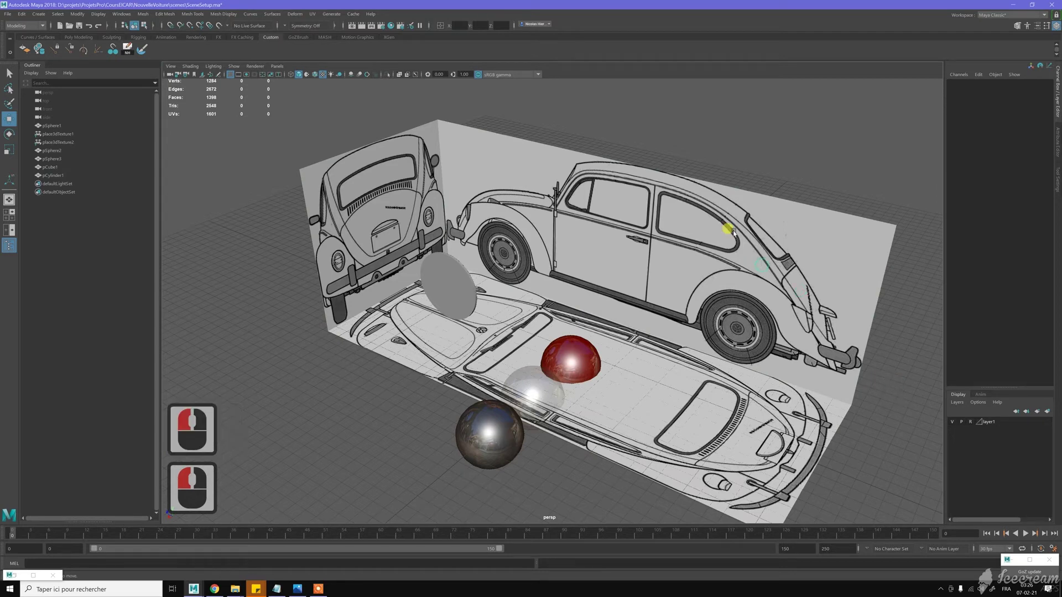
click(445, 271)
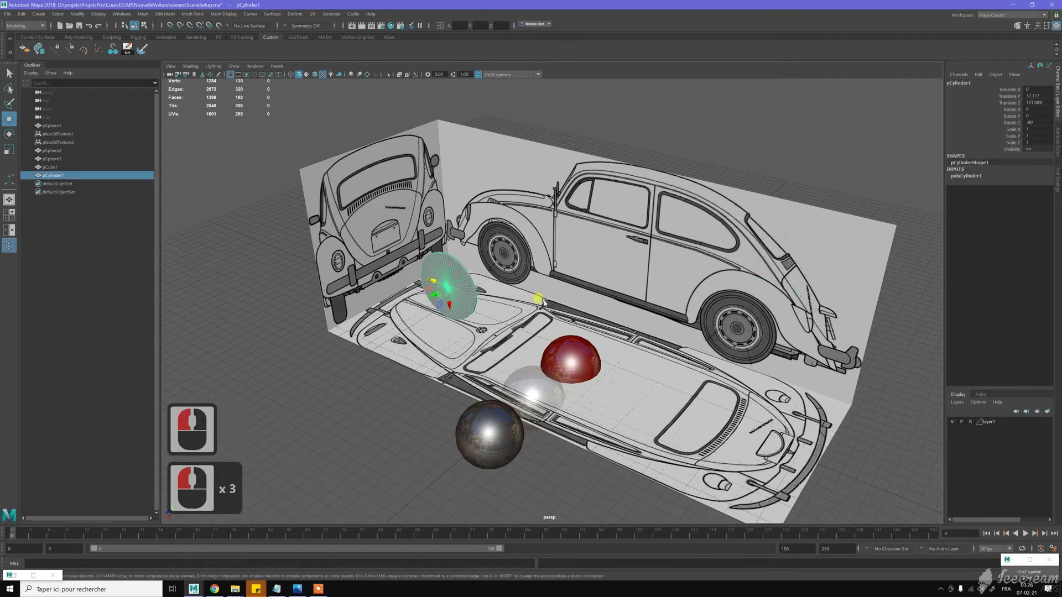
Select the three material spheres and move them together beyond the car's rear, to about Y -31.6 and Z -304.6.
alt+drag(521, 287, 646, 330)
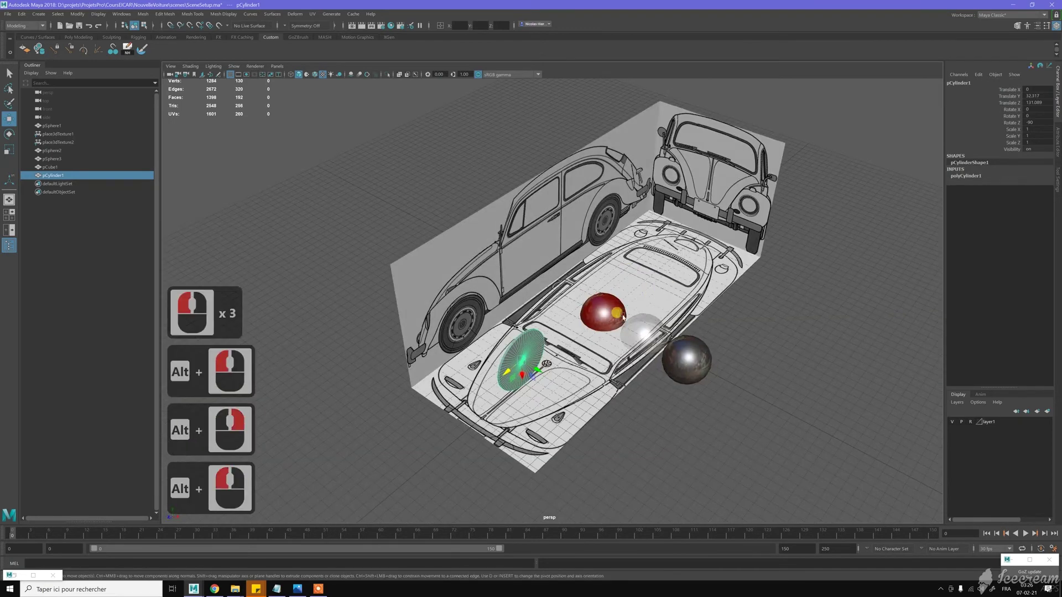
click(647, 330)
shift+click(646, 330)
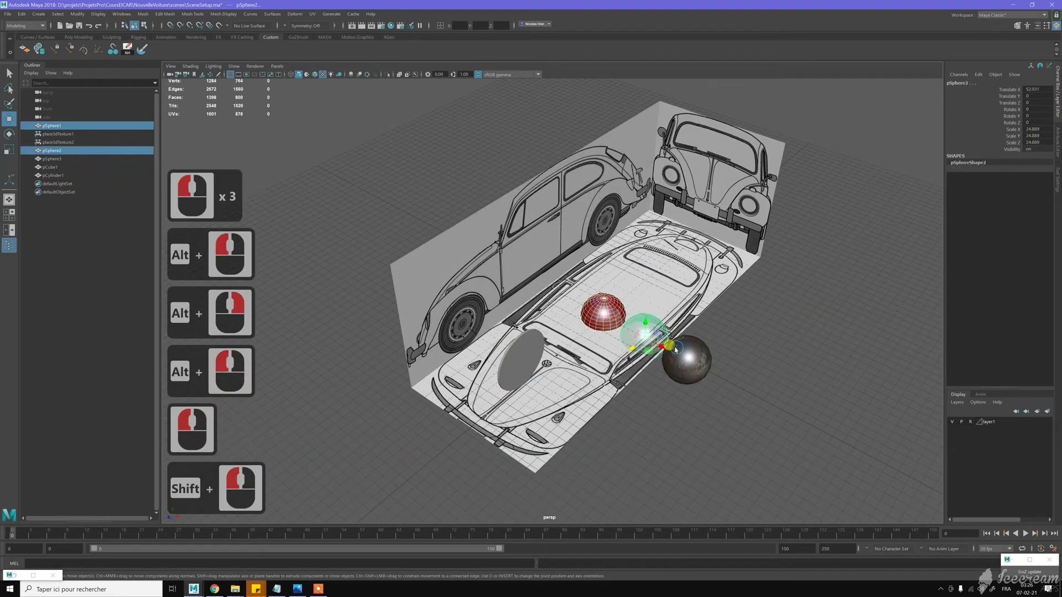
shift+click(698, 358)
alt+drag(744, 369, 664, 359)
alt+right_drag(664, 360, 693, 334)
alt+drag(693, 335, 912, 418)
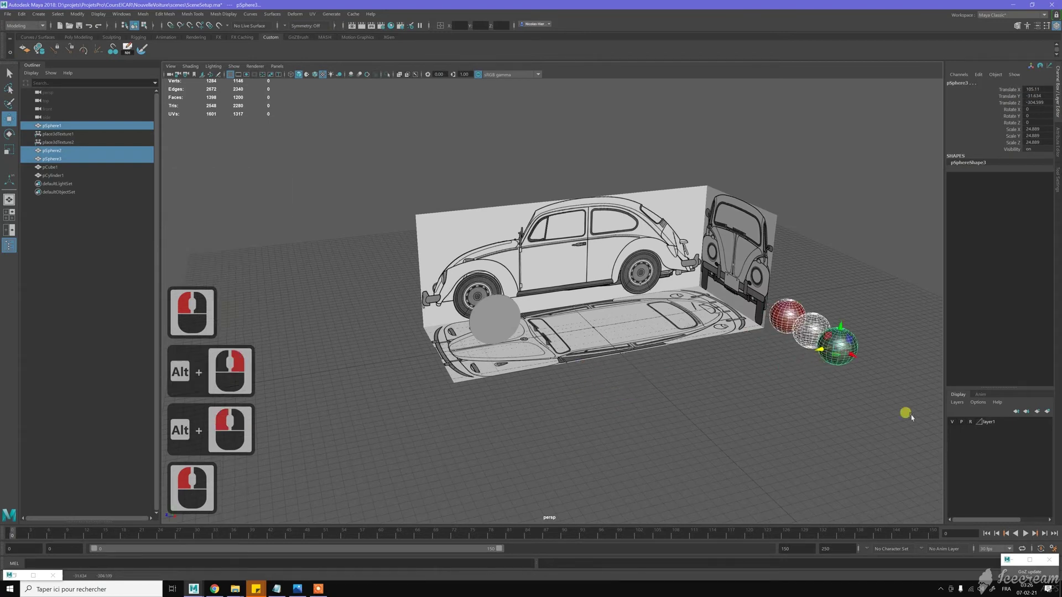
Add the three selected spheres to the blueprint's display layer, layer1, and clear the selection.
click(991, 423)
right_click(987, 425)
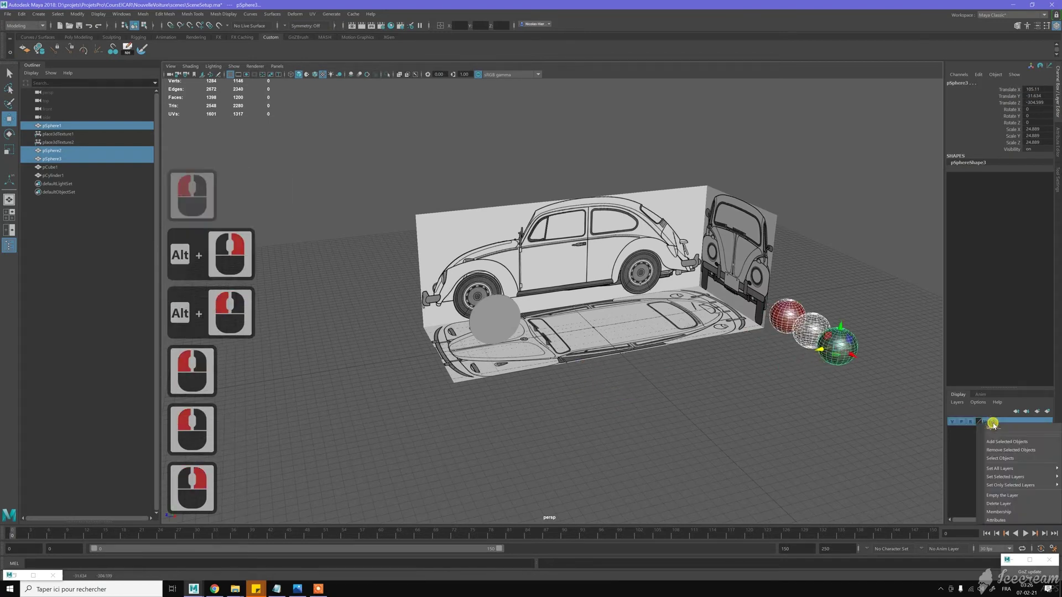
click(1021, 442)
click(789, 363)
alt+middle_drag(790, 363, 741, 388)
alt+drag(741, 387, 725, 359)
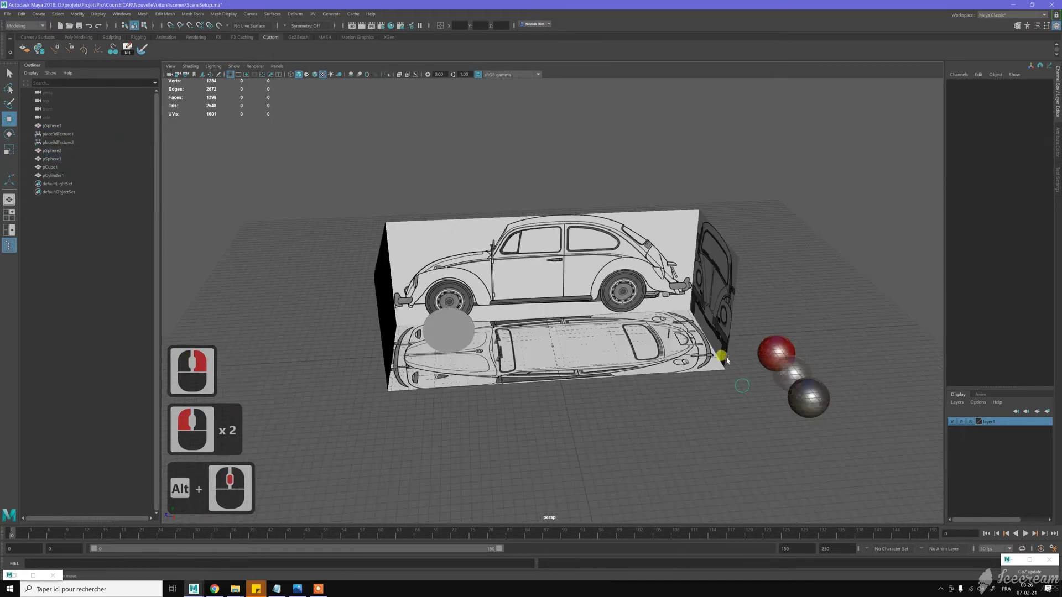
Check which of the spheres, blueprint planes and wheel cylinder can still be selected in the viewport.
click(810, 383)
click(807, 379)
click(796, 365)
click(772, 348)
click(677, 294)
click(658, 279)
click(630, 265)
click(440, 281)
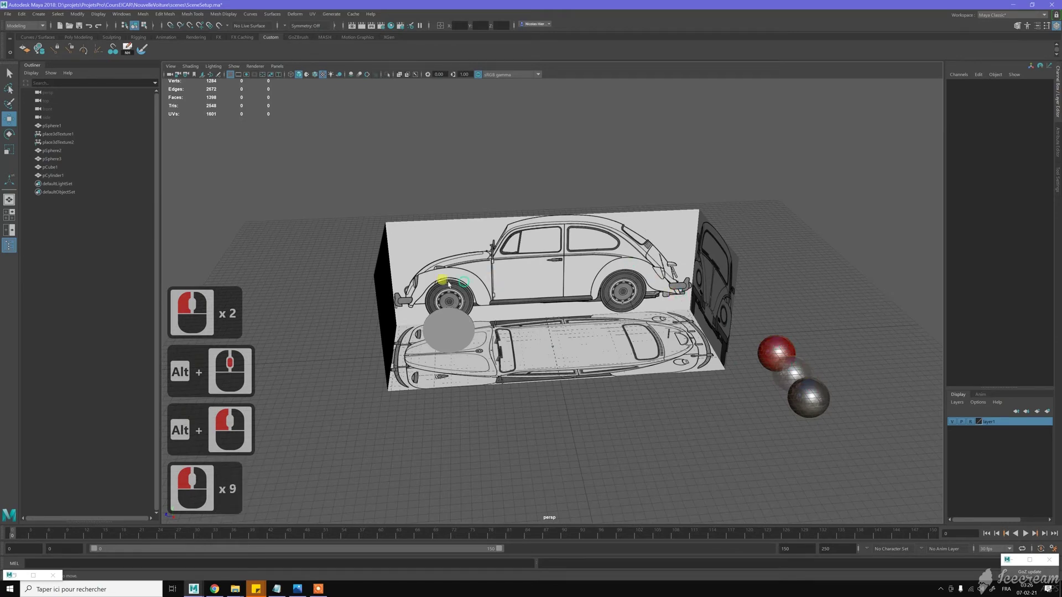
click(430, 303)
alt+drag(584, 377, 496, 349)
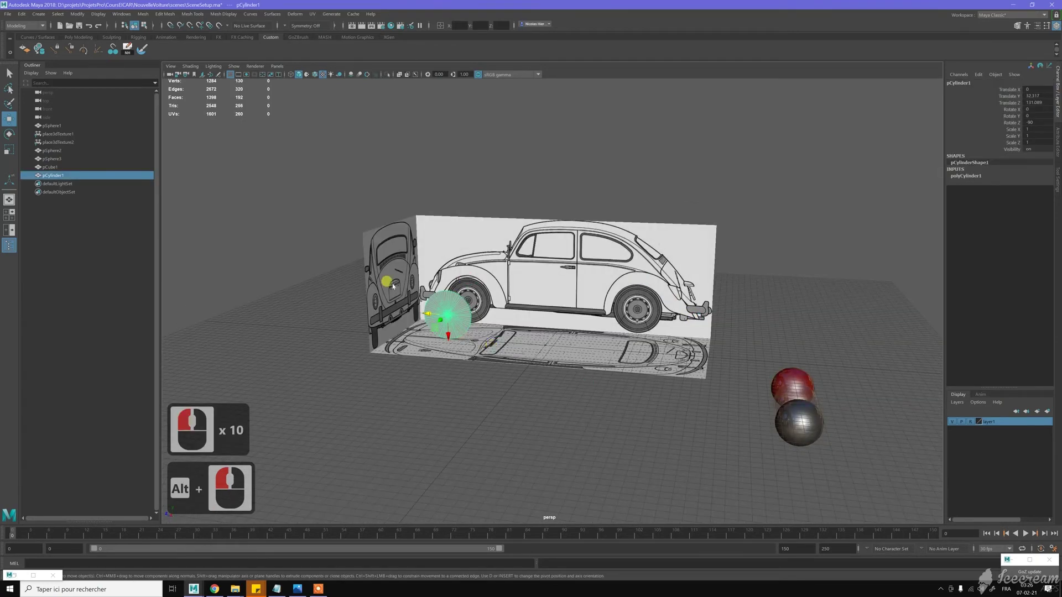
click(369, 271)
click(560, 308)
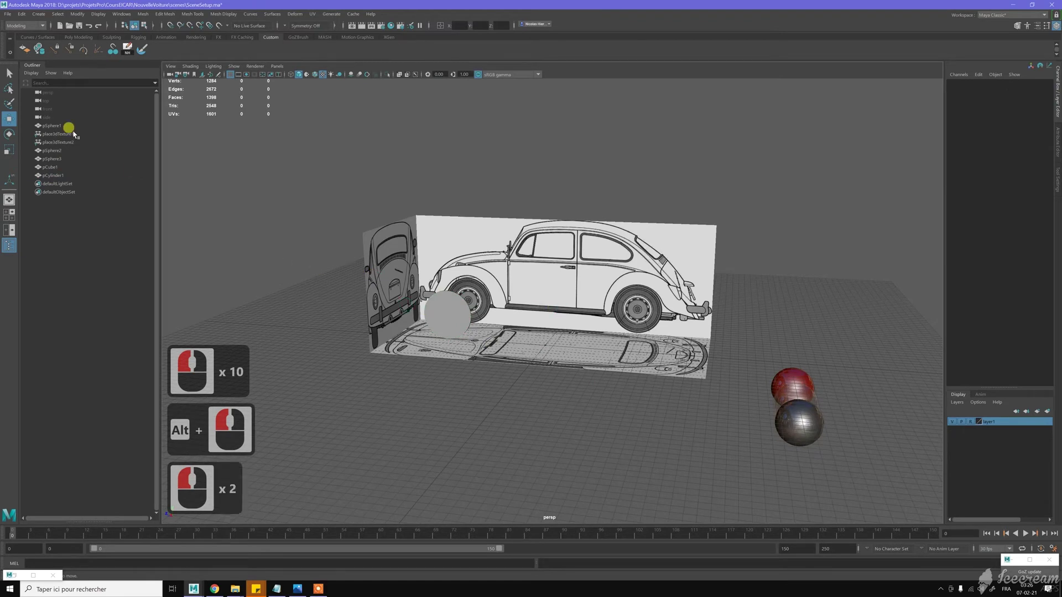
Rename the red sphere pSphere1 as MateriauCarrosserie.
click(51, 125)
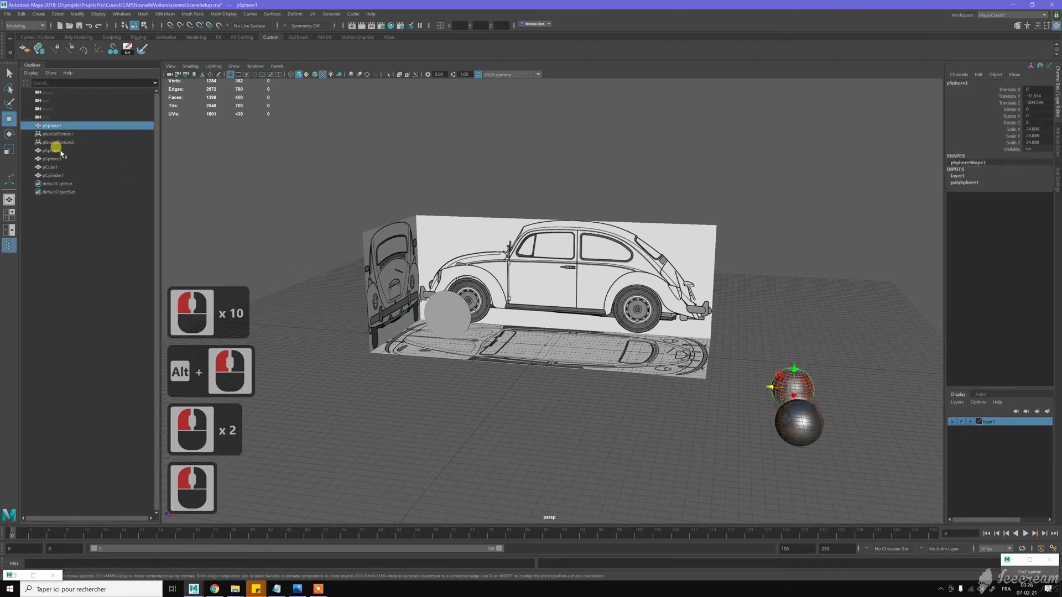
alt+drag(696, 297, 744, 293)
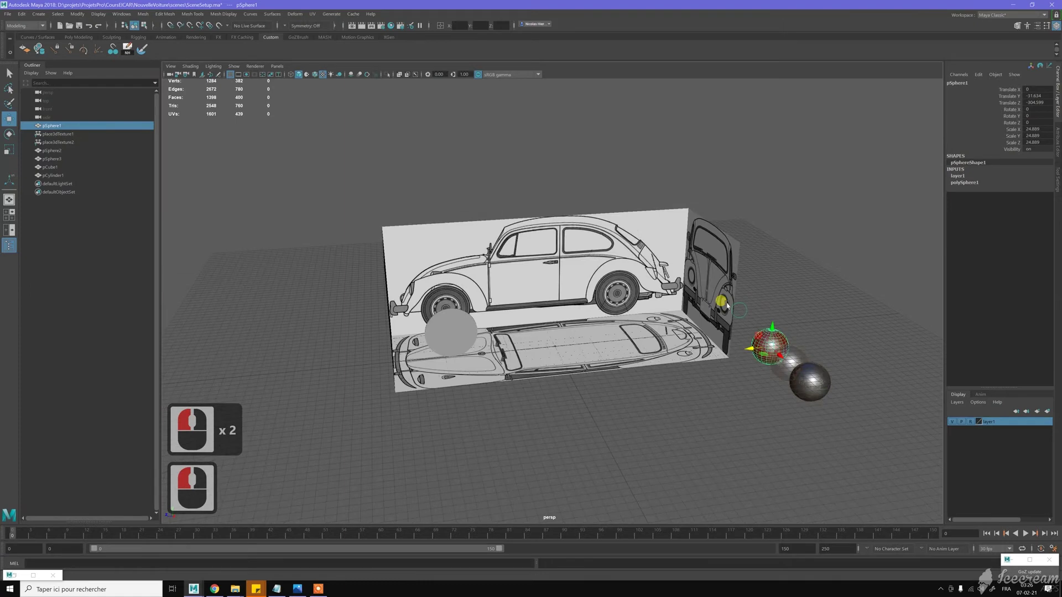
double_click(52, 126)
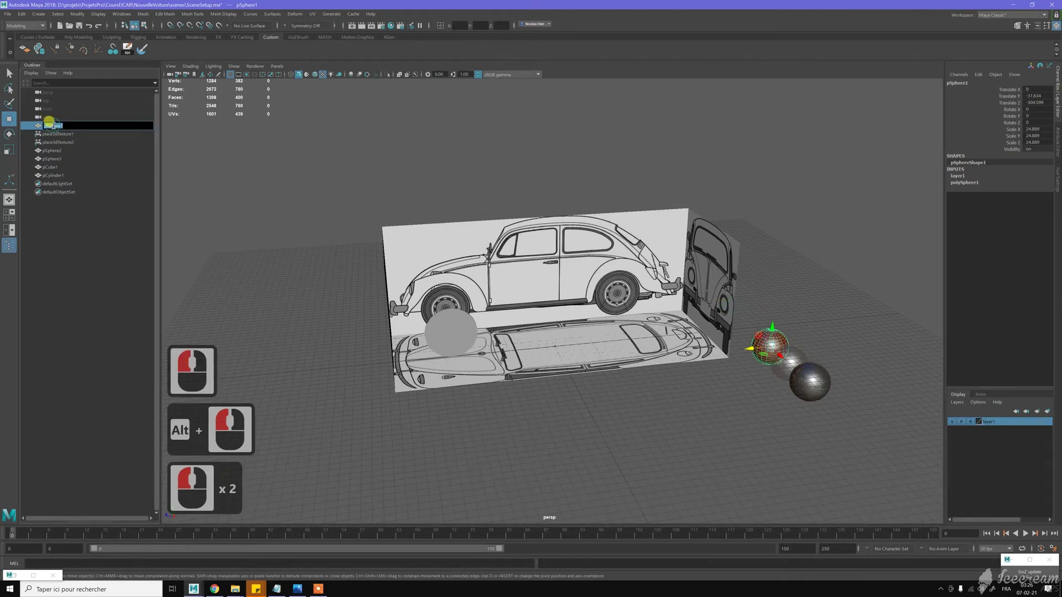
text(Materiau)
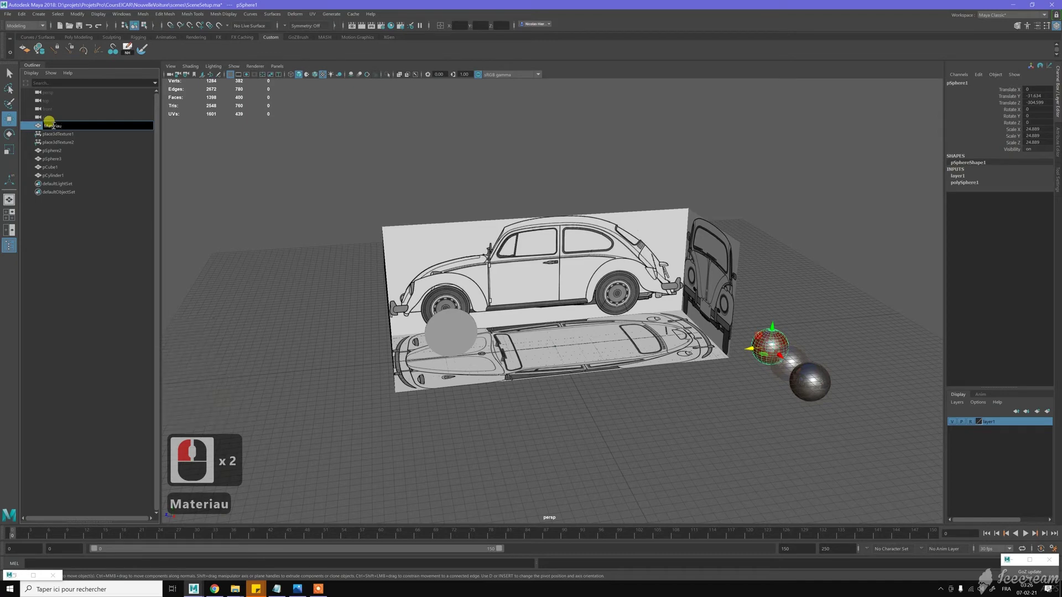
text(Carrosse)
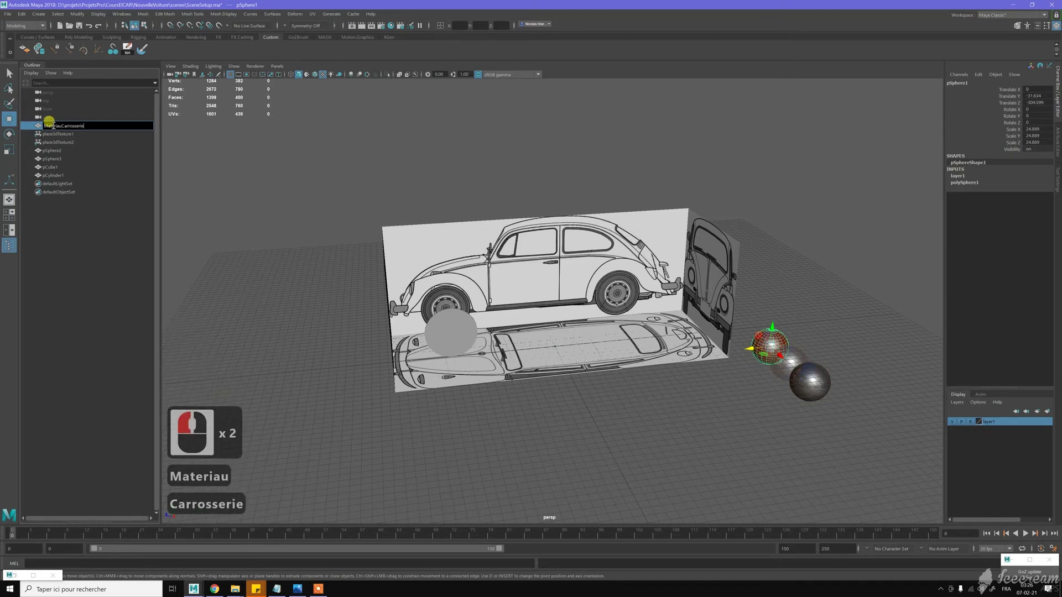
text(rie)
key(Return)
Rename the middle sphere pSphere2 as MateriauChrome.
click(68, 150)
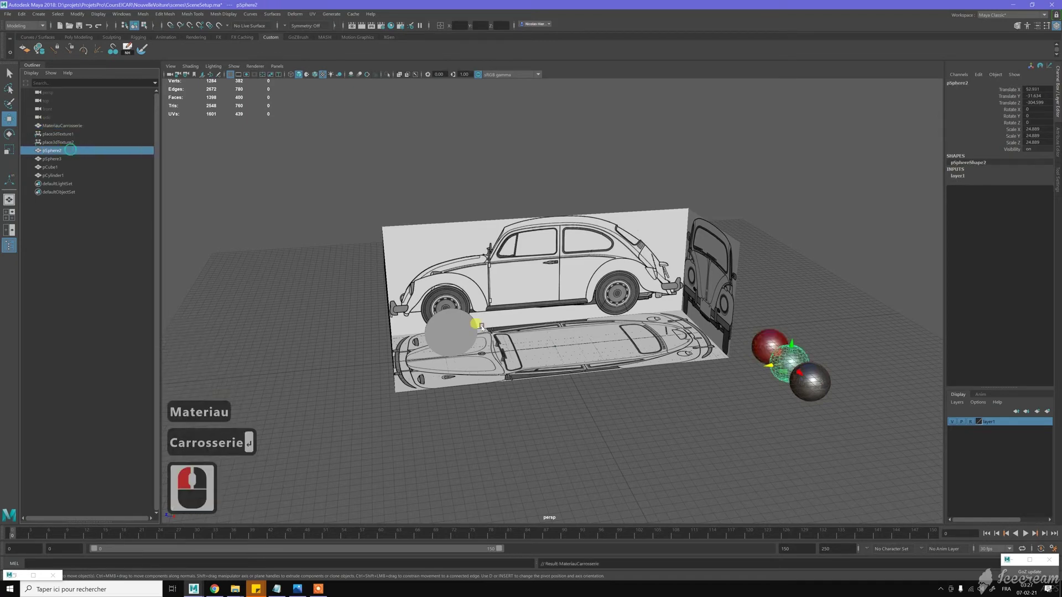
double_click(46, 152)
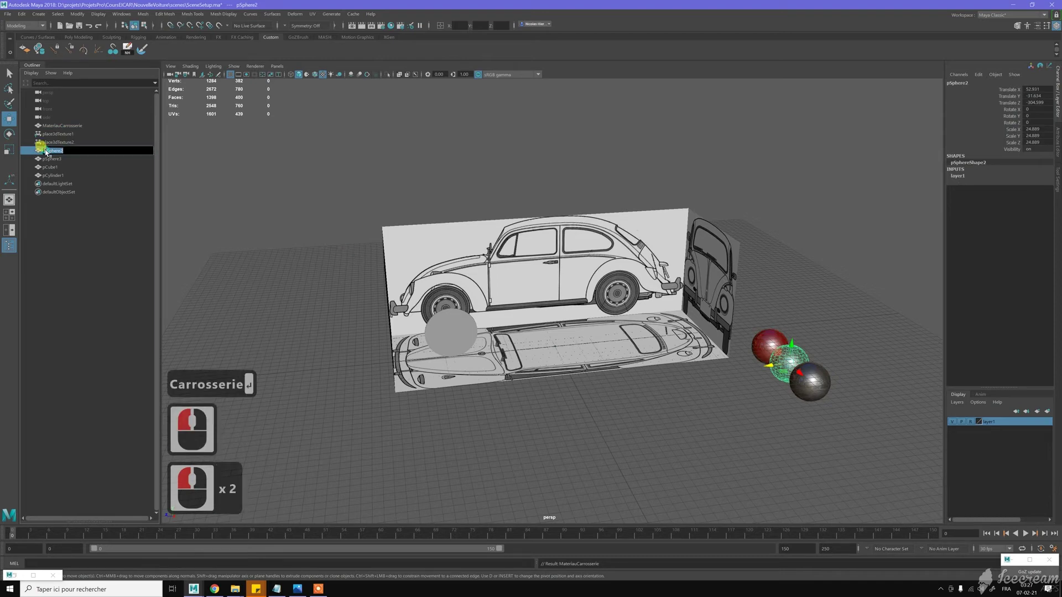
text(MateriauChro)
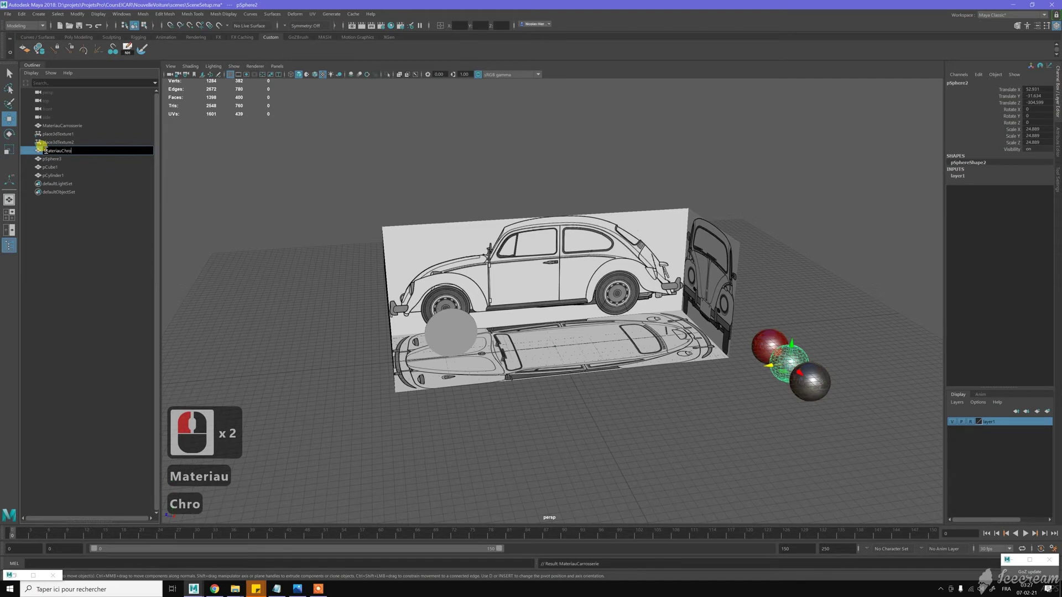
text(me)
key(Return)
Rename the dark metallic sphere pSphere3 as MateriauChrome0.
click(52, 159)
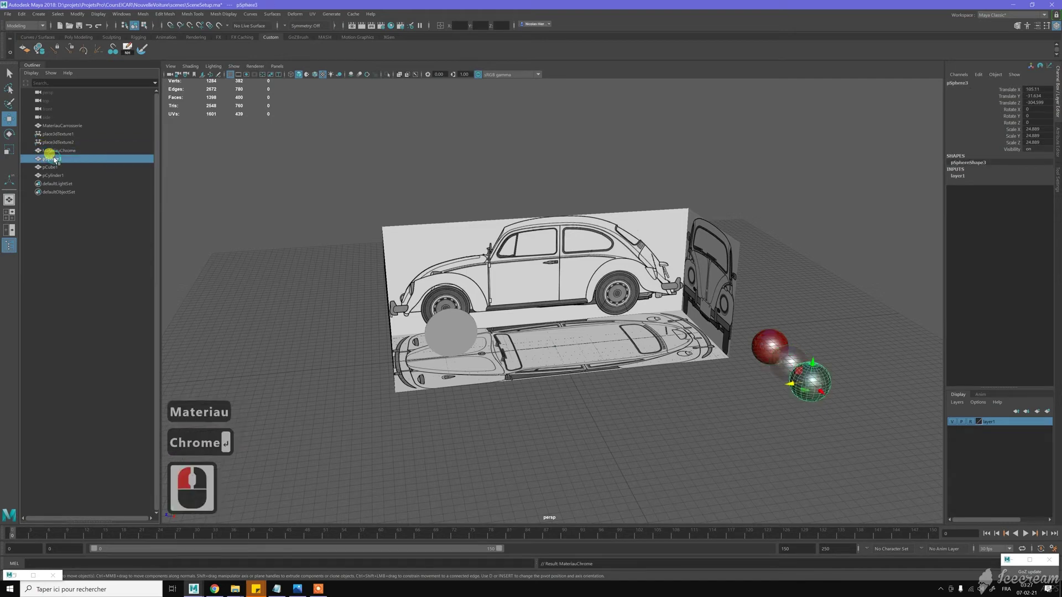
double_click(53, 159)
text(Ma)
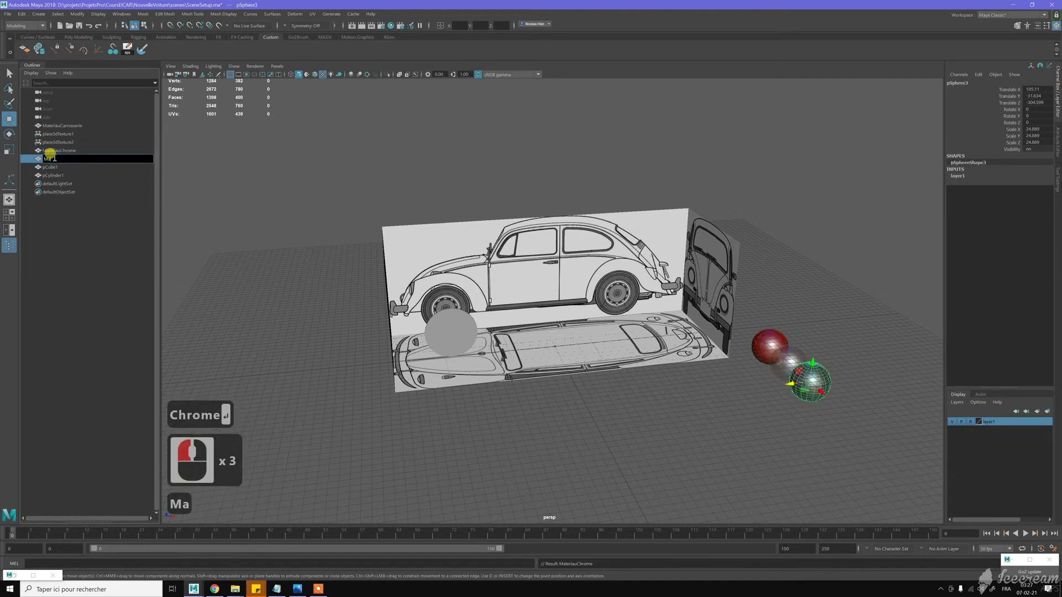
text(teriauChrome)
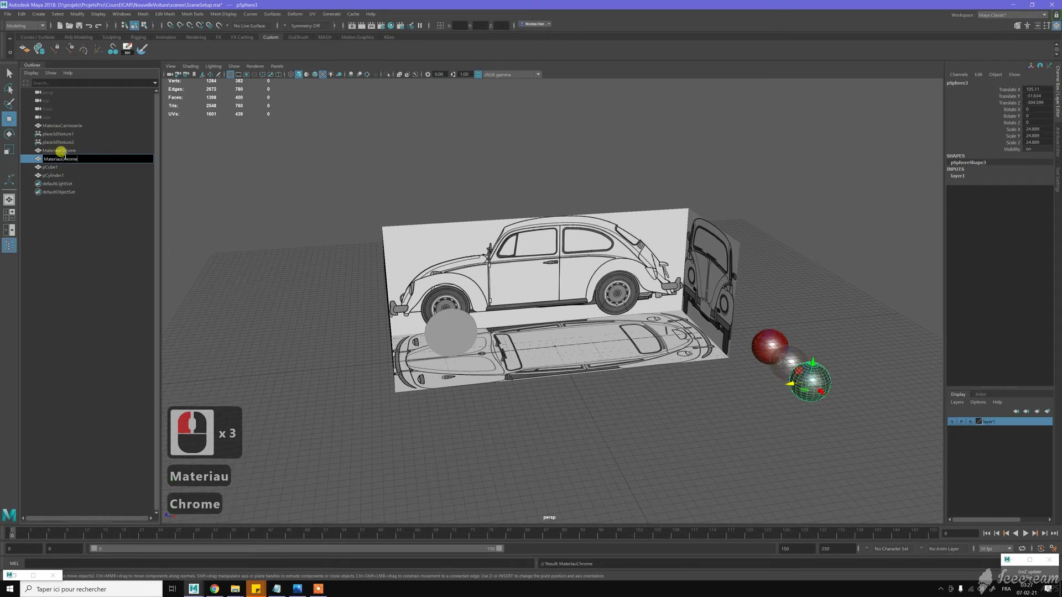
text(0)
Change the name of the transparent middle sphere to MateriauVerre.
click(65, 149)
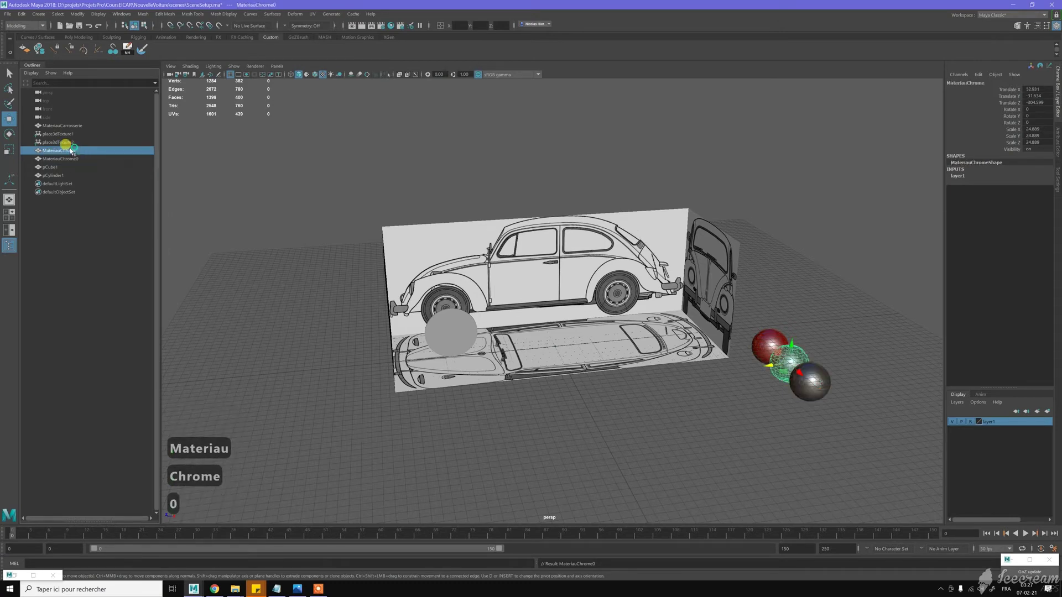
double_click(76, 151)
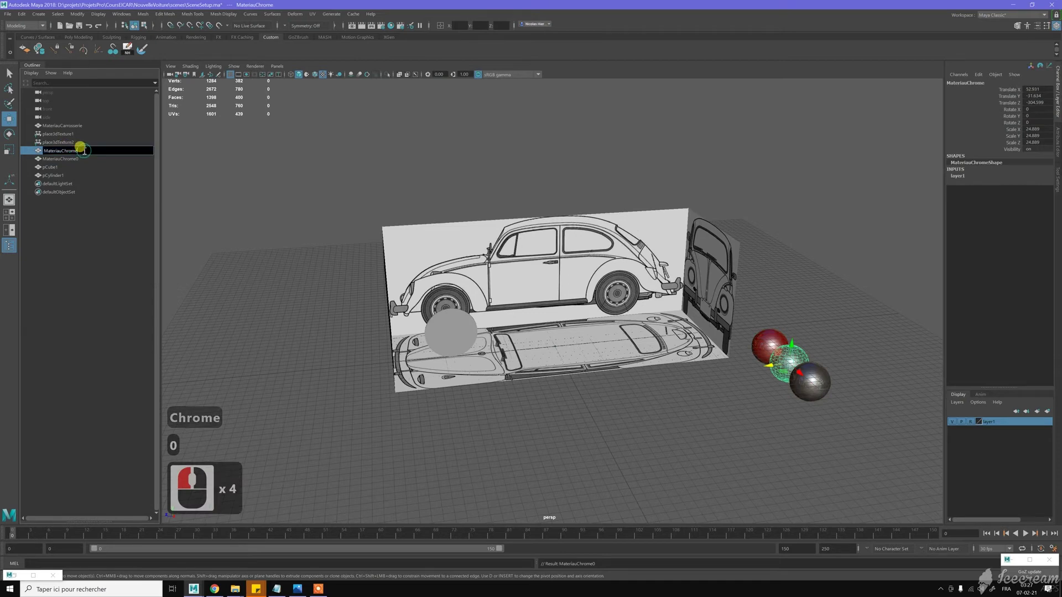
key(BackSpace)
key(BackSpace)
key(BackSpace)
key(BackSpace)
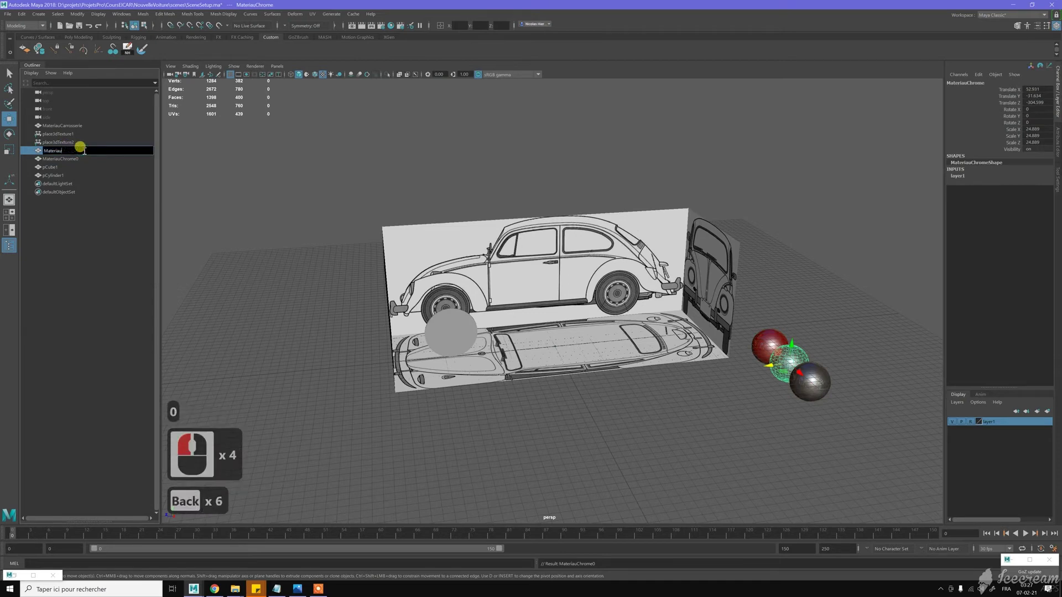
text(Verre)
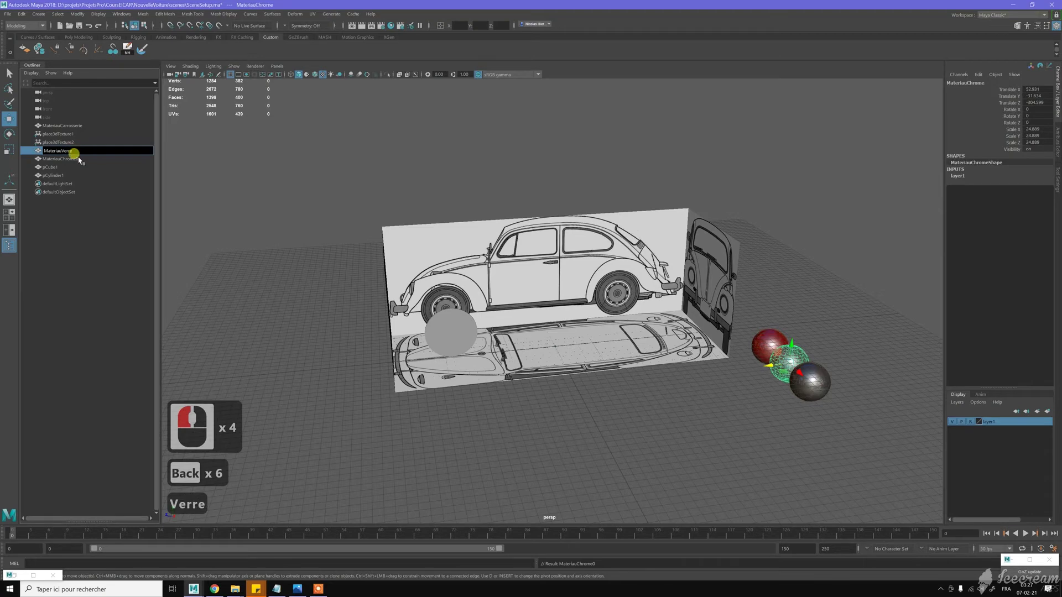
Correct the dark metallic sphere's name to MateriauChrome, without the trailing 0.
click(82, 159)
double_click(85, 159)
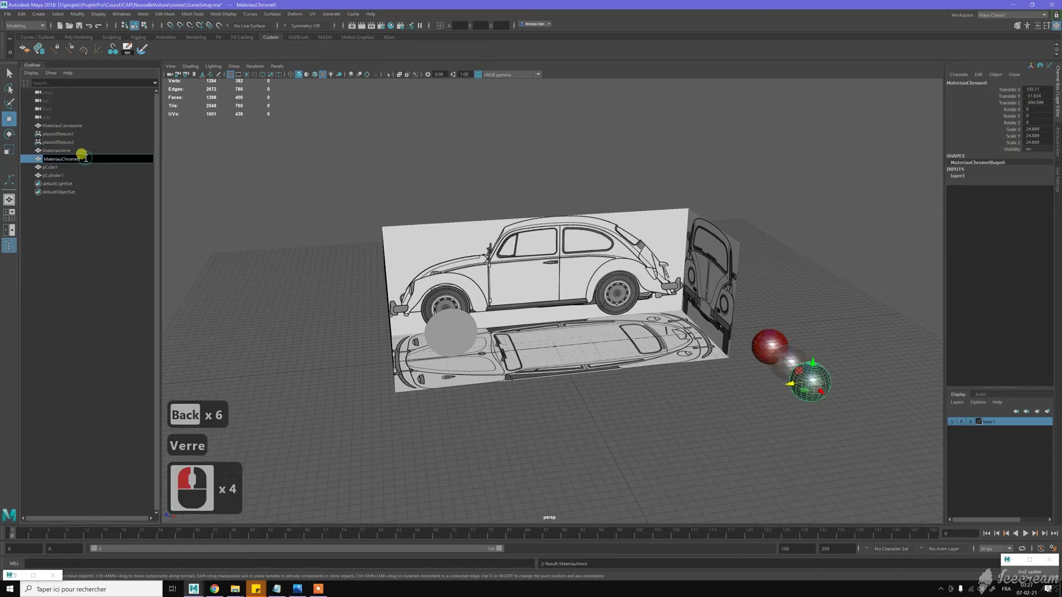
key(BackSpace)
Rename the blueprint box pCube1 as REF_PLANS.
click(62, 167)
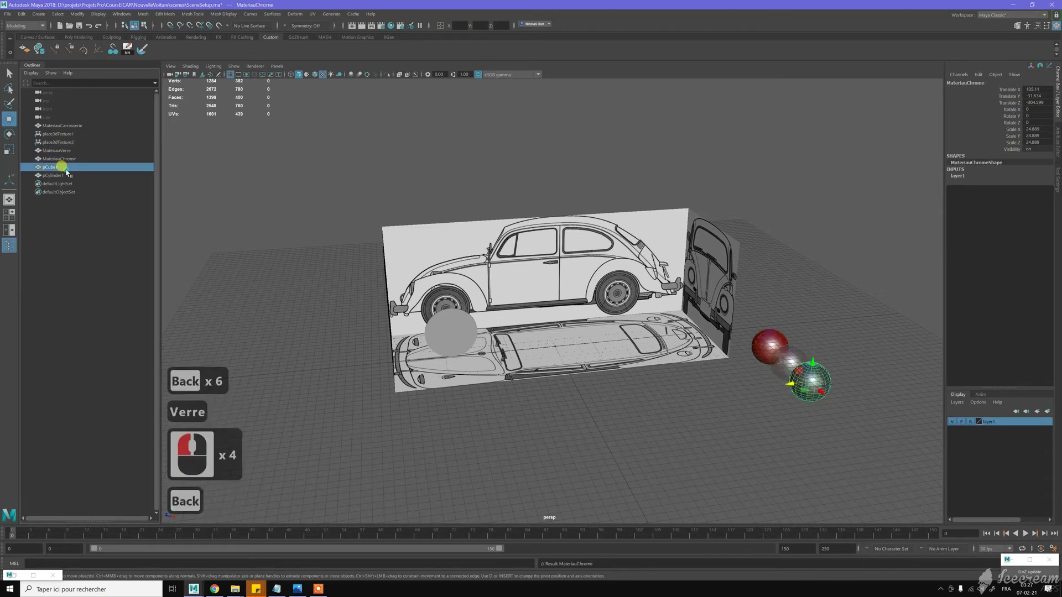
double_click(62, 168)
text(REF_P)
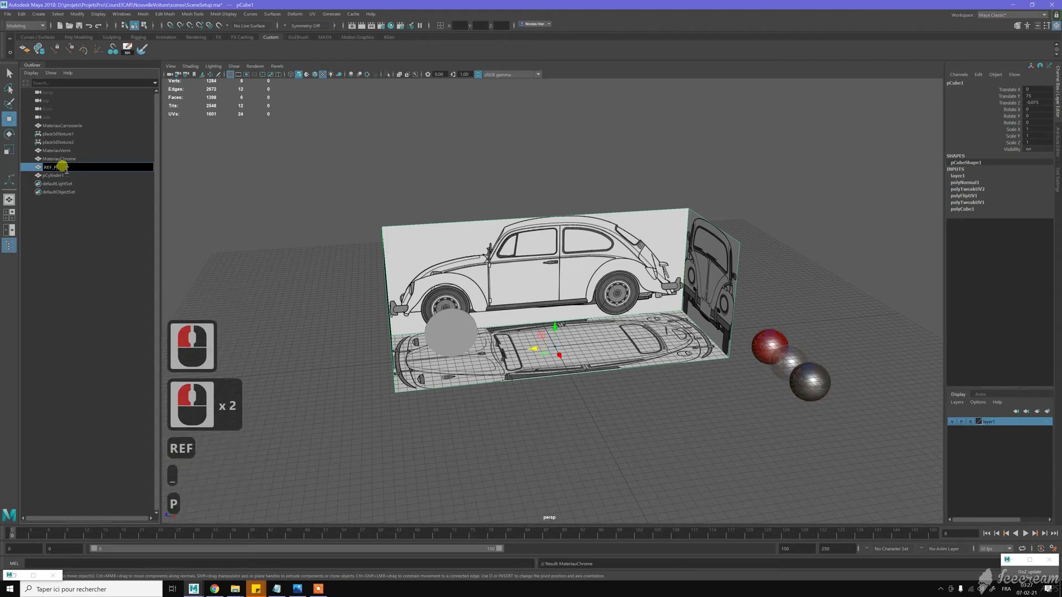
text(LANS)
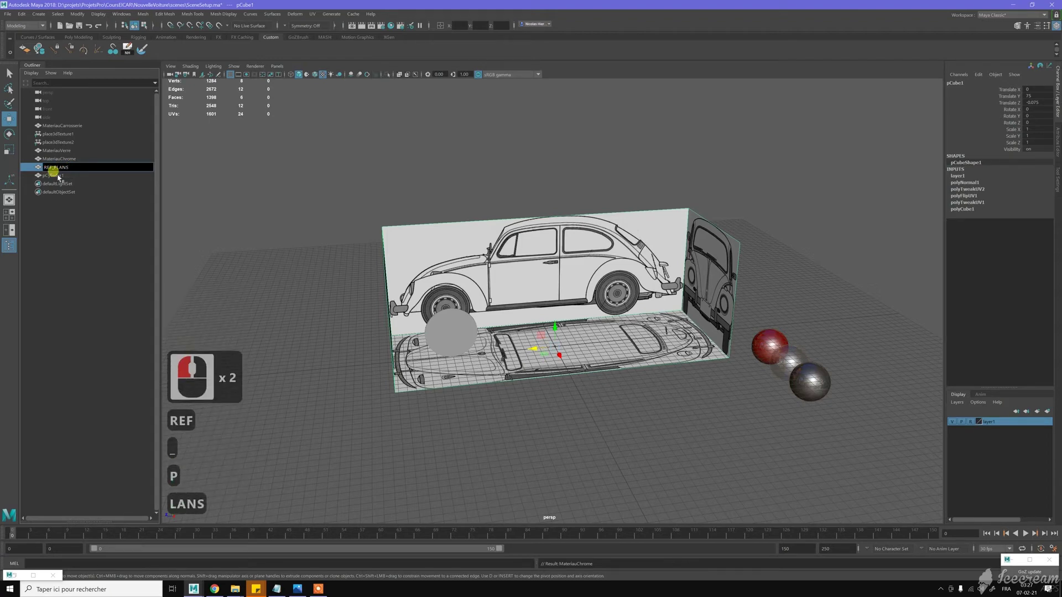
click(54, 175)
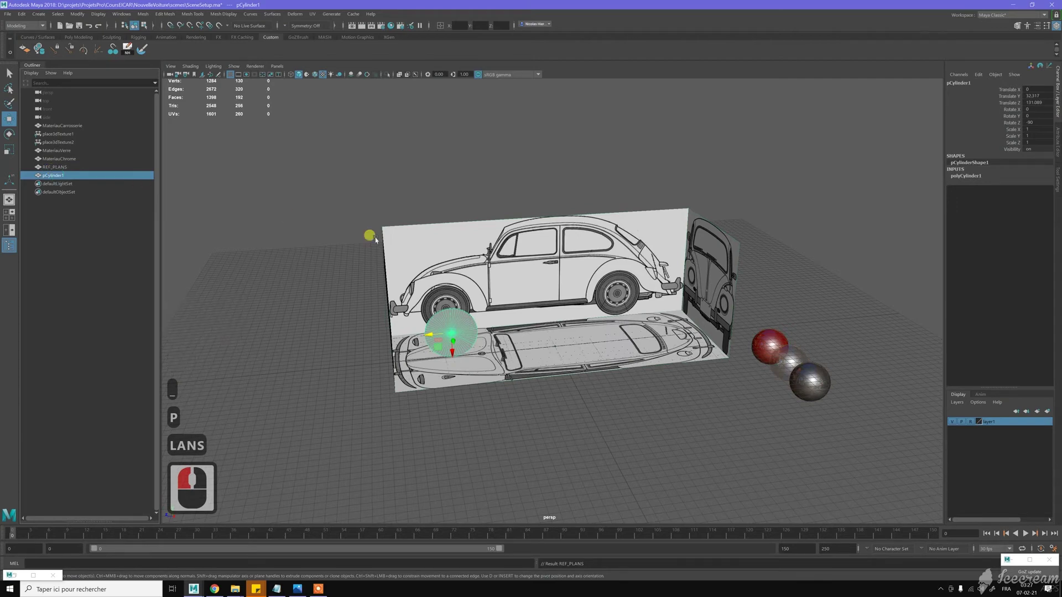
Inspect the blueprints from several angles and test what can be selected directly in the viewport.
alt+drag(330, 221, 461, 230)
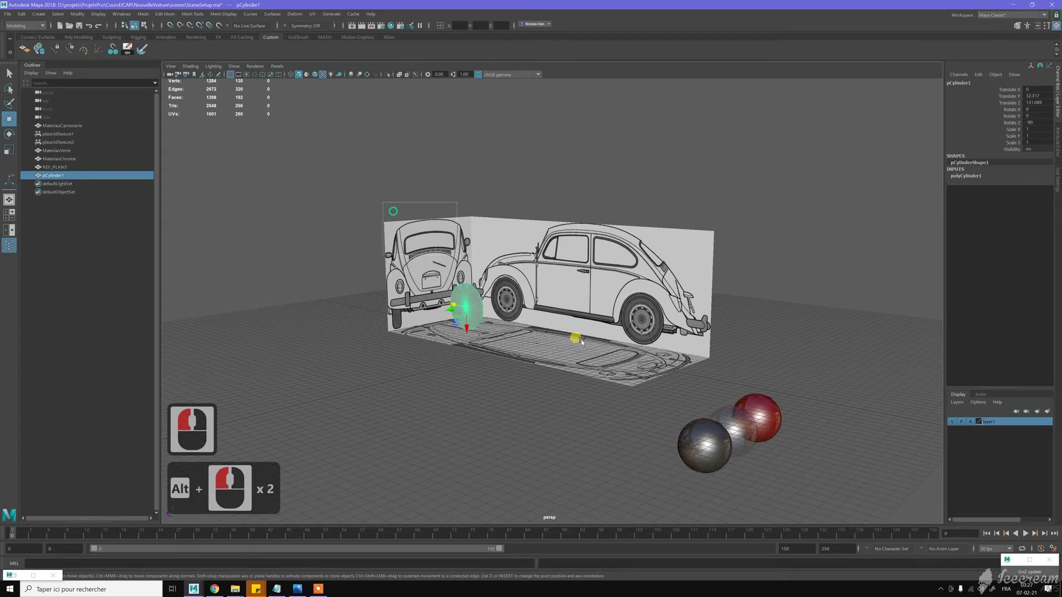
drag(578, 339, 528, 308)
alt+drag(489, 263, 577, 297)
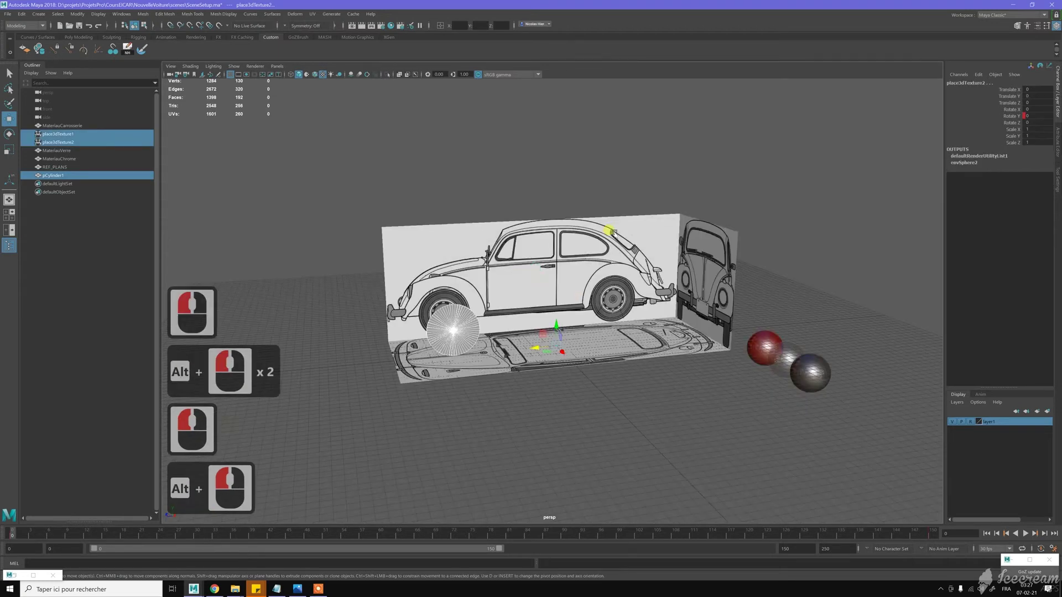
alt+drag(490, 267, 583, 239)
click(479, 263)
click(481, 265)
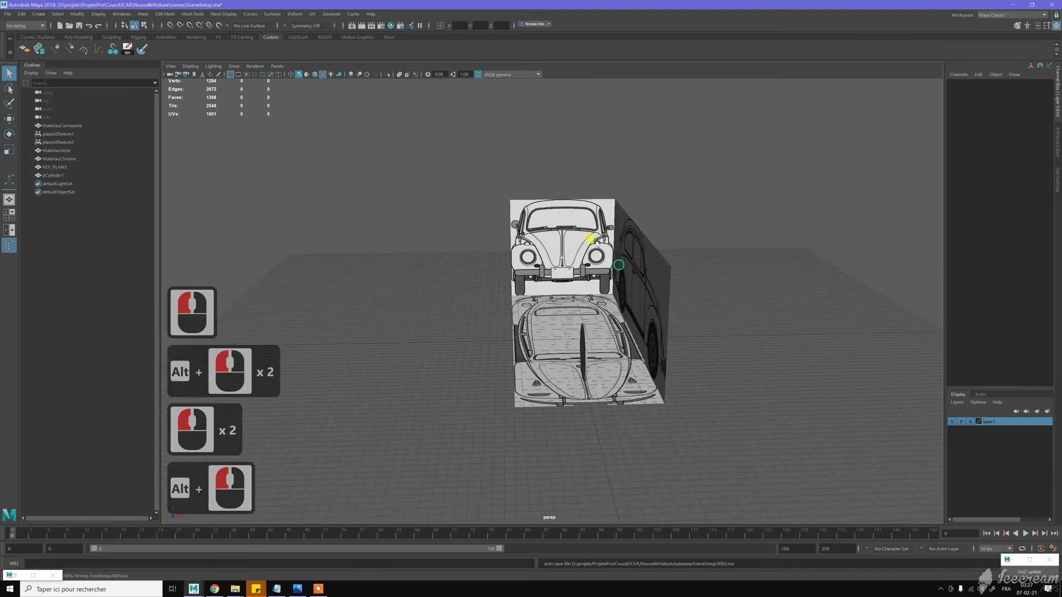
click(583, 239)
alt+drag(671, 243, 566, 259)
click(231, 211)
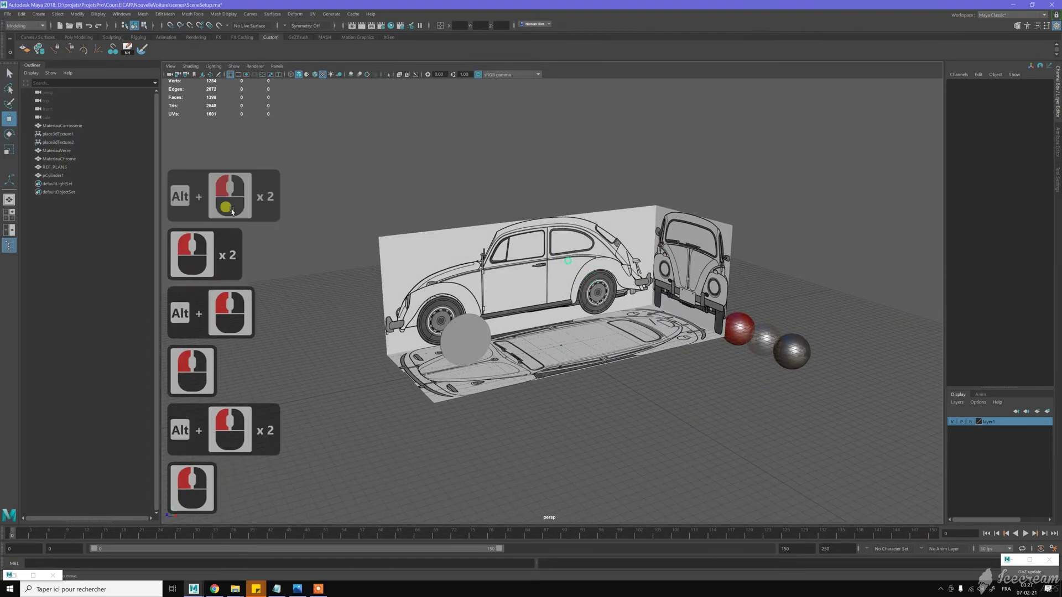
Select REF_PLANS through its scene node and move it slightly along Z, to about 2.3.
click(66, 167)
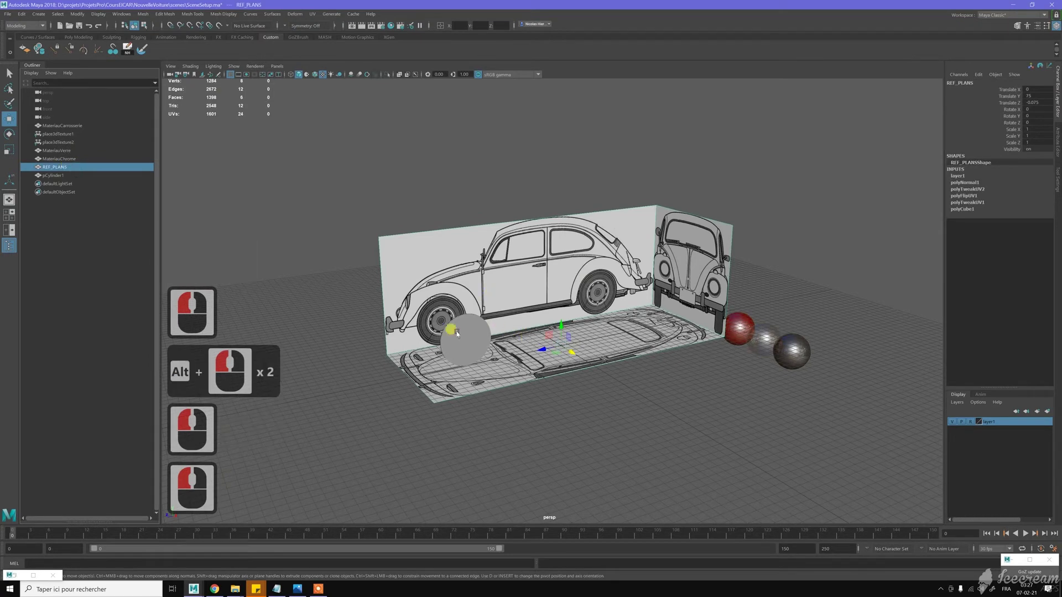
drag(534, 349, 539, 348)
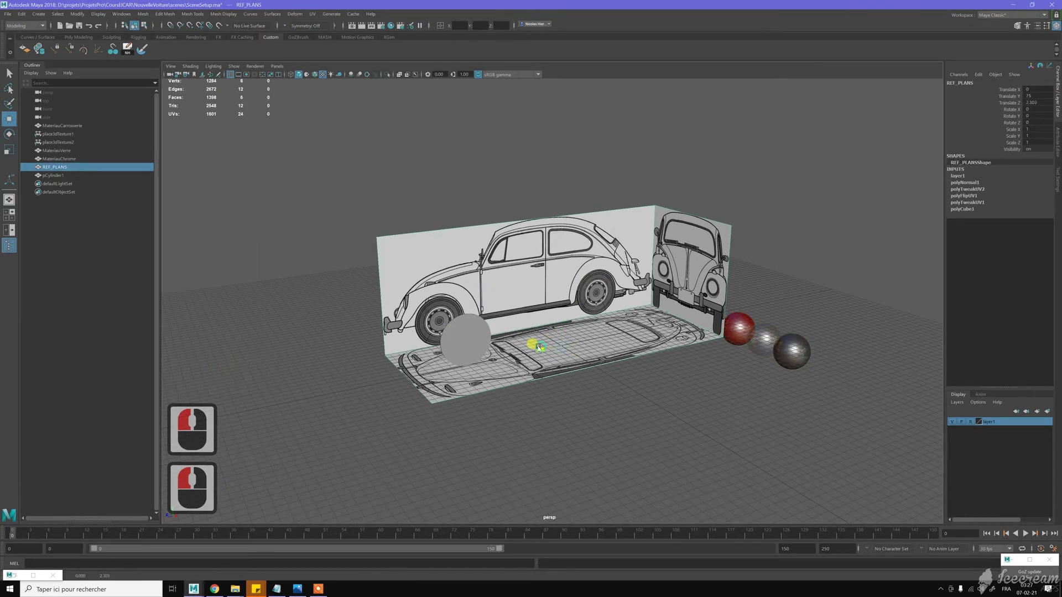
alt+drag(633, 289, 623, 291)
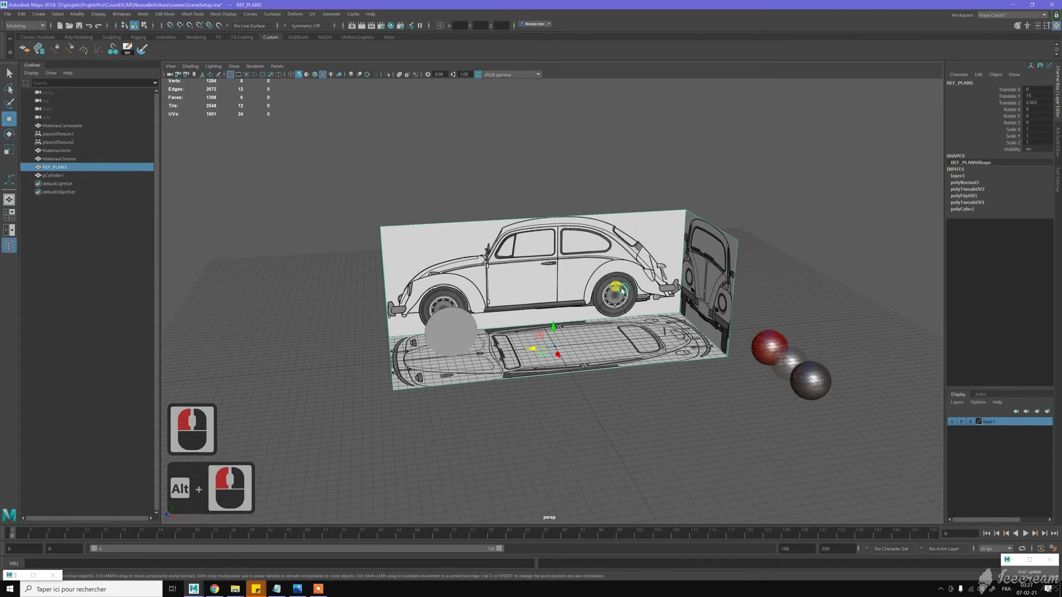
Switch the single perspective view to the four-view layout.
middle_click(653, 373)
middle_click(653, 374)
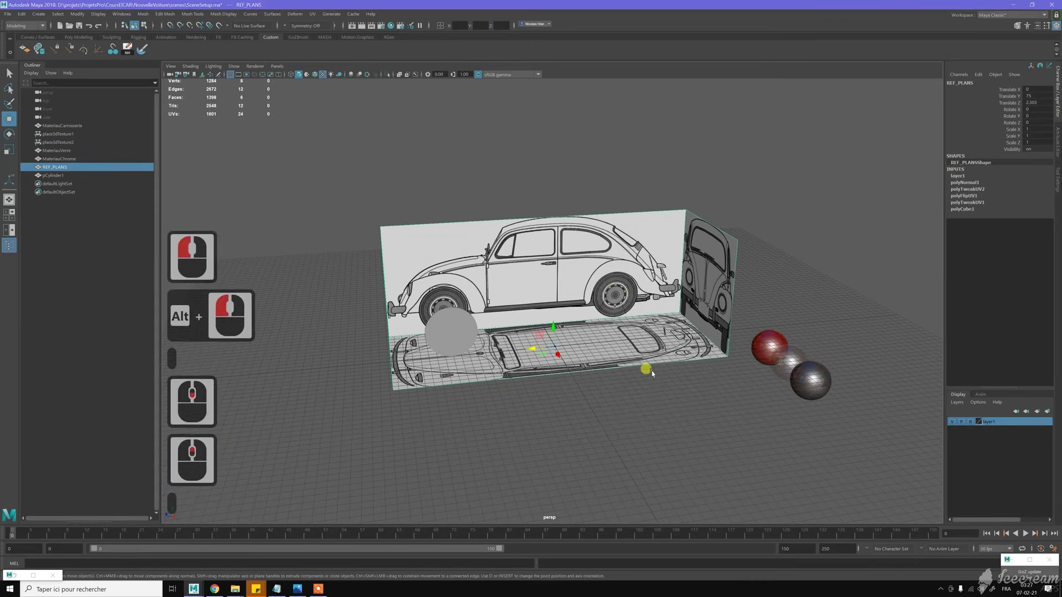
alt+drag(652, 374, 647, 368)
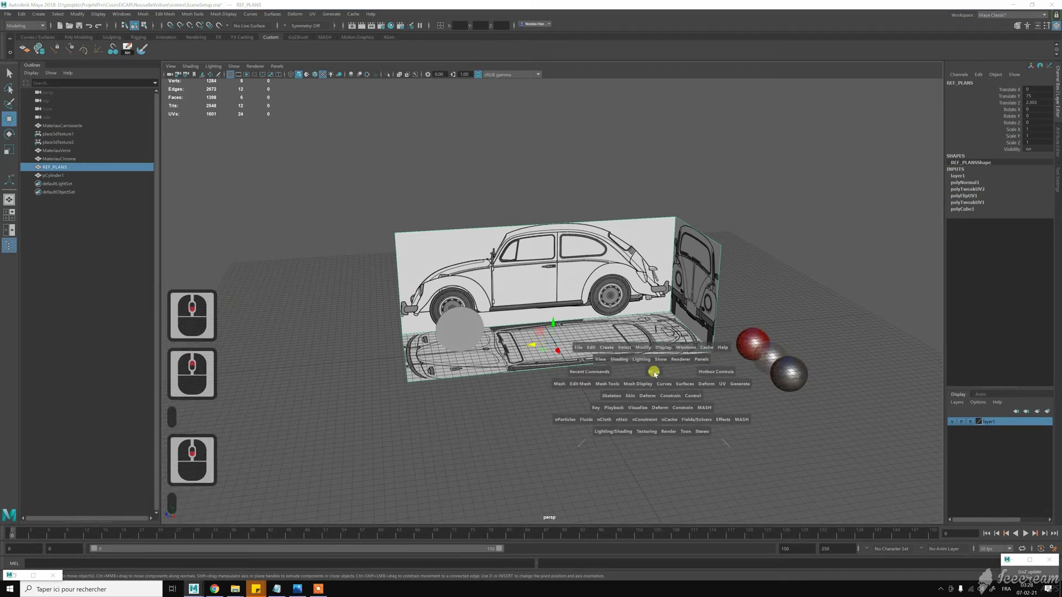
click(9, 215)
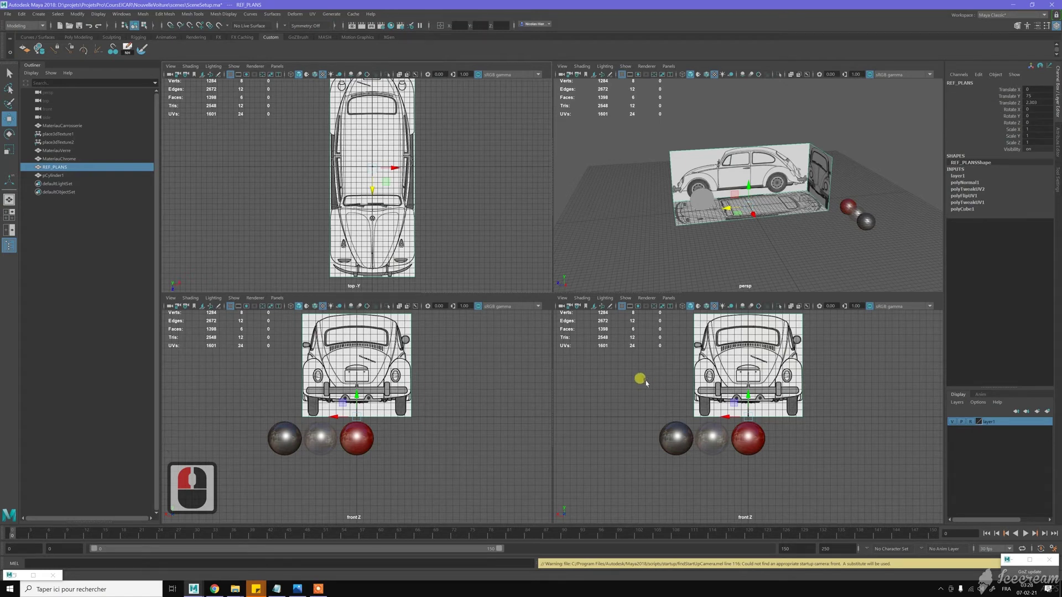
Apply the predefined Right Side view to the front-view viewport beneath the perspective view and fit the whole car profile in it.
click(562, 298)
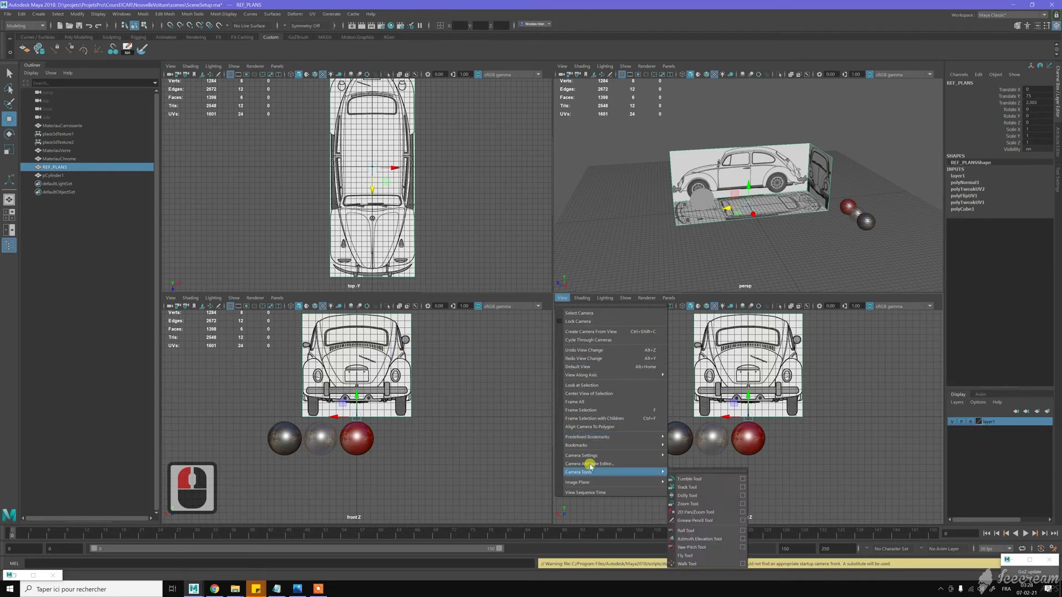
click(626, 438)
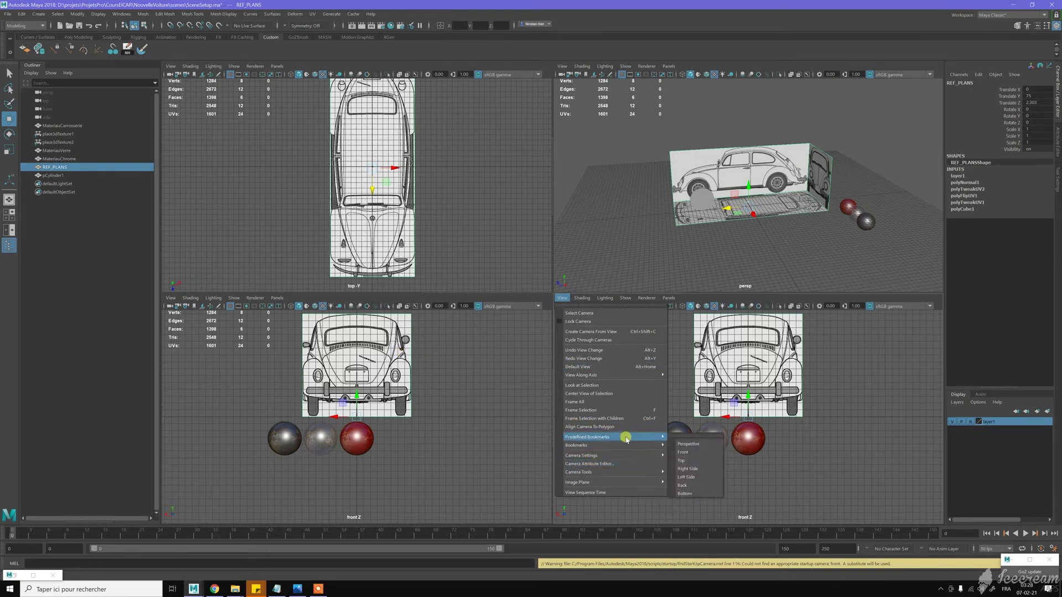
click(695, 469)
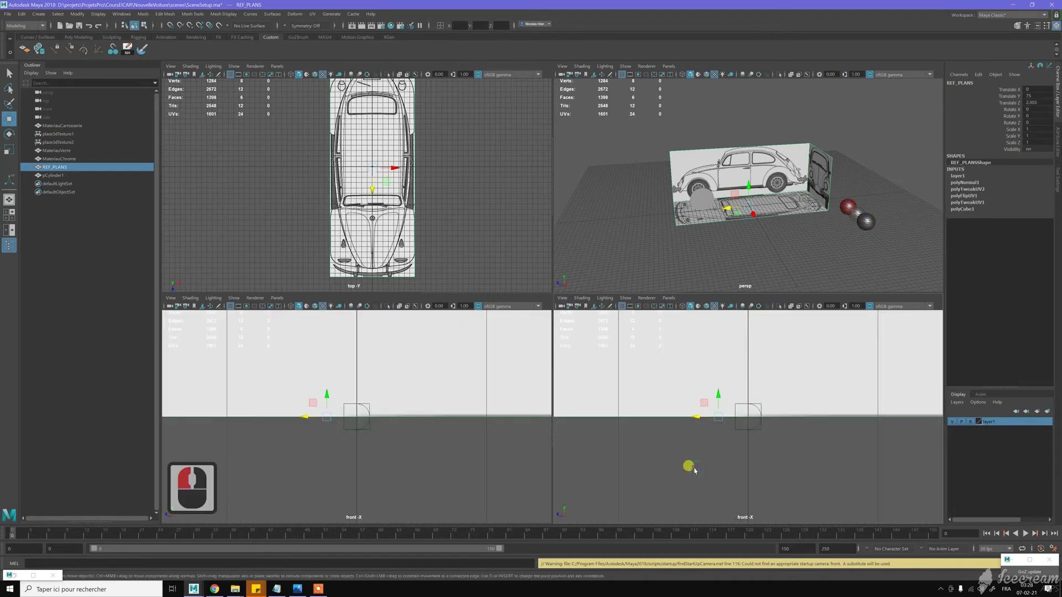
scroll(691, 470, down, 20)
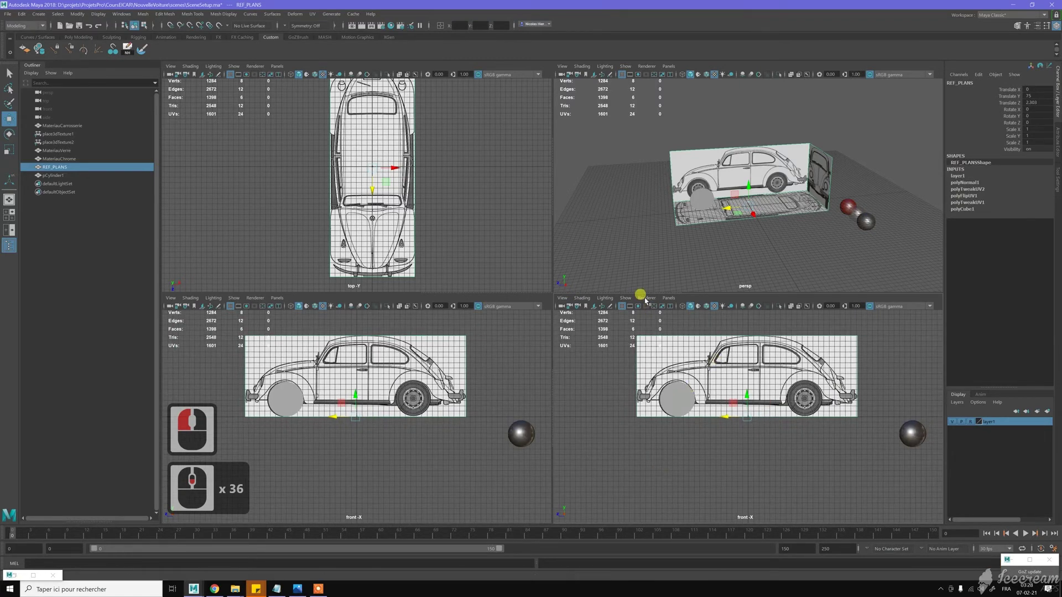
scroll(641, 310, up, 2)
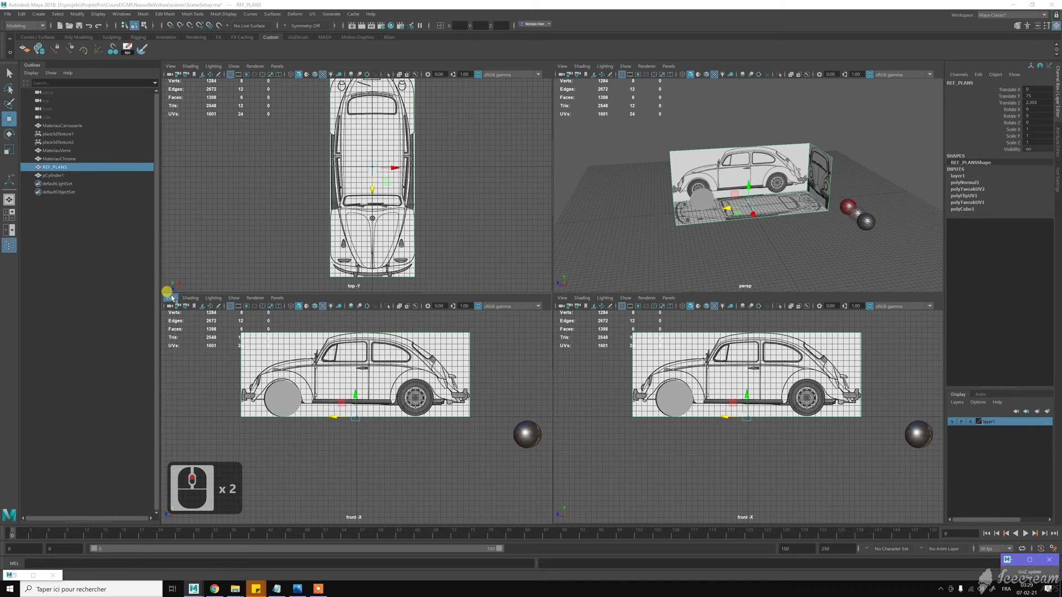
Try to assign the front orthographic camera to the viewport beneath the top view.
click(277, 298)
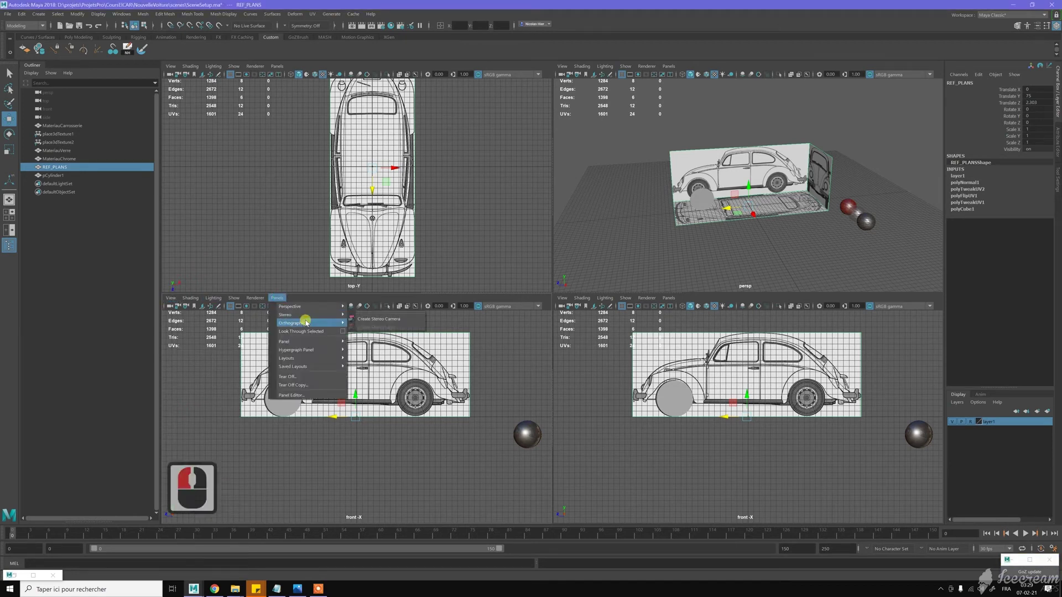
mouse_move(310, 324)
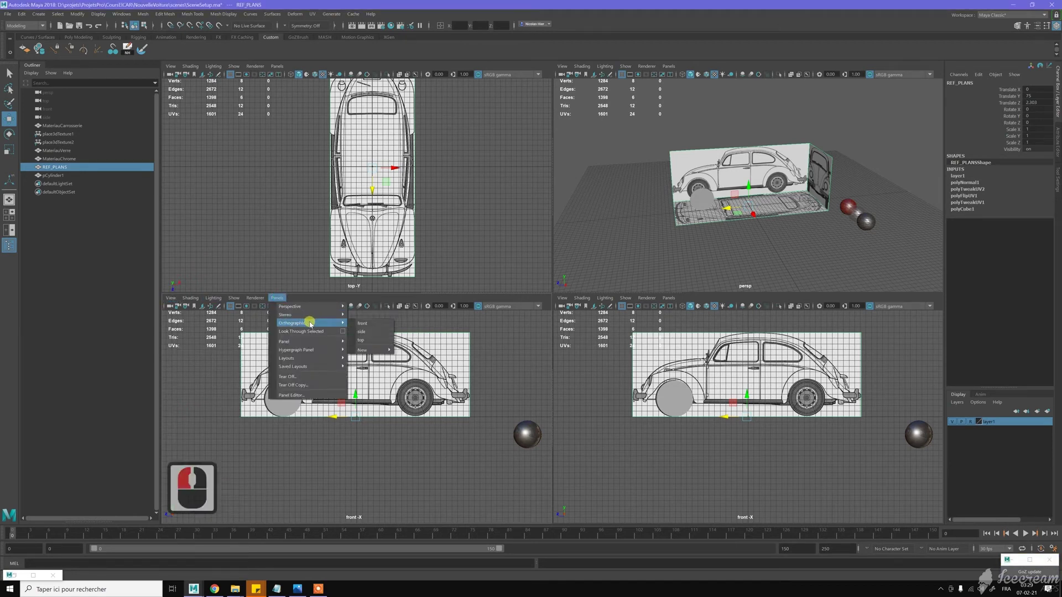
click(370, 324)
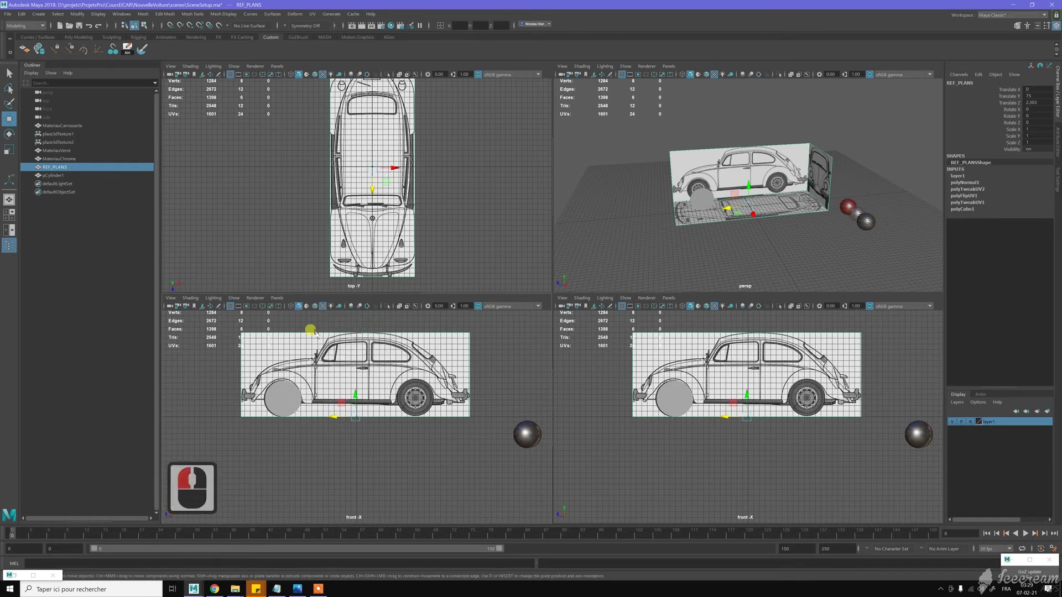
click(279, 300)
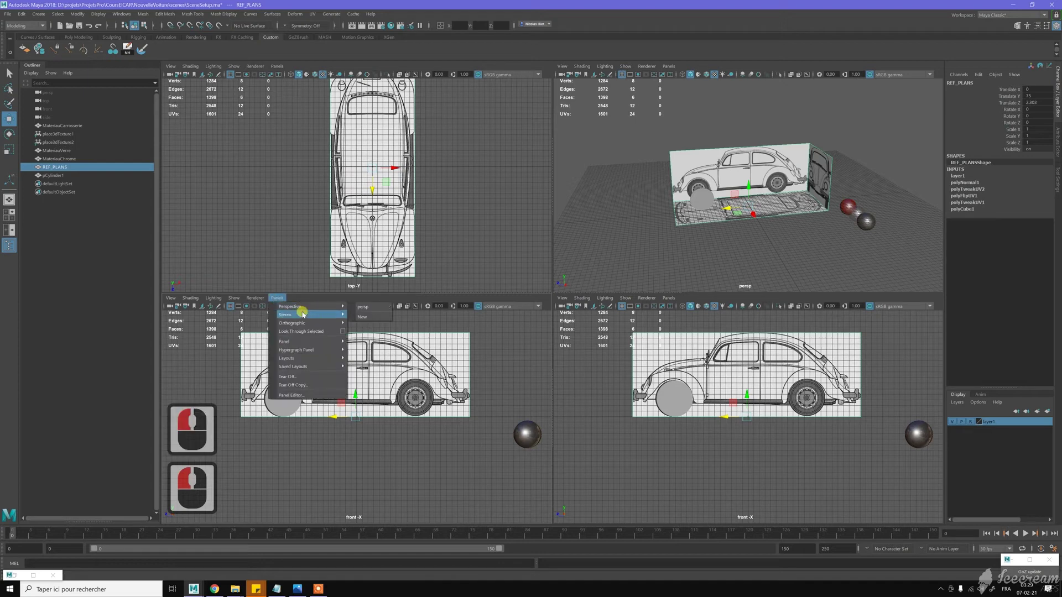
mouse_move(314, 322)
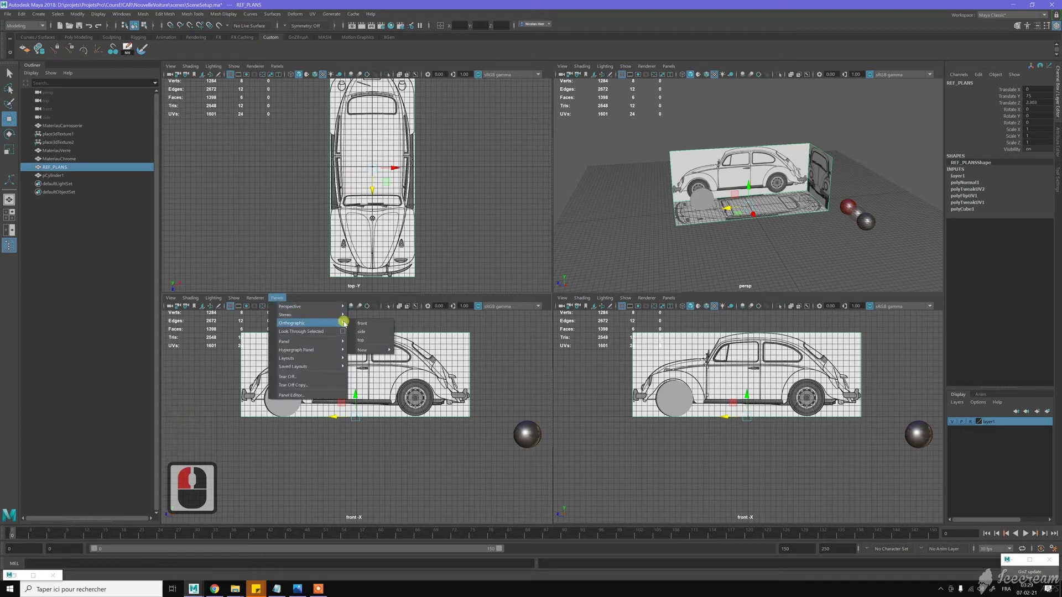
click(346, 320)
scroll(369, 365, up, 4)
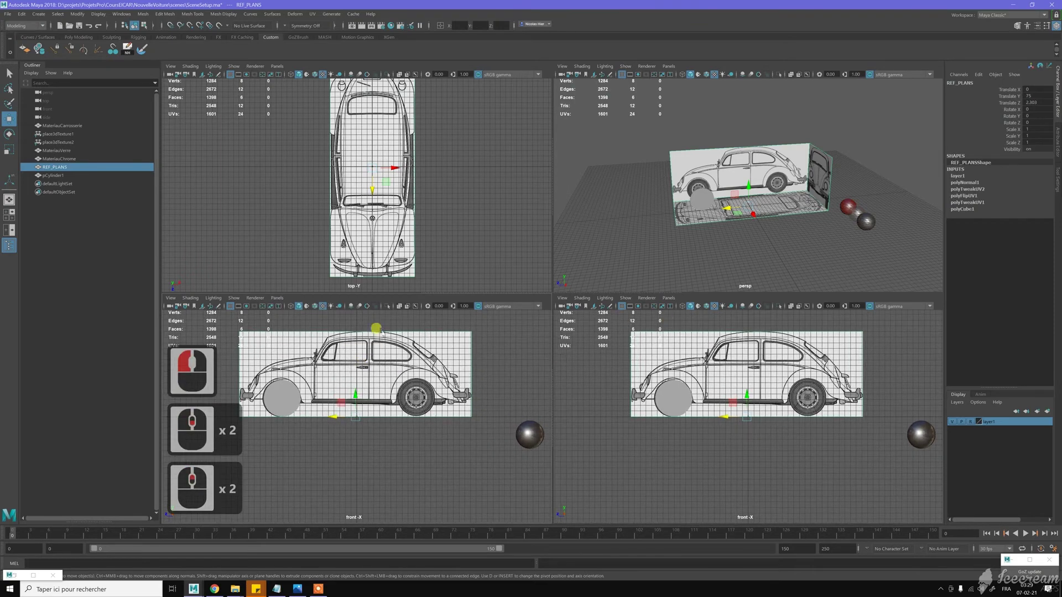
Apply the predefined Front view to the viewport beneath the top view and fit the car's front blueprint in it.
click(171, 298)
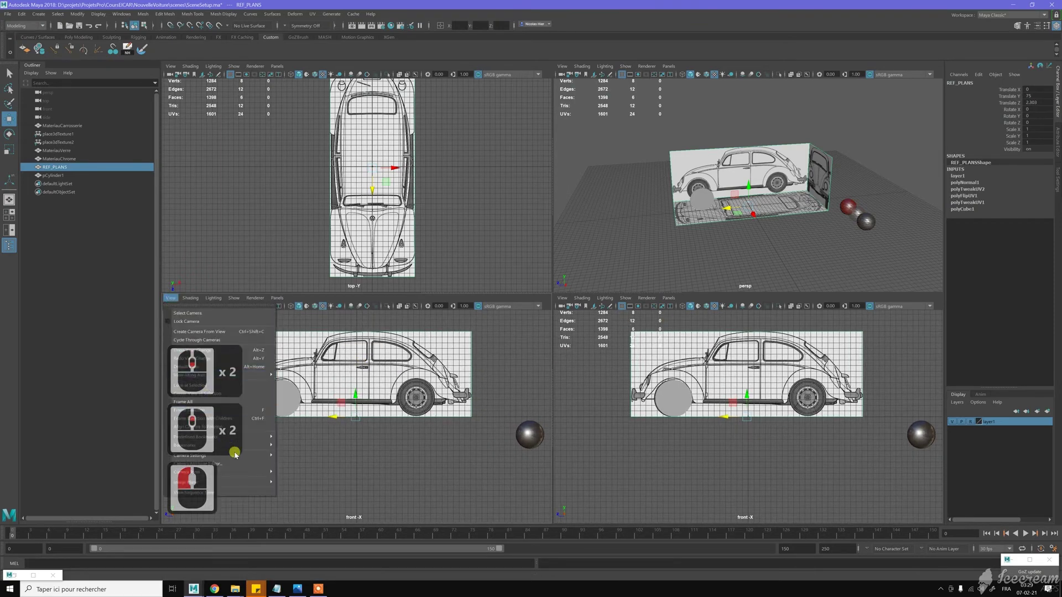
mouse_move(246, 437)
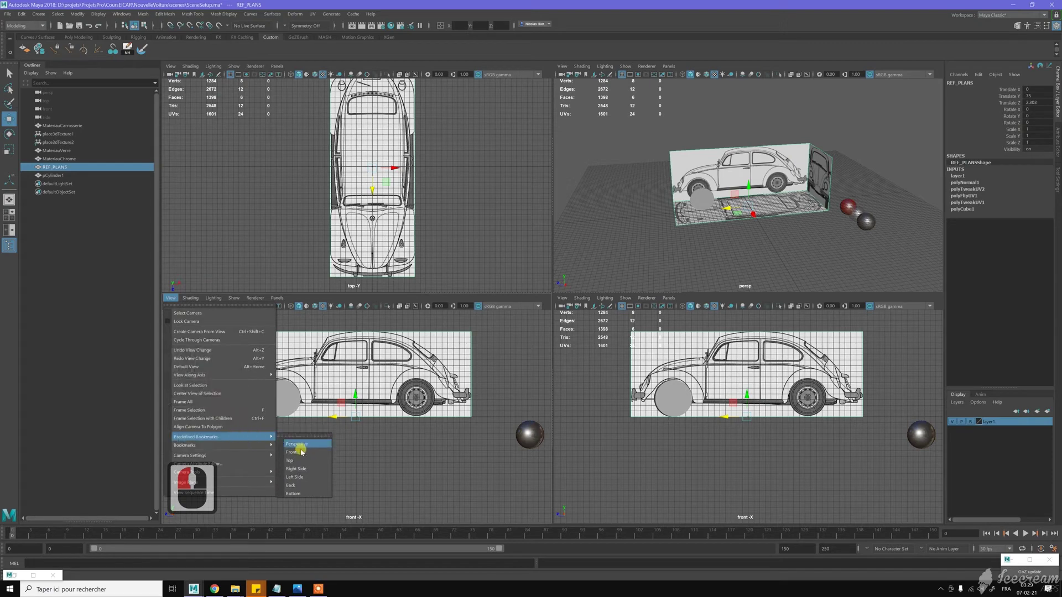
click(299, 449)
scroll(393, 446, down, 20)
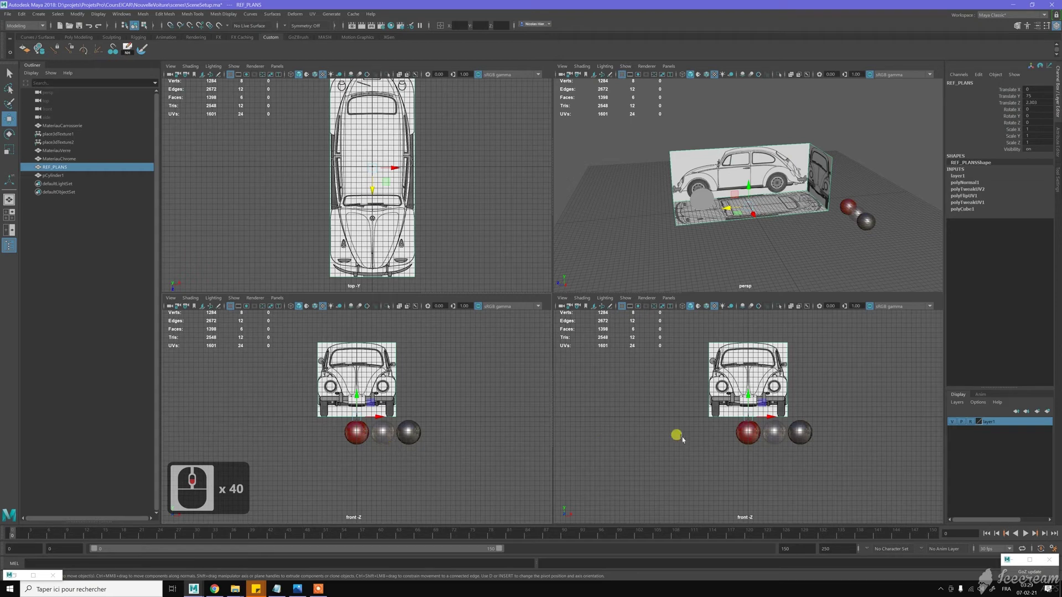
Switch to the single perspective view and back to the four-view layout, with the whole car profile framed in the side view.
click(9, 200)
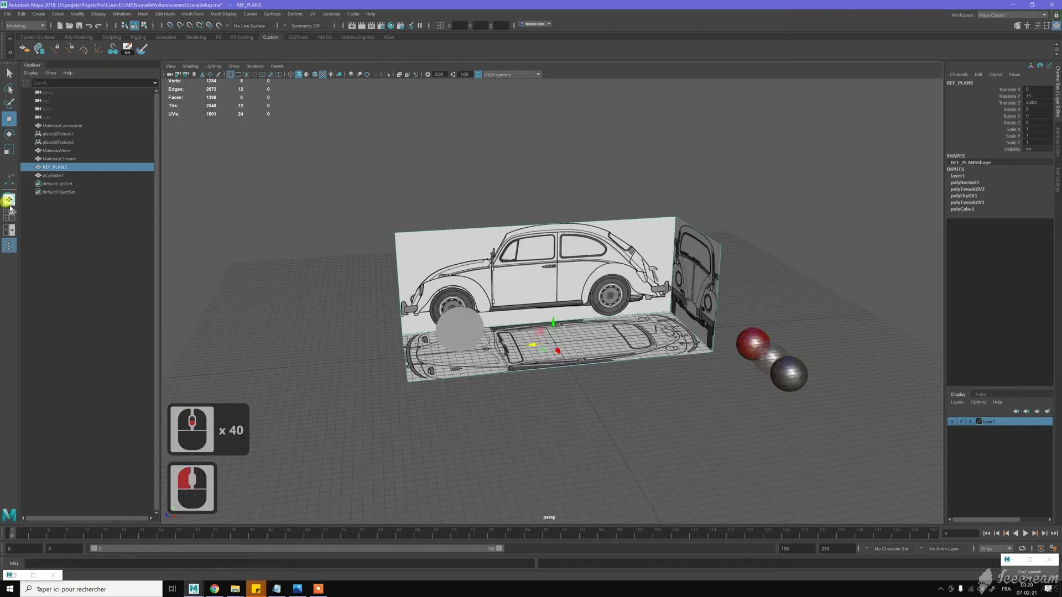
click(9, 215)
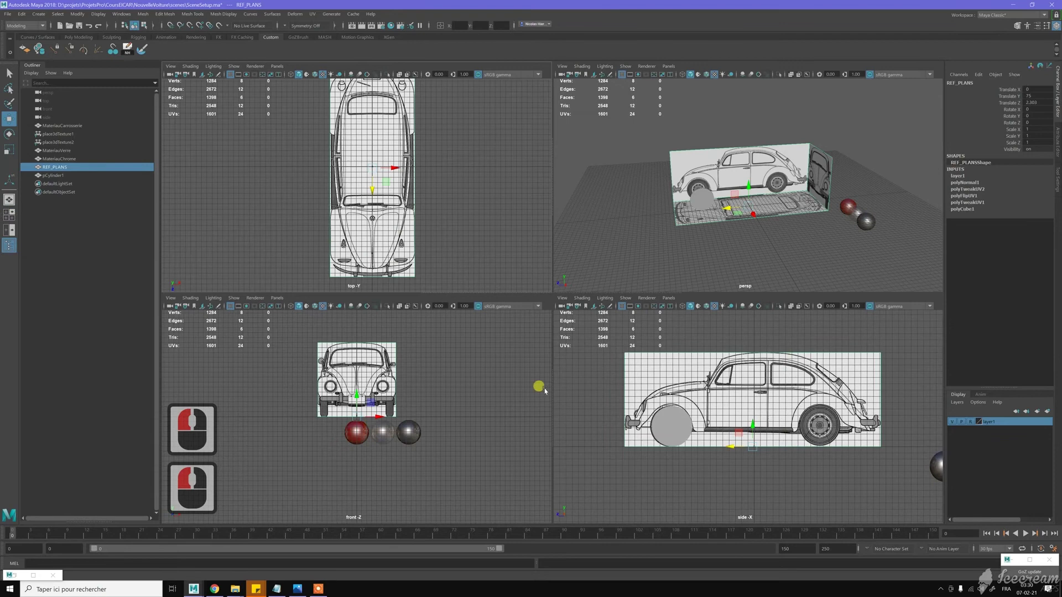
scroll(647, 369, up, 1)
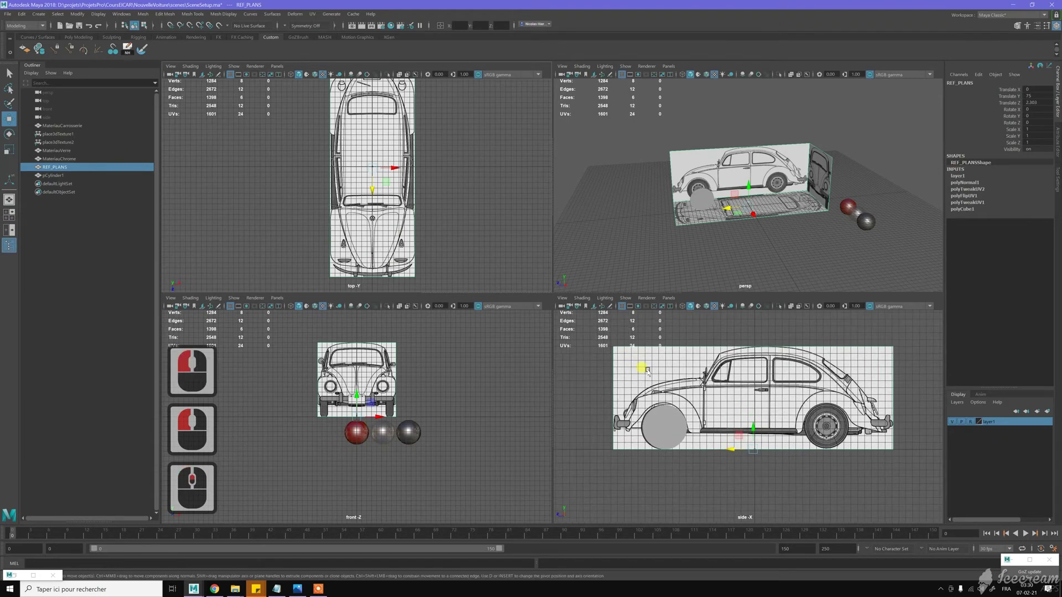
scroll(647, 369, down, 2)
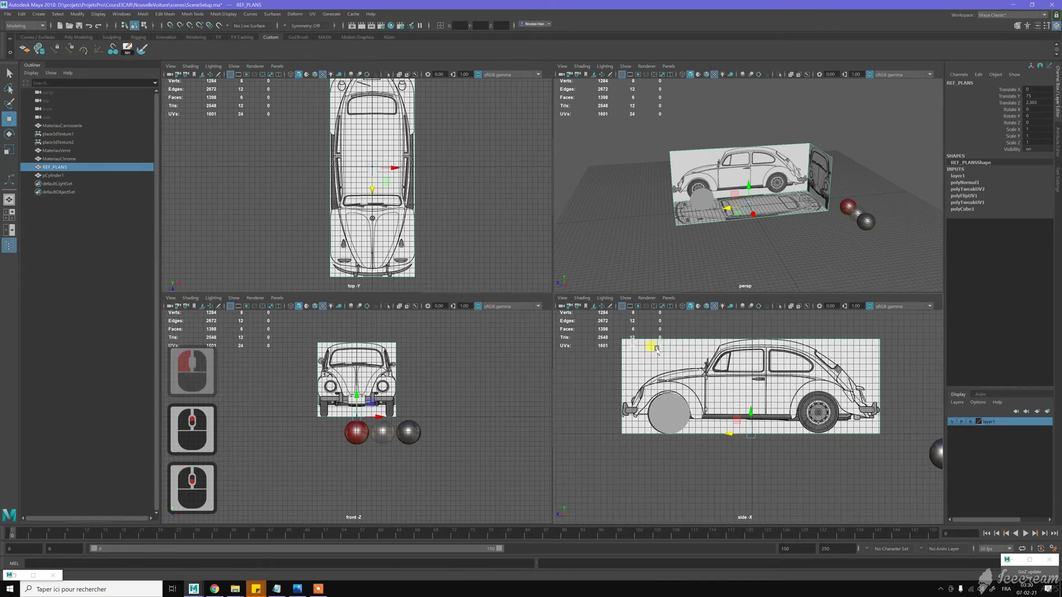
alt+middle_click(655, 349)
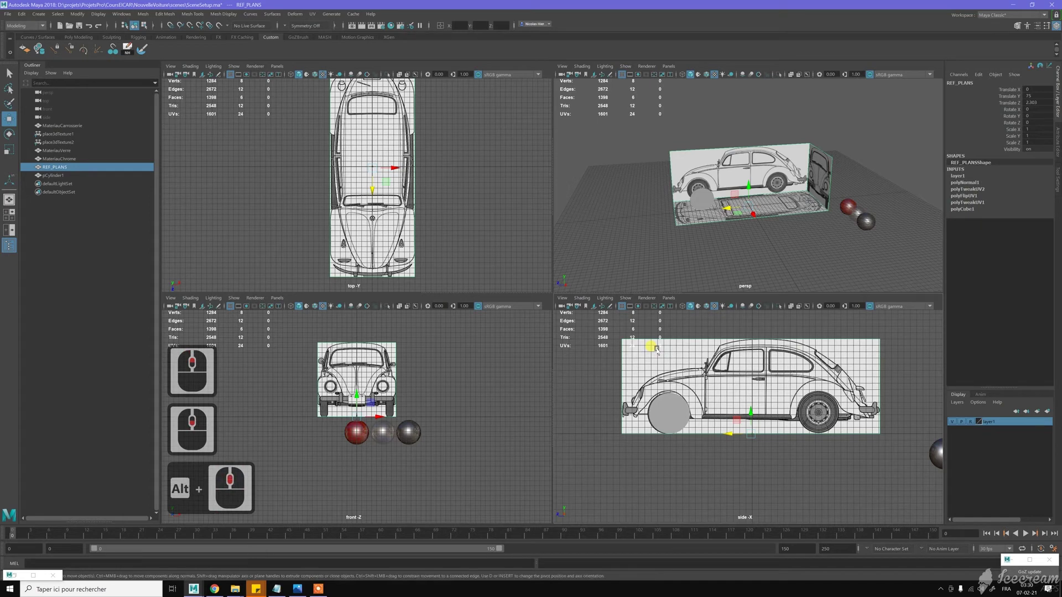
Test selecting the wheel cylinder and the blueprint in the side view, and shift REF_PLANS slightly along Z.
click(676, 408)
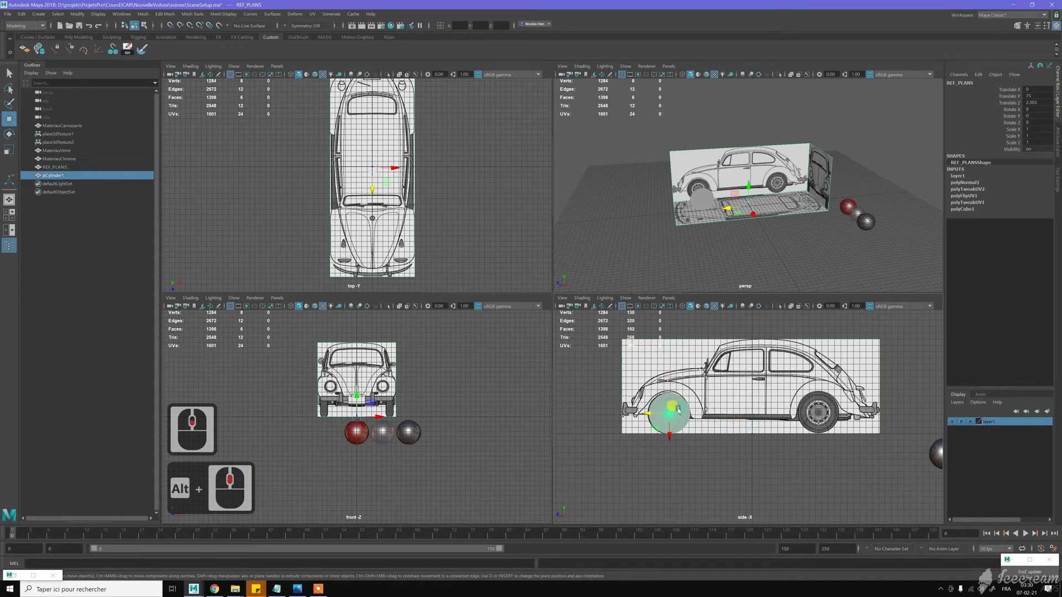
click(743, 397)
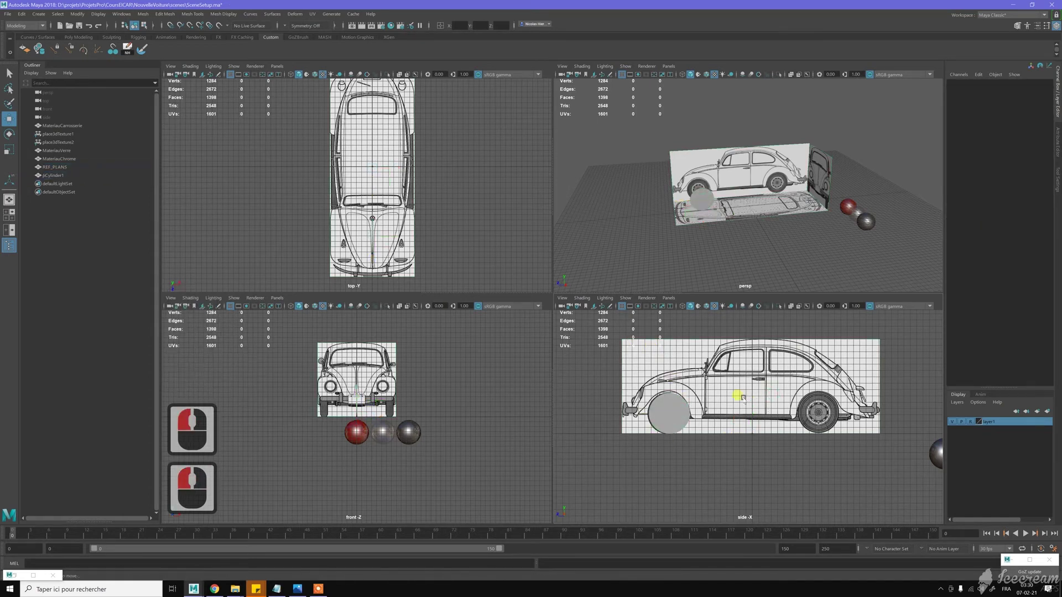
click(69, 167)
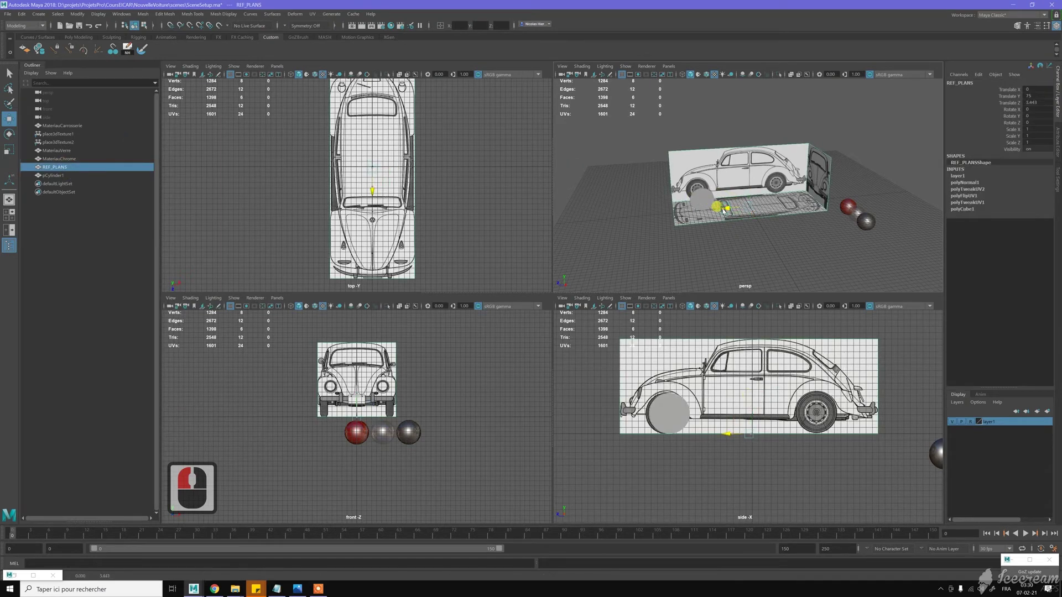
Duplicate the front wheel cylinder and move the copy along Z onto the rear wheel of the side blueprint.
double_click(674, 402)
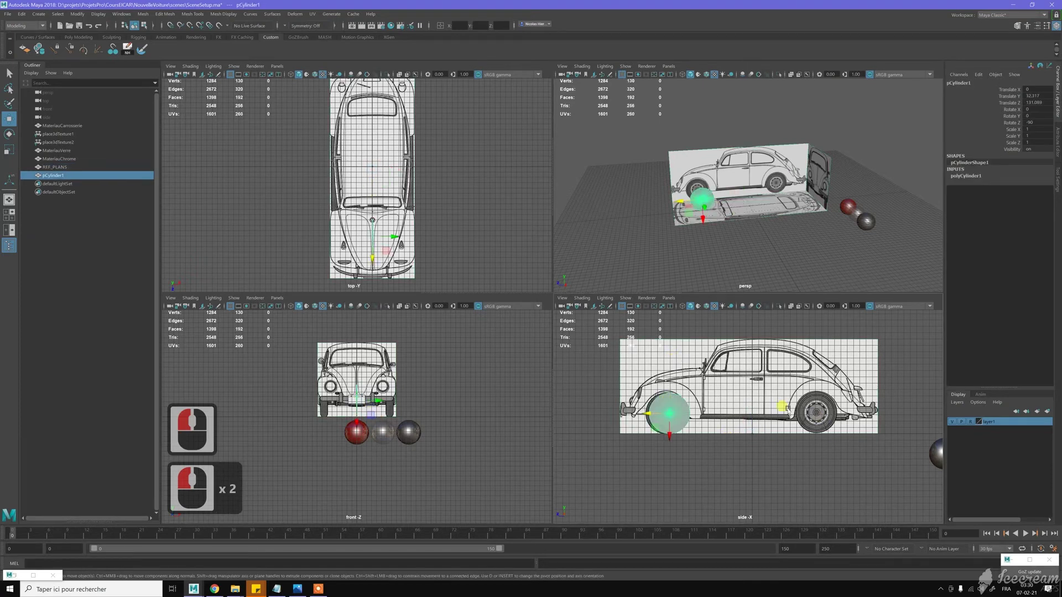
scroll(782, 408, up, 6)
alt+middle_drag(834, 383, 817, 374)
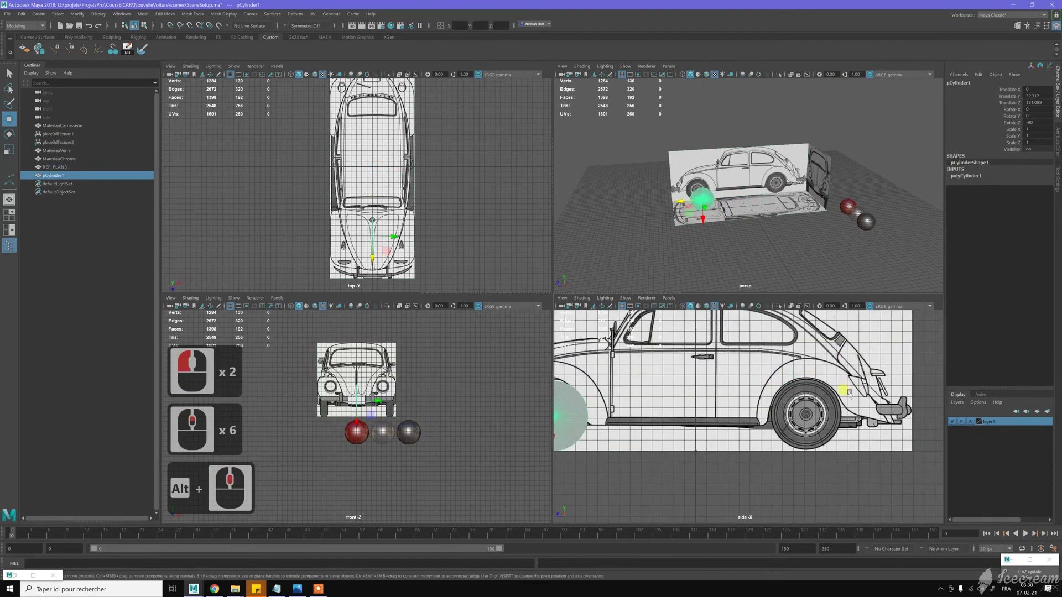
key(ctrl+d)
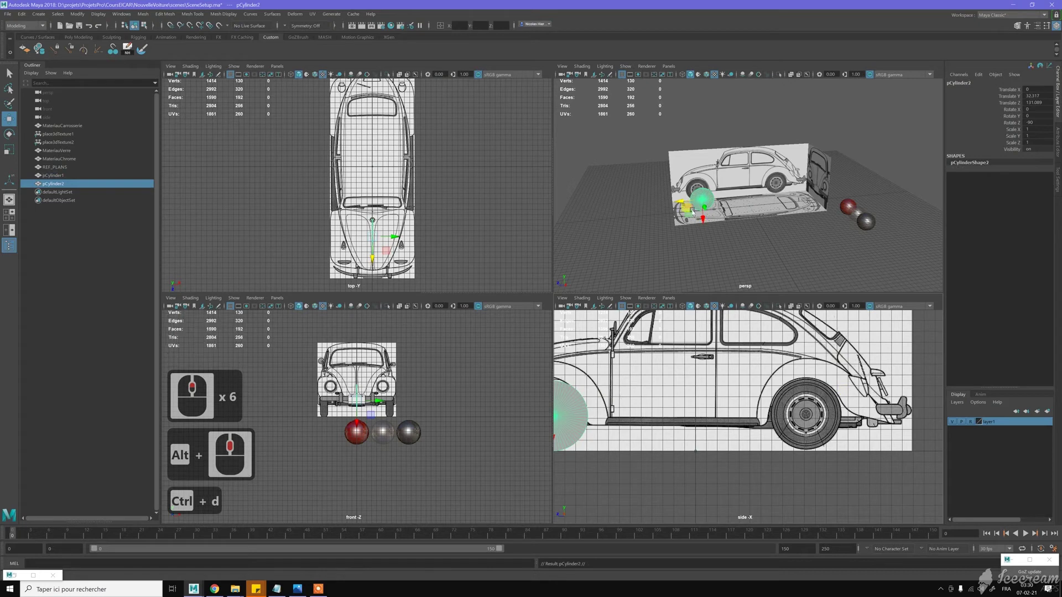
drag(684, 203, 763, 205)
drag(764, 205, 767, 207)
double_click(823, 484)
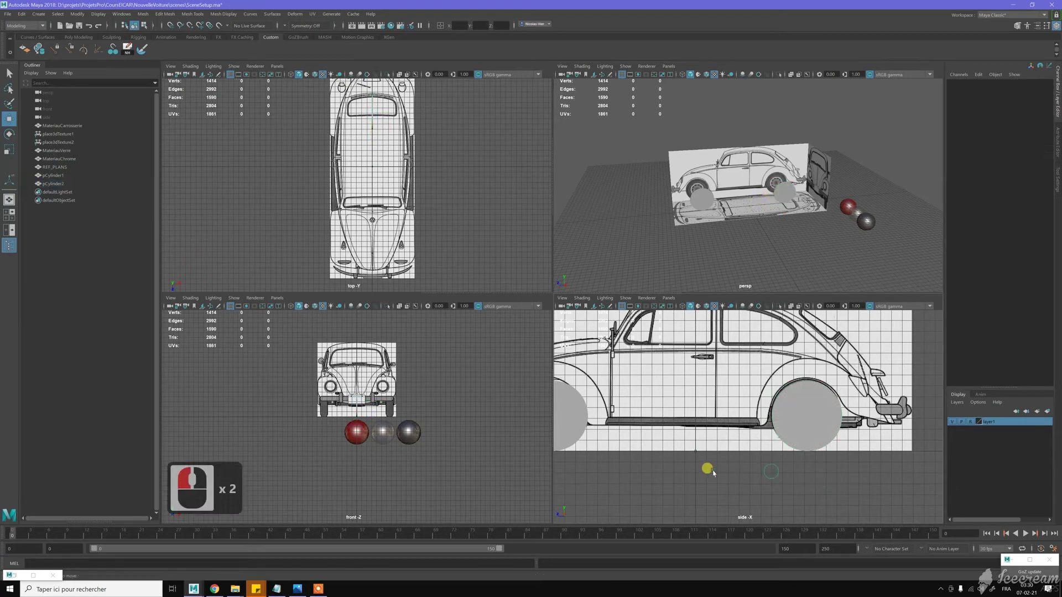
alt+middle_drag(730, 465, 813, 469)
alt+middle_click(621, 373)
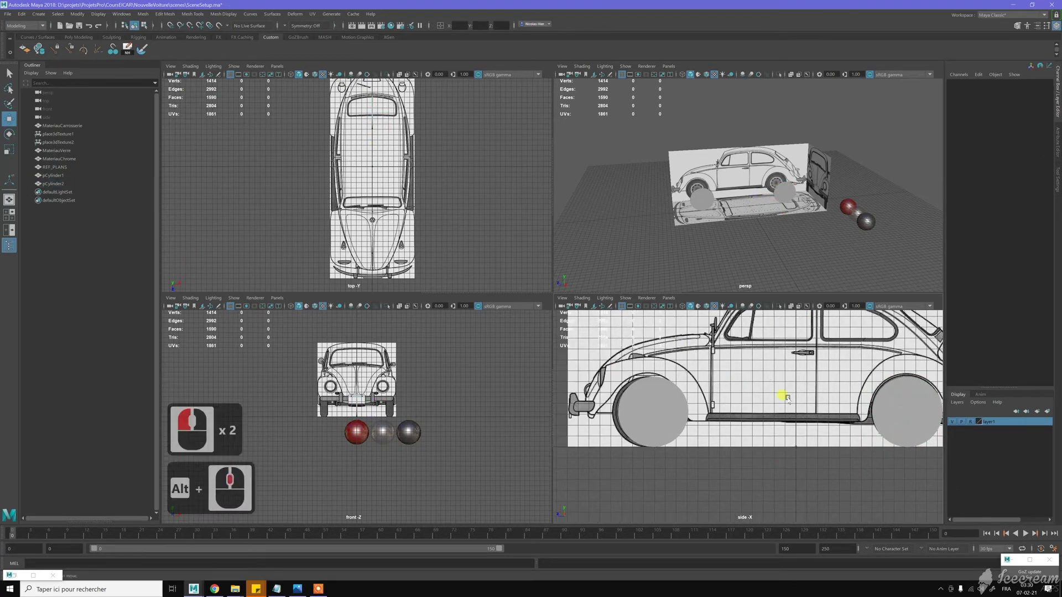
Select REF_PLANS through its scene node and set its Translate Z to 0 and Translate Y to 75.
click(741, 379)
click(721, 169)
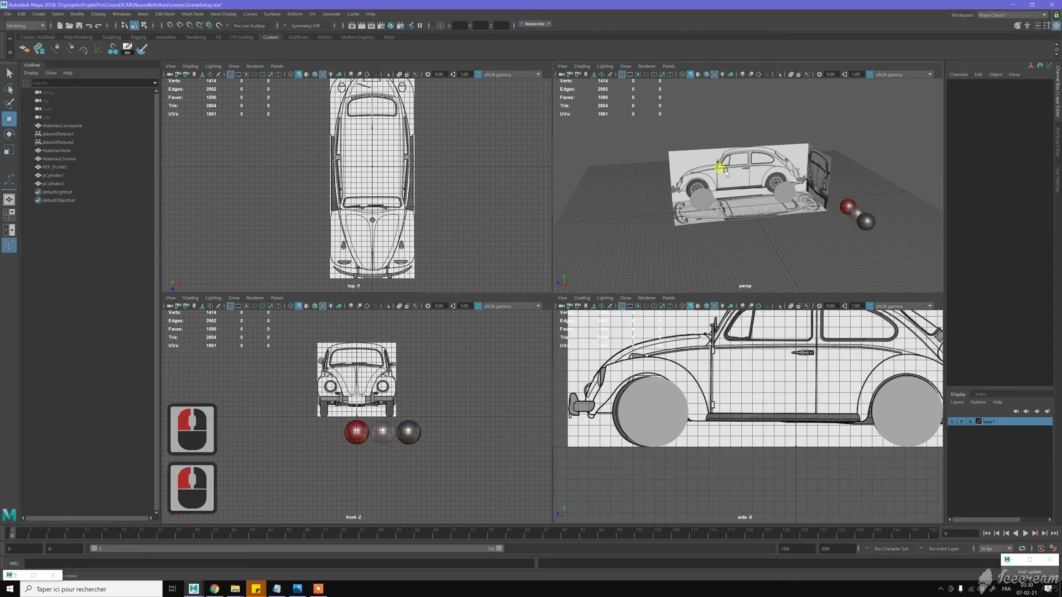
click(67, 167)
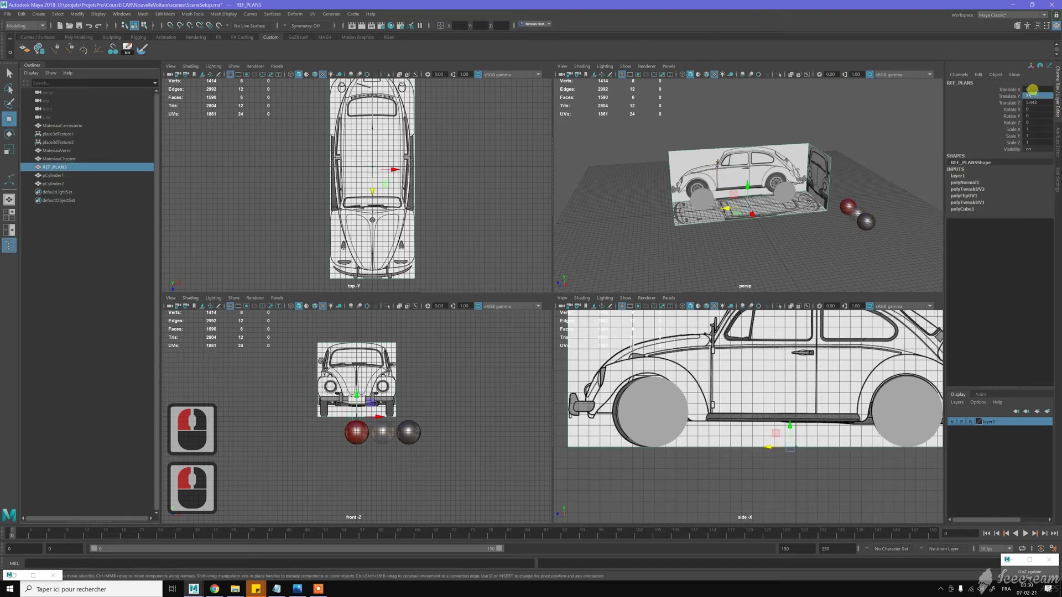
ctrl+click(1038, 102)
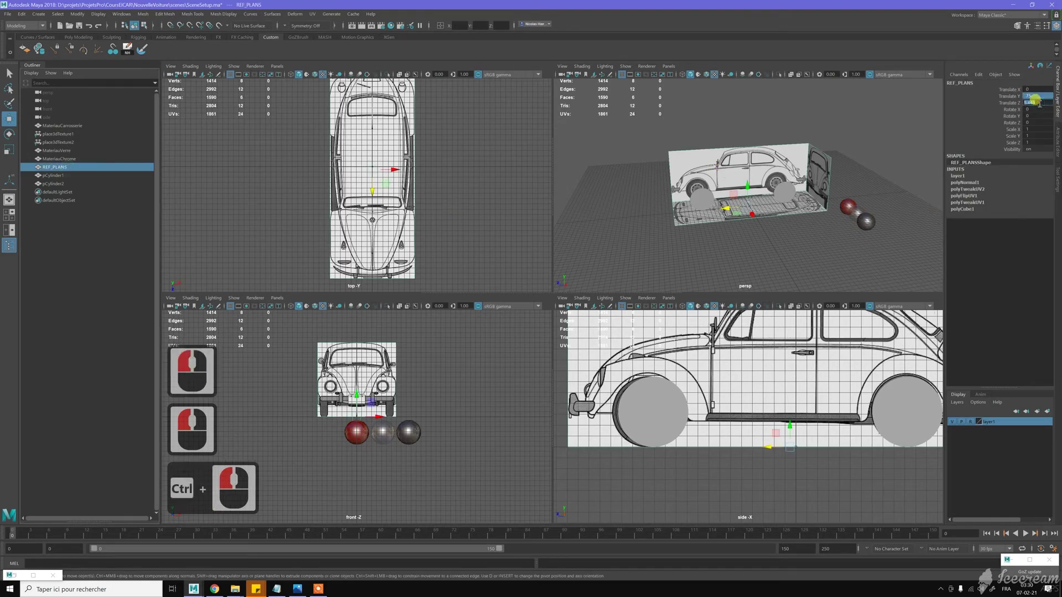
text(0)
key(Return)
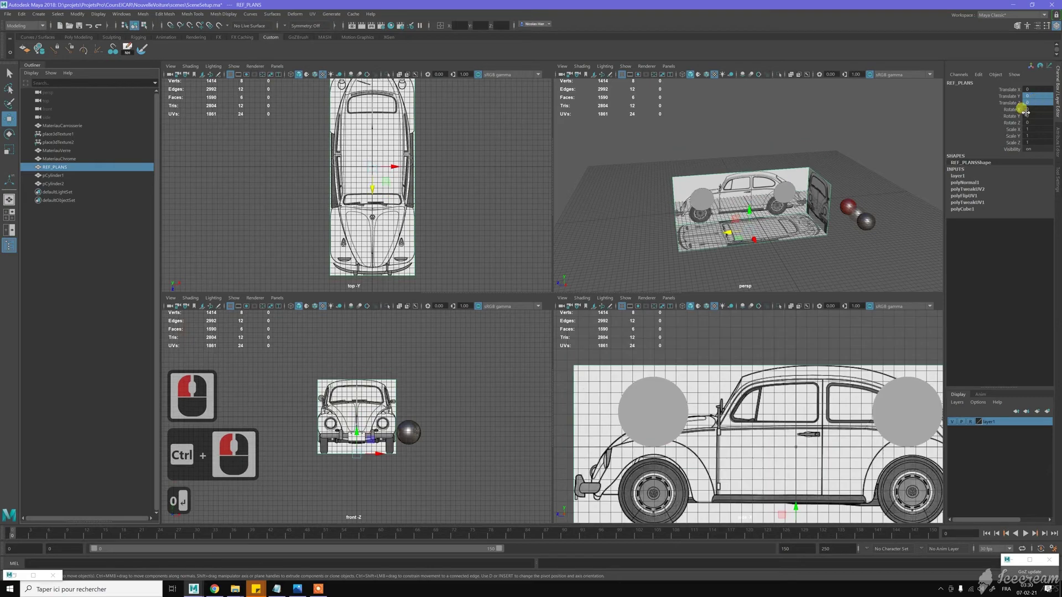
click(1038, 96)
text(75)
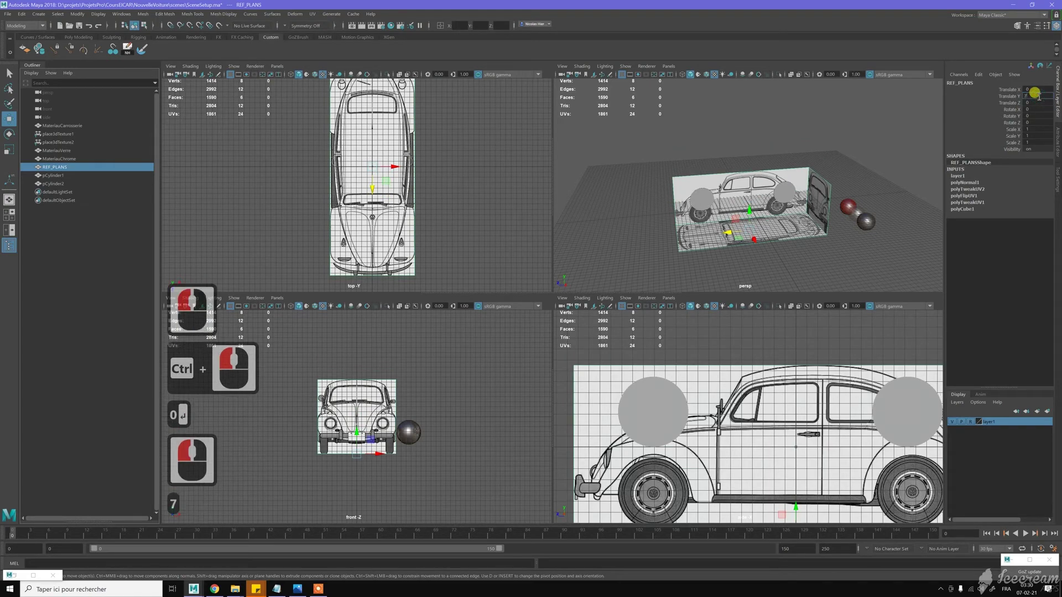
key(Return)
alt+middle_drag(754, 244, 752, 242)
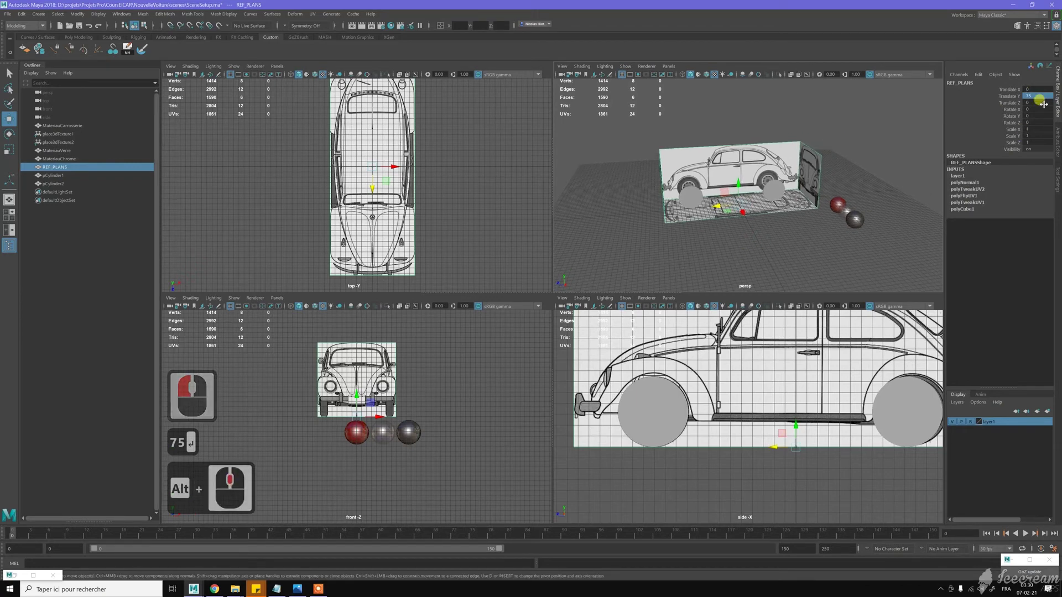
Freeze the transformations of REF_PLANS and lock all its translate, rotate and scale channels.
key(alt+f)
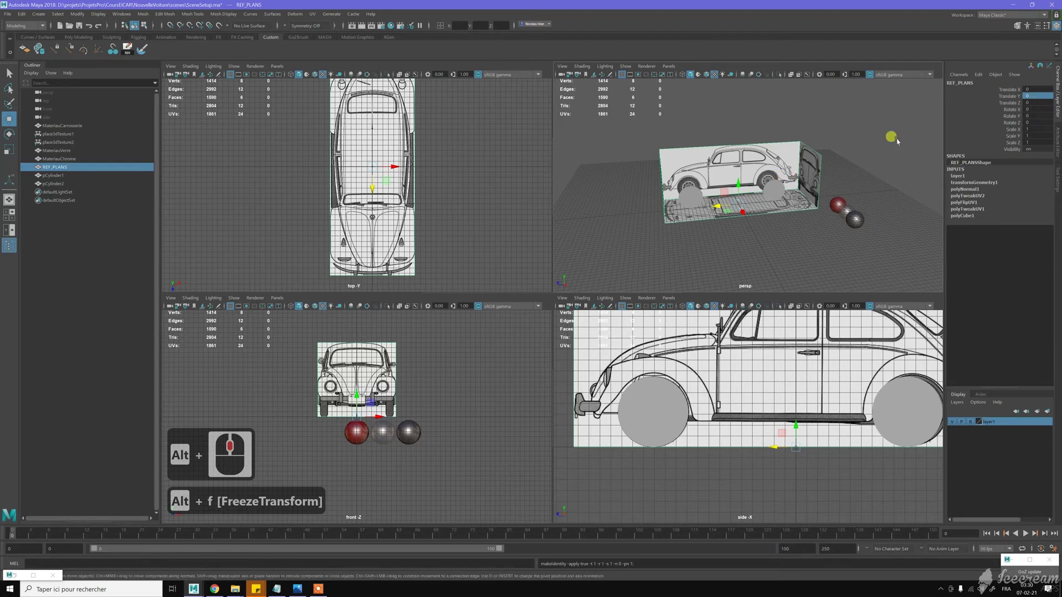
click(1010, 90)
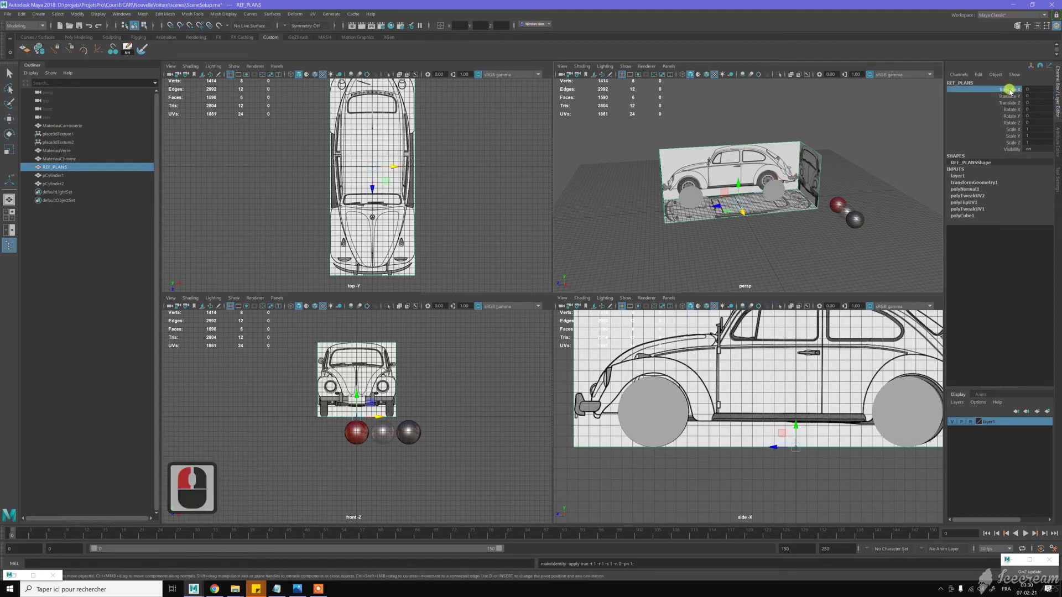
shift+click(1012, 143)
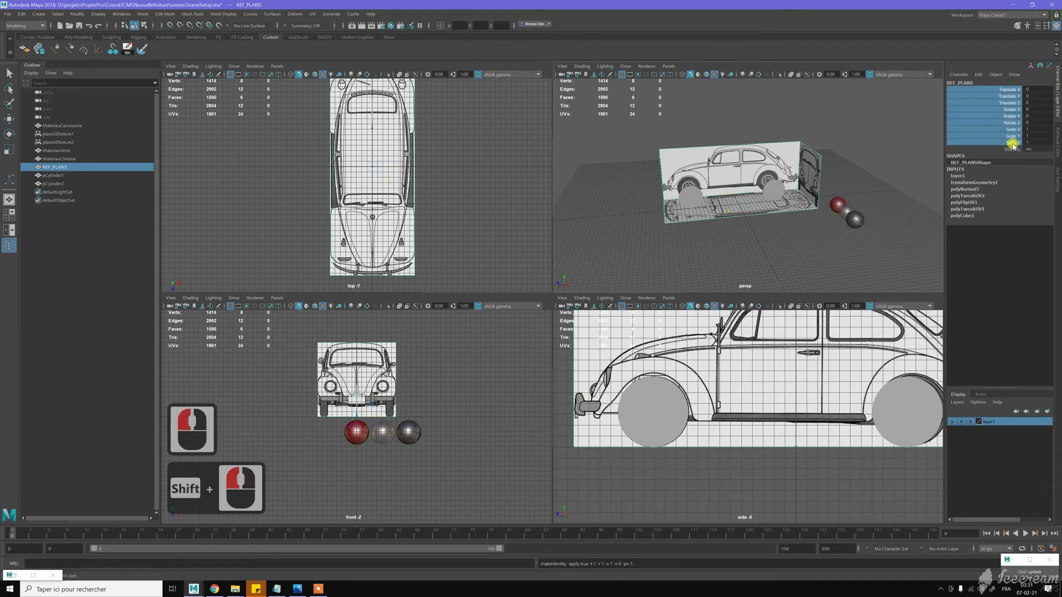
right_click(1013, 145)
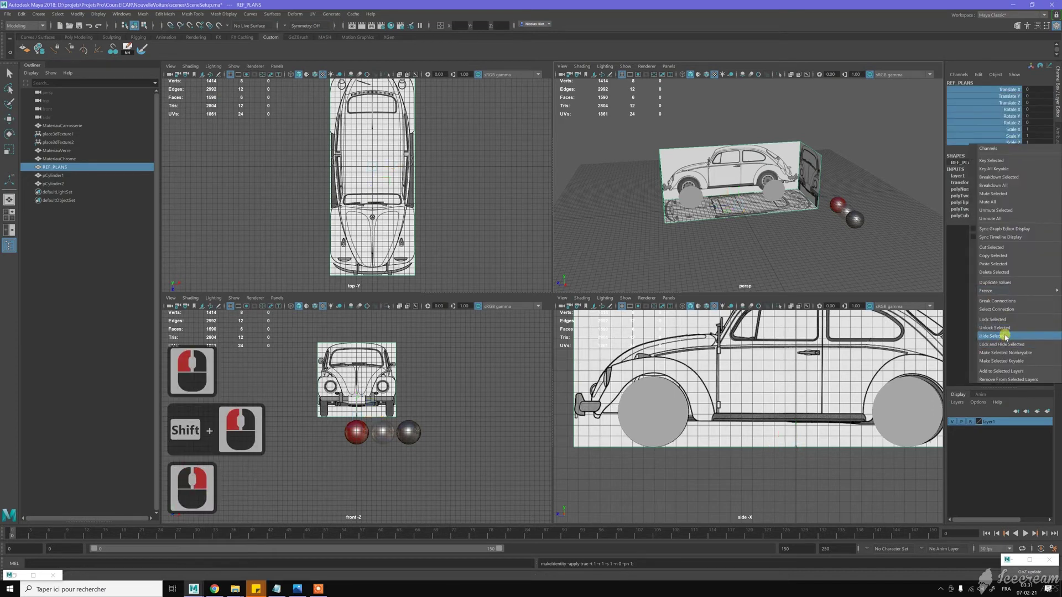
click(1006, 336)
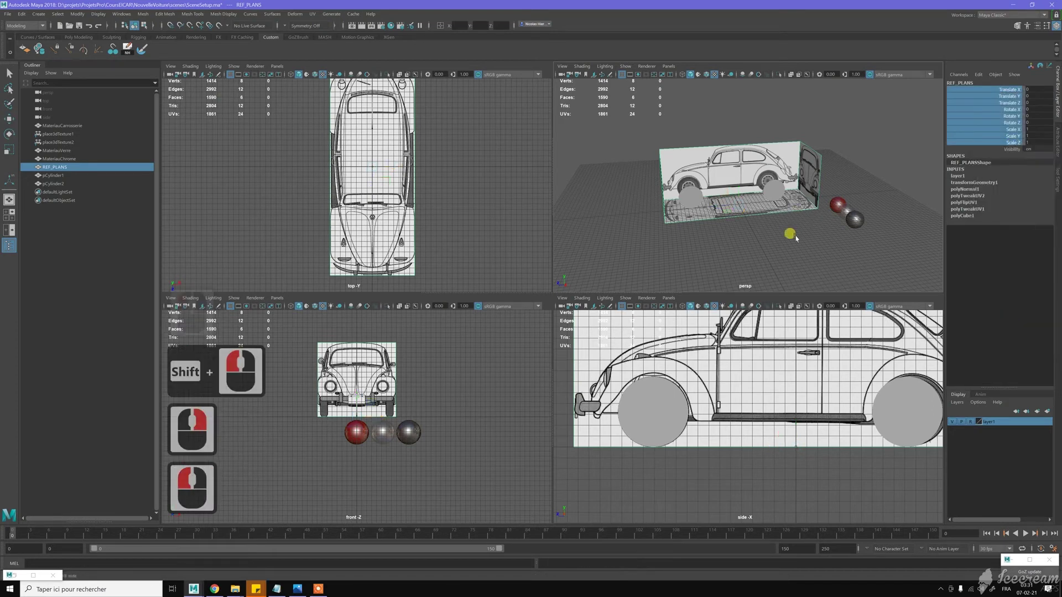
Test whether the reference planes can be selected in the perspective view, and reselect REF_PLANS through its scene node to check its locked channels.
click(795, 238)
click(784, 159)
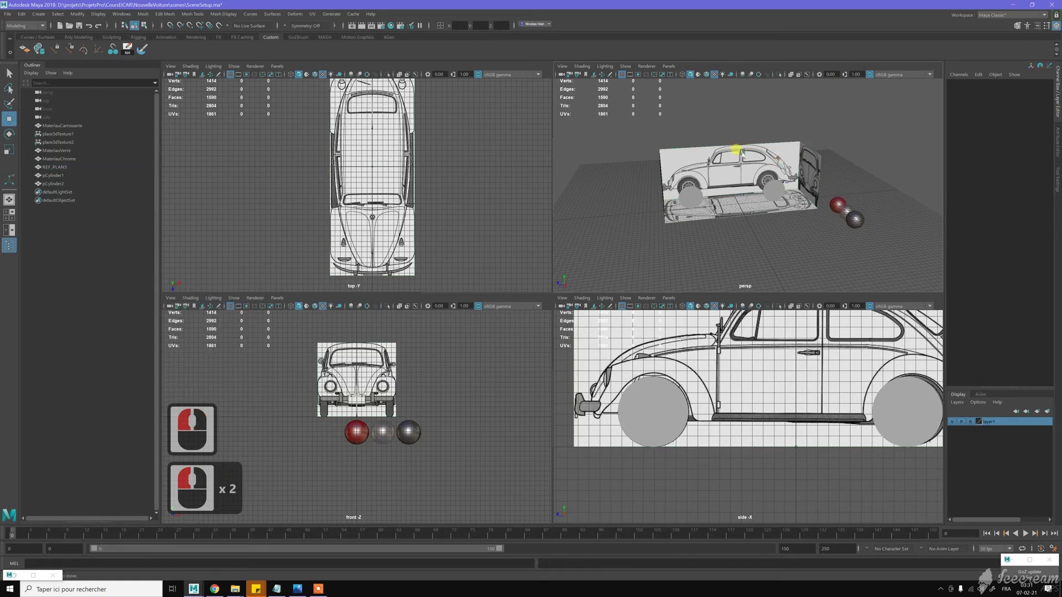
click(124, 167)
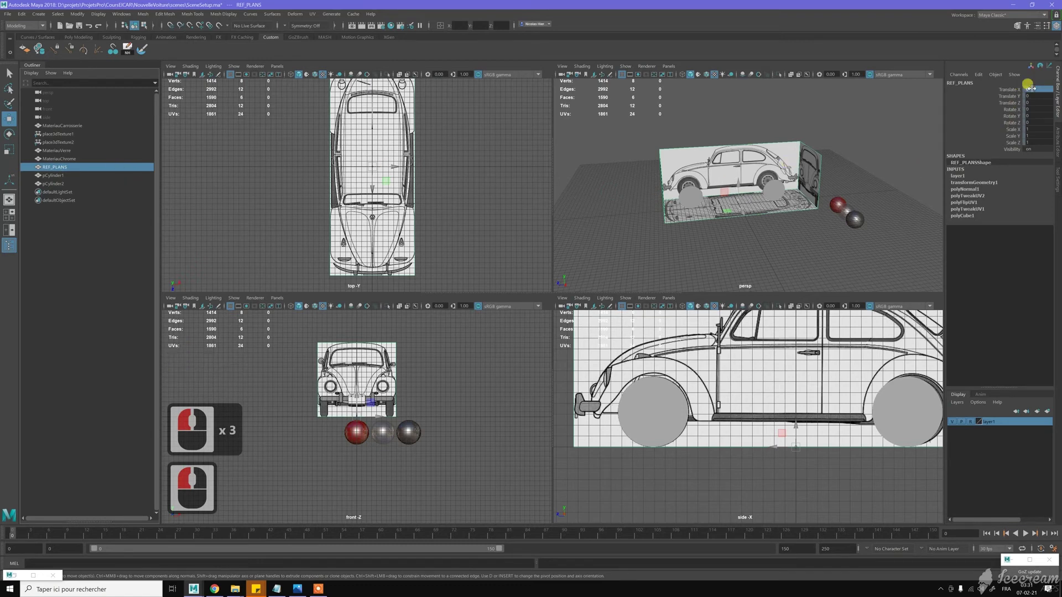
Try to set REF_PLANS's locked Translate X to 10, and deselect the planes in the perspective view.
text(10)
key(Return)
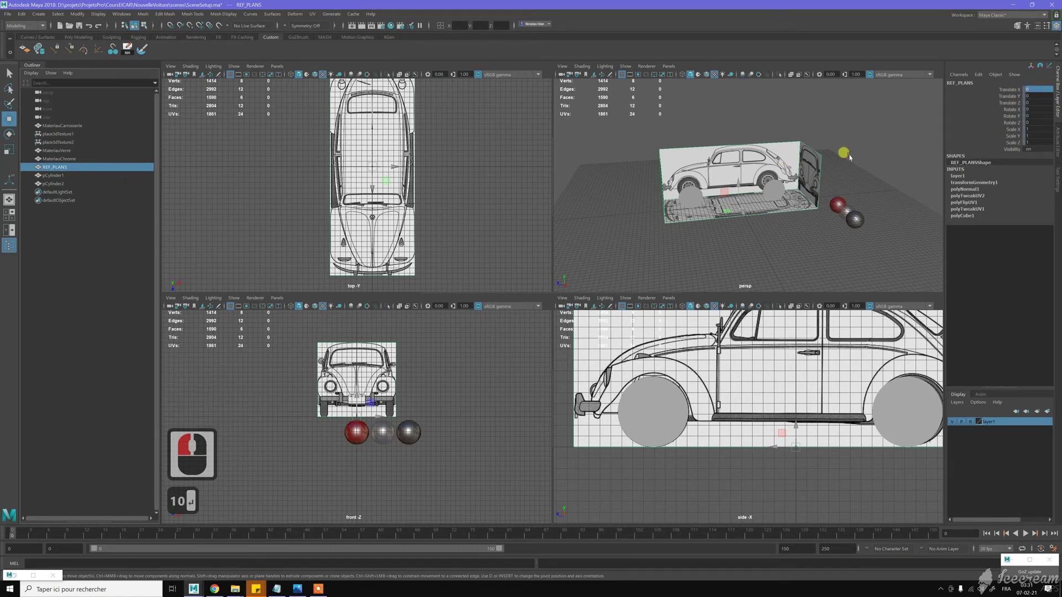
click(831, 158)
click(800, 165)
alt+middle_drag(803, 167, 823, 166)
alt+right_drag(823, 166, 835, 188)
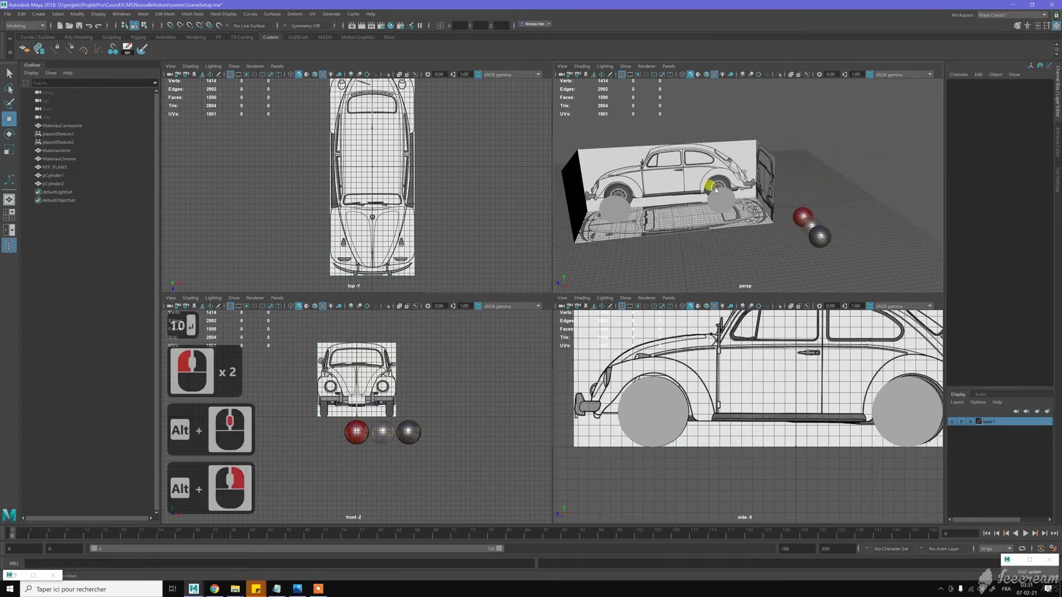
Switch layer1's display type between reference and normal, testing each time whether the blueprint planes can be selected in the perspective view.
click(956, 422)
click(955, 422)
click(970, 422)
click(975, 421)
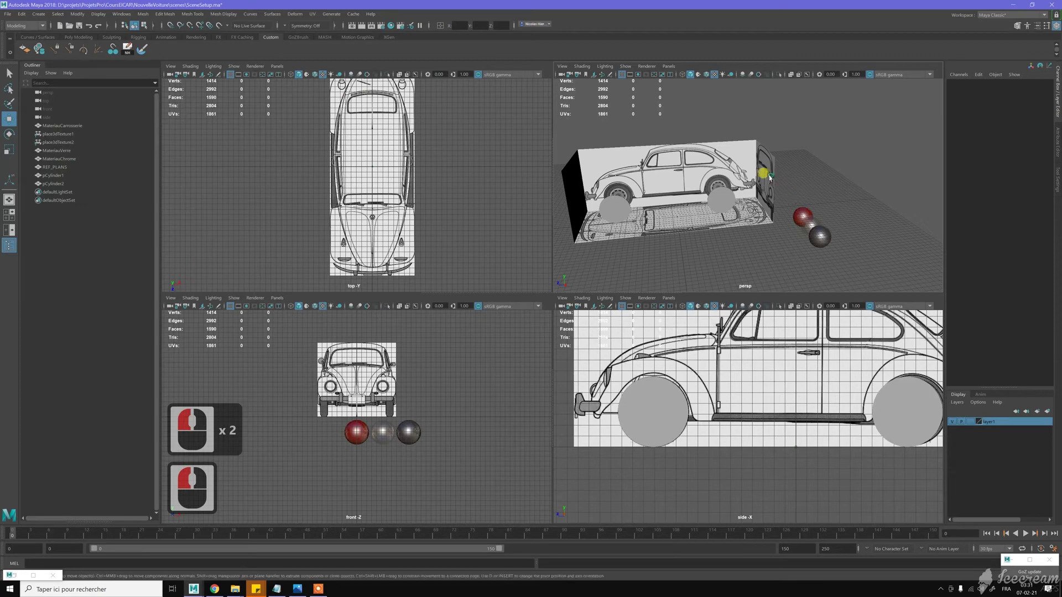
click(966, 420)
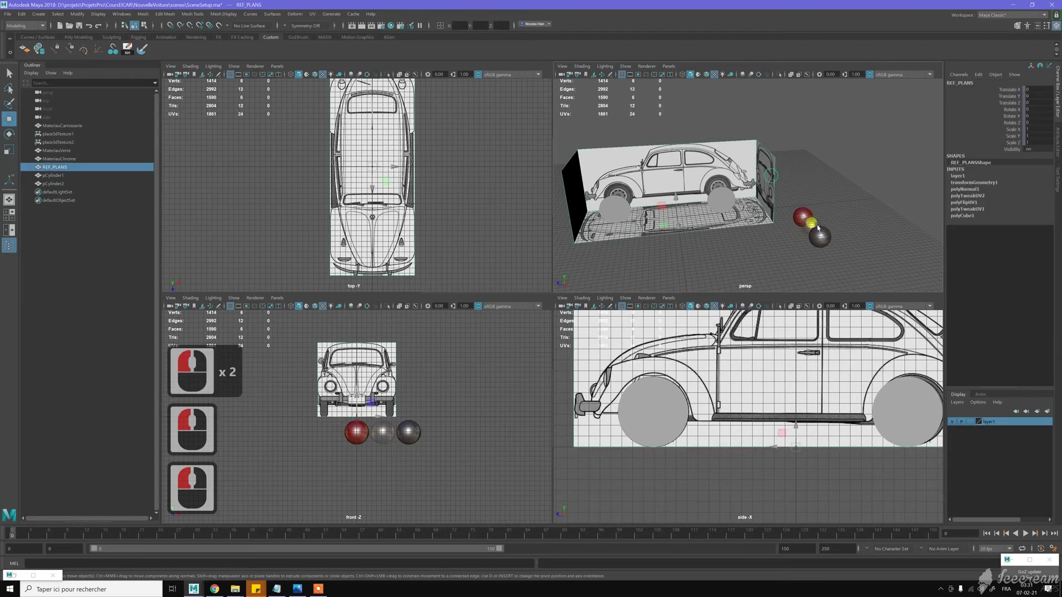
double_click(972, 421)
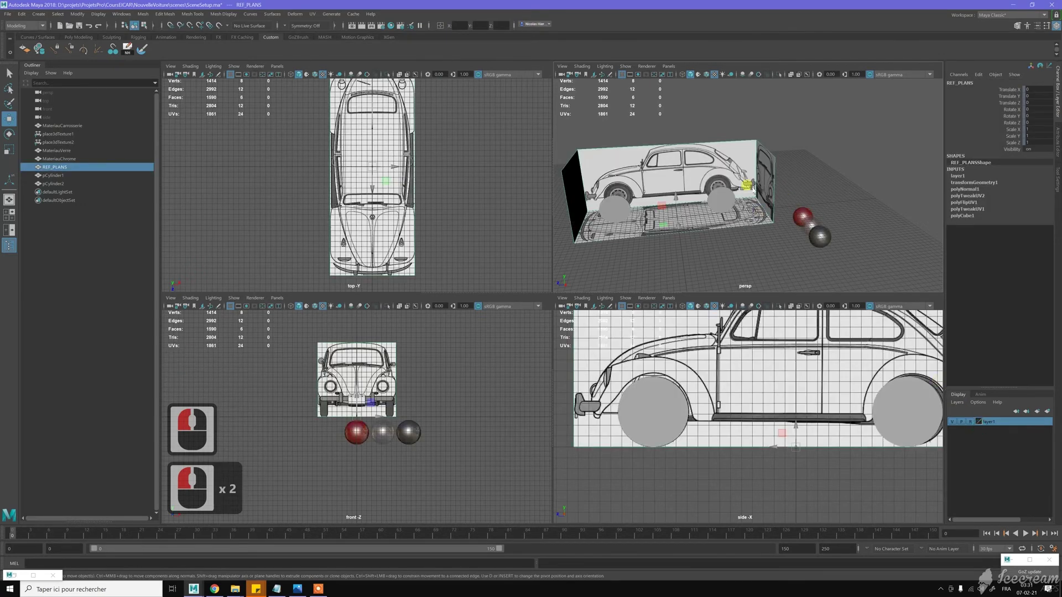
click(748, 185)
click(765, 182)
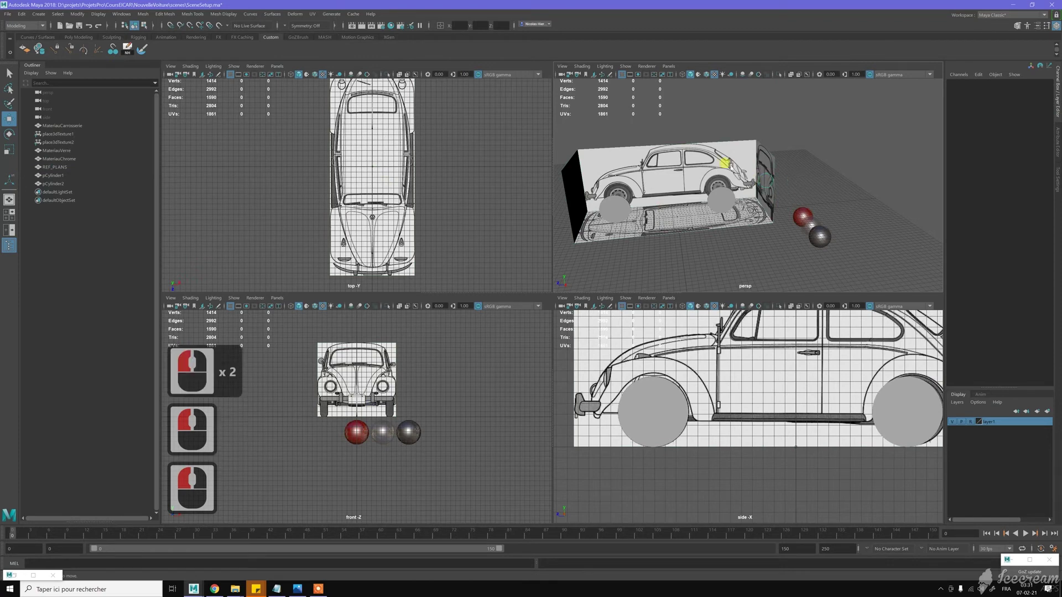
click(719, 163)
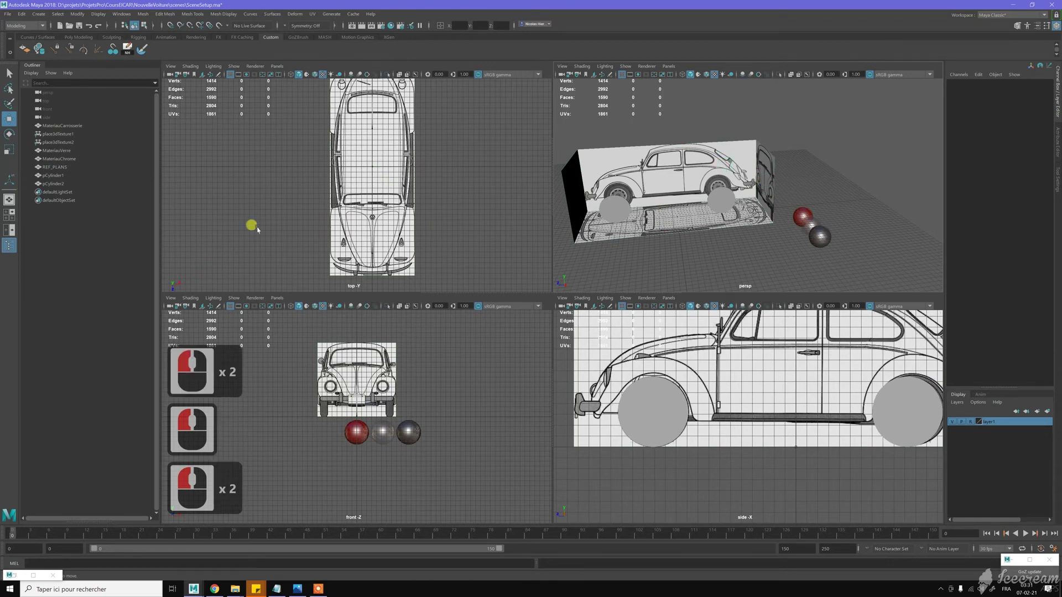
Examine the blueprint planes and wheel placeholders from several angles in the perspective view.
alt+drag(719, 264, 716, 239)
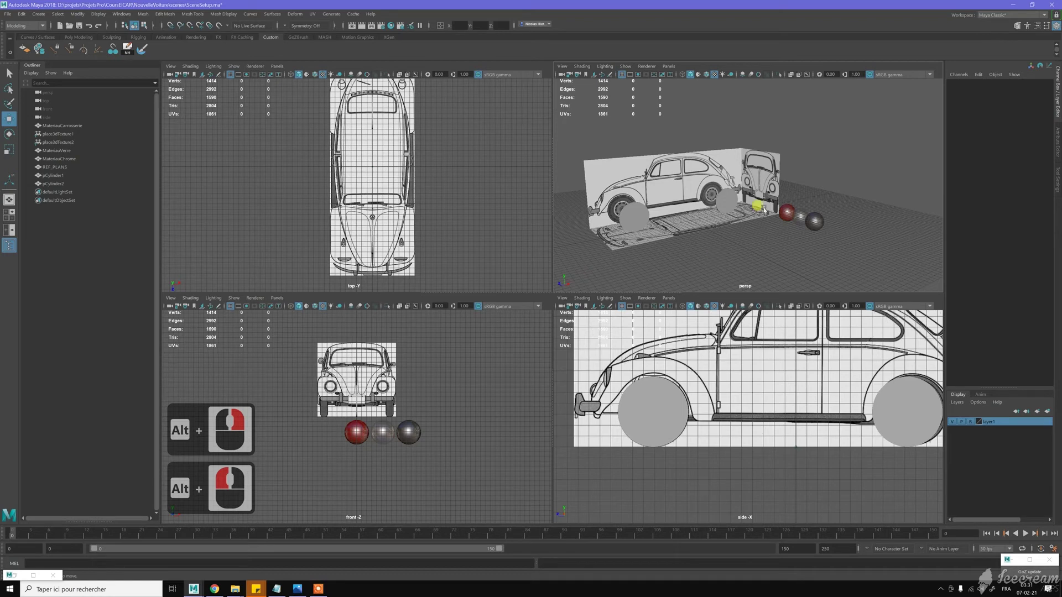
click(769, 189)
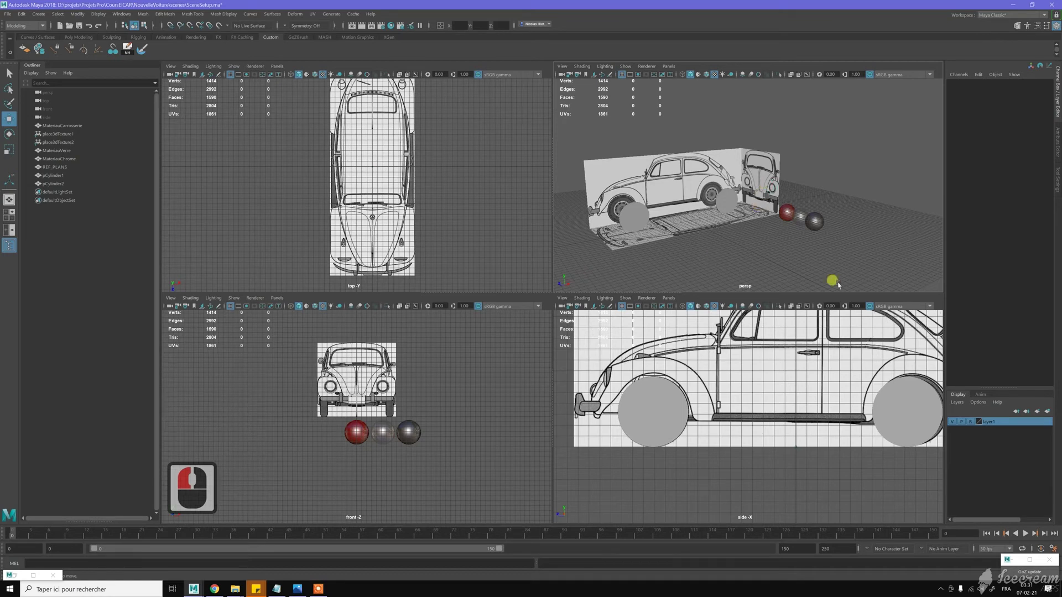
click(806, 220)
alt+drag(800, 254, 759, 244)
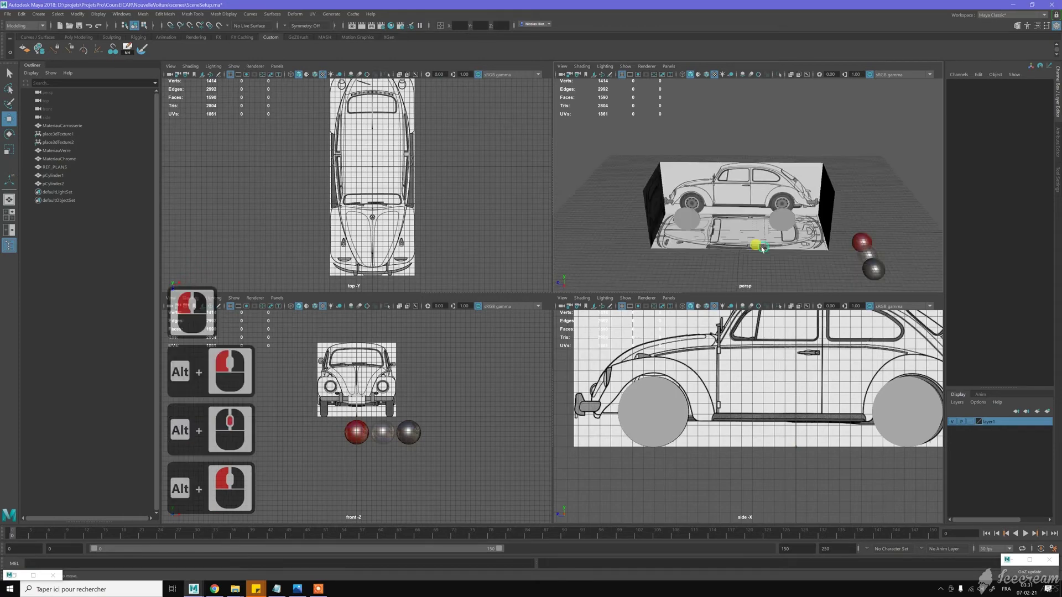
alt+right_drag(758, 244, 897, 293)
click(898, 293)
alt+drag(801, 214, 827, 206)
mouse_move(827, 207)
alt+middle_down()
mouse_move(813, 225)
mouse_move(832, 212)
alt+middle_up()
Select the rear wheel cylinder and rotate it to tilt its disc lengthwise to the car.
click(833, 213)
key(e)
drag(834, 220, 755, 182)
key(r)
key(w)
drag(780, 219, 802, 209)
key(e)
alt+drag(831, 247, 766, 249)
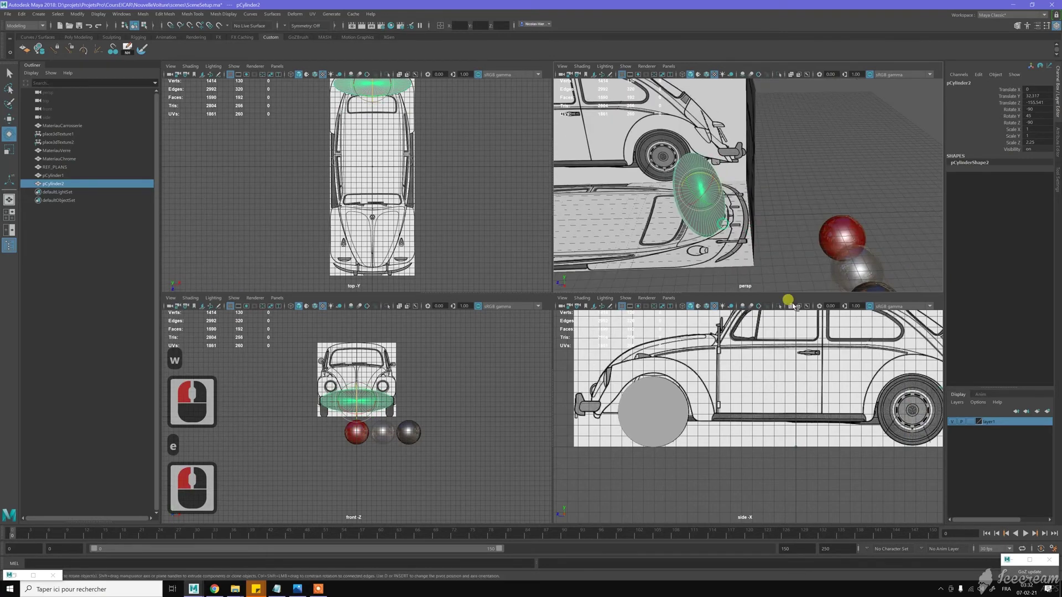
Move the tilted cylinder up and back onto the sloping rear hood of the side blueprint.
alt+middle_drag(847, 386, 712, 384)
key(w)
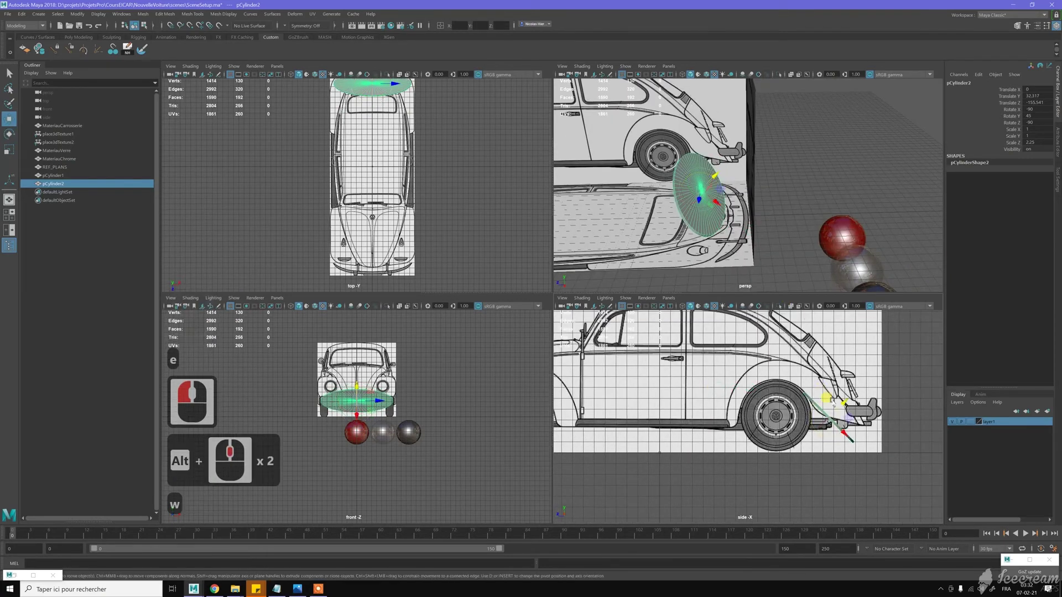
drag(841, 403, 857, 372)
click(857, 372)
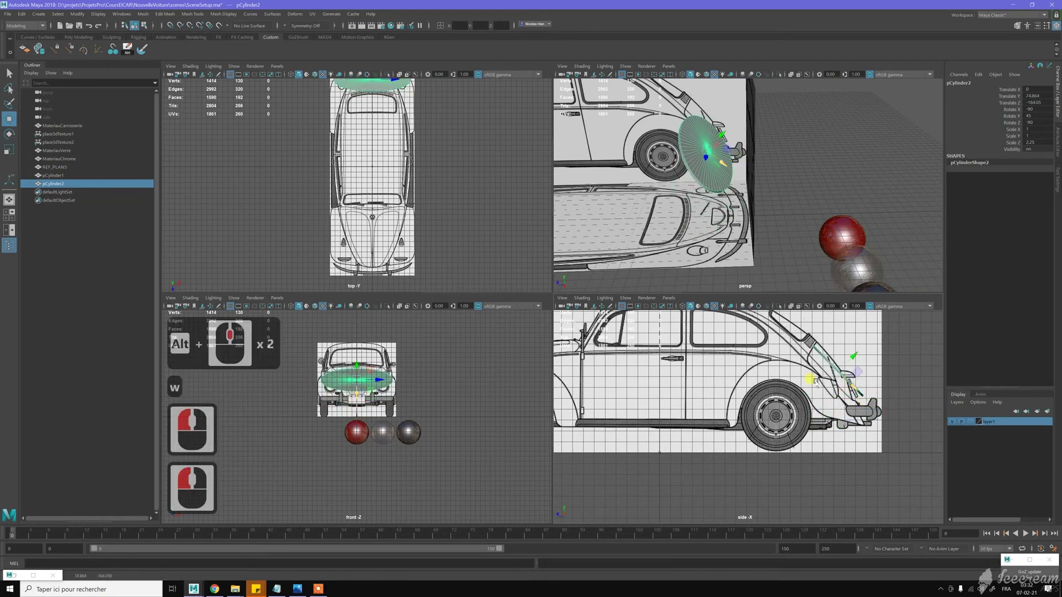
Check how the cylinder overlaps the front blueprint in the front view, and select REF_PLANS.
alt+middle_drag(719, 183, 674, 188)
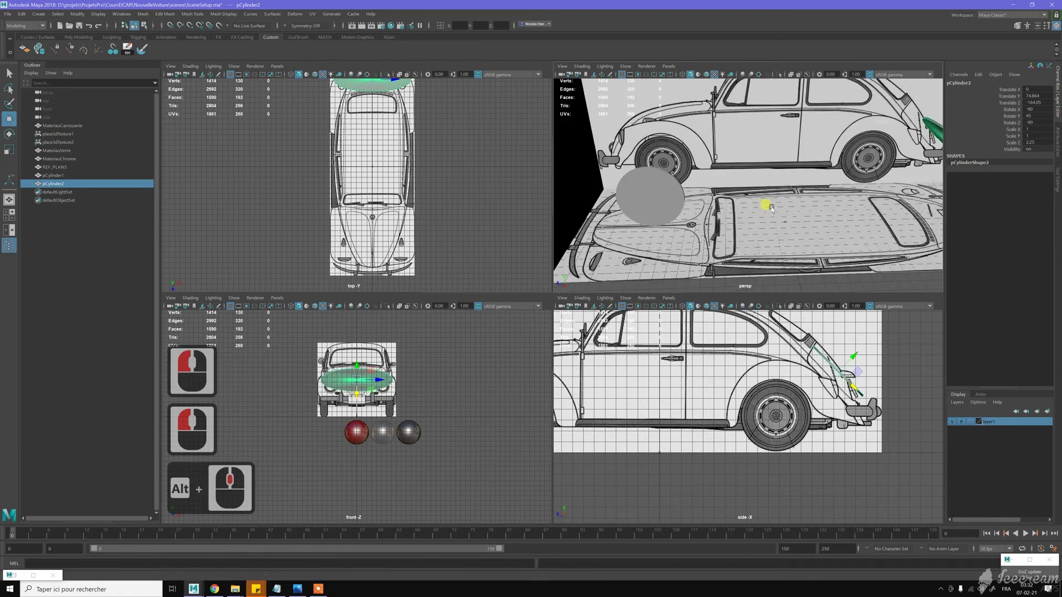
scroll(343, 385, up, 7)
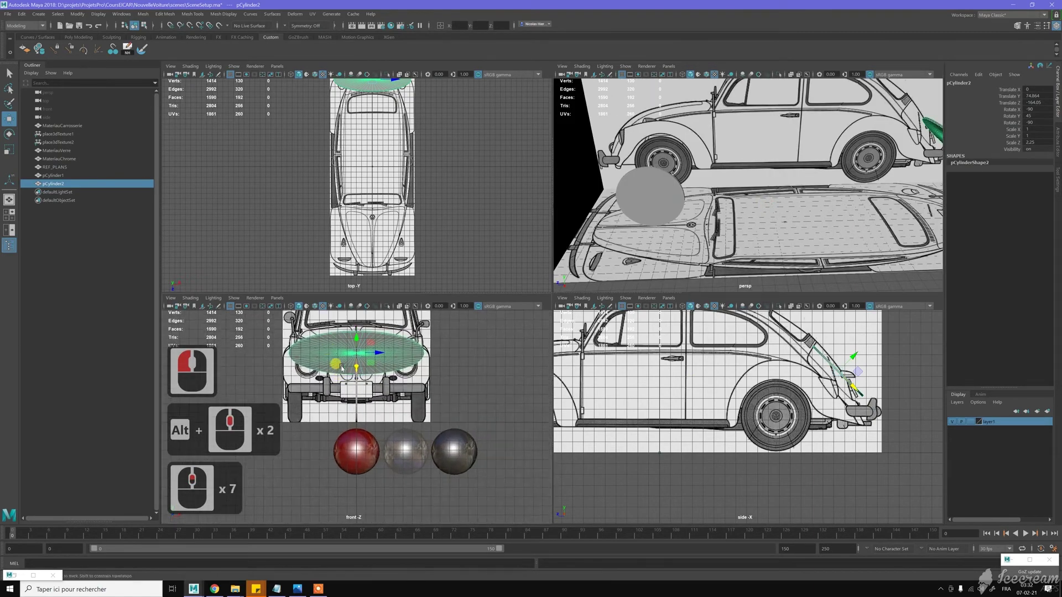
alt+middle_drag(342, 386, 337, 386)
scroll(337, 386, up, 3)
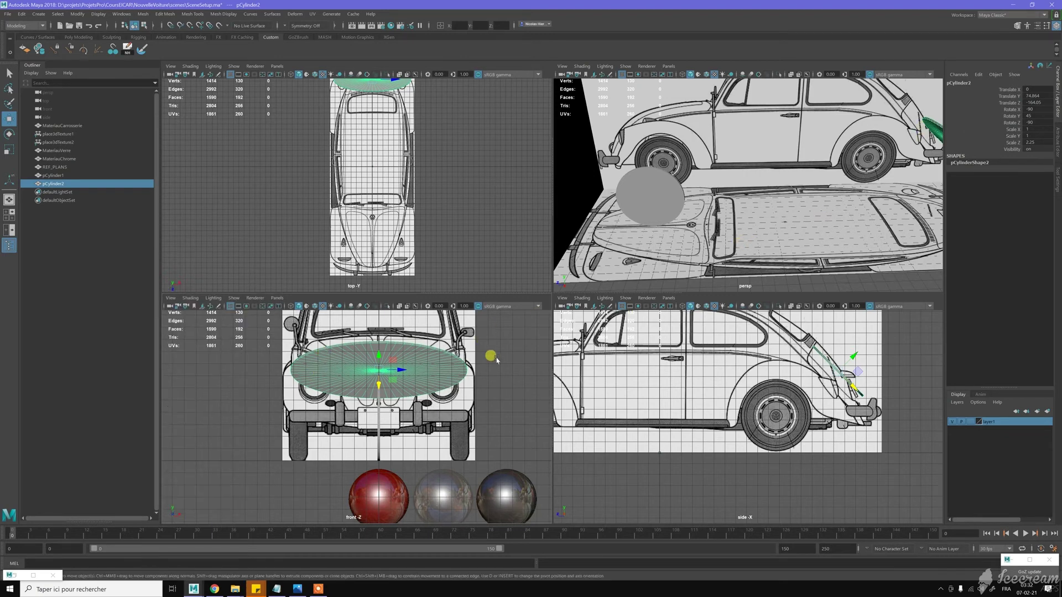
click(263, 388)
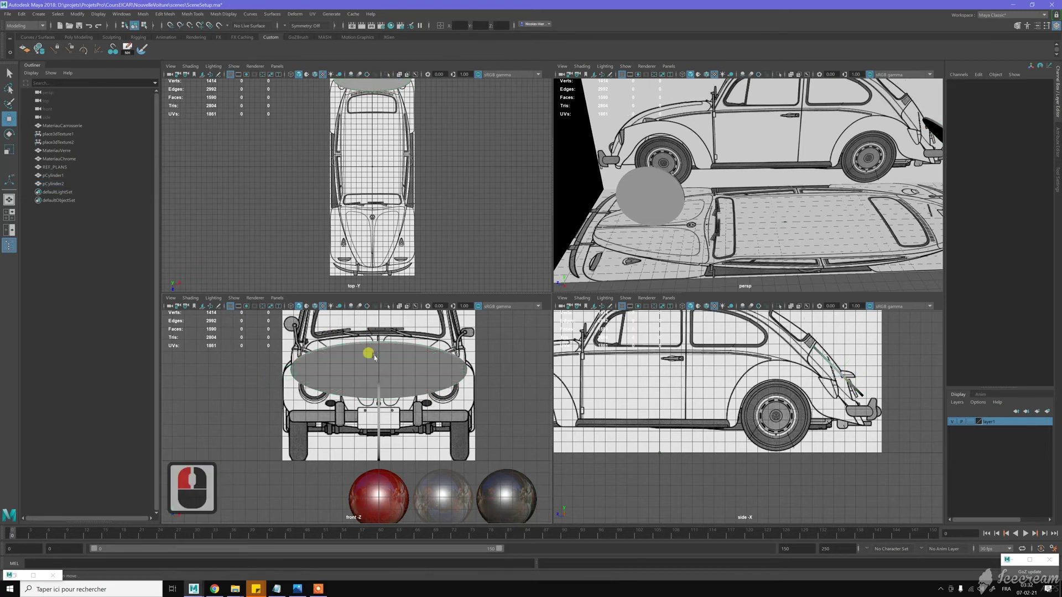
click(375, 358)
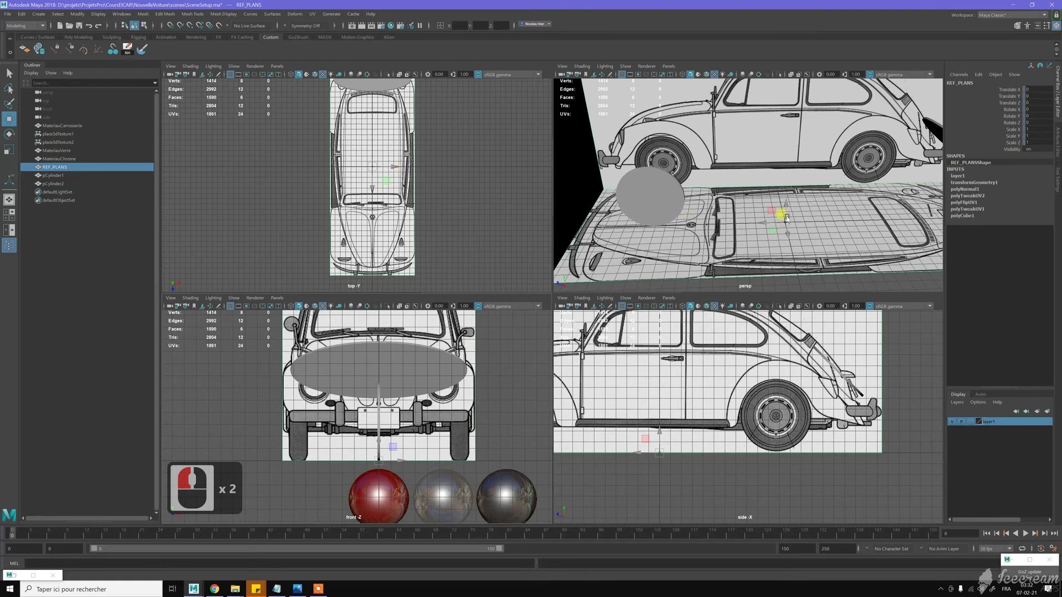
Select the REF_PLANS face carrying the front-view blueprint and extract it from the box.
scroll(787, 219, down, 4)
alt+drag(787, 219, 802, 199)
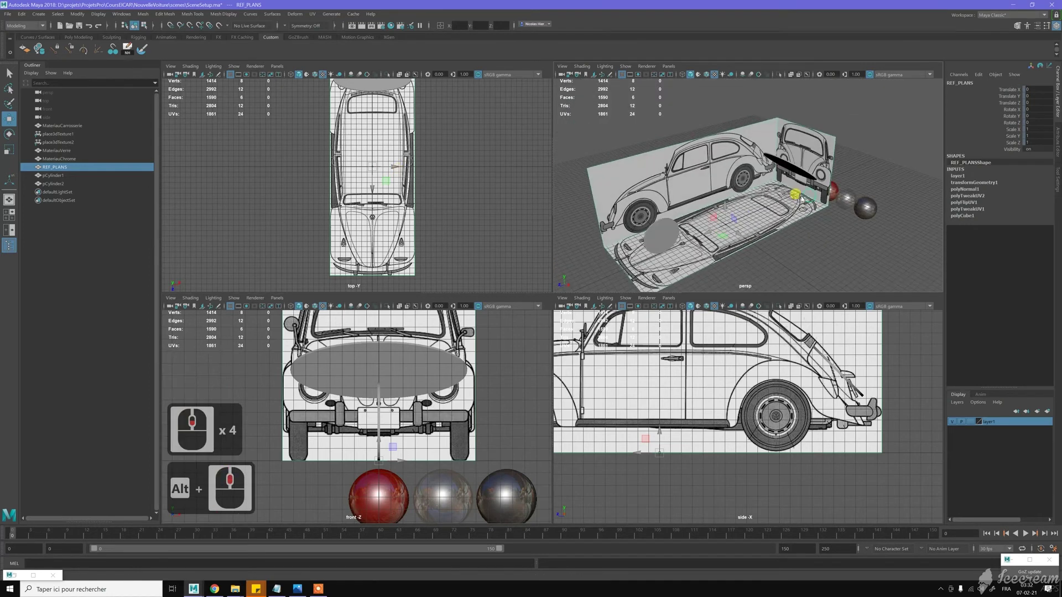
alt+drag(809, 157, 812, 154)
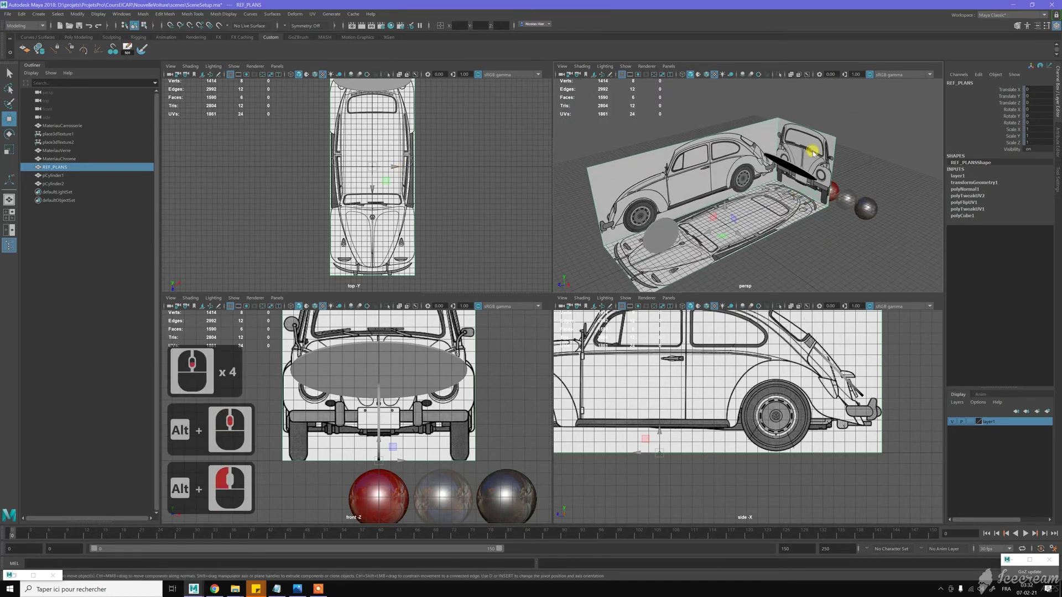
click(811, 153)
click(814, 156)
alt+middle_drag(831, 166, 860, 175)
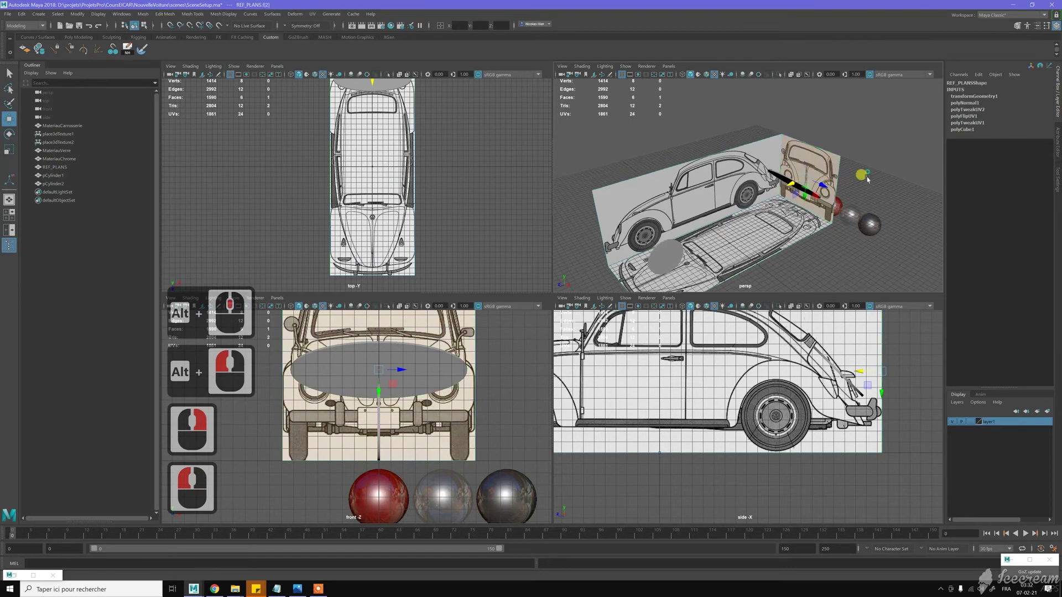
shift+right_click(821, 161)
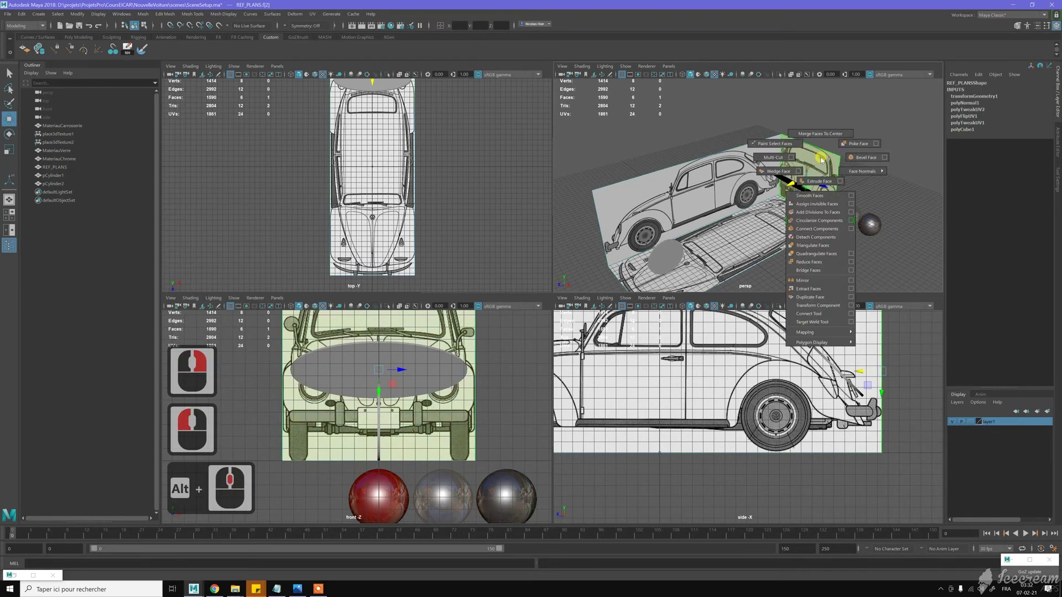
shift+right_drag(822, 161, 809, 289)
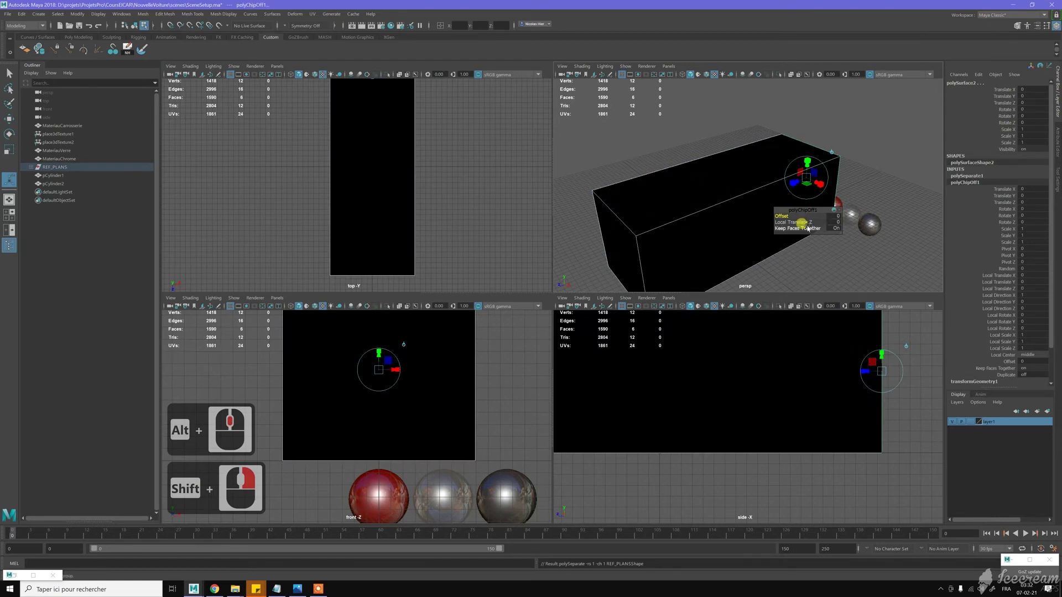
Clean up the two separated surfaces by unparenting them, deleting their history and freezing their transformations.
key(p)
key(alt+d)
key(alt+f)
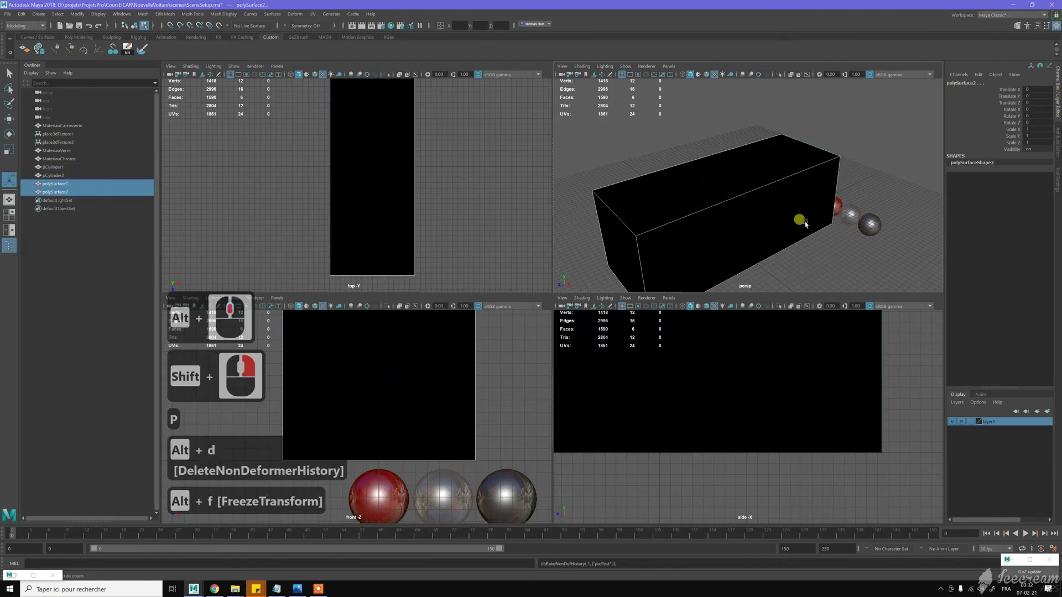
Return to object selection and turn on backface culling for the separated reference planes.
right_drag(753, 186, 685, 138)
double_click(713, 172)
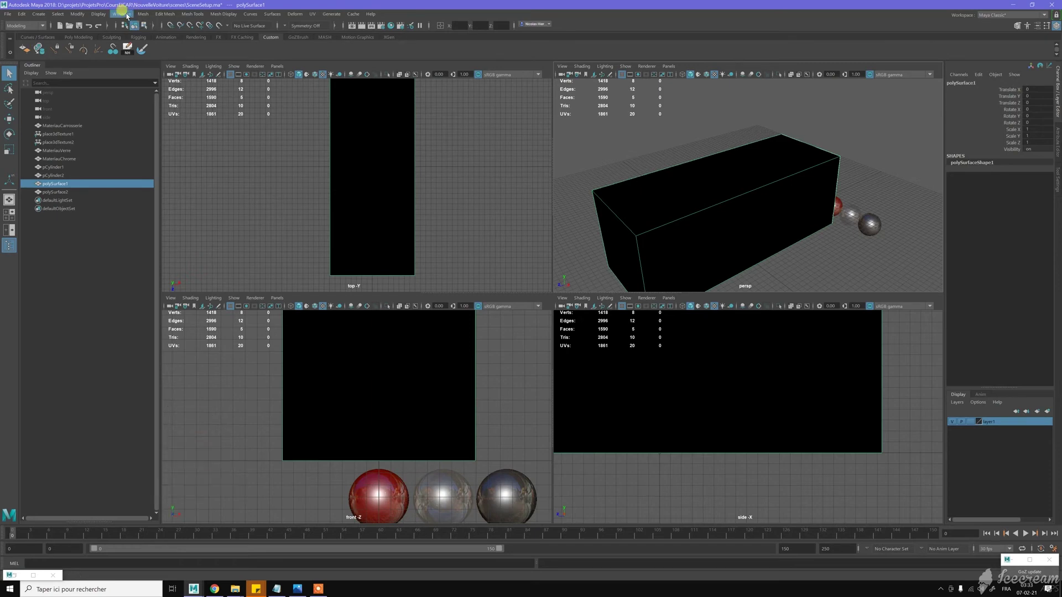
click(100, 14)
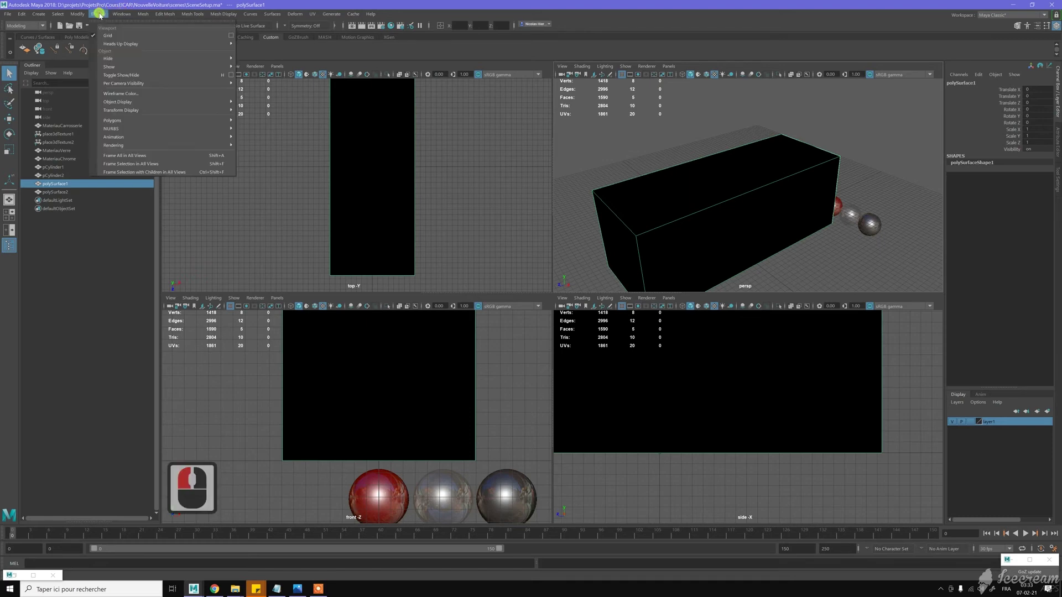
mouse_move(215, 125)
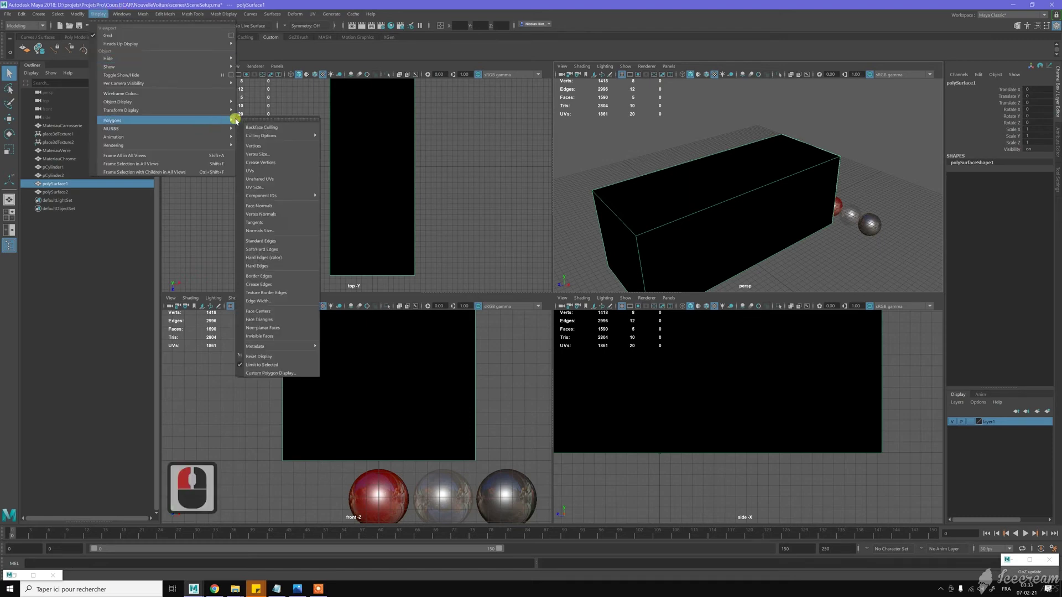
click(249, 125)
click(662, 140)
click(813, 165)
key(w)
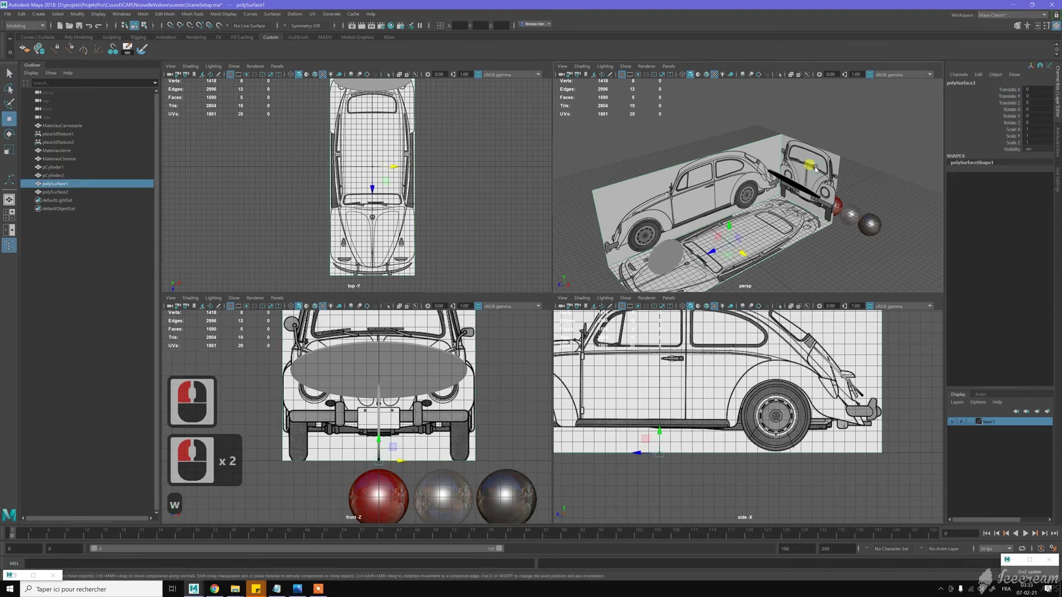
Center the pivot of the front blueprint plane and move the plane along Z to the scene origin, at Translate Z 204.
alt+drag(831, 164, 765, 177)
click(689, 149)
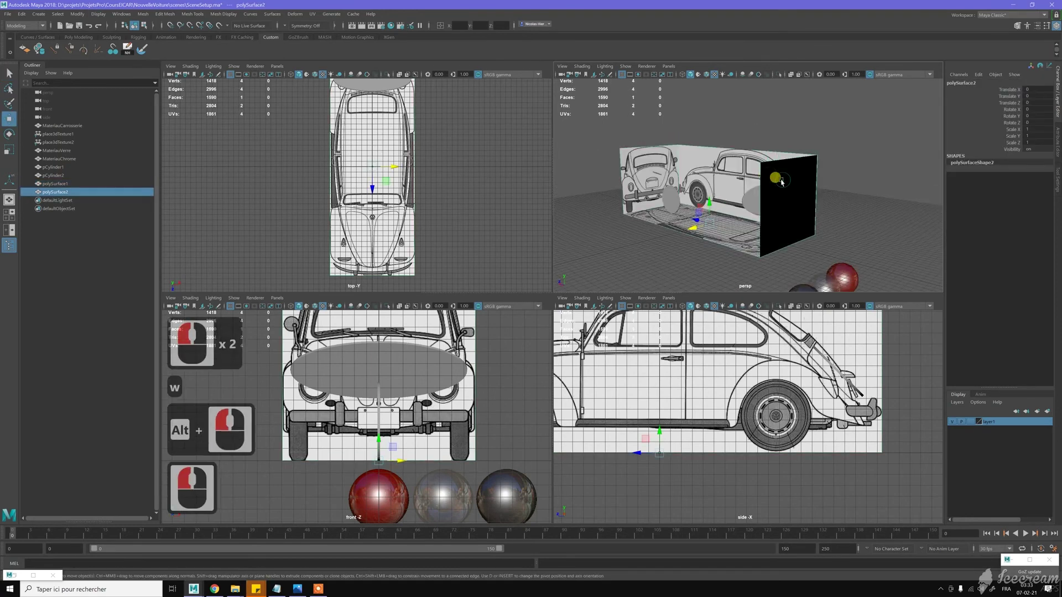
alt+drag(690, 149, 728, 160)
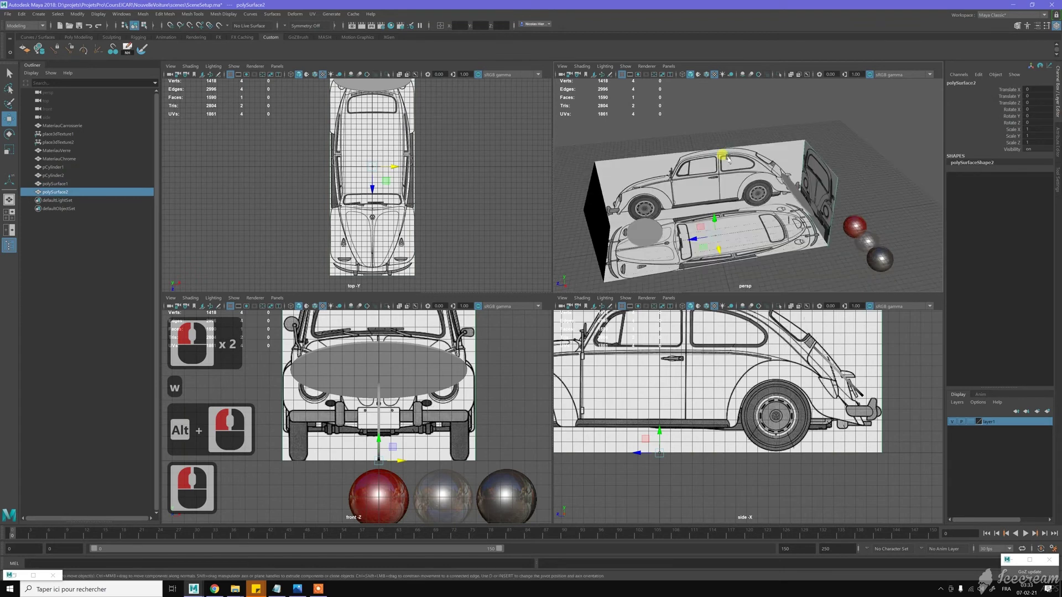
key(alt+c)
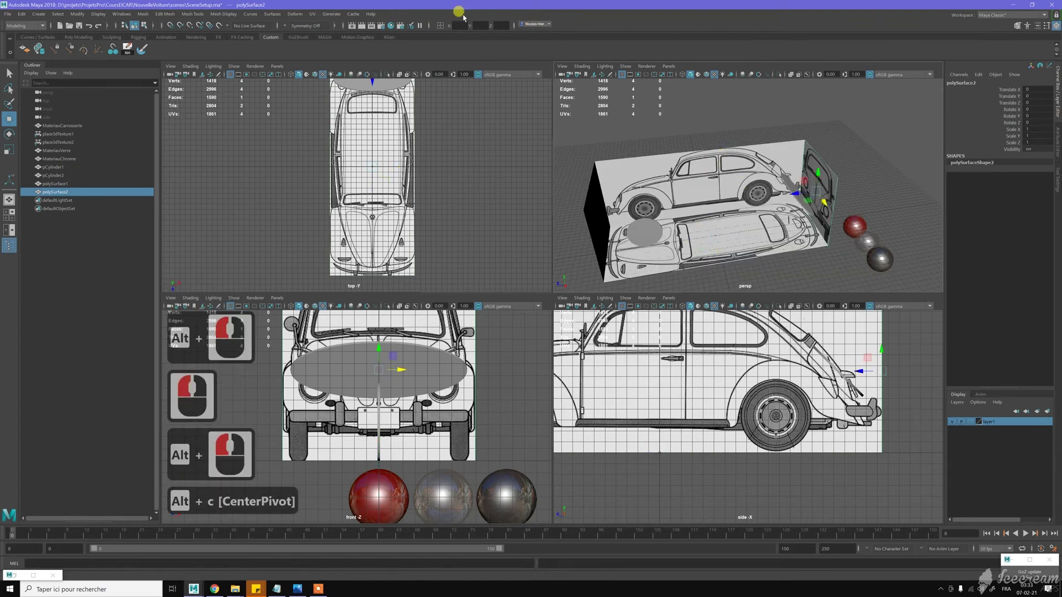
click(494, 25)
text(204)
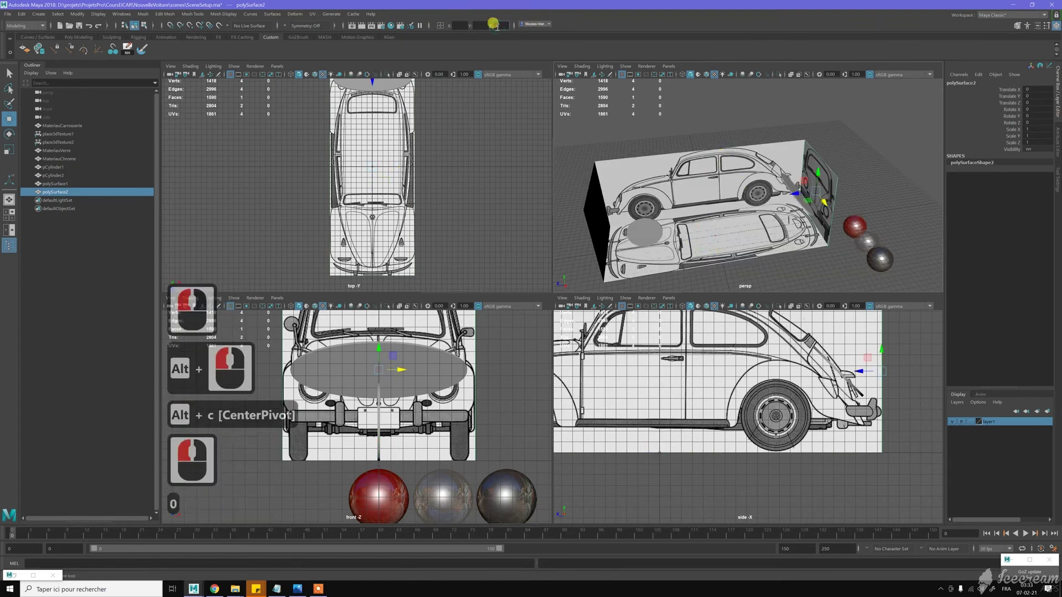
key(Return)
Examine the repositioned front blueprint plane and the remaining reference box from several angles.
alt+drag(667, 249, 704, 250)
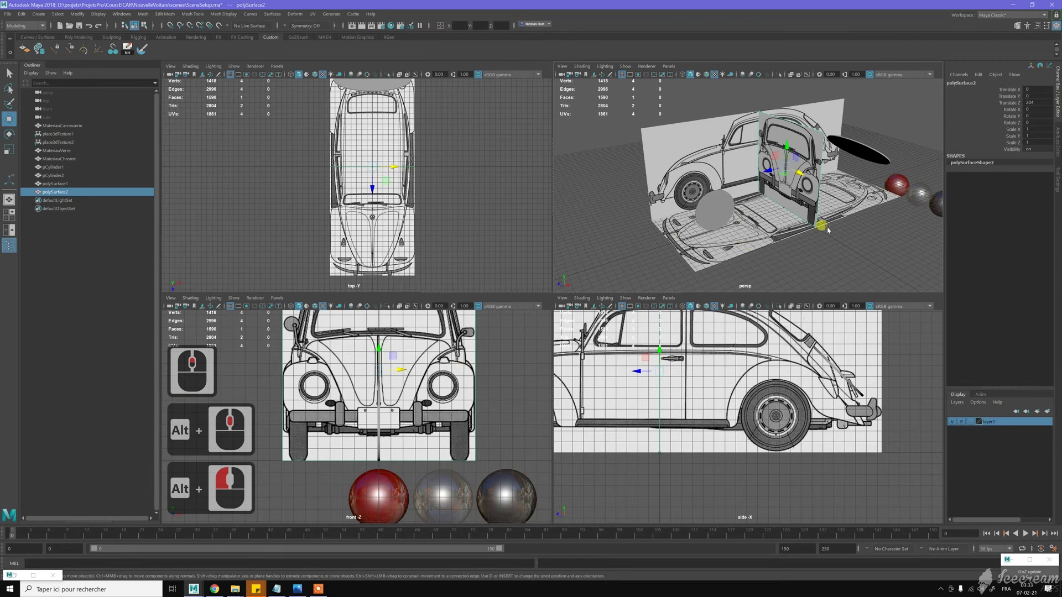
click(855, 160)
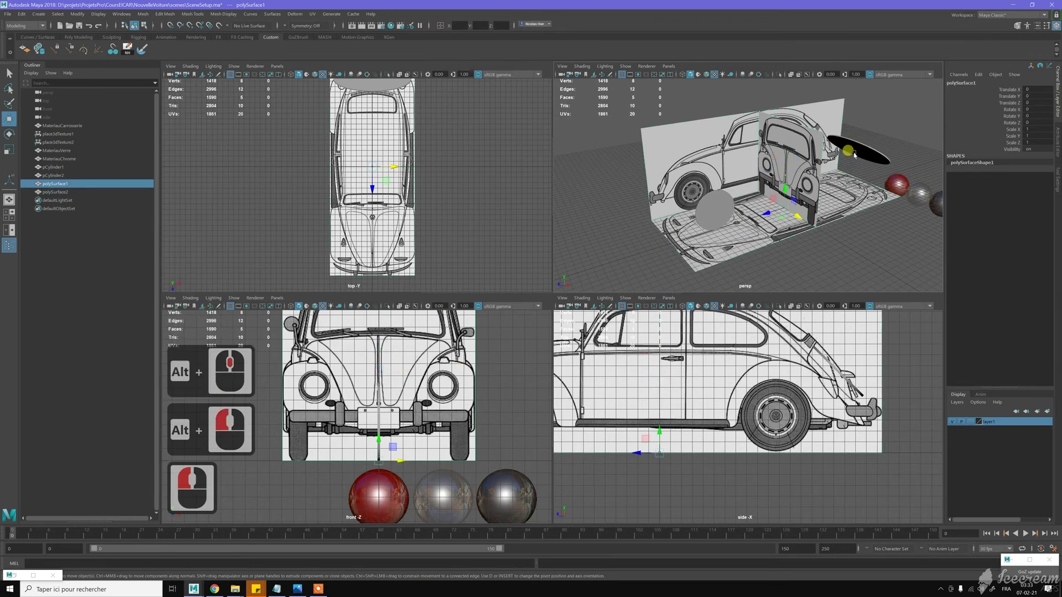
right_click(860, 146)
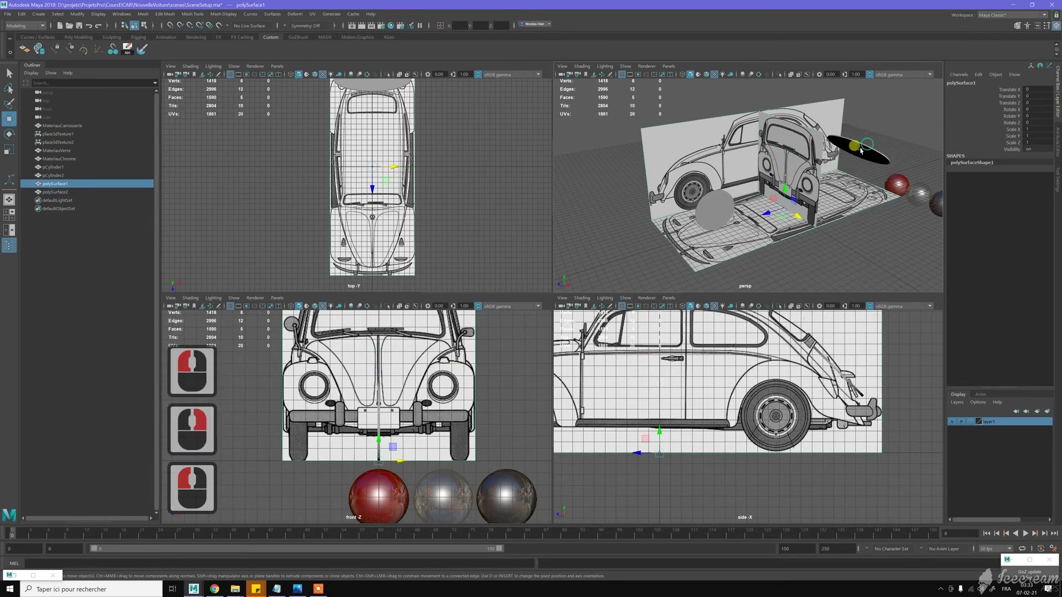
click(861, 147)
alt+drag(872, 163, 692, 221)
click(719, 232)
key(w)
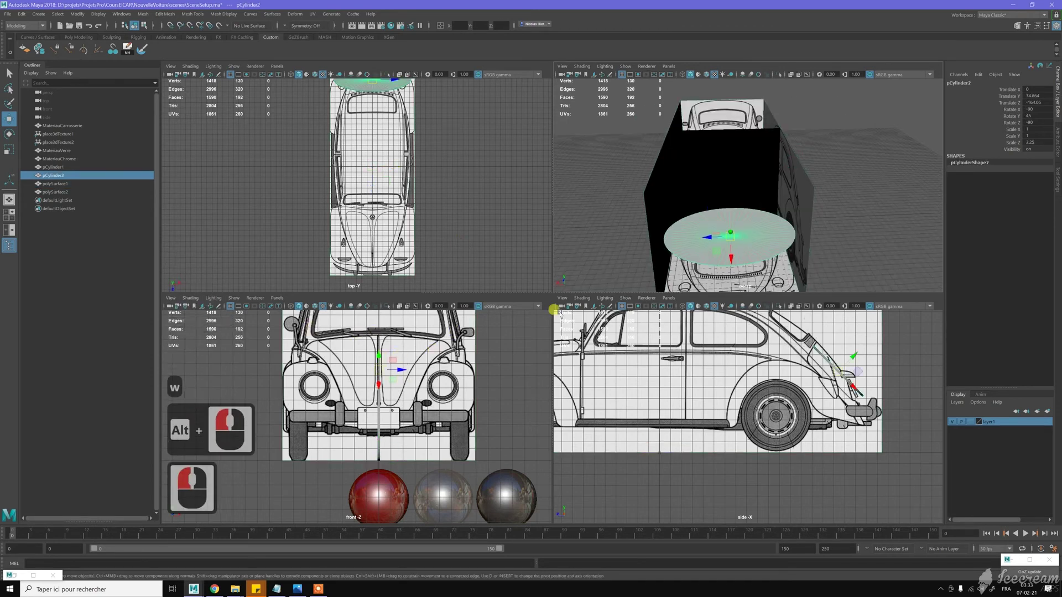
Select the face carrying the rear-view blueprint on the remaining reference box and extract it as a separate surface.
alt+drag(689, 165, 721, 166)
alt+middle_drag(720, 166, 736, 177)
alt+right_drag(736, 177, 754, 188)
click(754, 187)
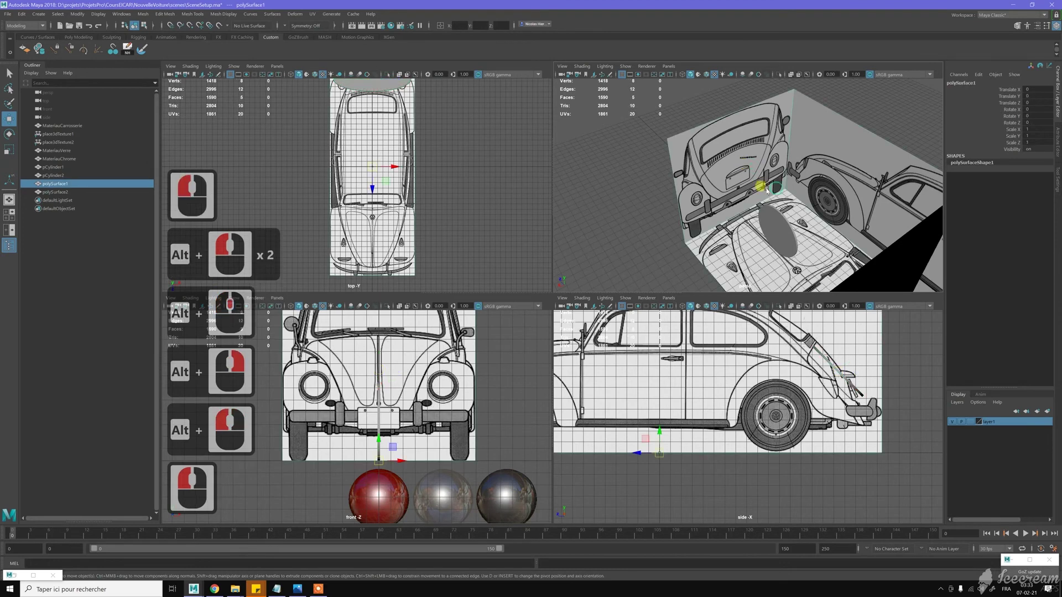
alt+drag(752, 180, 758, 166)
right_drag(761, 163, 750, 299)
click(758, 167)
alt+drag(748, 276, 731, 171)
alt+middle_drag(731, 171, 767, 160)
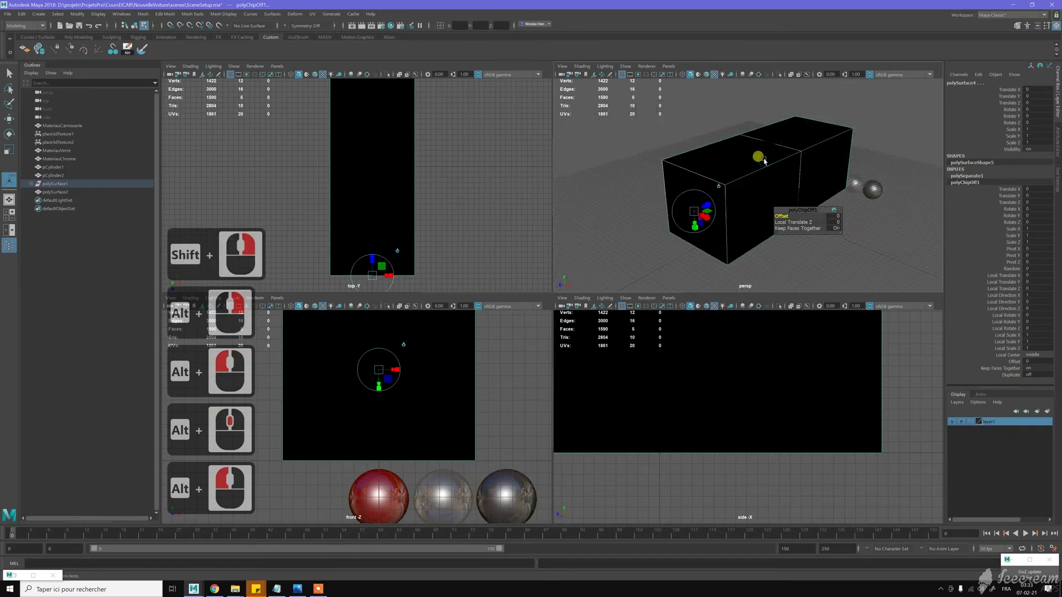
Delete the construction history of the newly separated surfaces and return to object selection.
key(w)
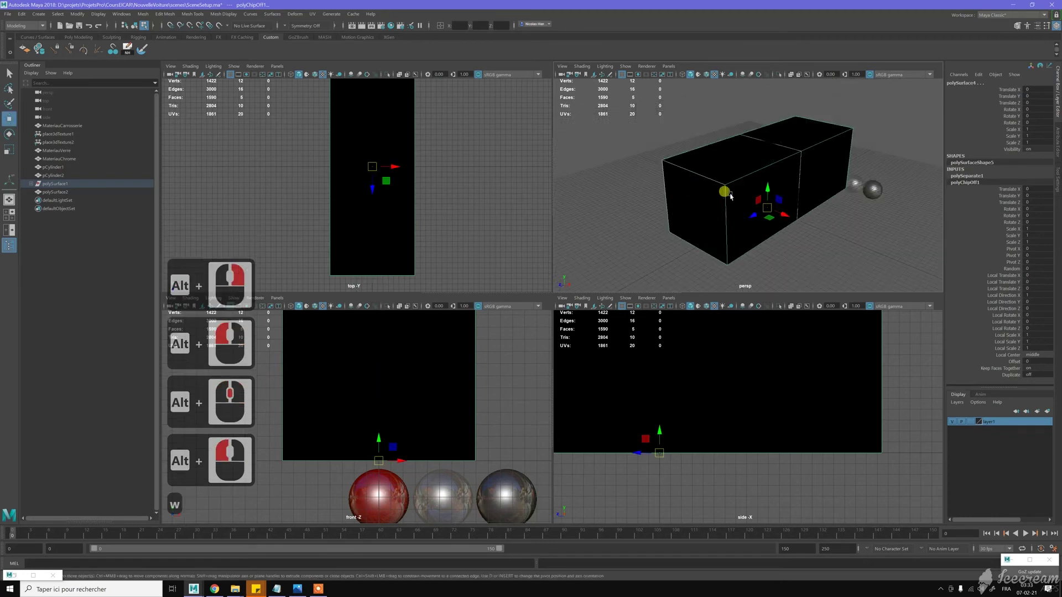
key(alt+d)
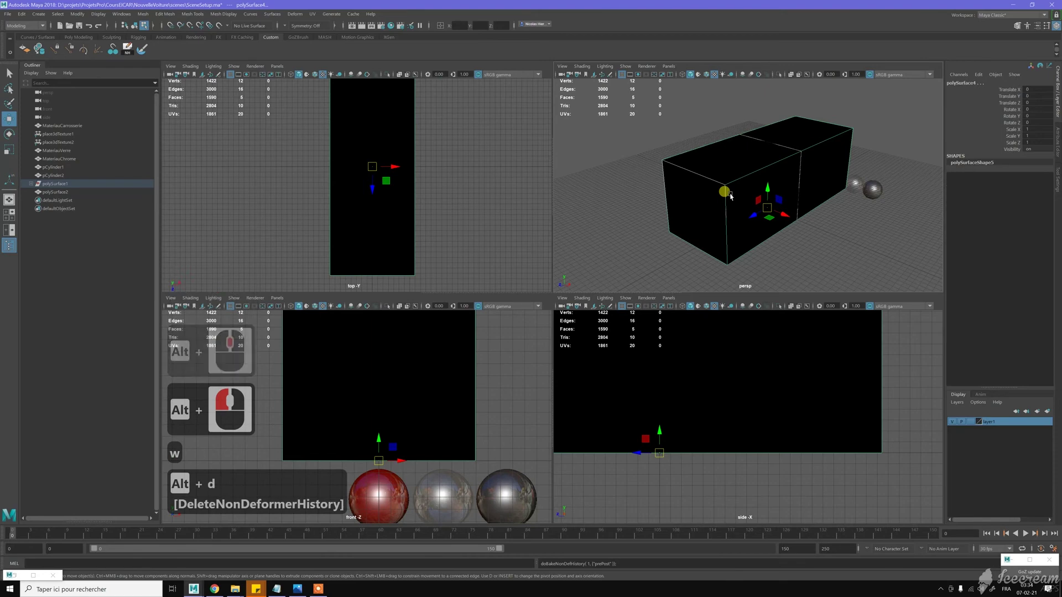
right_click(701, 197)
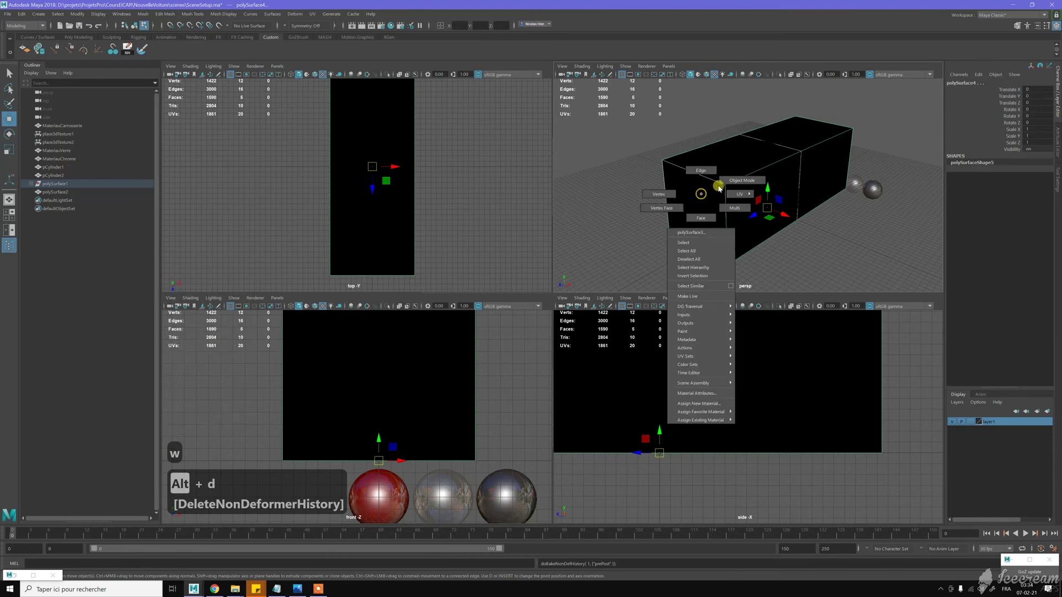
Center the pivot of the extracted rear blueprint plane and move the plane along Z to the scene origin, at Translate Z -204.
click(685, 205)
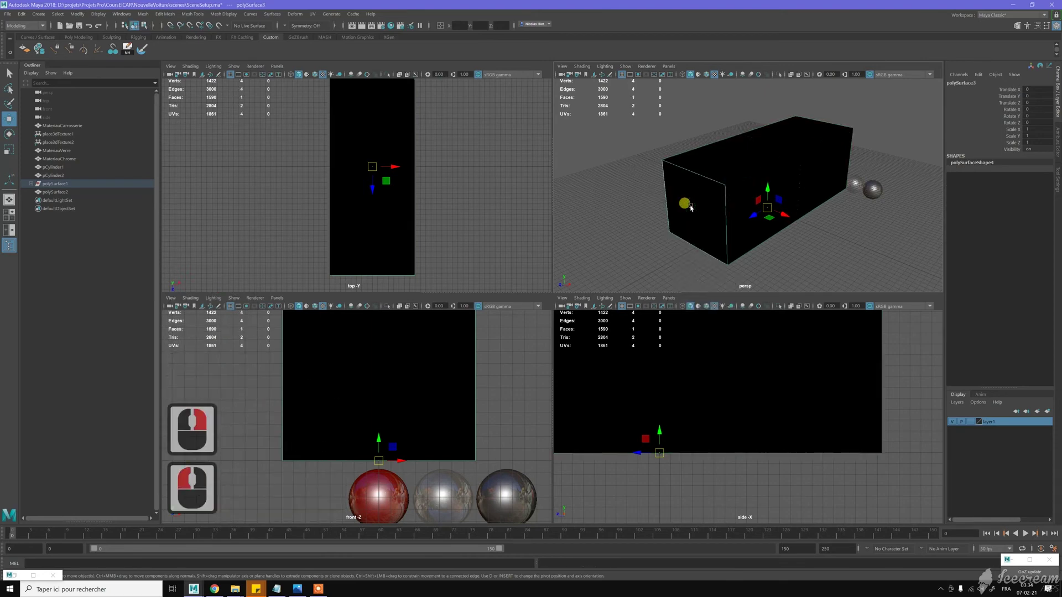
key(alt+d)
key(alt+c)
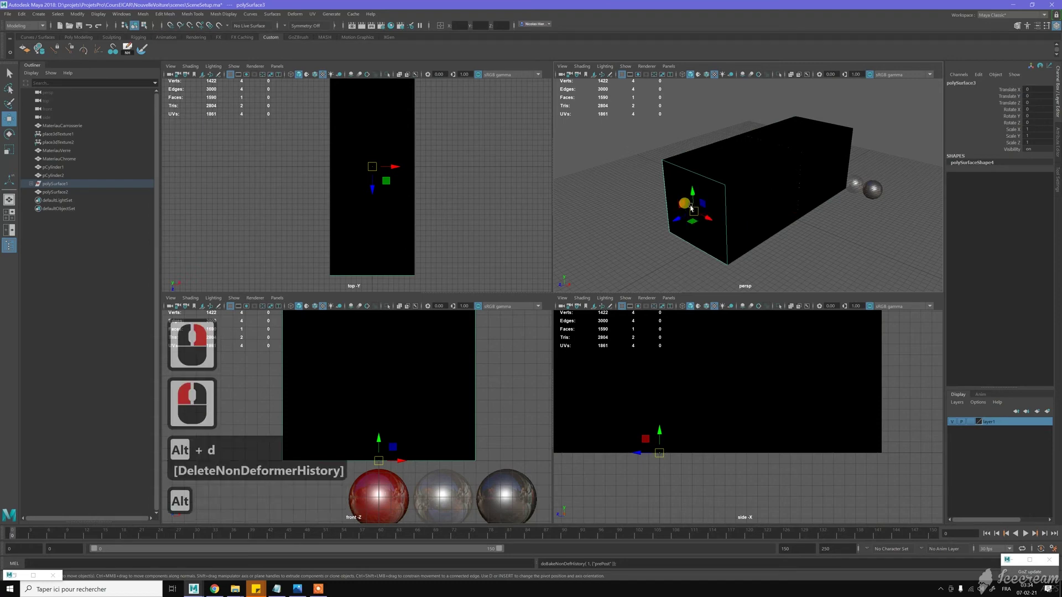
alt+drag(691, 207, 682, 127)
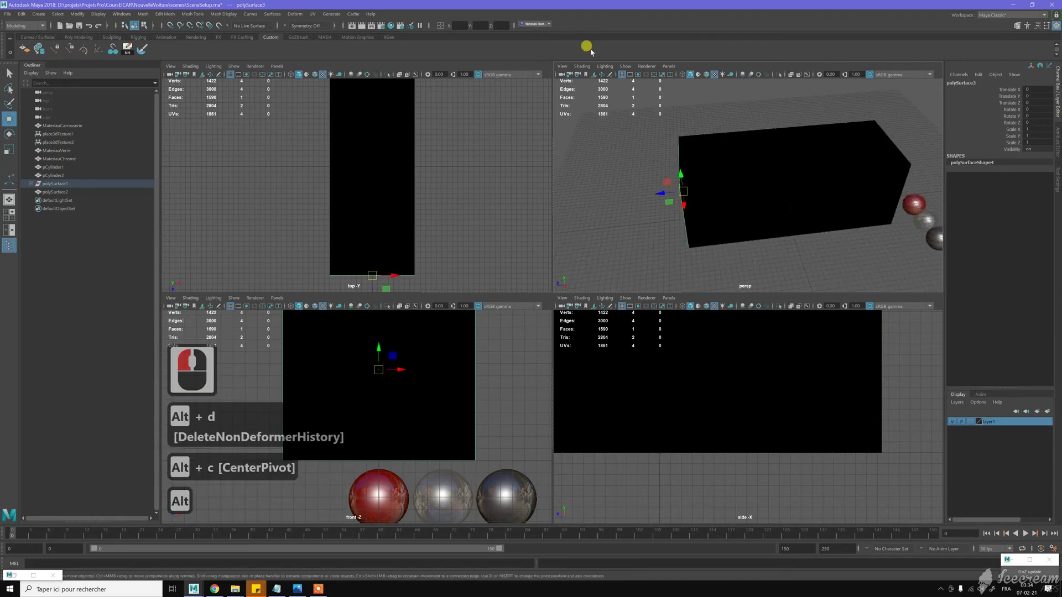
click(501, 25)
text(0)
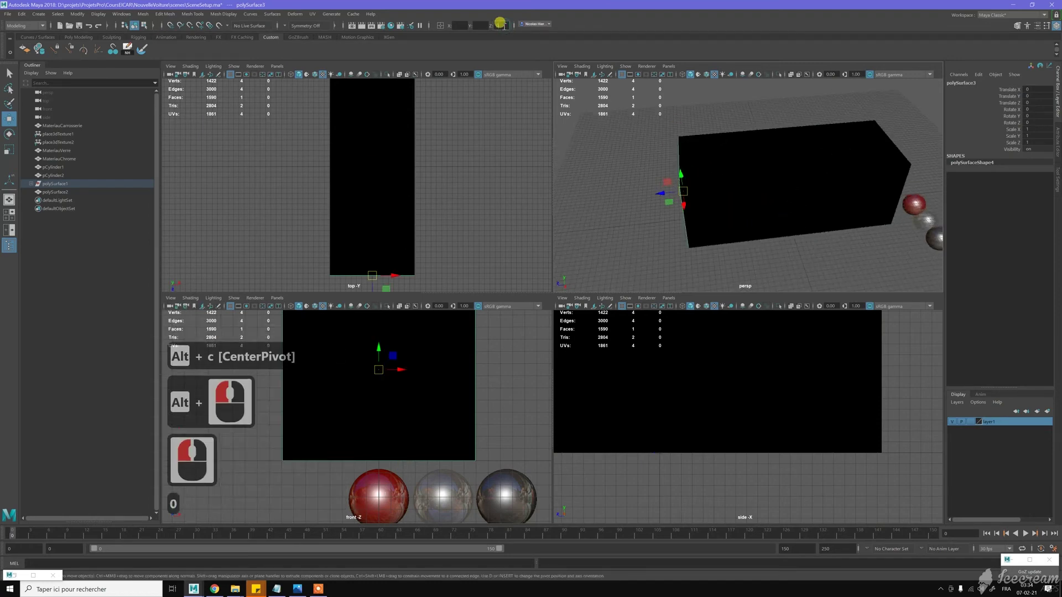
key(Return)
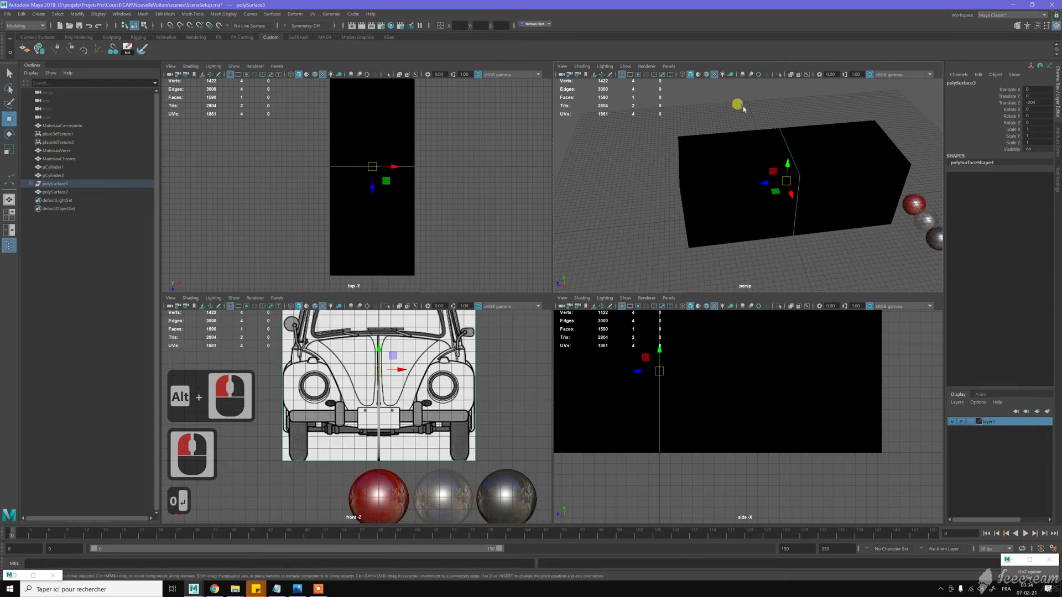
Select polySurface3 and polySurface4 inside the polySurface1 group and unparent them.
click(58, 191)
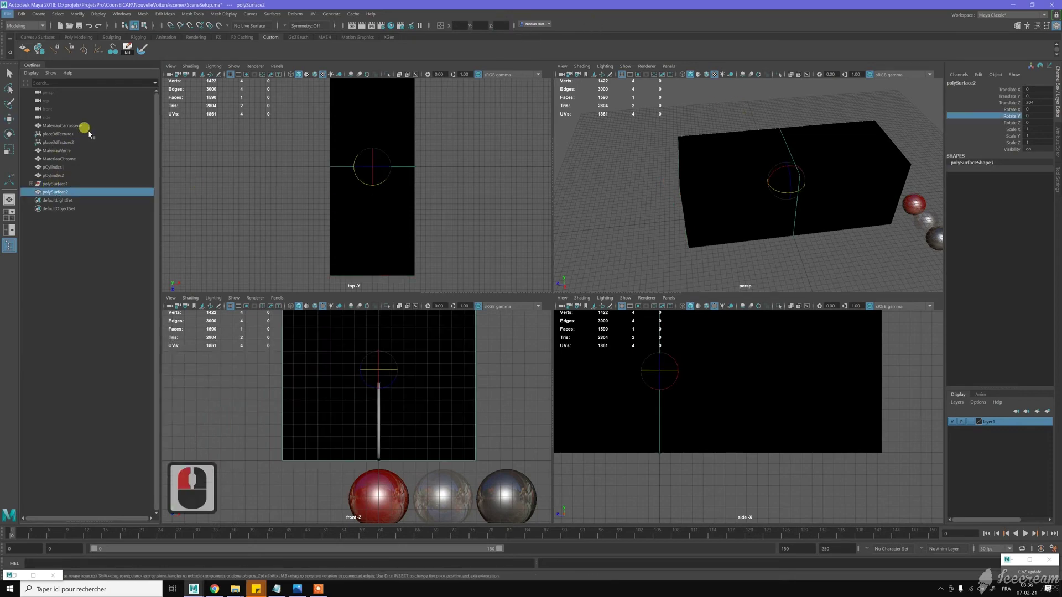
shift+click(696, 226)
alt+drag(593, 223, 387, 205)
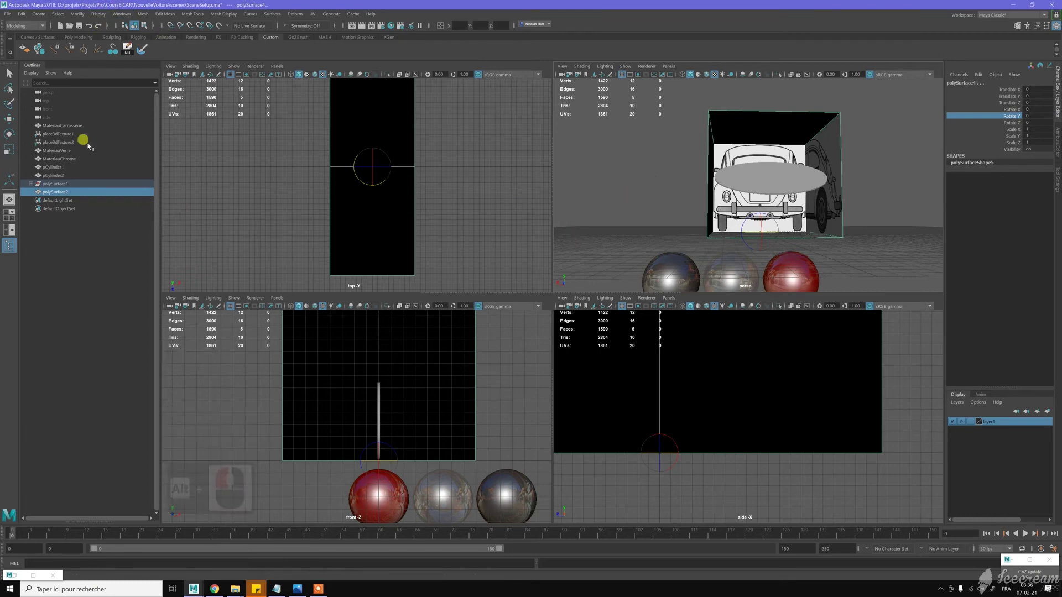
click(31, 183)
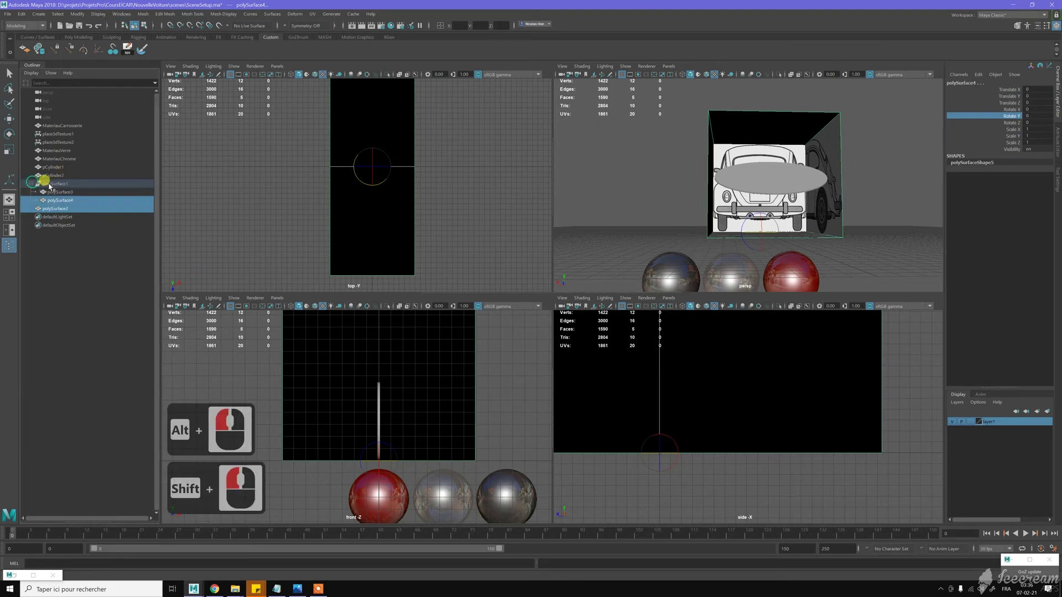
click(58, 192)
ctrl+click(58, 199)
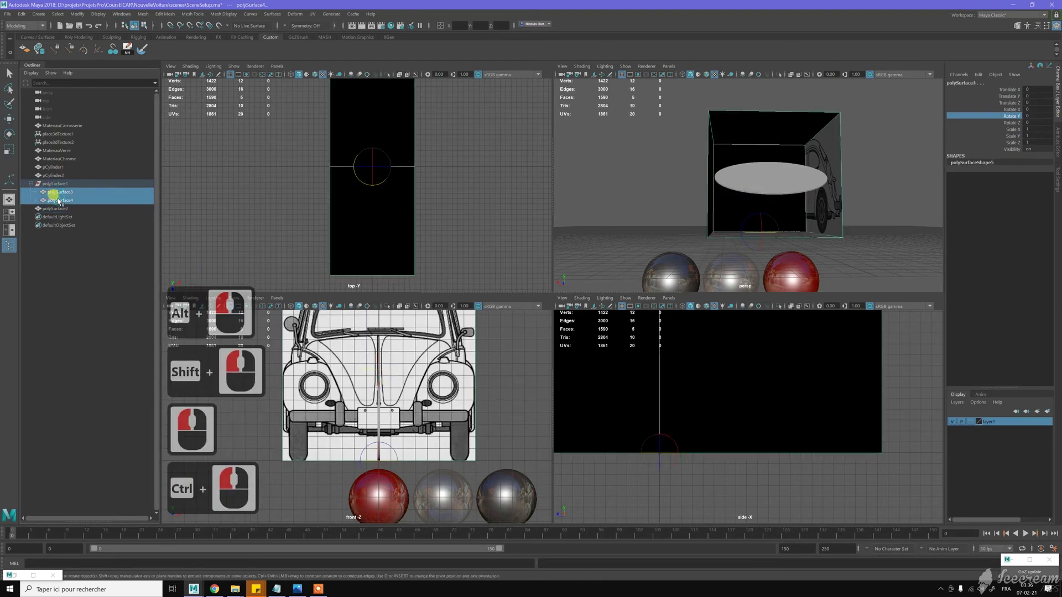
key(shift+p)
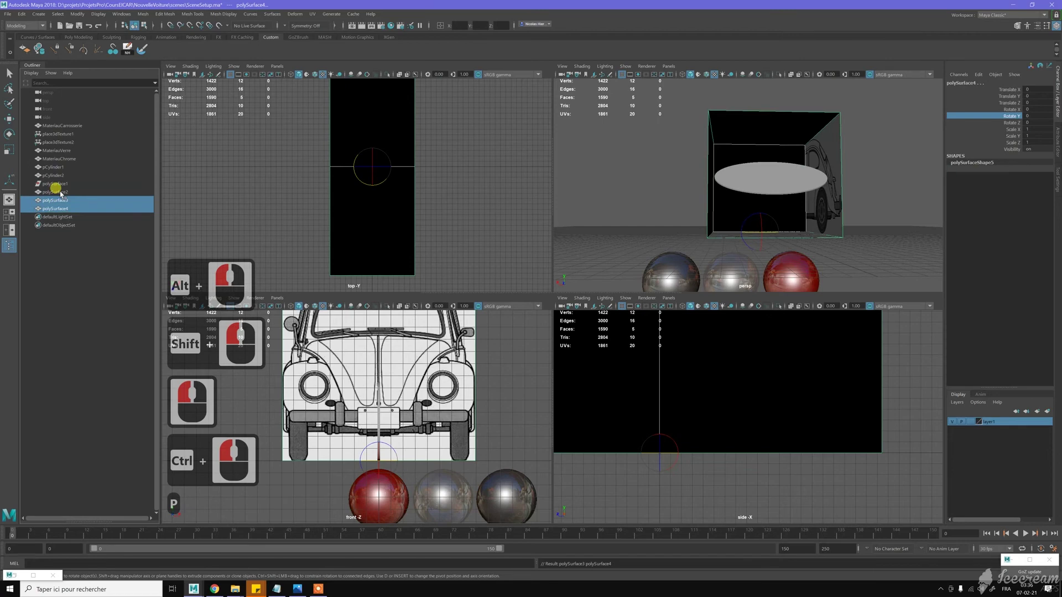
Delete the history and freeze the transformations of the three reference surfaces, and delete the leftover polySurface1 group.
ctrl+click(58, 191)
key(alt+d)
key(alt+f)
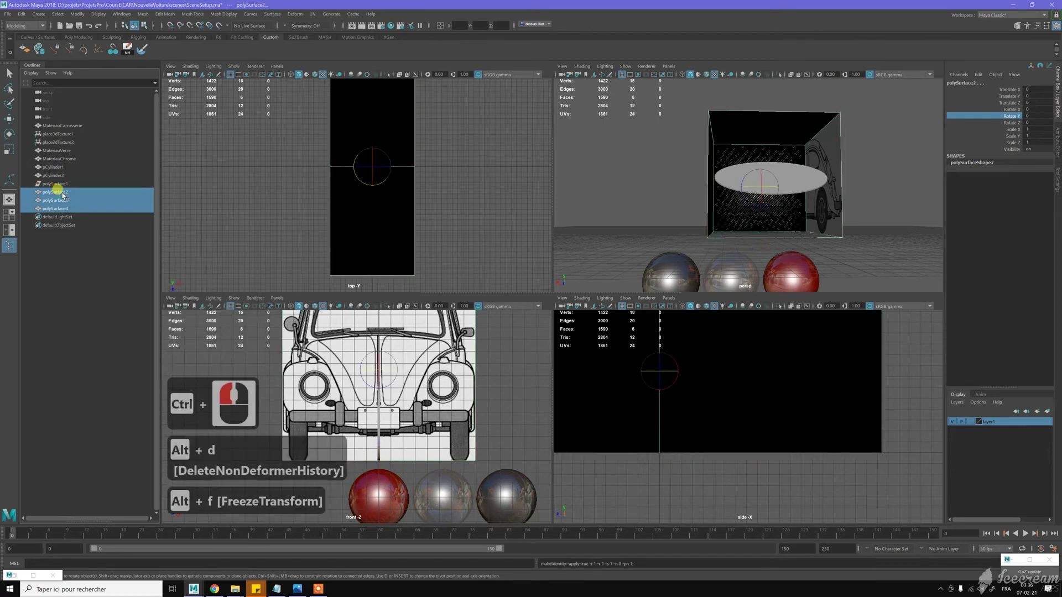
click(59, 184)
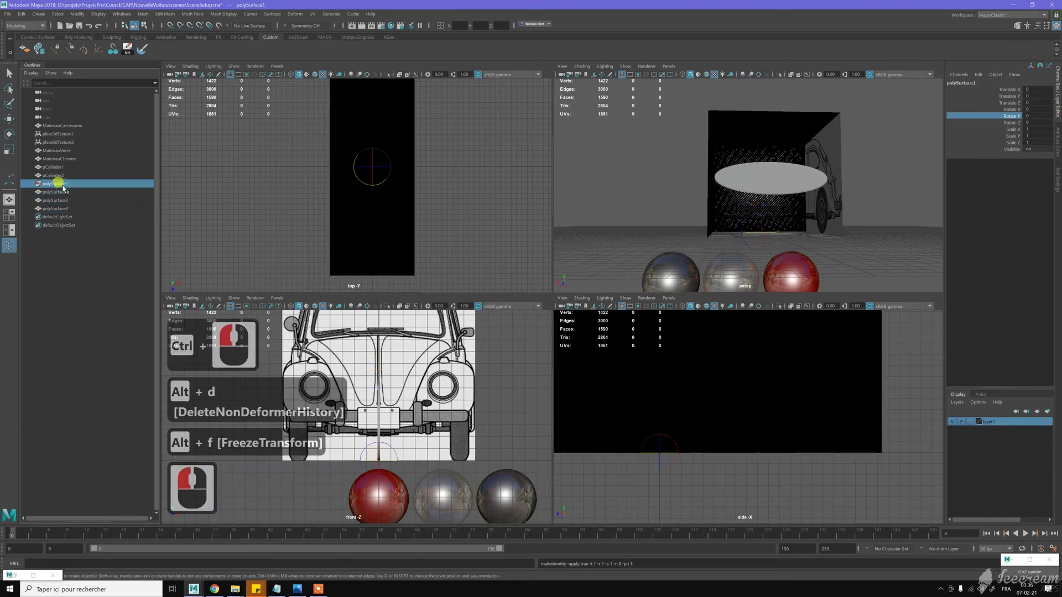
key(Delete)
Isolate polySurface2 in the perspective view to identify its blueprint, and end the isolation.
click(61, 184)
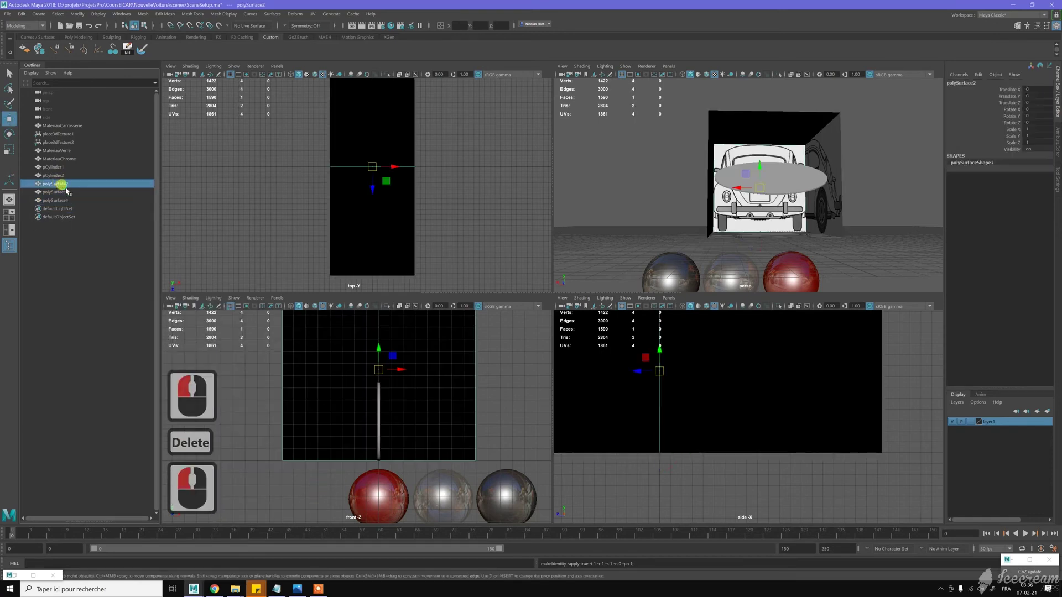
mouse_move(646, 163)
alt+mouse_down()
mouse_move(687, 171)
mouse_move(652, 174)
alt+mouse_up()
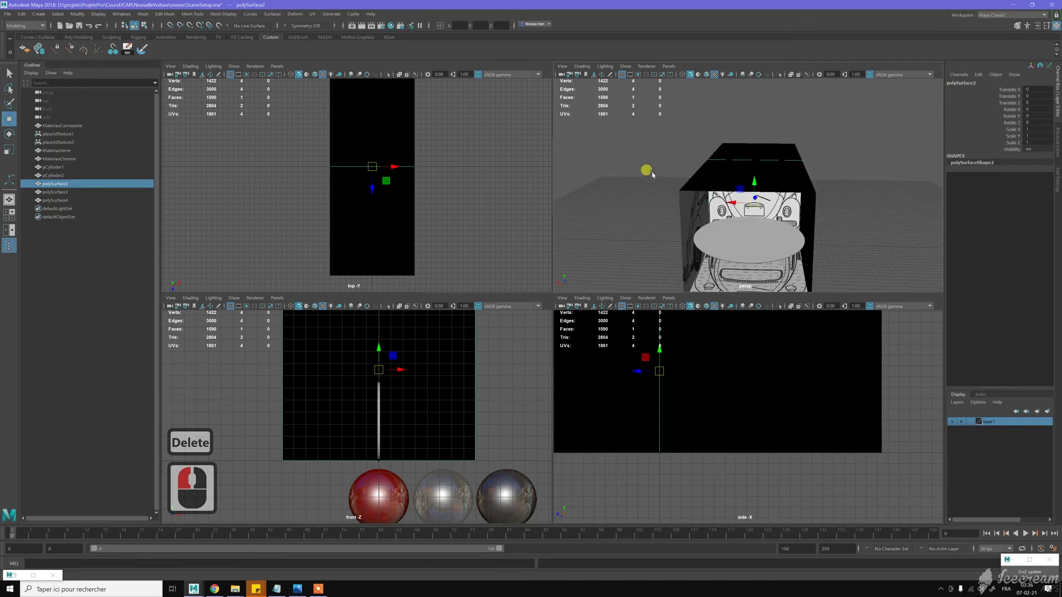
click(779, 74)
alt+drag(790, 107, 779, 106)
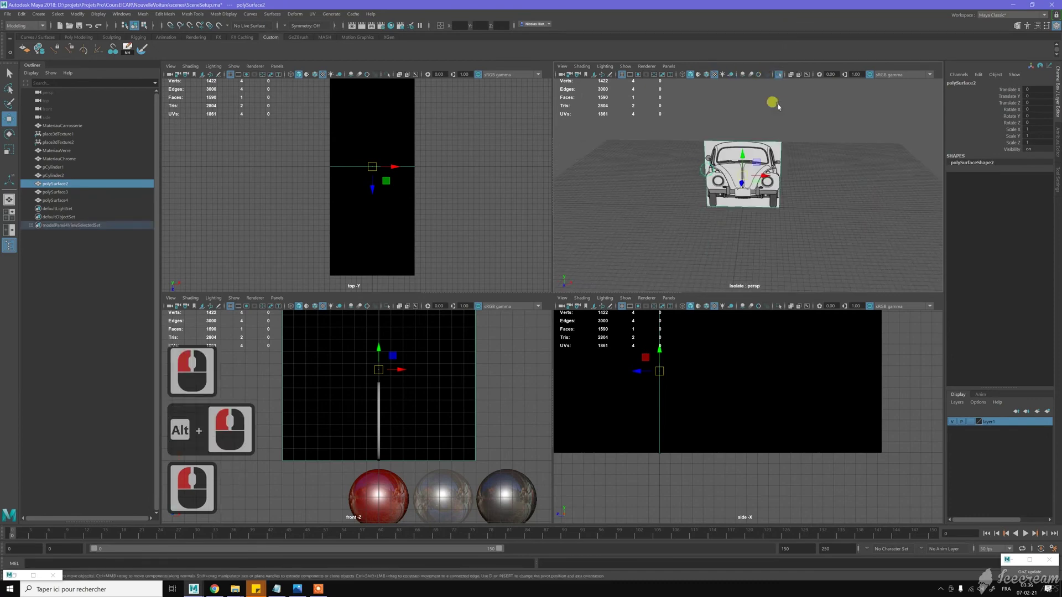
click(779, 74)
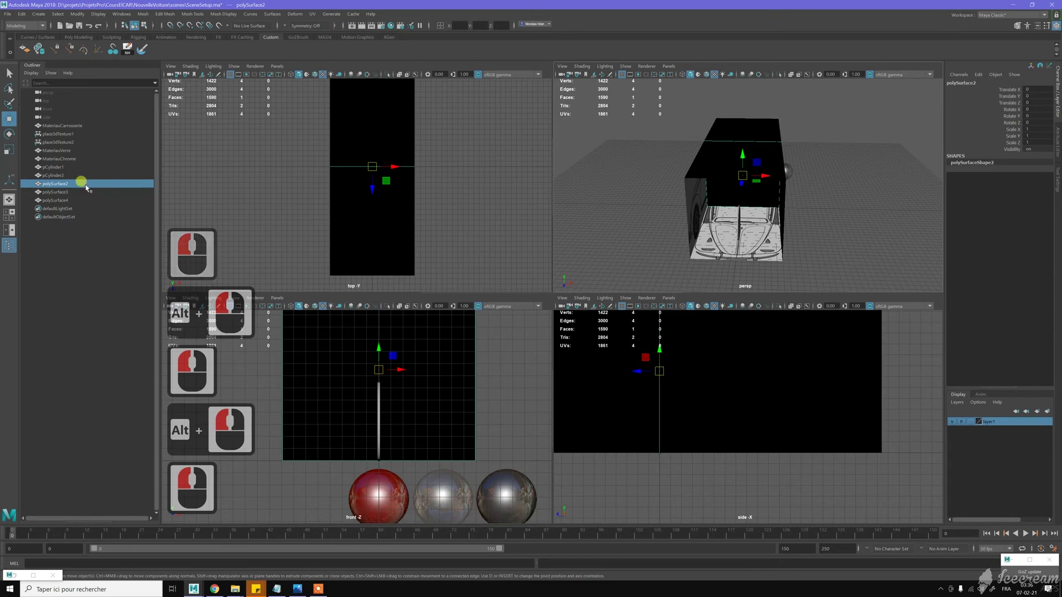
Rename the polySurface2 plane as REF_FrontView.
double_click(68, 183)
text(REF_F)
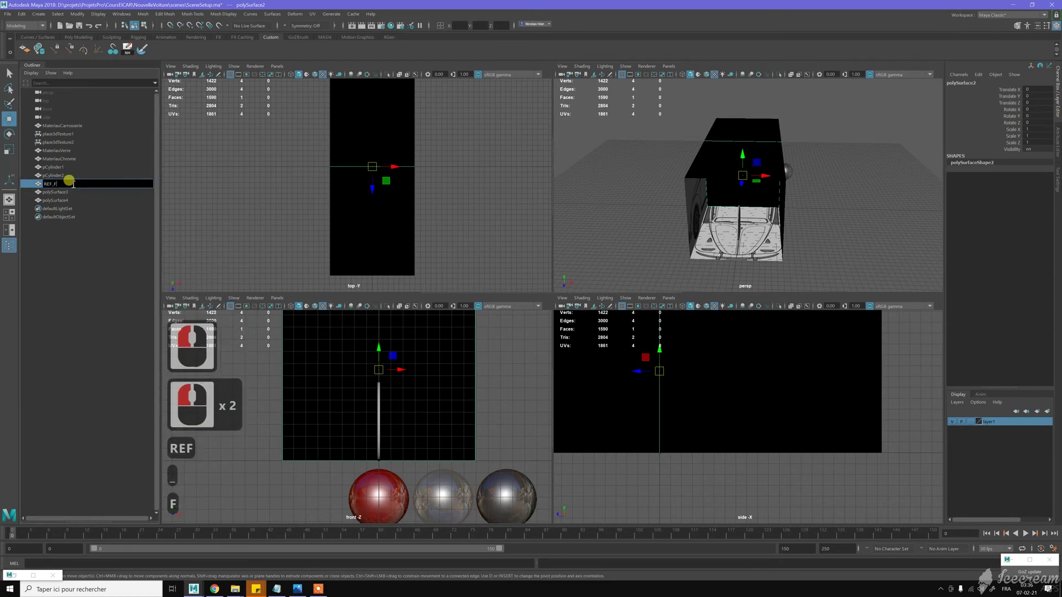
text(rontViex)
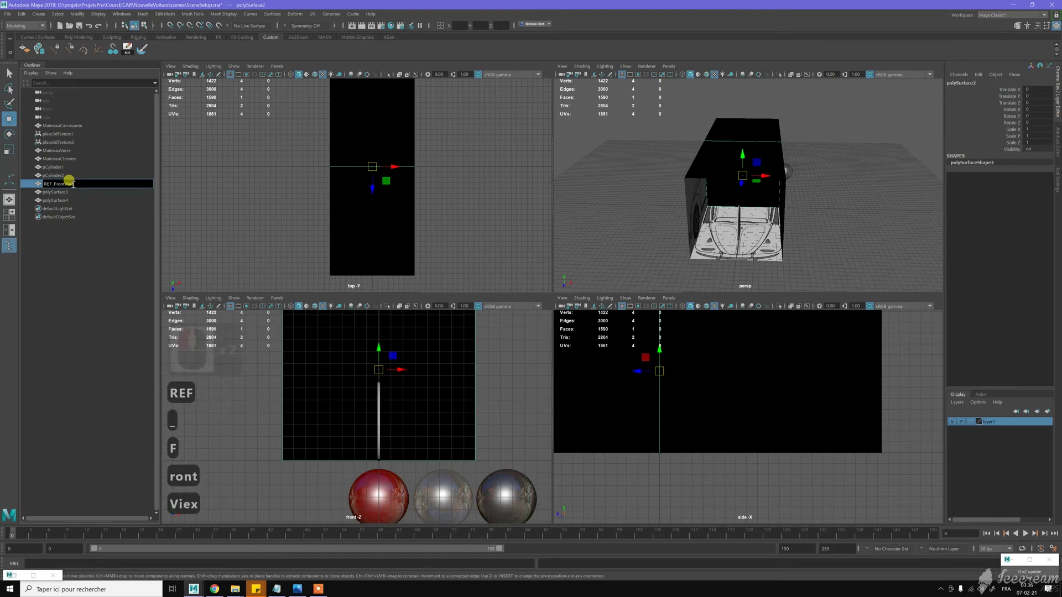
key(BackSpace)
text(w)
key(Return)
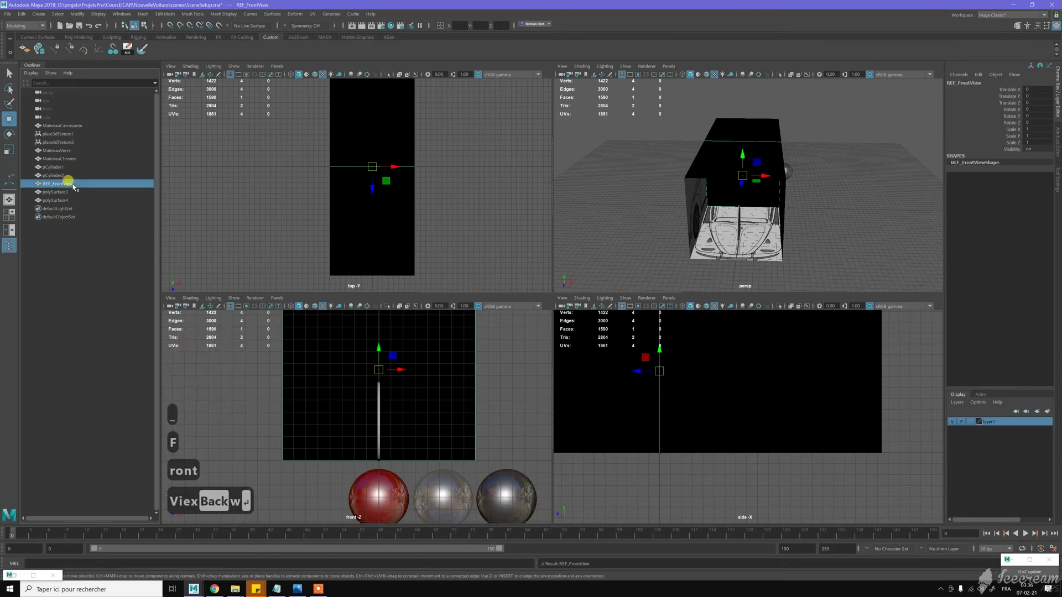
Rename the polySurface3 plane as REF_RearView.
click(61, 193)
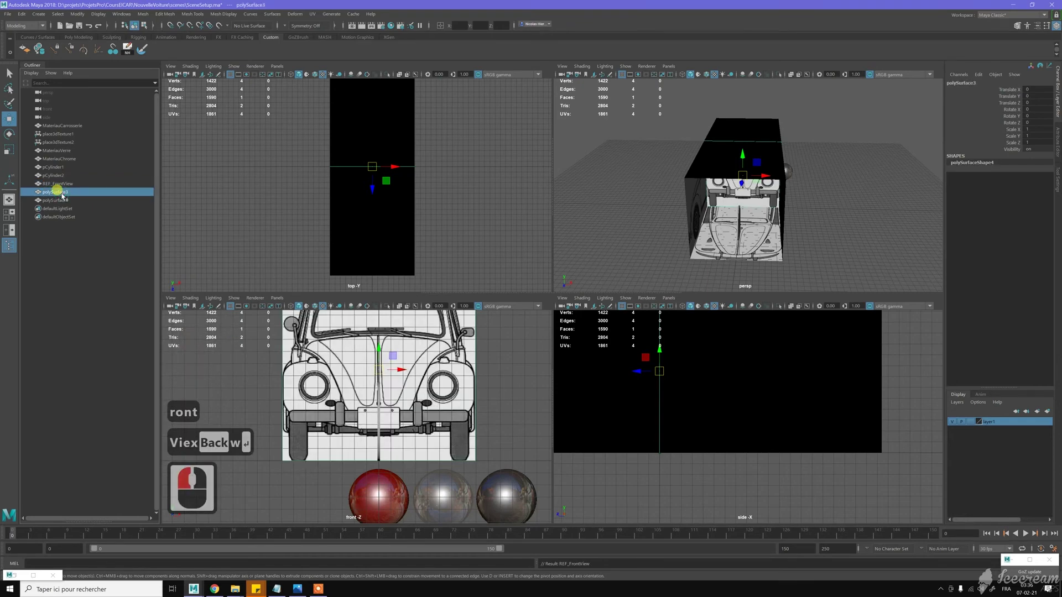
double_click(62, 194)
text(R)
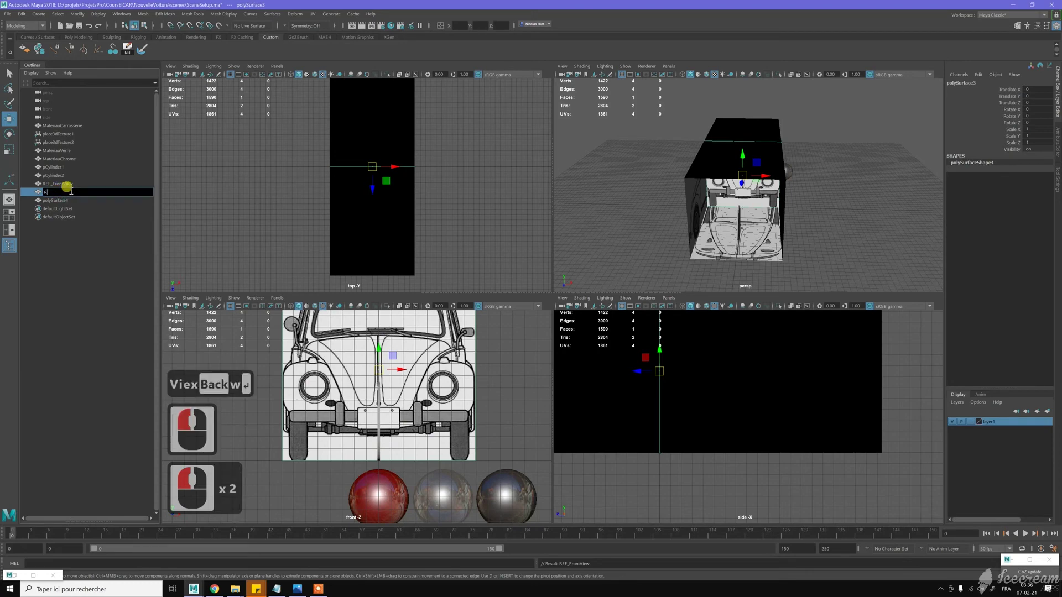
text(EF_)
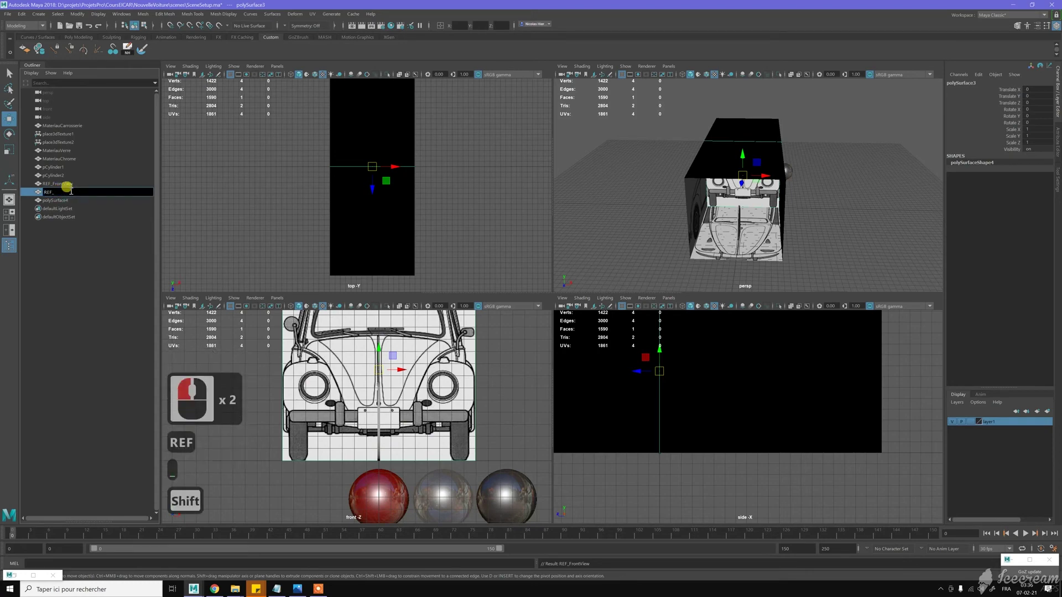
text(RearView)
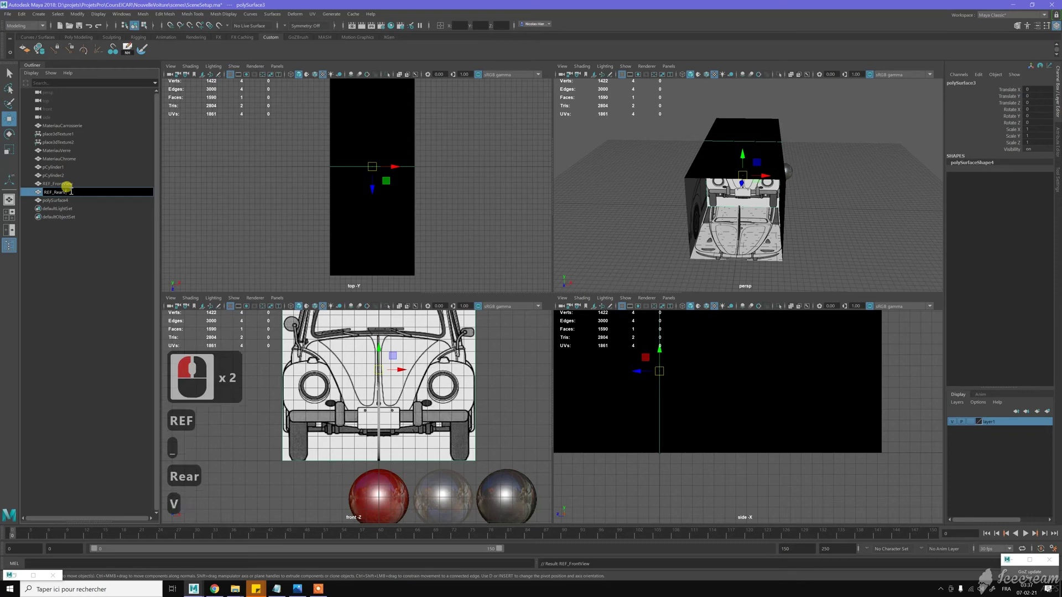
key(Return)
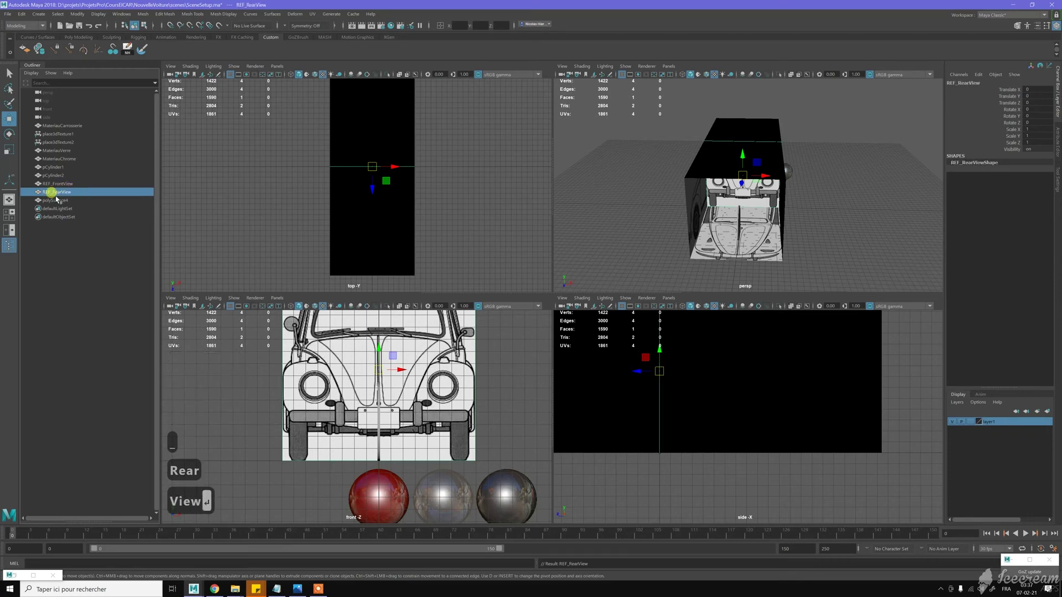
Rename the remaining polySurface4 box surface as REF_Plans and select the REF_FrontView plane.
double_click(48, 198)
text(REF_Plans)
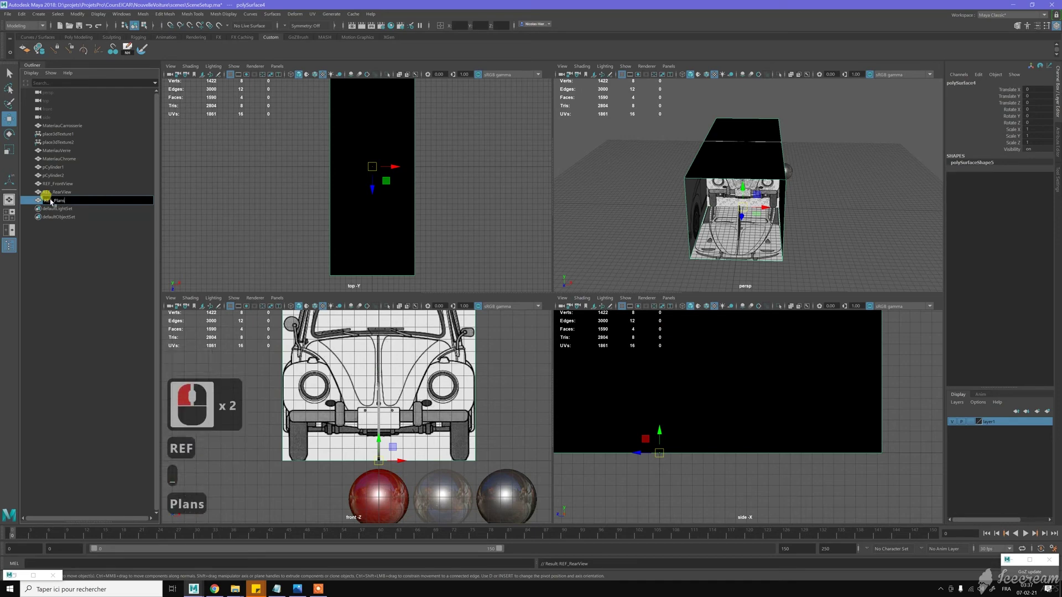
key(Return)
click(62, 184)
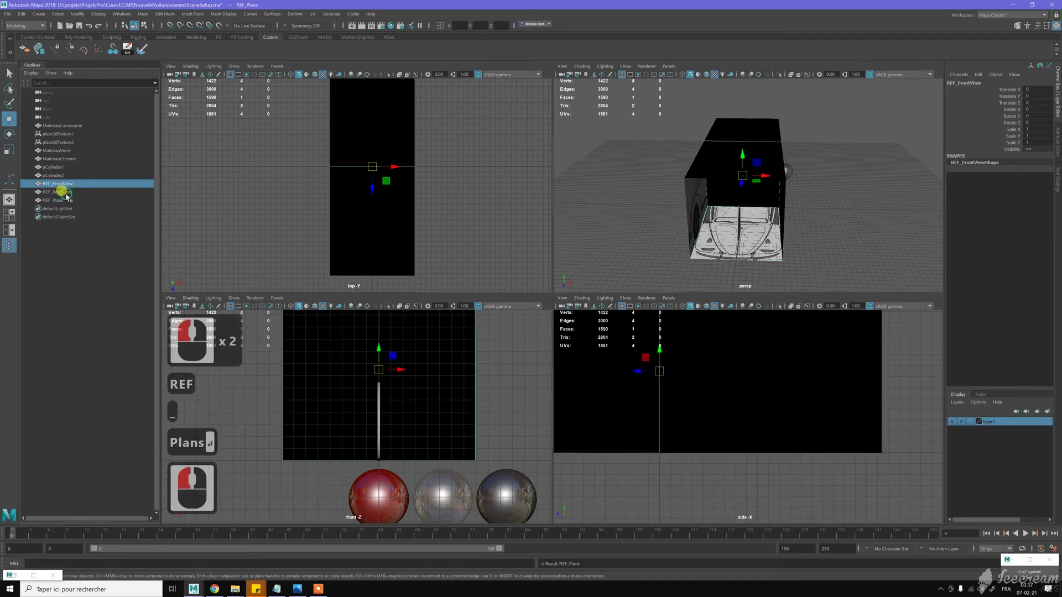
Add REF_FrontView, REF_RearView and REF_Plans together to the display layer layer1.
ctrl+click(62, 192)
ctrl+click(55, 200)
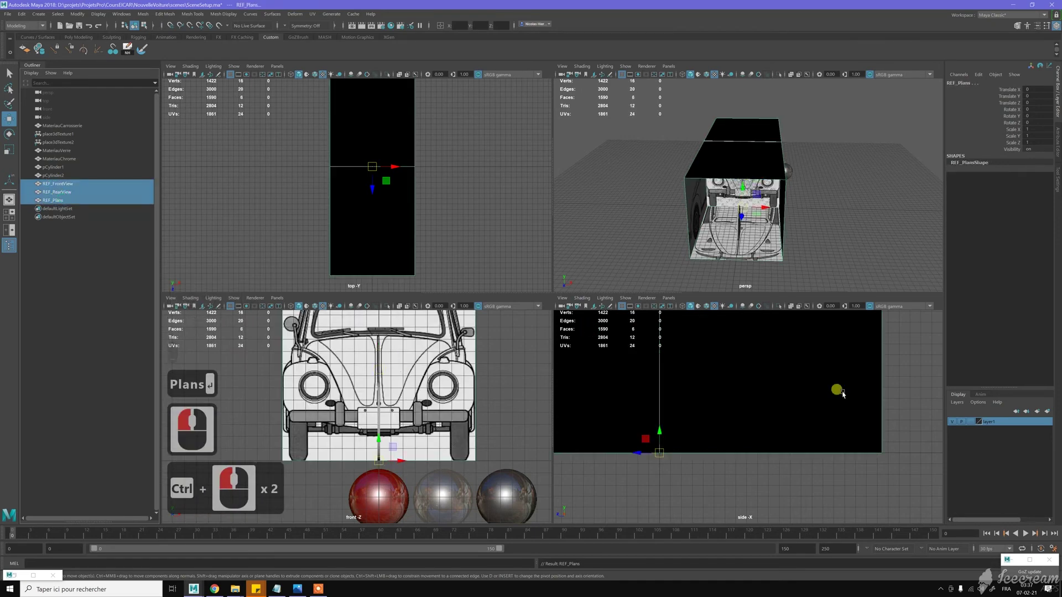
right_click(993, 423)
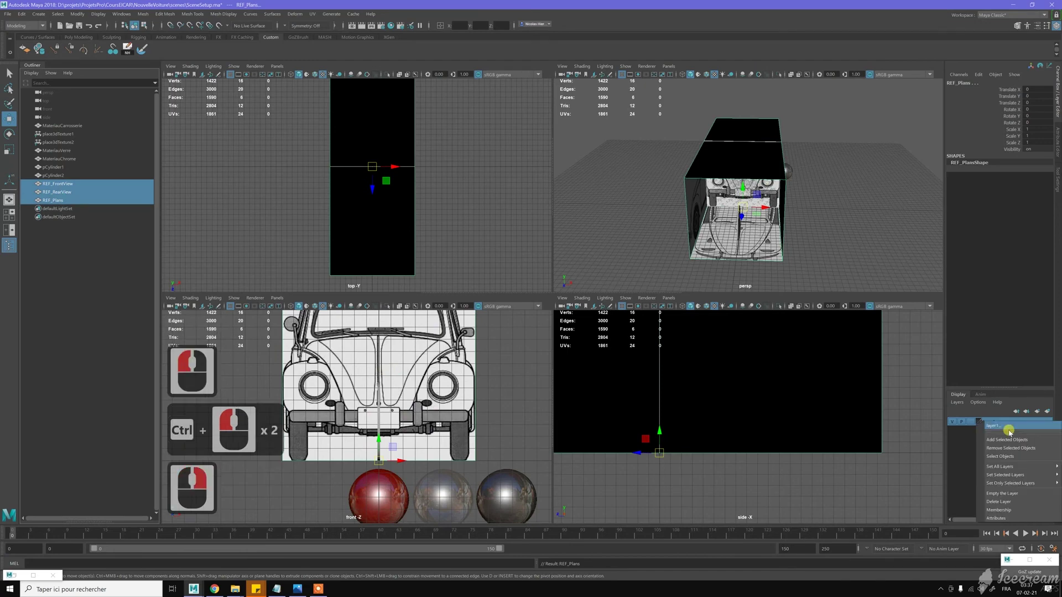
click(1015, 439)
click(486, 194)
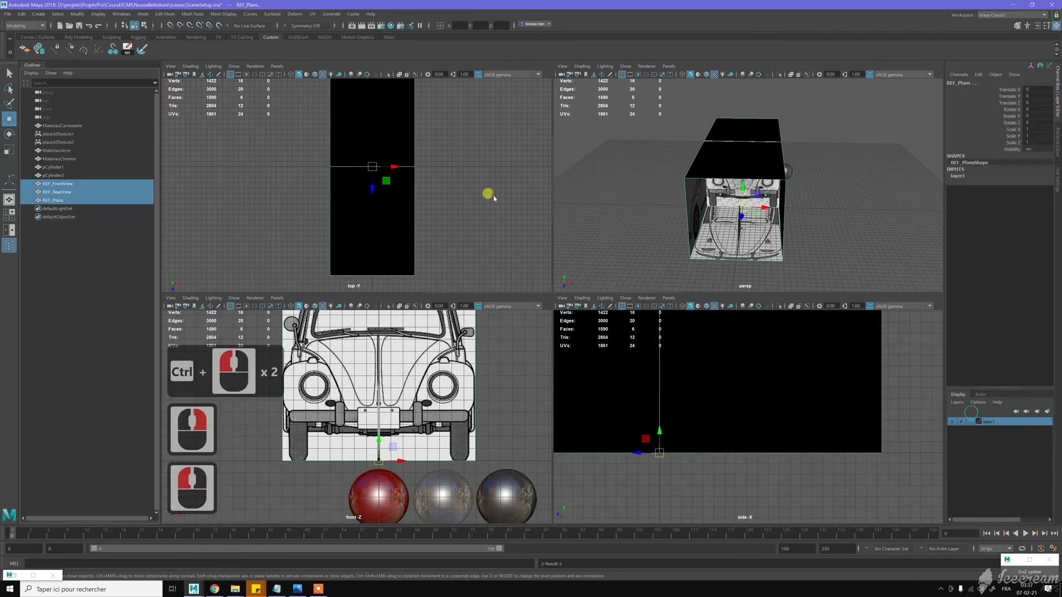
Enable backface culling on the three selected REF surfaces and inspect the blueprints from an angle in the perspective view.
click(98, 14)
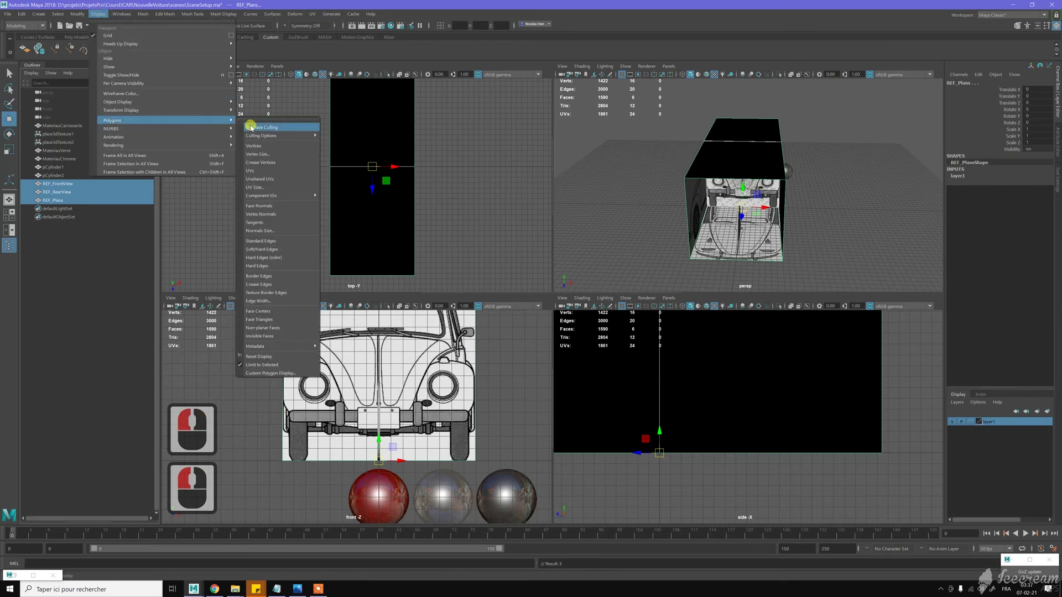
click(244, 126)
mouse_move(626, 173)
alt+mouse_down()
mouse_move(530, 171)
mouse_move(607, 174)
alt+mouse_up()
alt+right_drag(807, 189, 827, 176)
mouse_move(827, 176)
alt+middle_down()
mouse_move(814, 182)
mouse_move(818, 192)
alt+middle_up()
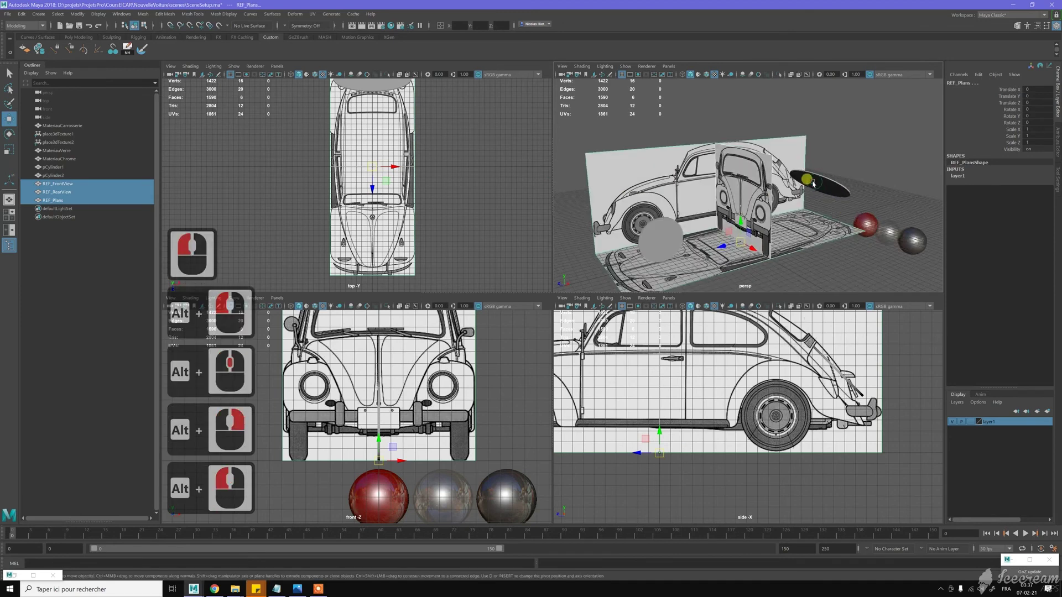
Lock all translate, rotate and scale channels of the three REF surfaces, and test the lock by entering 100 for Rotate Y.
click(1006, 89)
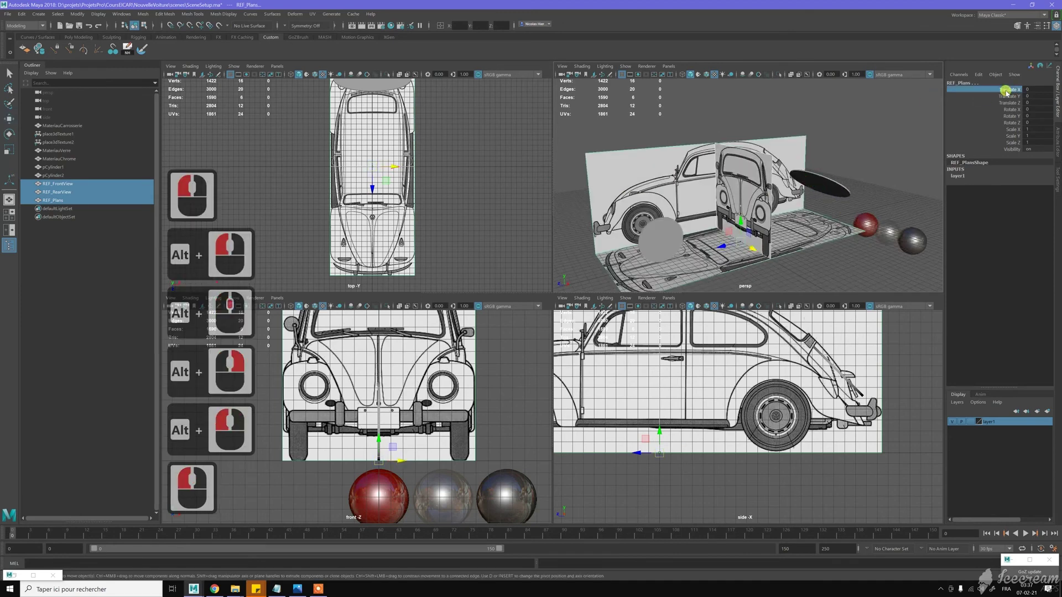
shift+click(1010, 143)
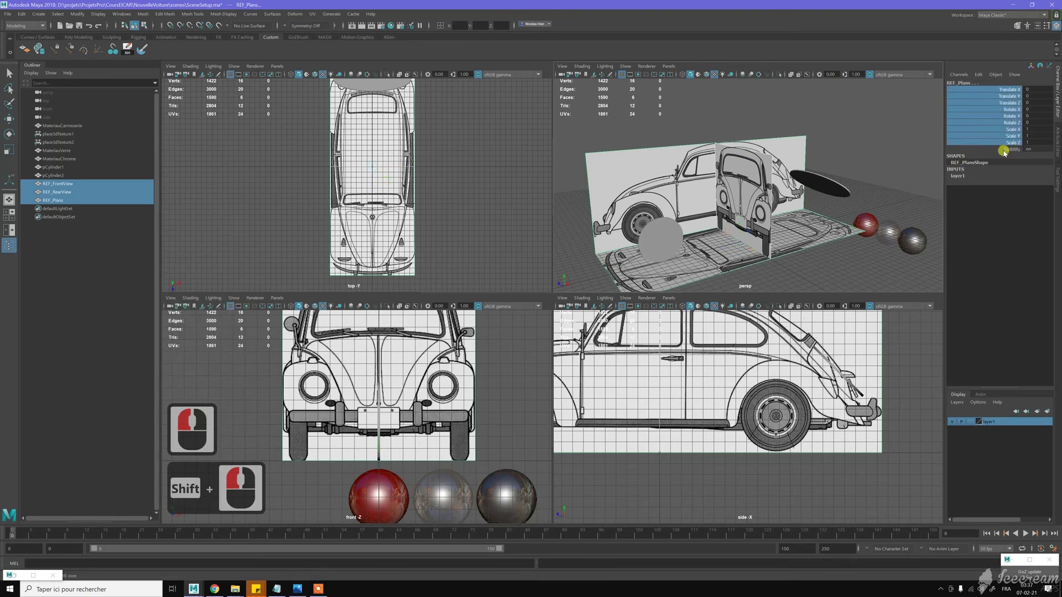
right_click(1014, 143)
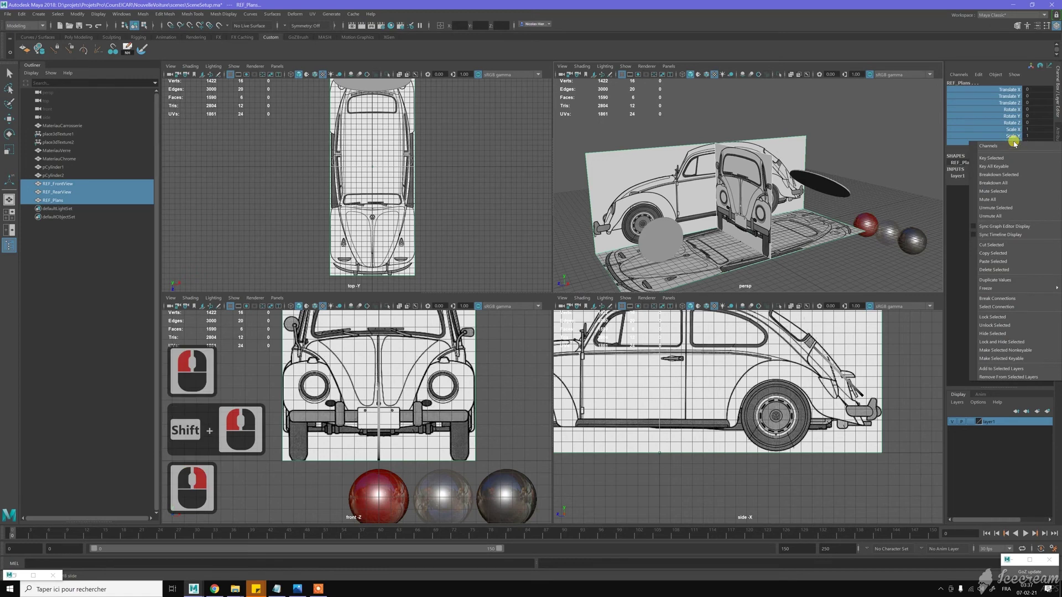
click(1000, 317)
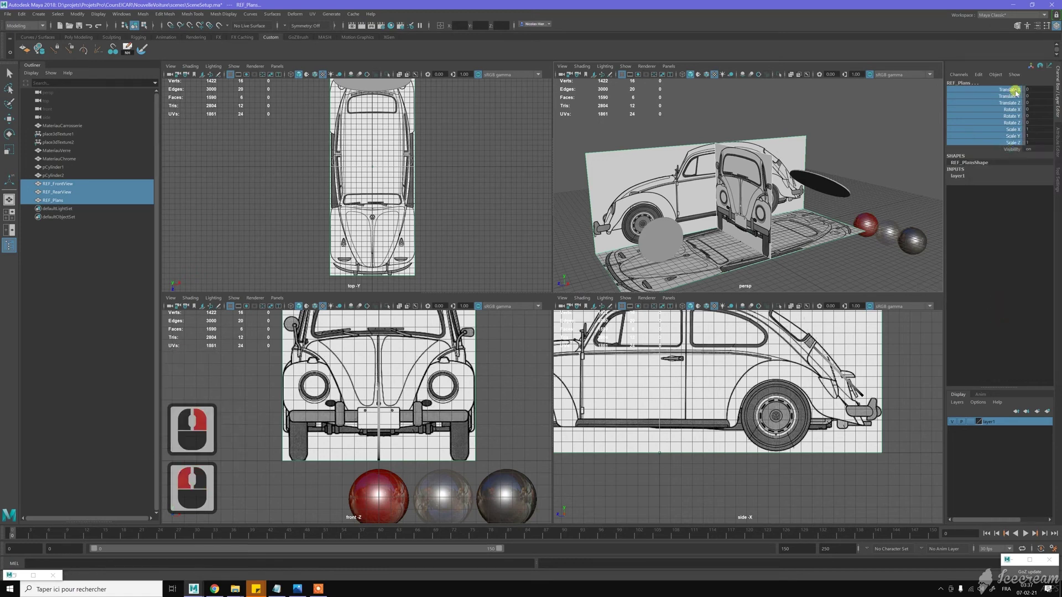
click(1027, 117)
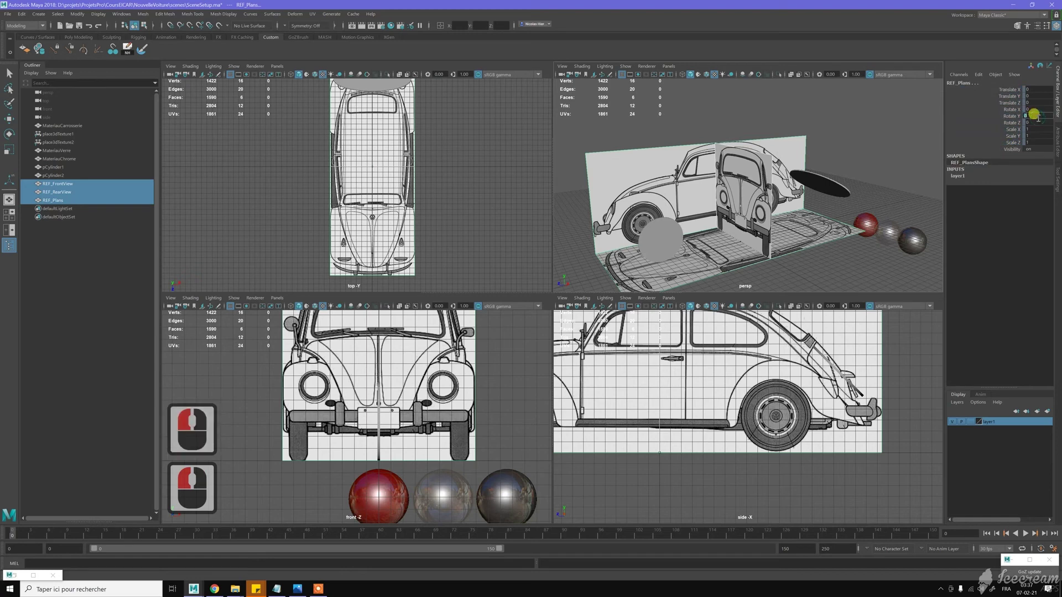
text(100)
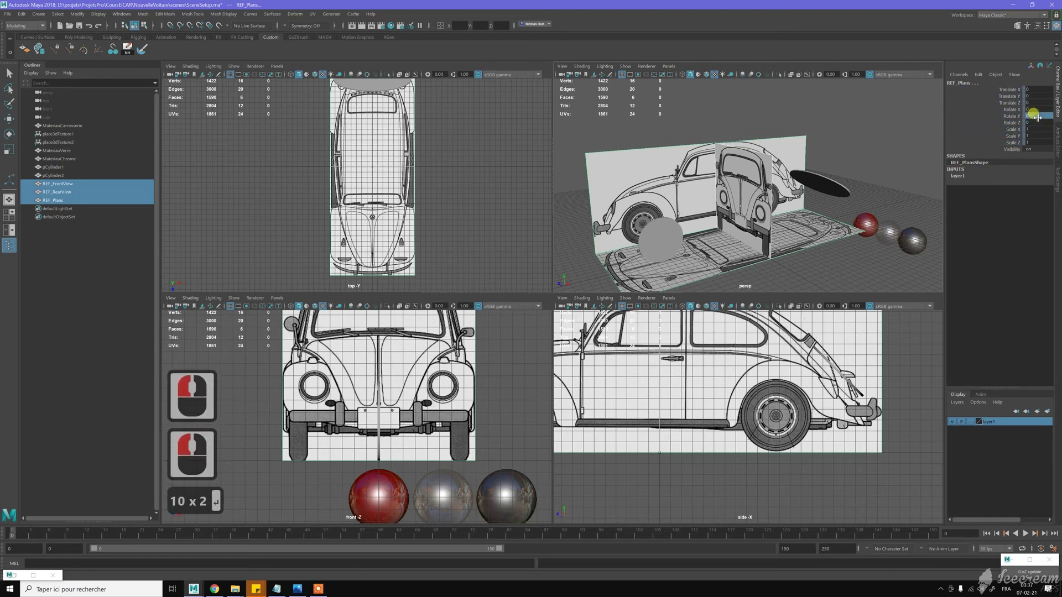
key(Return)
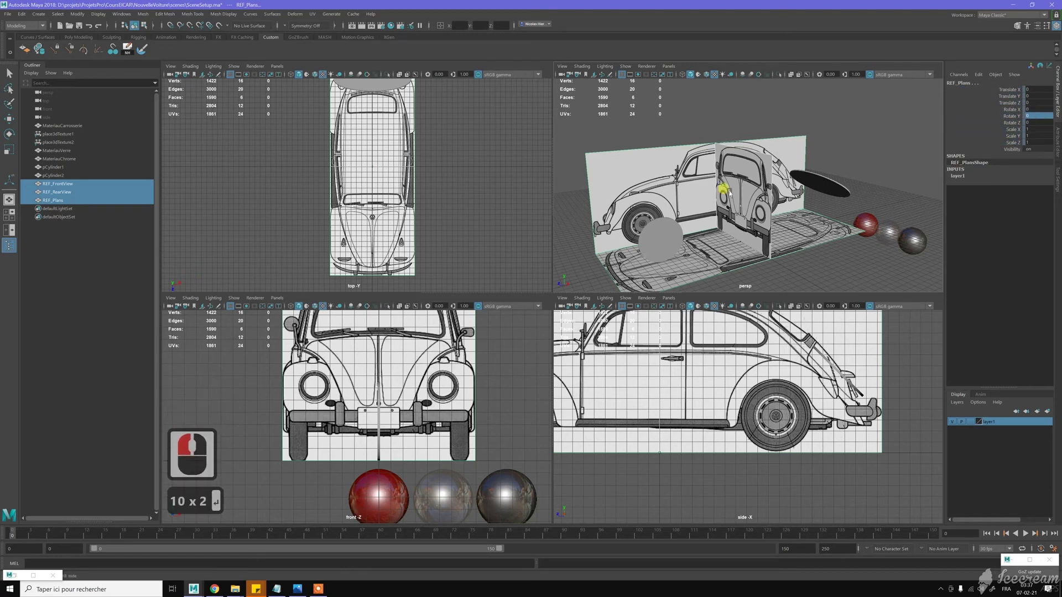
Set layer1 to Reference display mode and try selecting the blueprint planes in the perspective view.
click(742, 131)
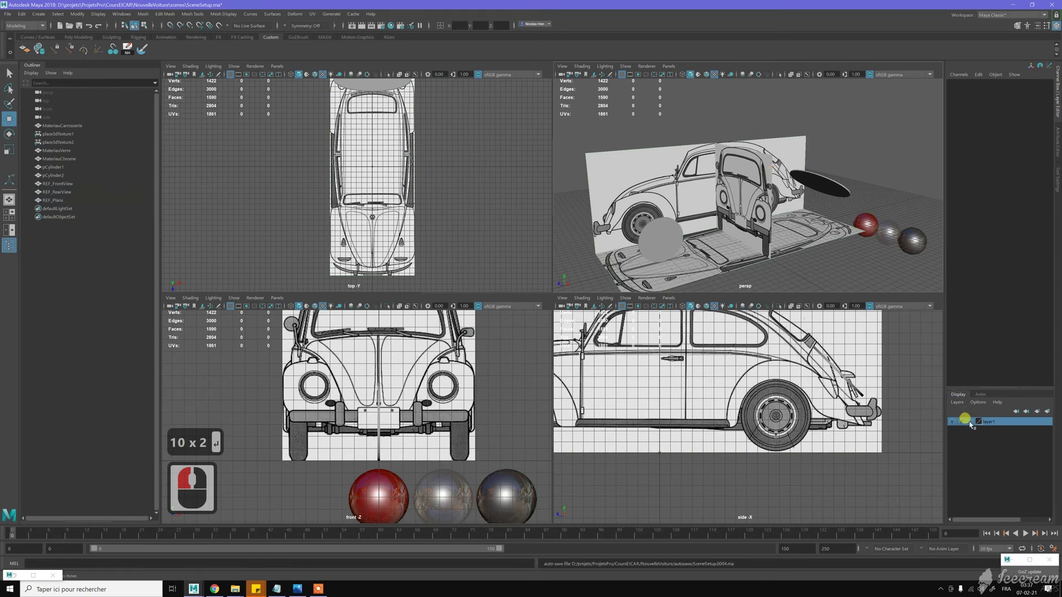
click(967, 421)
click(971, 422)
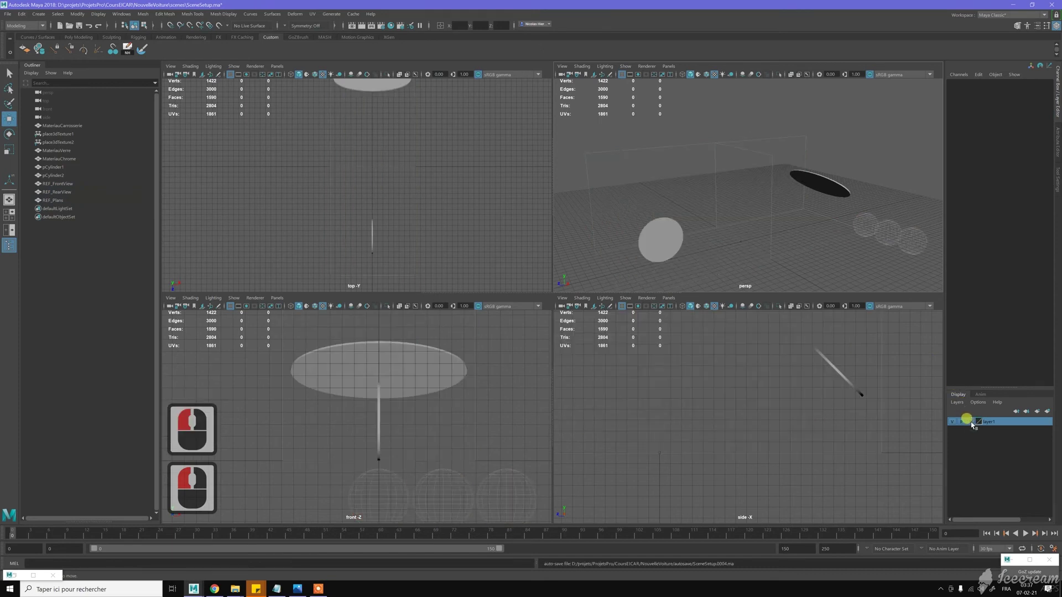
click(971, 422)
click(733, 188)
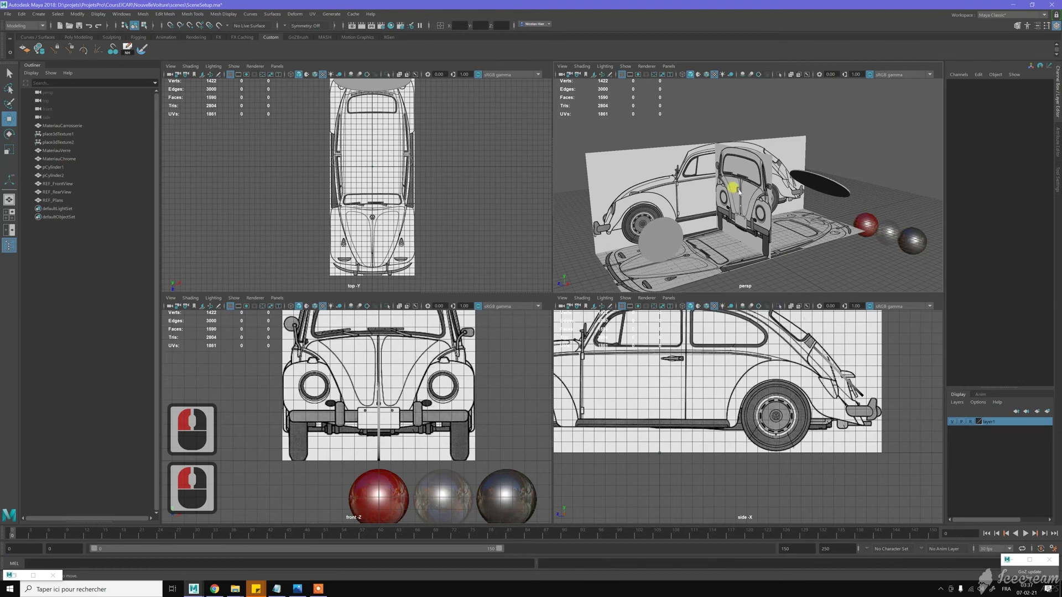
click(666, 131)
click(797, 152)
click(831, 130)
click(766, 176)
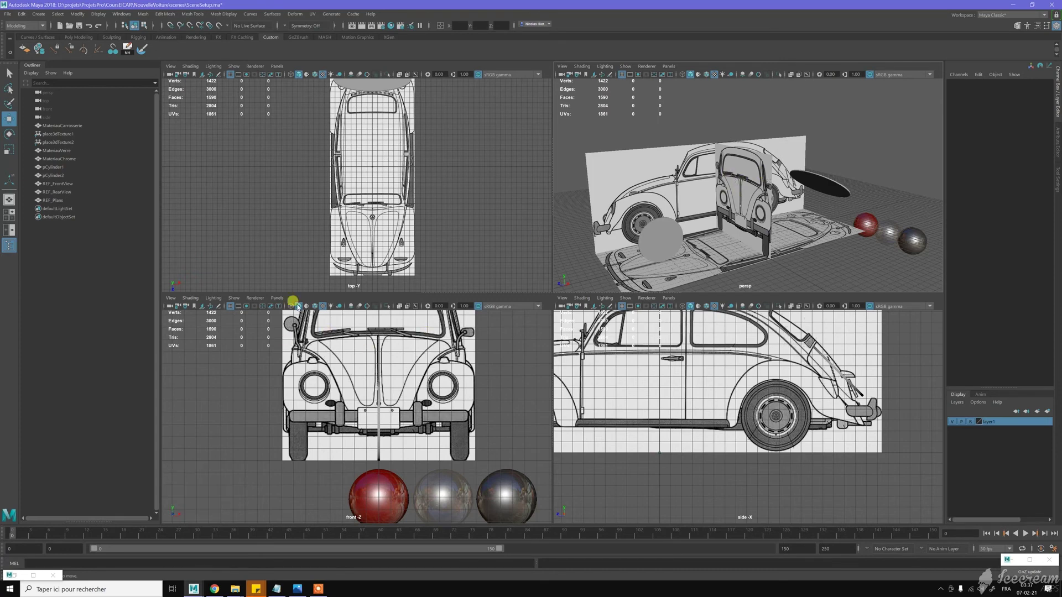
Turn on X-Ray display in the front view and select the pCylinder2 disc behind the car.
click(399, 306)
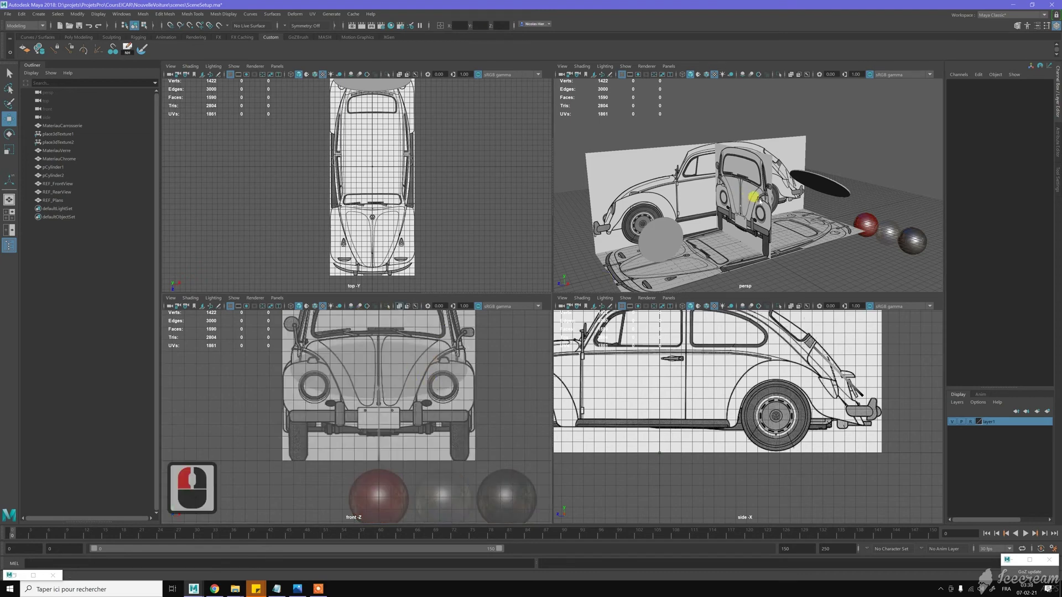
click(810, 188)
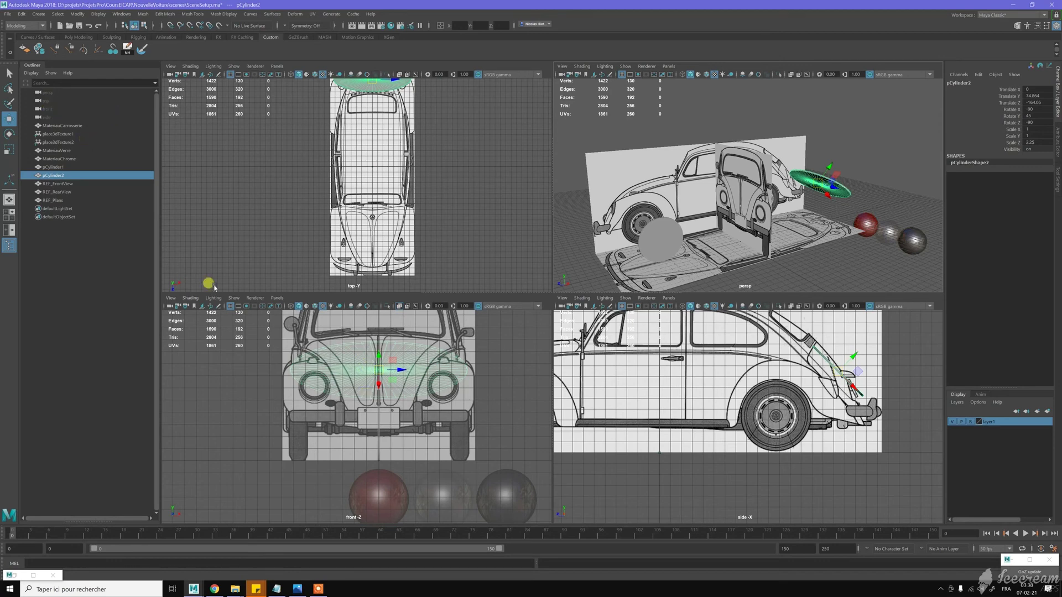
Select the front camera and examine its camera attributes and its placement relative to the blueprints in the perspective view.
click(62, 108)
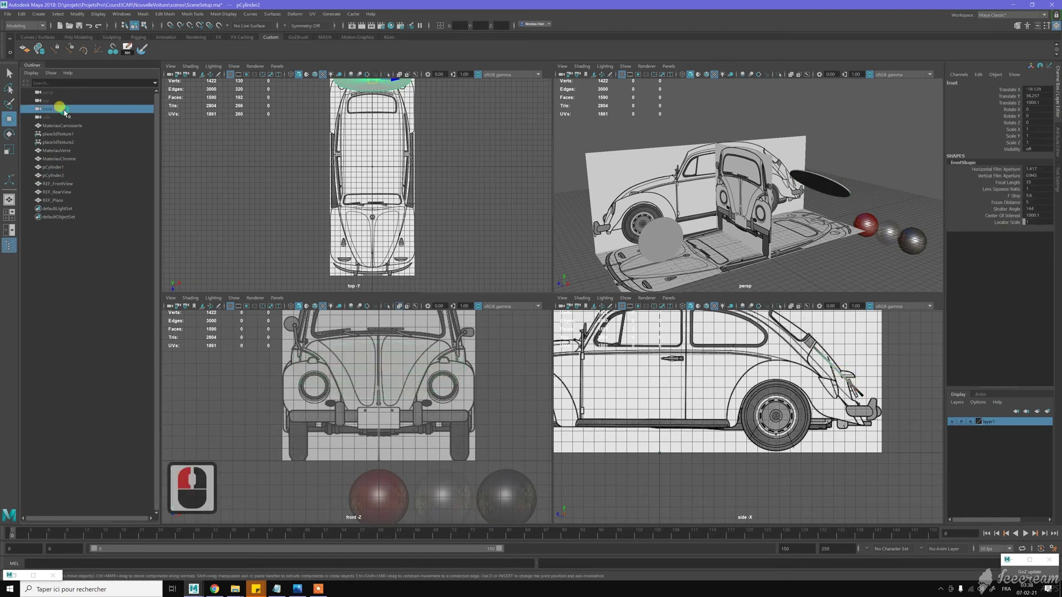
click(1057, 143)
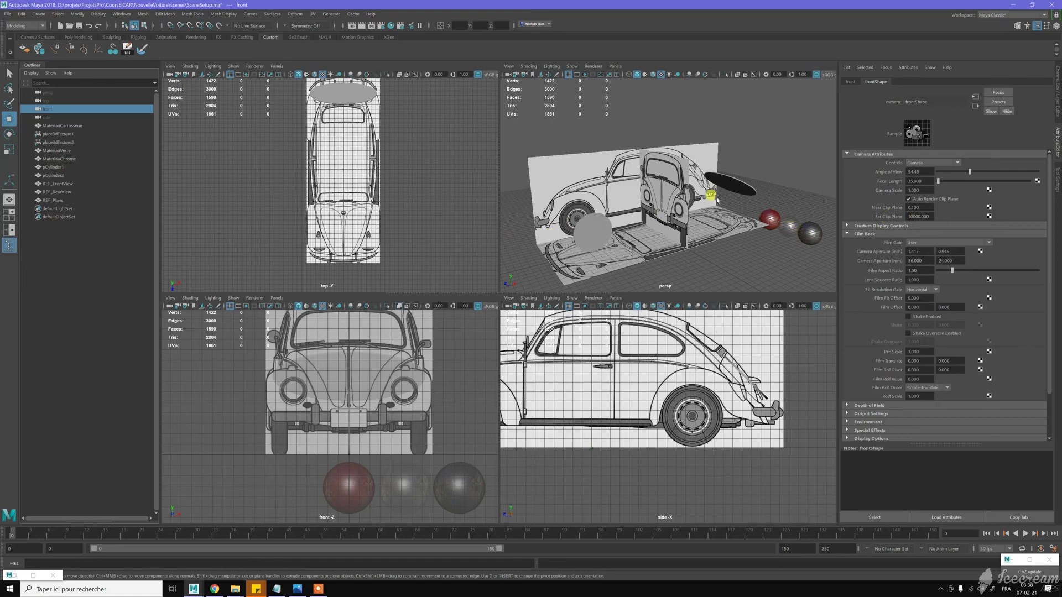
scroll(742, 189, down, 5)
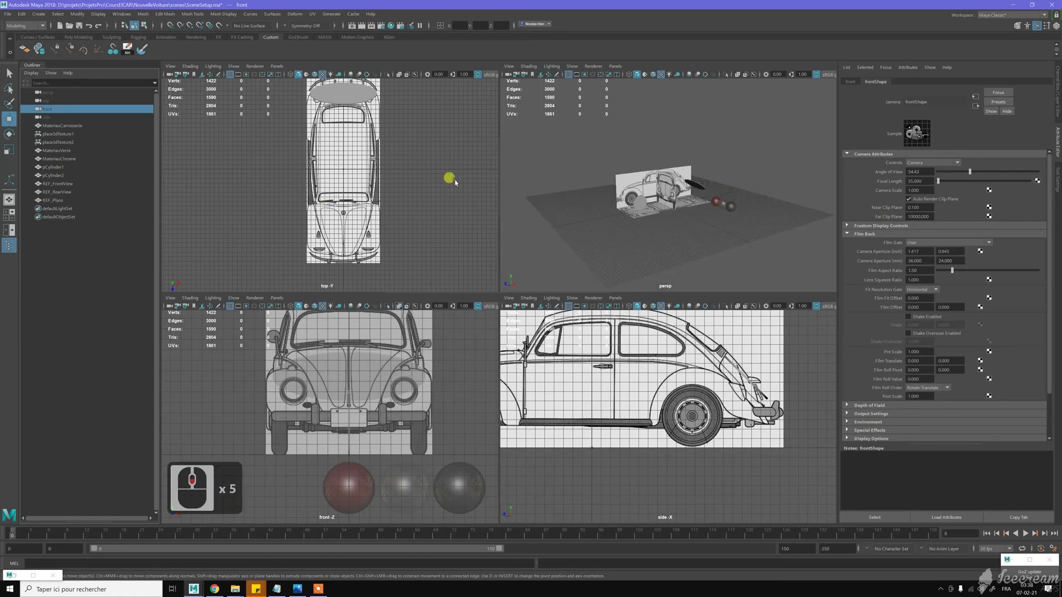
scroll(635, 201, down, 3)
drag(520, 217, 531, 215)
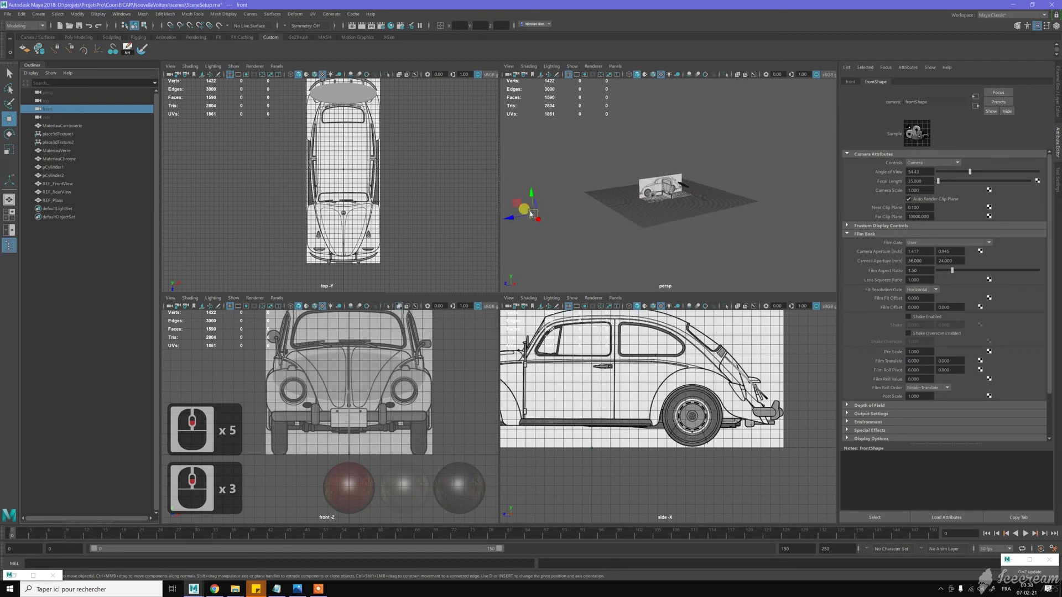
click(1058, 90)
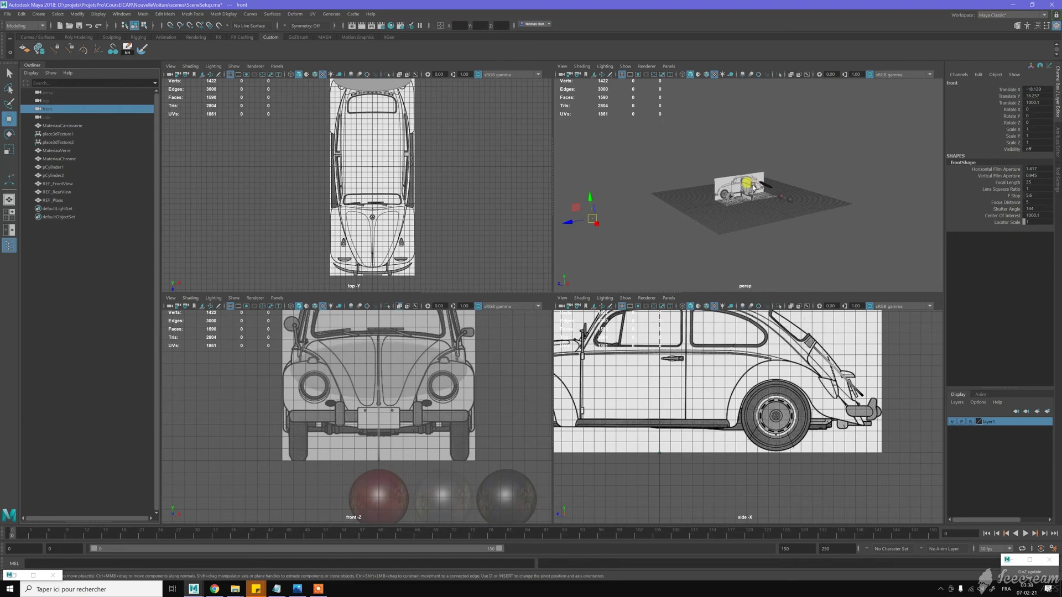
Set the front camera's Far Clip Plane to 1020.
click(1056, 137)
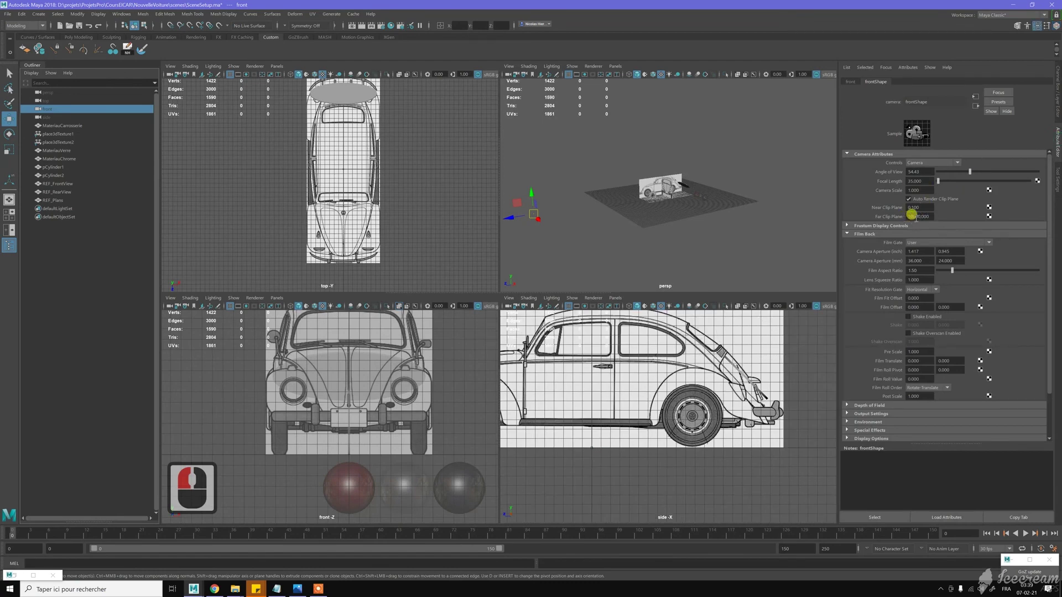
double_click(913, 216)
key(BackSpace)
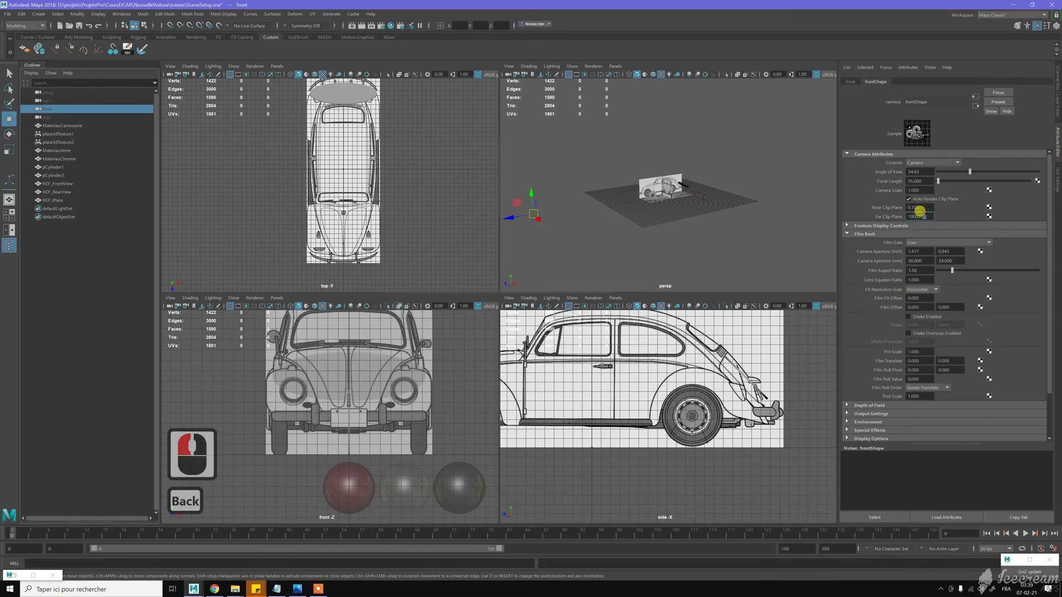
key(Return)
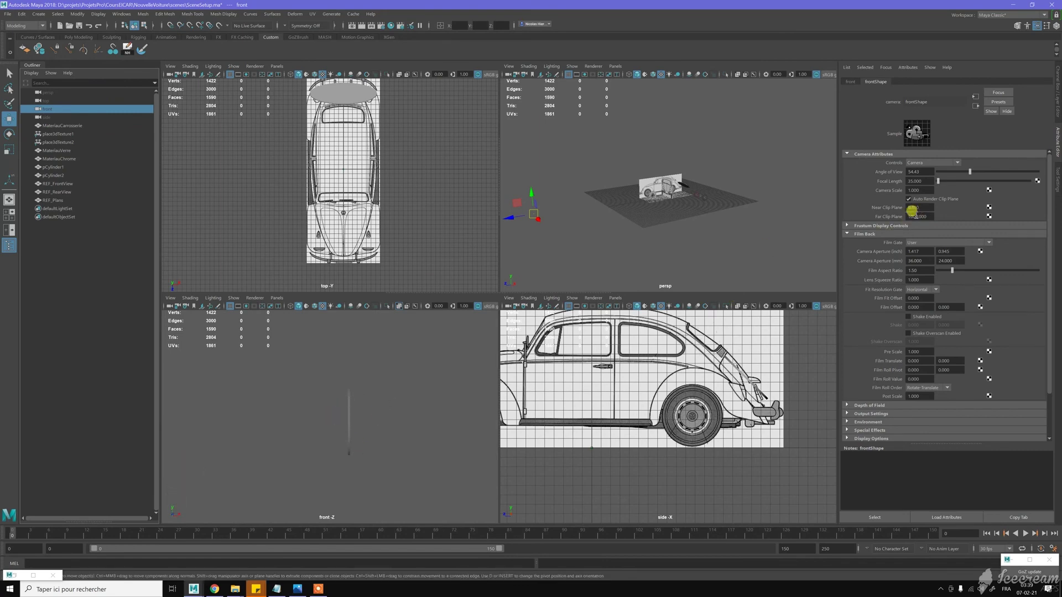
click(918, 212)
key(BackSpace)
key(BackSpace)
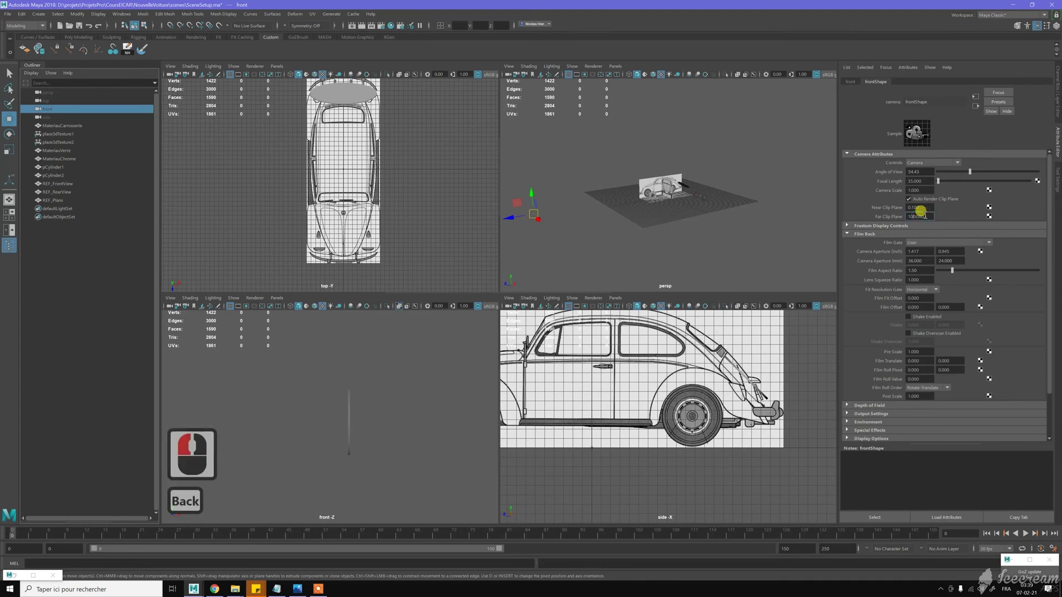
key(Return)
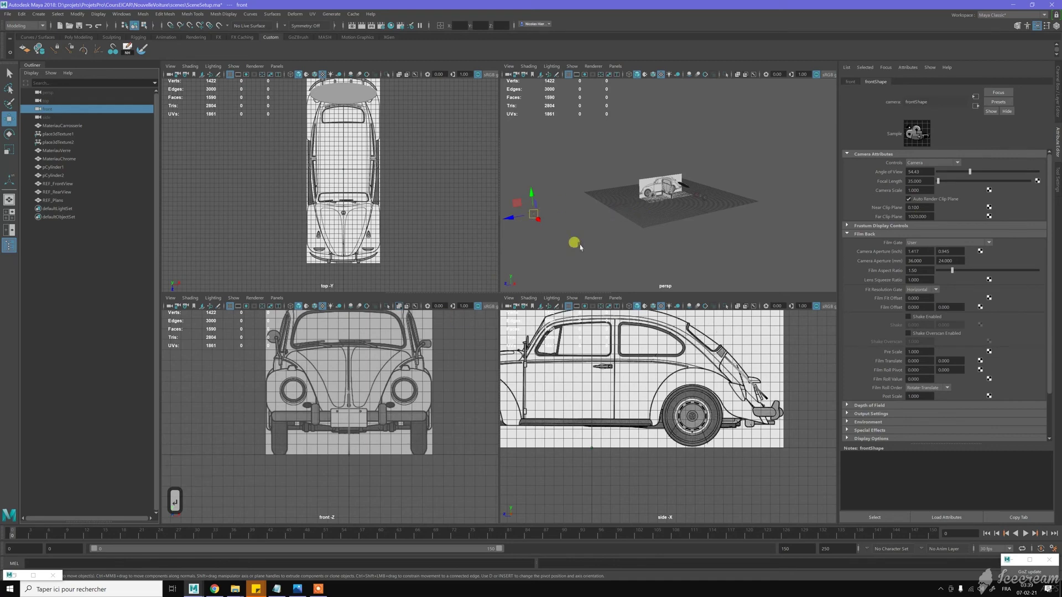
Select the pCylinder2 disc and set the Move tool's axis orientation to World.
scroll(636, 210, up, 7)
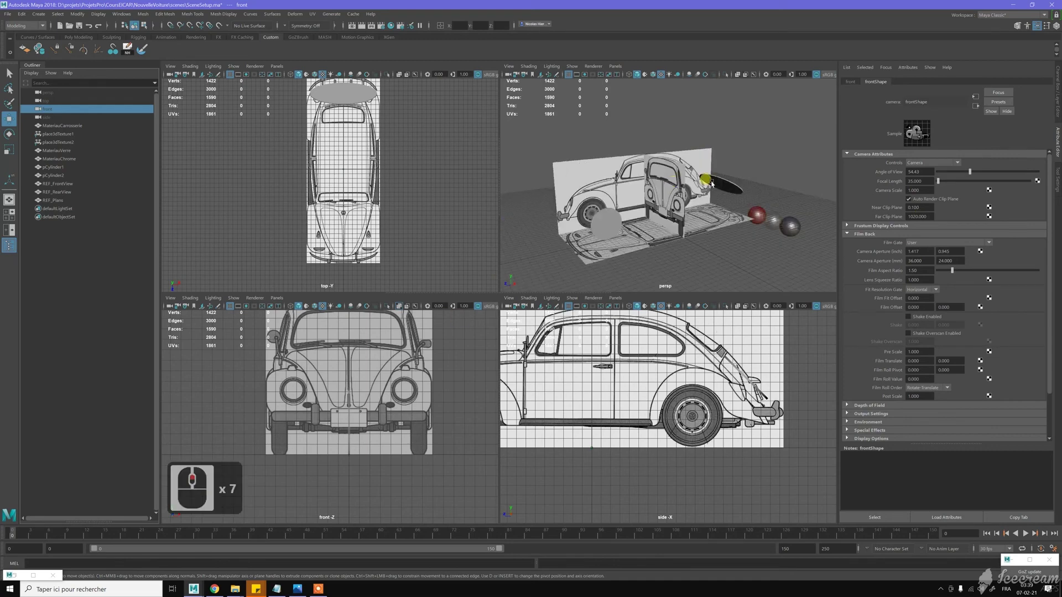
click(712, 182)
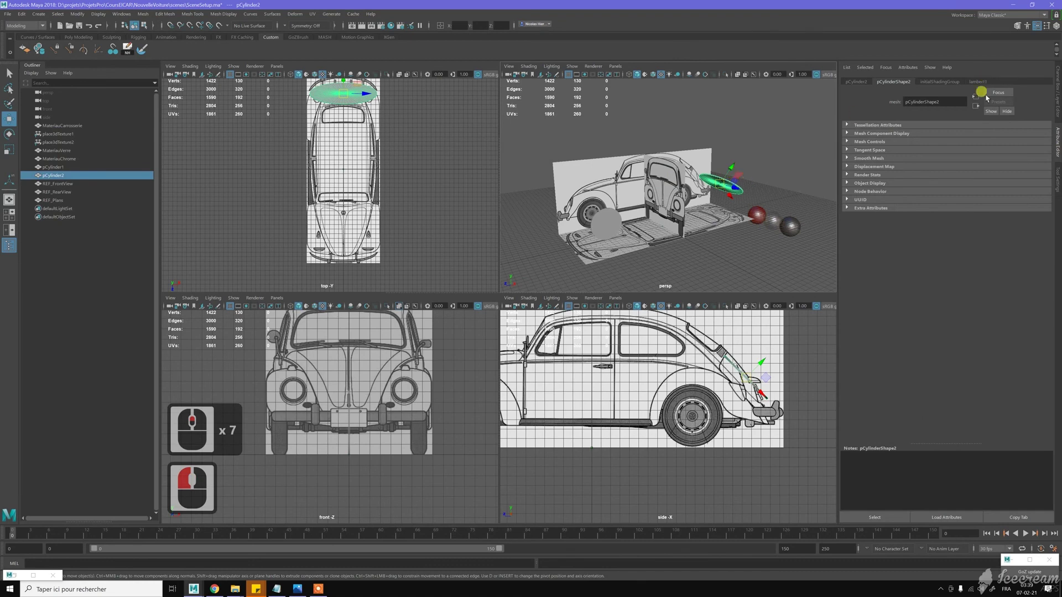
click(1056, 166)
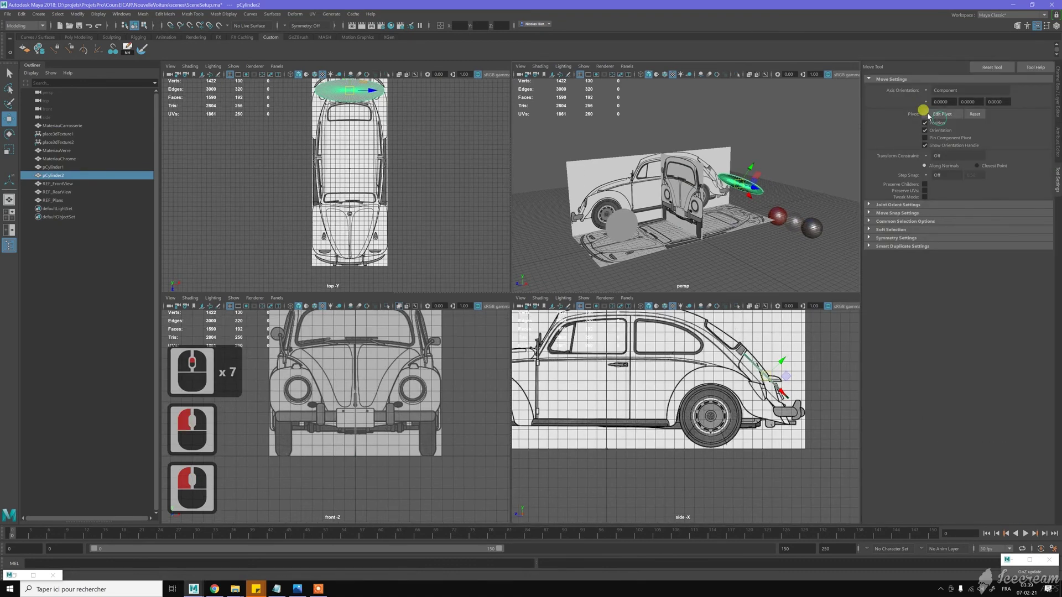
click(927, 90)
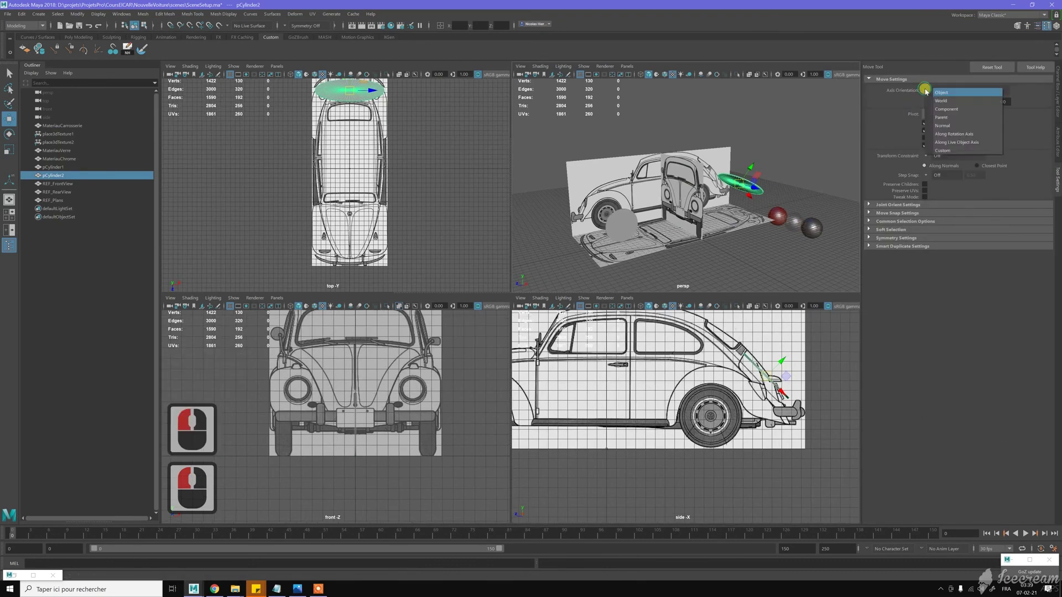
click(941, 100)
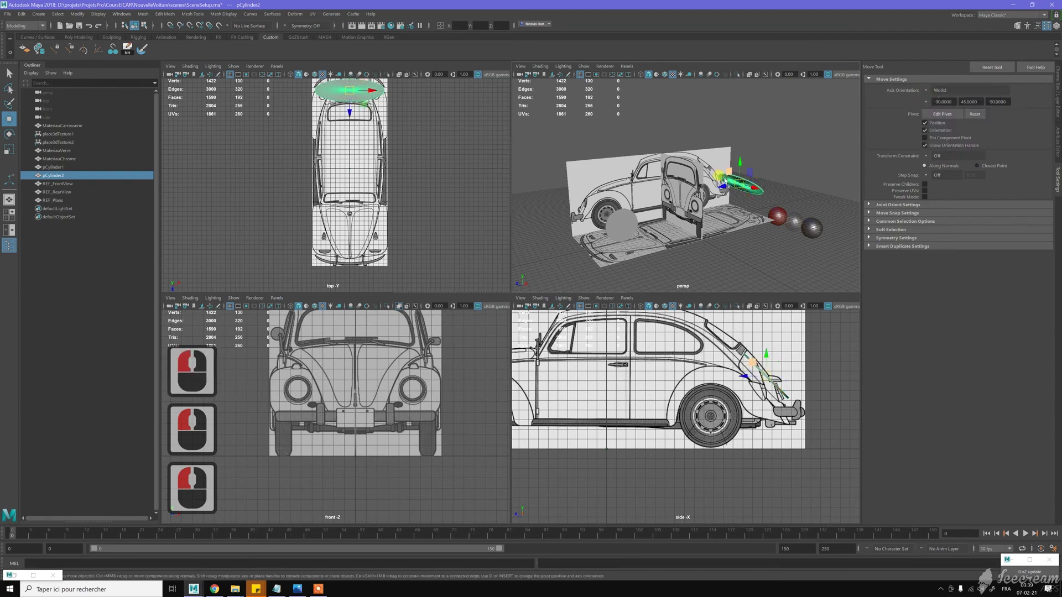
Move the pCylinder2 disc along the world Z axis from the car's rear to about the middle of the body.
drag(722, 181, 689, 189)
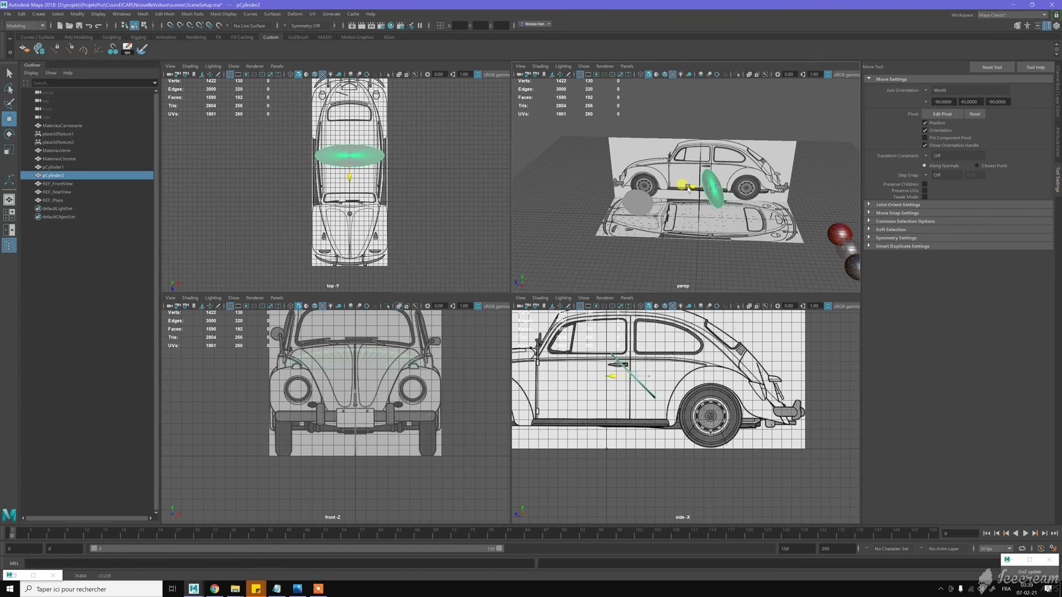
scroll(689, 189, up, 2)
alt+right_drag(689, 189, 832, 238)
alt+middle_drag(728, 195, 714, 195)
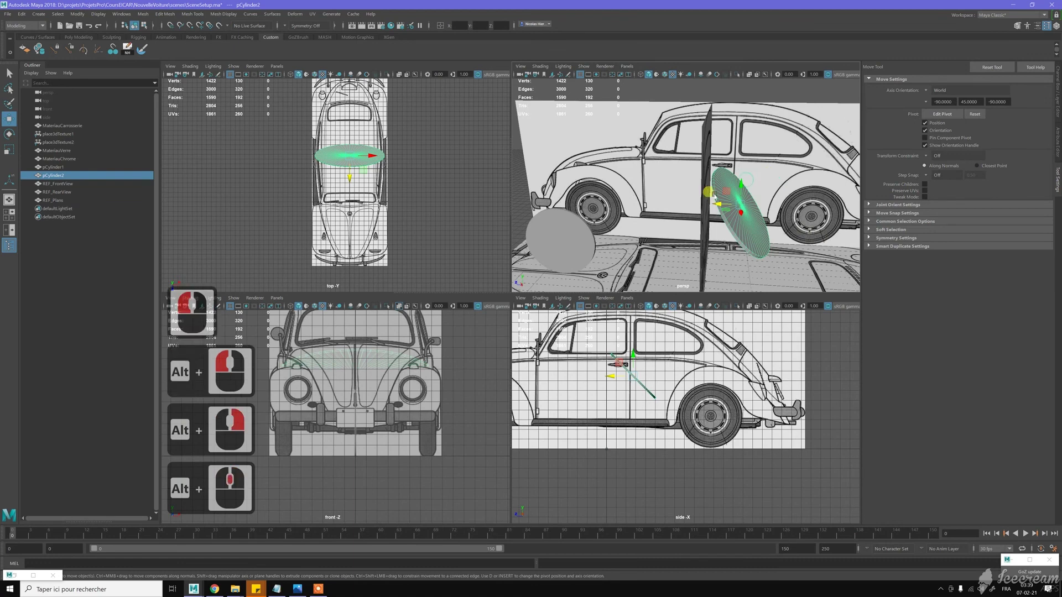
Move the pCylinder2 disc farther toward the car's rear along the world Z axis.
drag(714, 202, 738, 195)
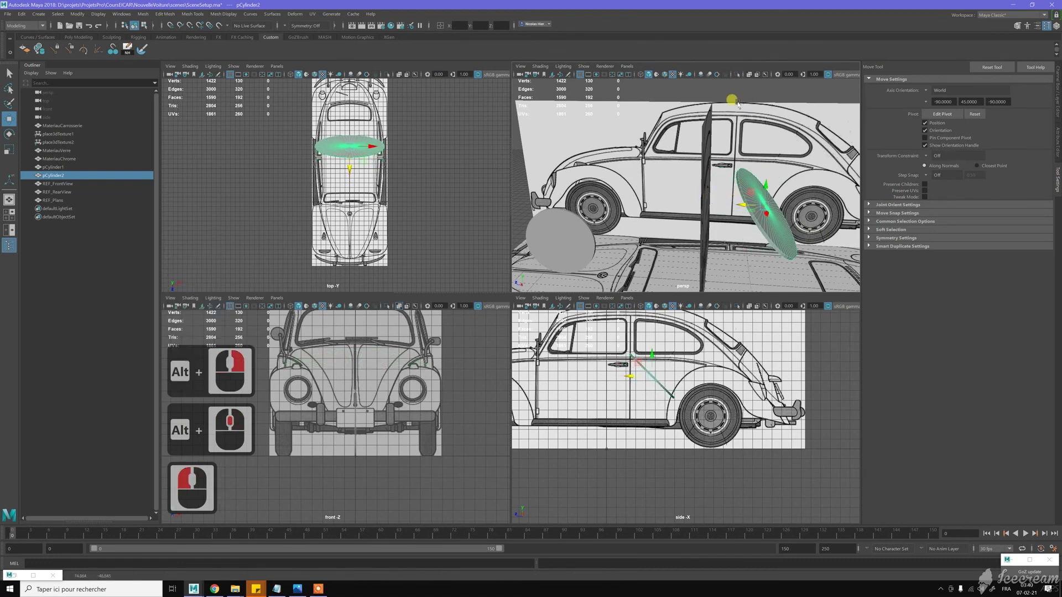
alt+drag(719, 130, 688, 155)
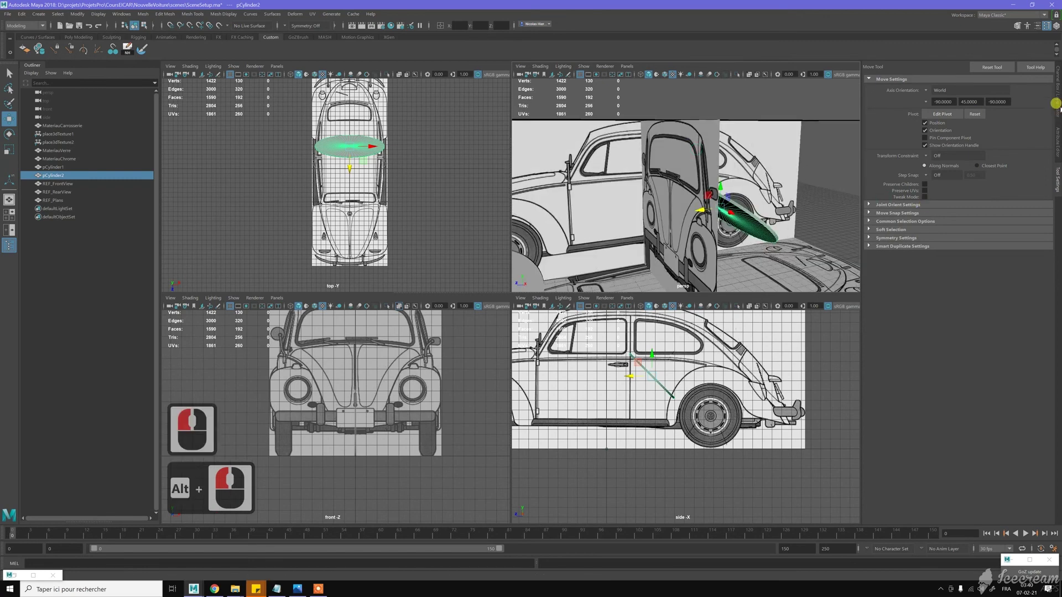
Set layer1's display type to normal so the blueprint planes can be selected.
click(1057, 97)
click(968, 422)
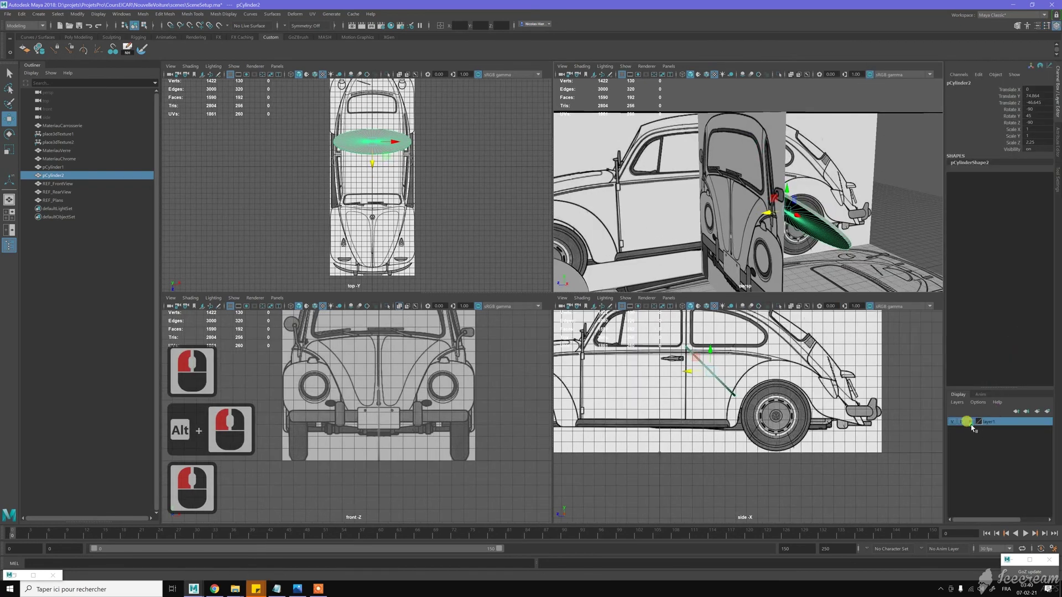
click(971, 420)
click(970, 422)
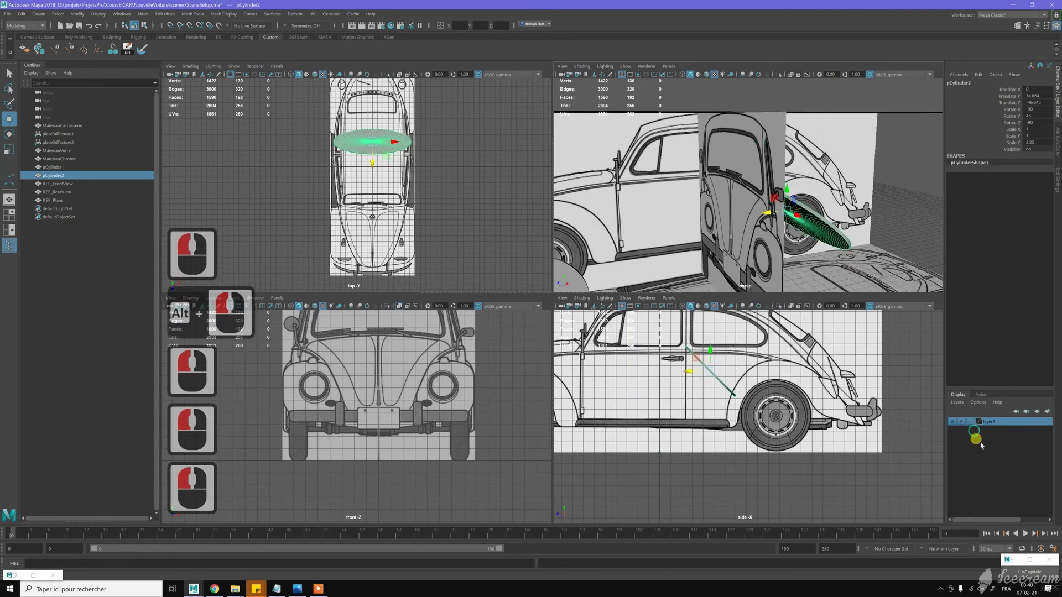
Select the REF_FrontView and REF_RearView planes together.
click(725, 176)
alt+drag(729, 176, 747, 161)
scroll(750, 157, up, 2)
click(752, 157)
right_drag(755, 159, 755, 188)
click(755, 188)
alt+drag(815, 172, 741, 200)
click(330, 207)
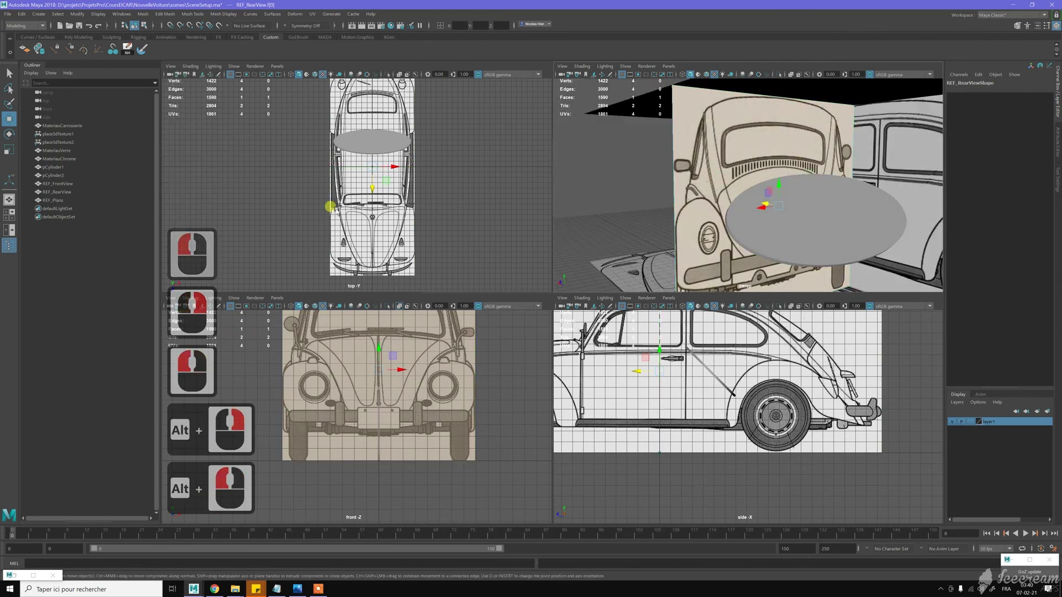
click(73, 184)
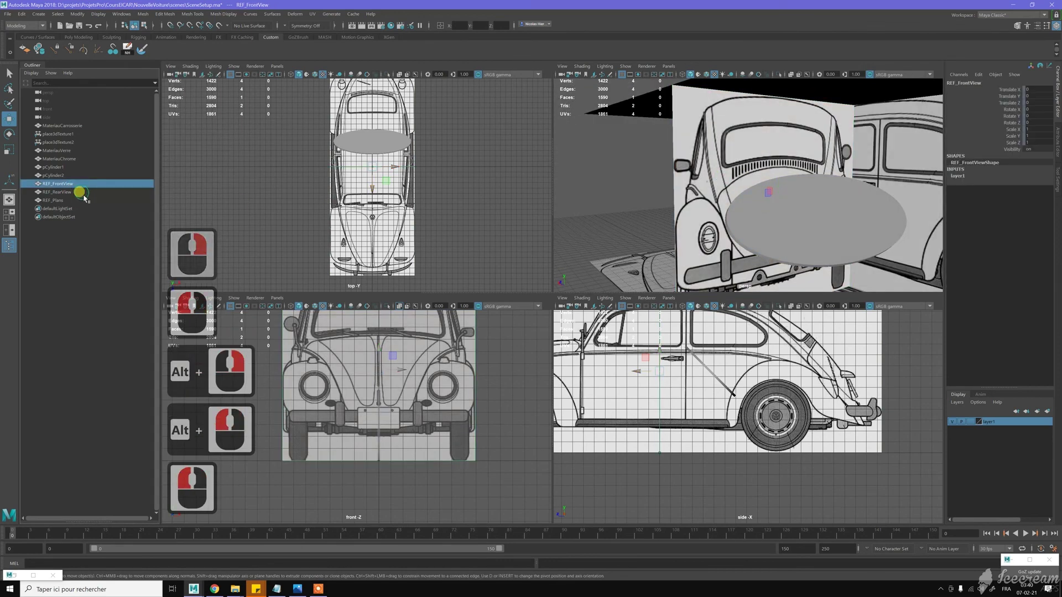
ctrl+click(80, 193)
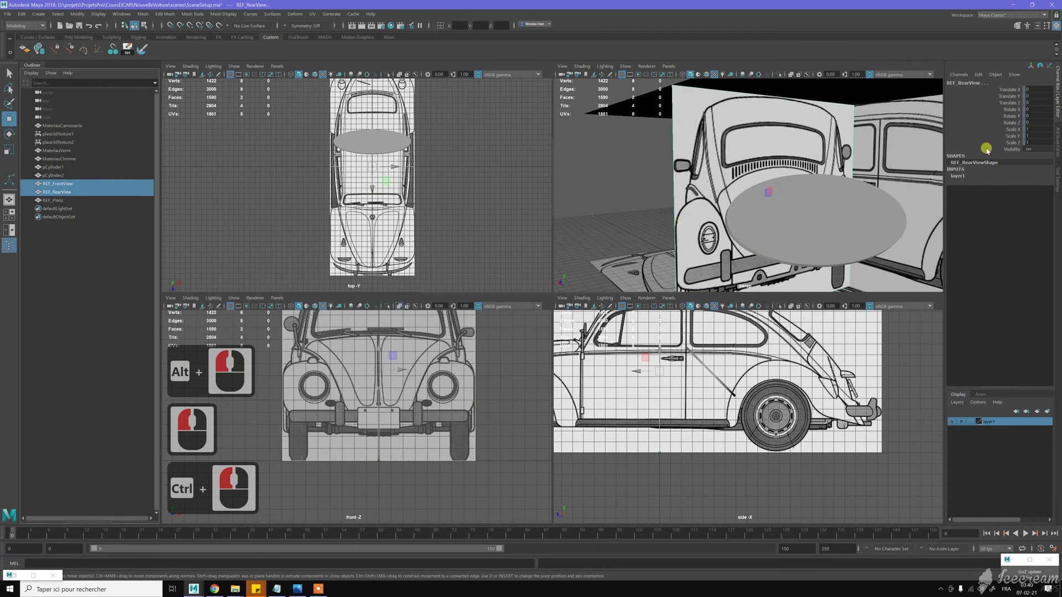
Unlock Translate Z on the two planes and move them toward the car's rear to about -24.1 in Z.
drag(996, 131, 1014, 107)
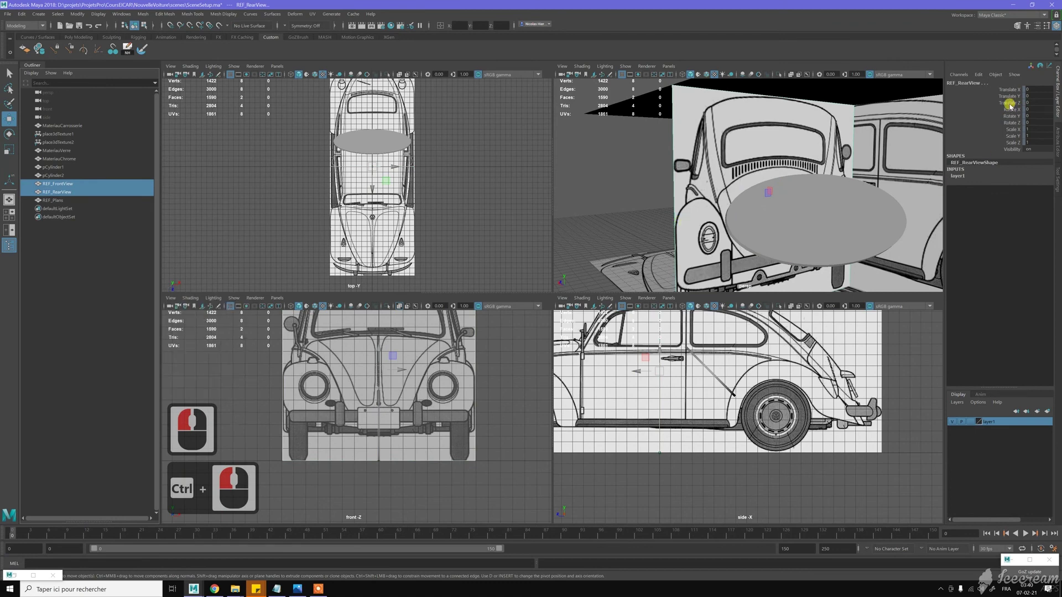
right_click(1010, 105)
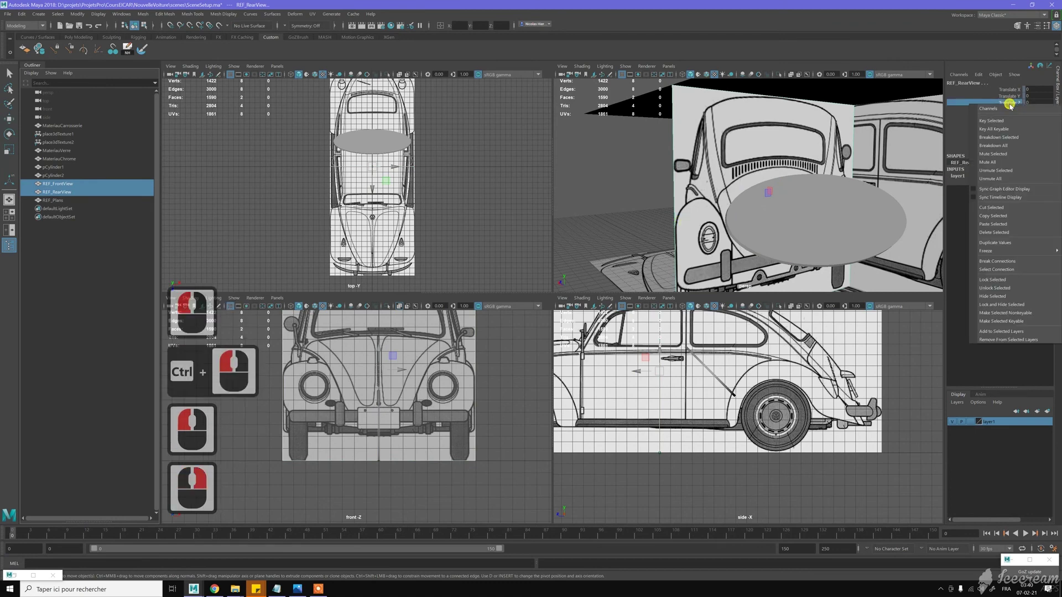
click(1005, 282)
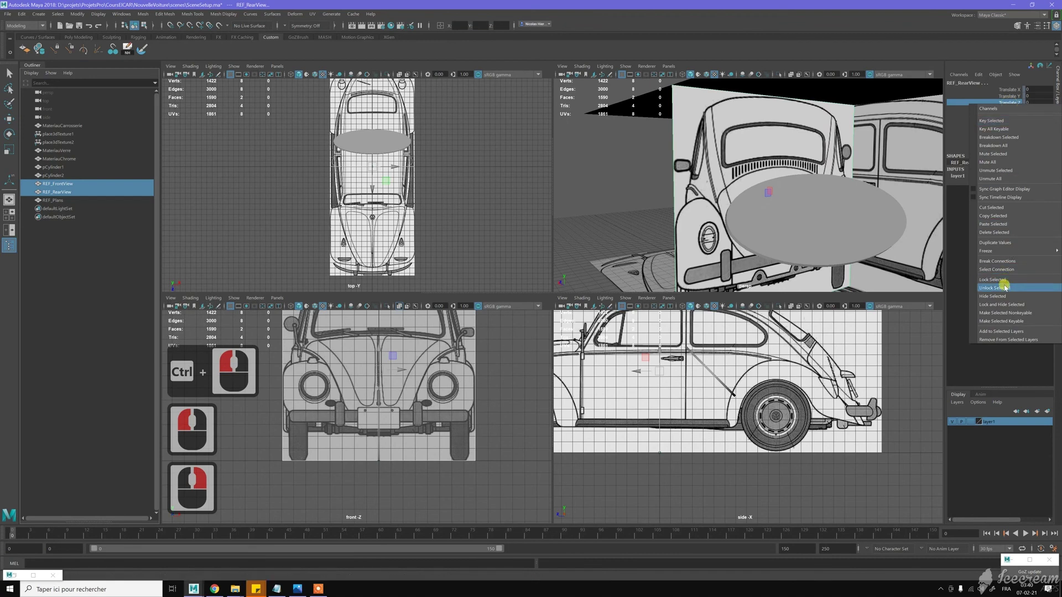
alt+drag(738, 113, 746, 108)
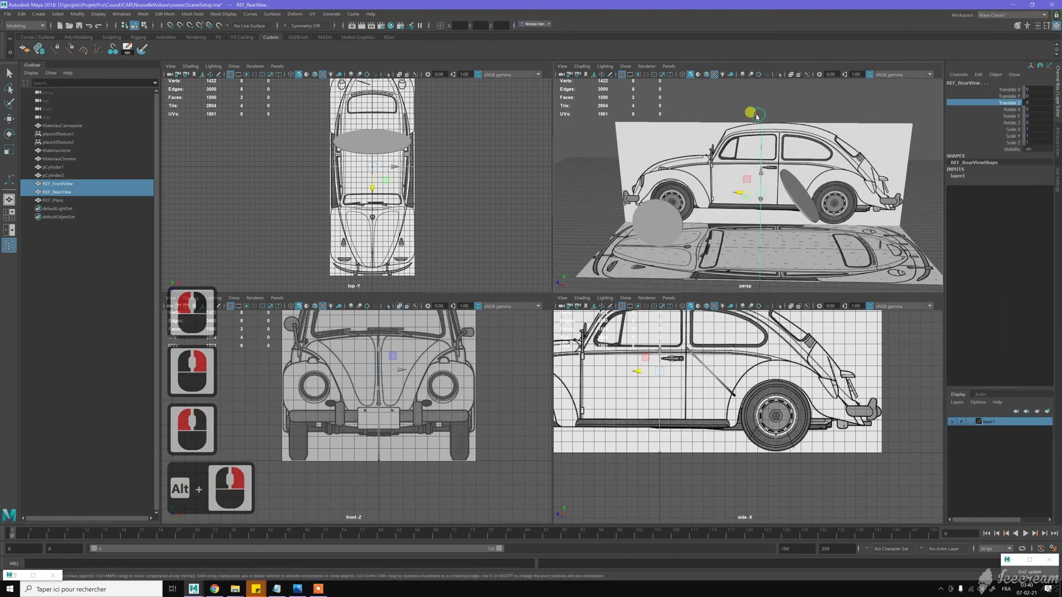
middle_drag(738, 194, 759, 192)
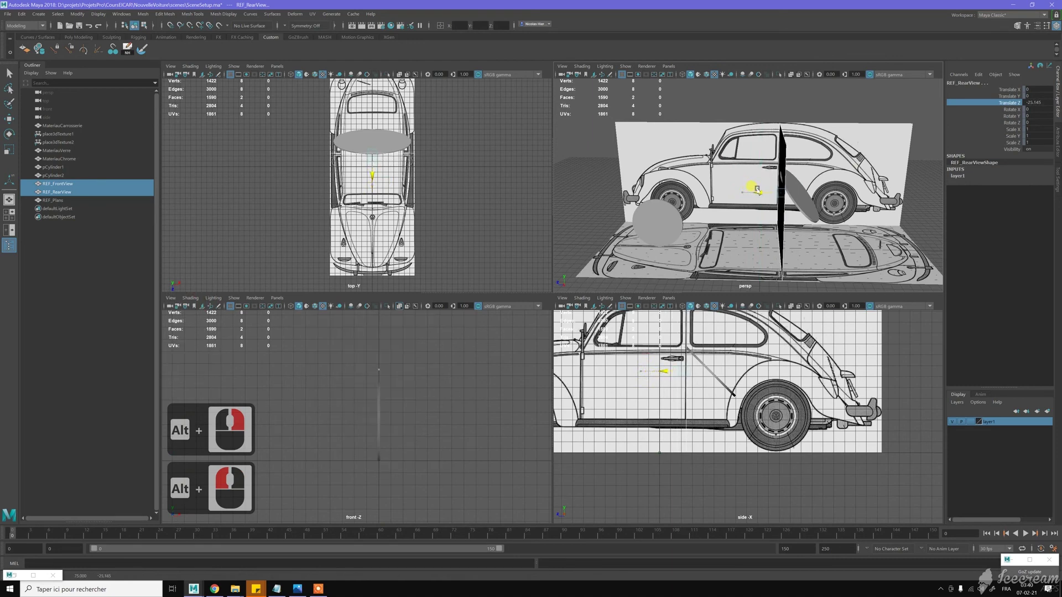
click(991, 142)
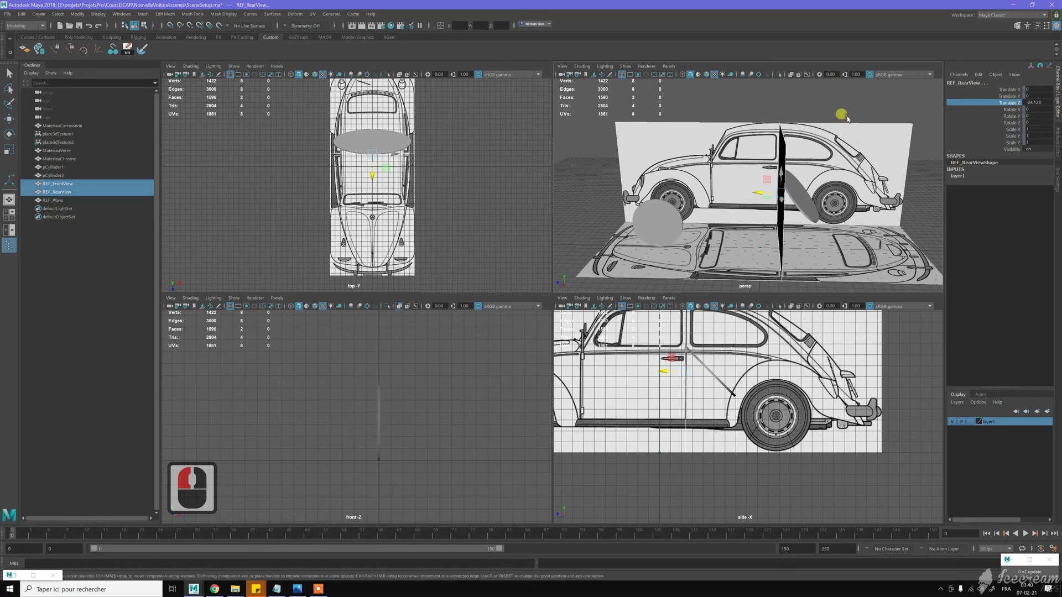
Unlock all translate, rotate and scale channels of the front and rear view planes and freeze their transformations.
key(alt+f)
click(1016, 90)
shift+click(1016, 137)
right_click(1016, 143)
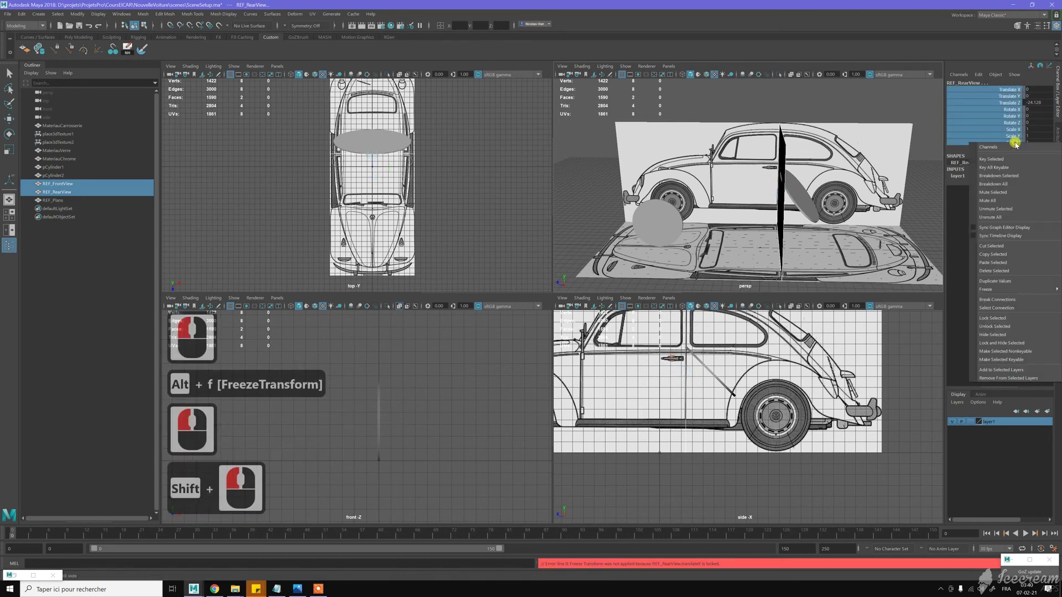
click(1005, 326)
key(alt+f)
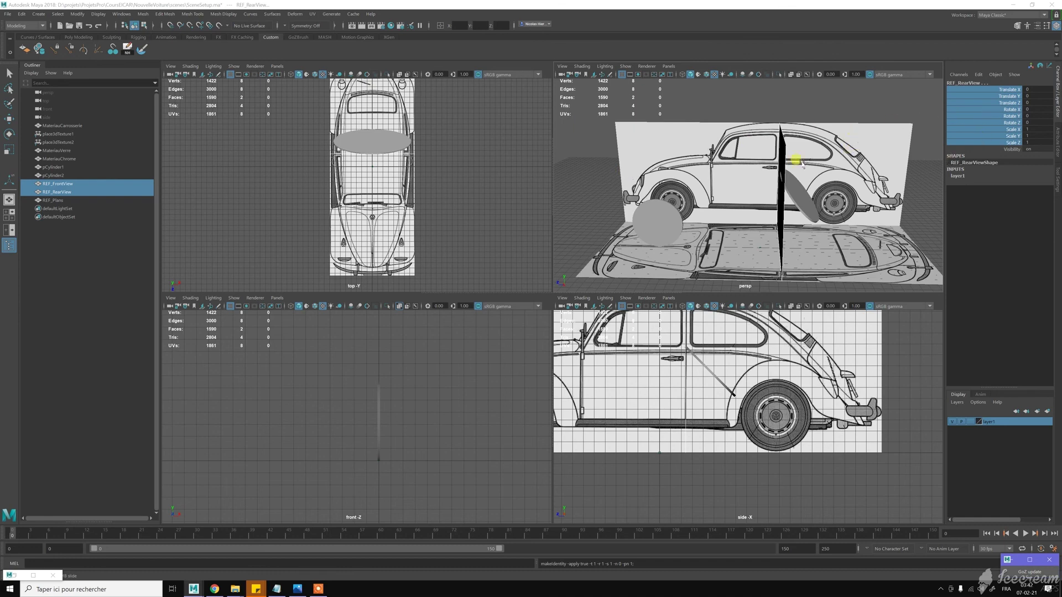
Lock the translate, rotate and scale channels of the front and rear view planes.
mouse_move(830, 173)
alt+mouse_down()
mouse_move(870, 230)
mouse_move(846, 171)
alt+mouse_up()
right_drag(1008, 111, 1006, 294)
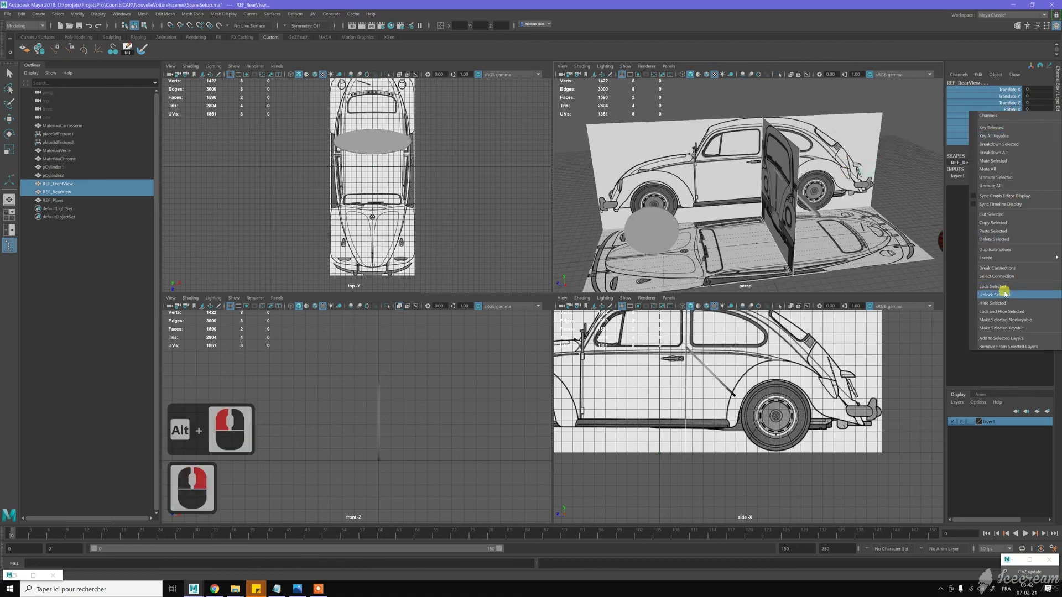
right_drag(993, 296, 996, 286)
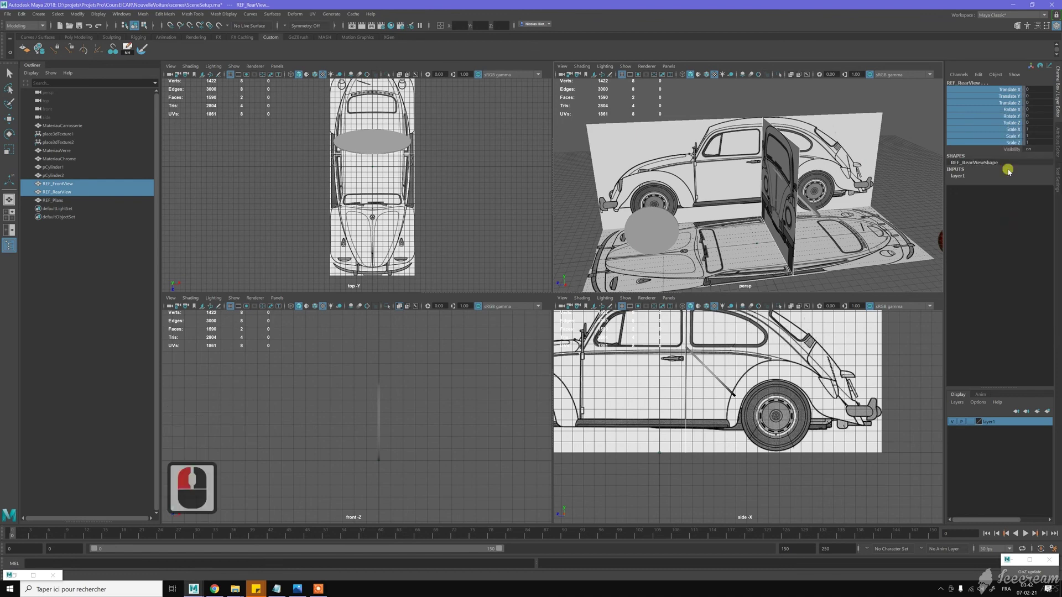
Set layer1's display type to Reference and test selecting the blueprint planes in the perspective view.
click(969, 422)
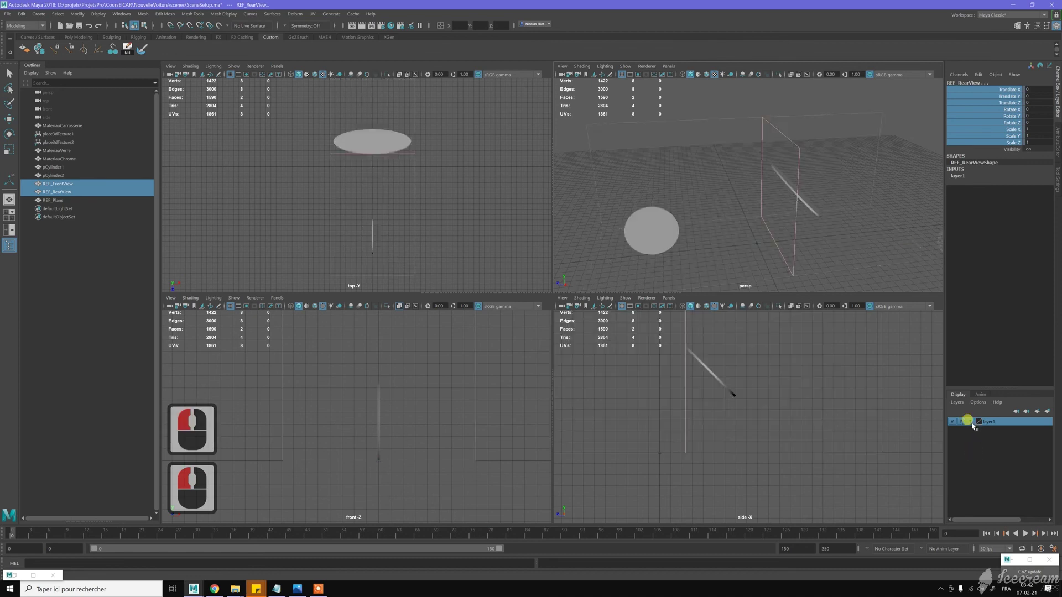
click(970, 421)
click(756, 188)
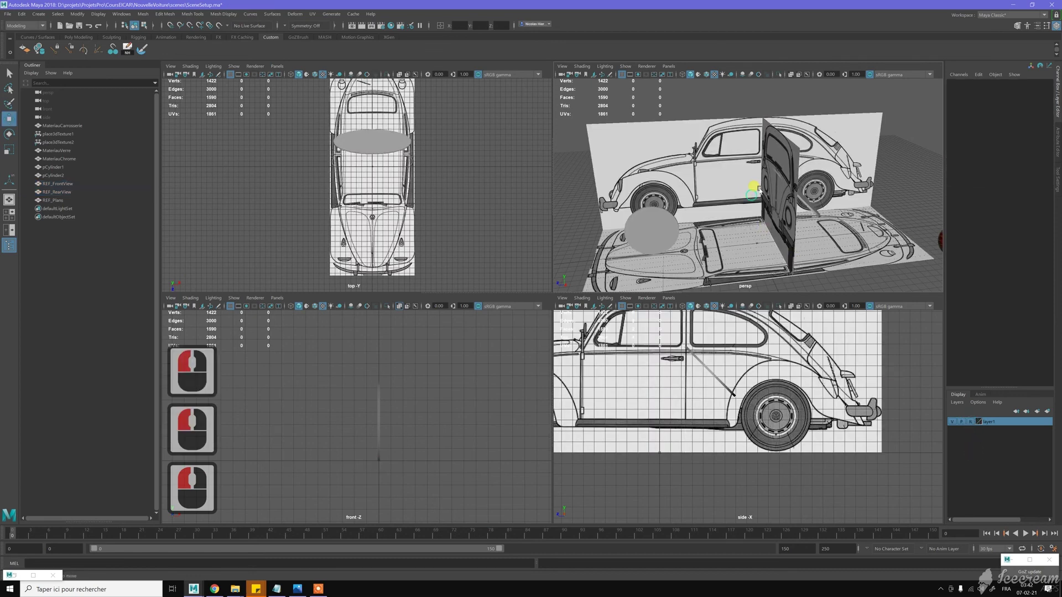
click(845, 164)
click(767, 133)
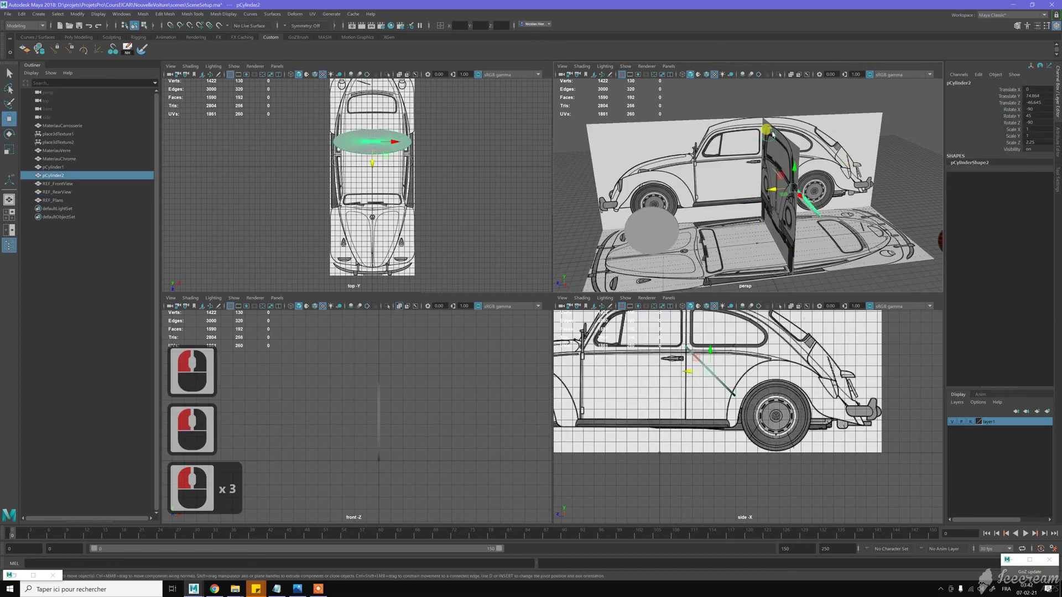
Nudge the pCylinder2 disc slightly rearward along the world Z axis, to about -49.4.
click(732, 104)
alt+drag(731, 104, 808, 154)
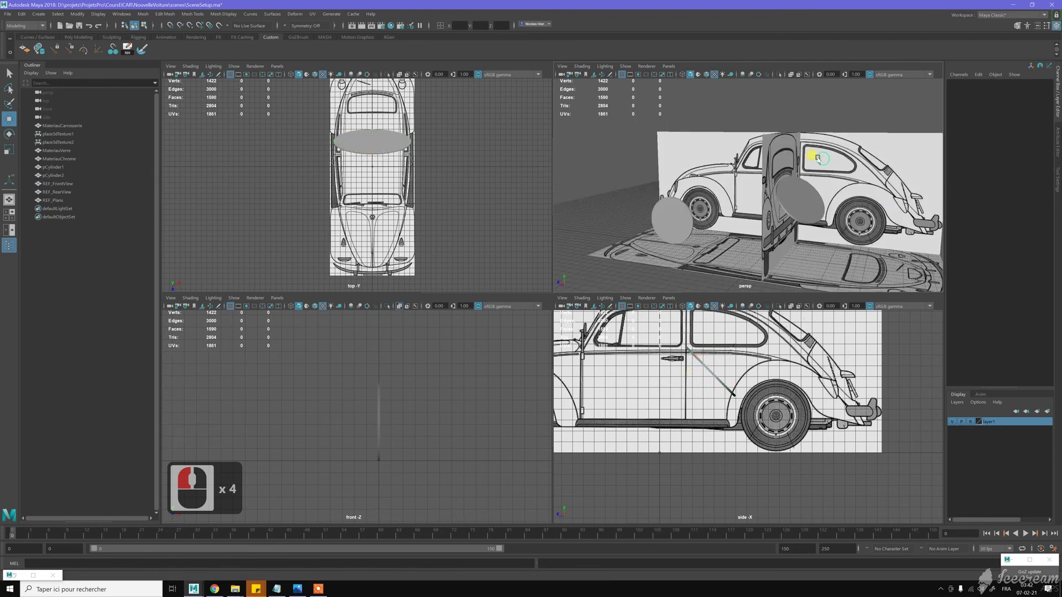
click(800, 192)
mouse_move(783, 196)
mouse_down()
mouse_move(809, 179)
mouse_move(786, 186)
mouse_up()
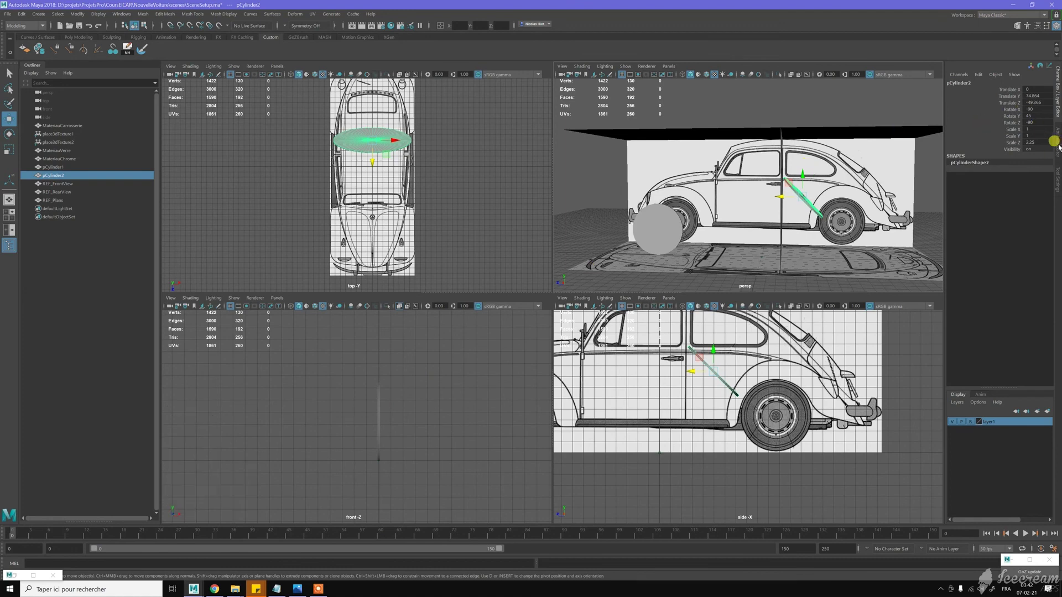
Set the front camera's Far Clip Plane to 1025.
click(60, 109)
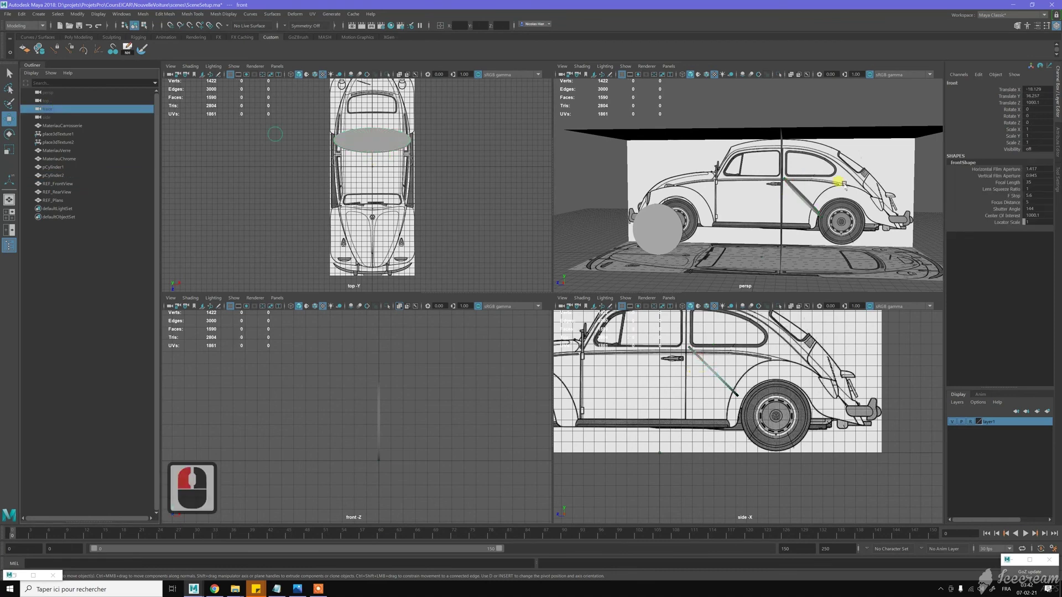
click(1057, 138)
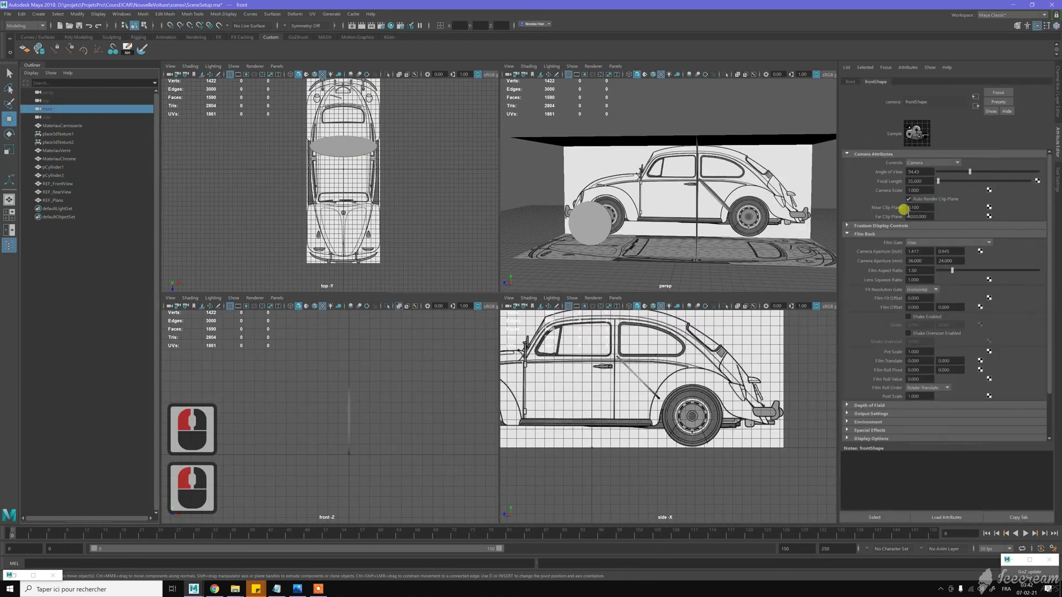
click(900, 217)
click(918, 209)
key(BackSpace)
text(5)
key(Return)
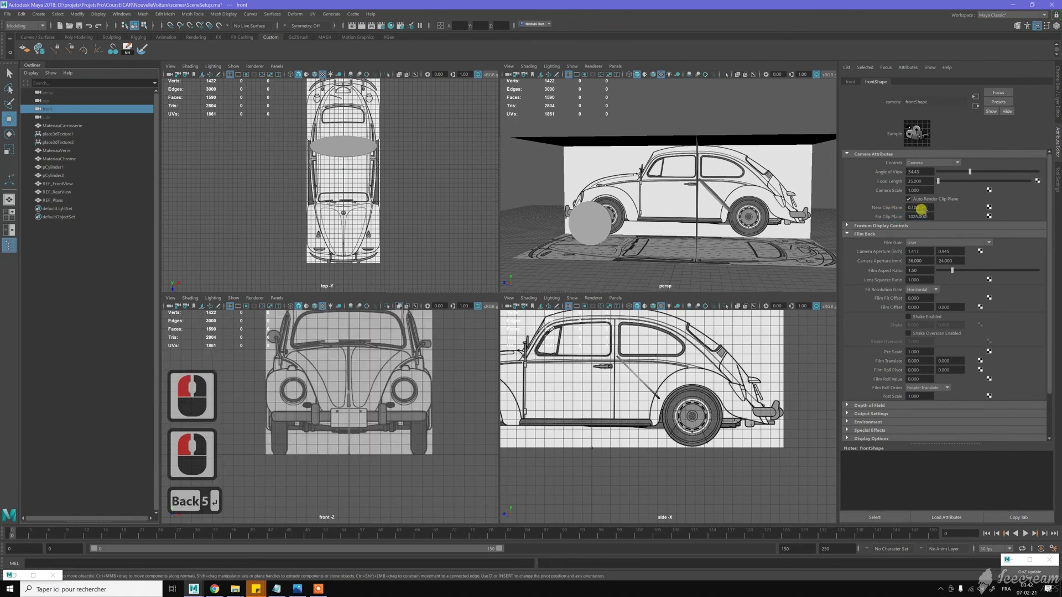
click(924, 209)
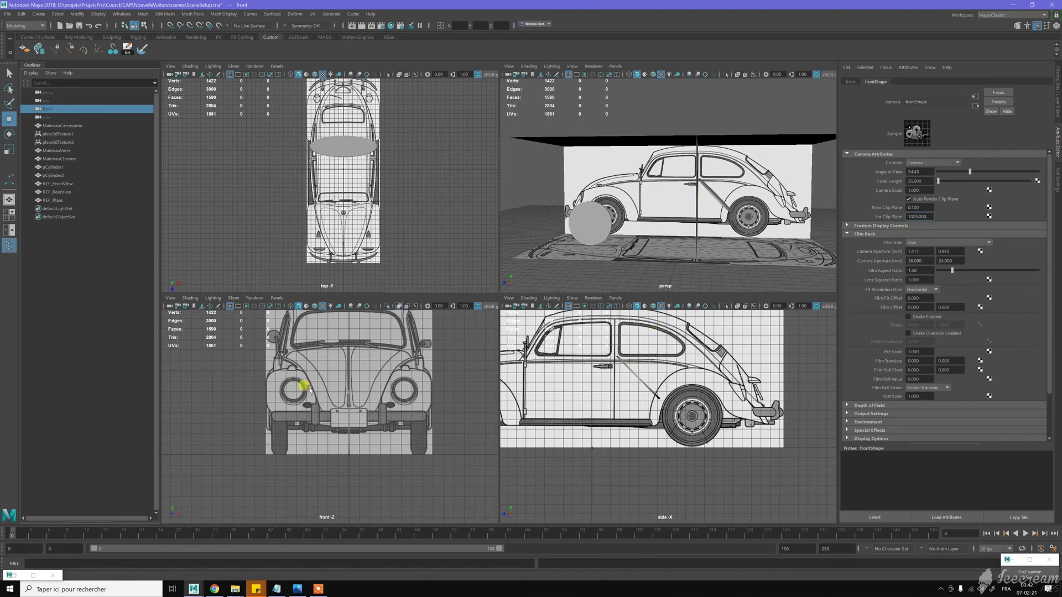
Delete the pCylinder2 disc and the pCylinder1 disc near the car's front.
click(346, 361)
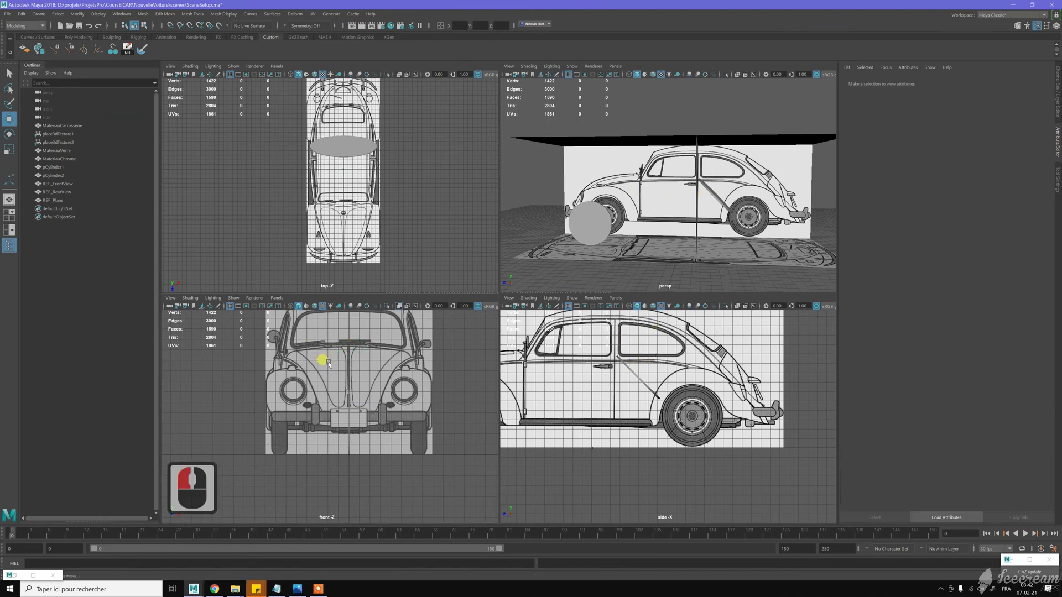
click(713, 193)
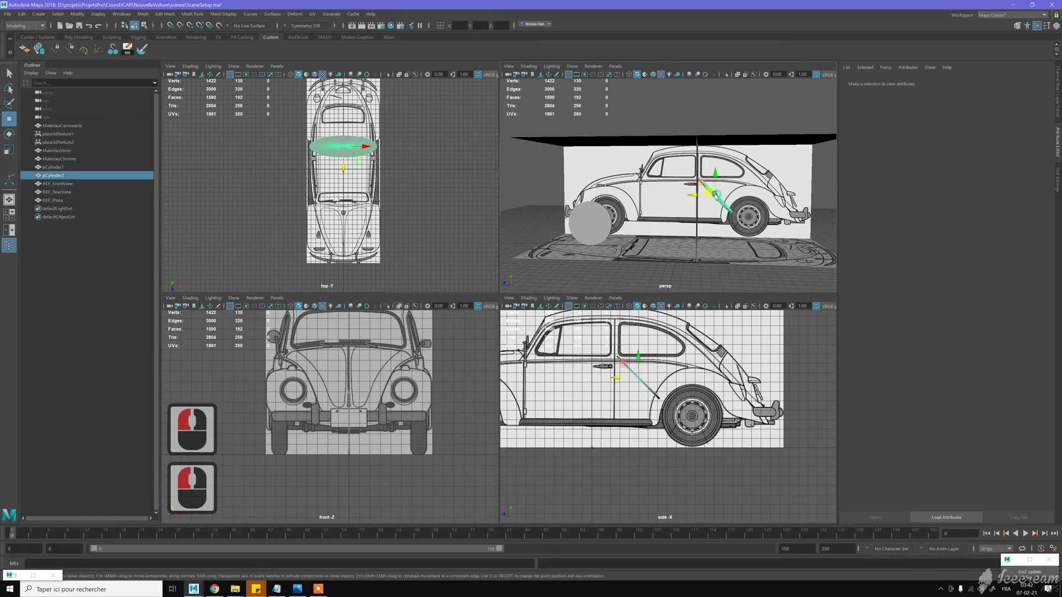
alt+drag(581, 230, 533, 221)
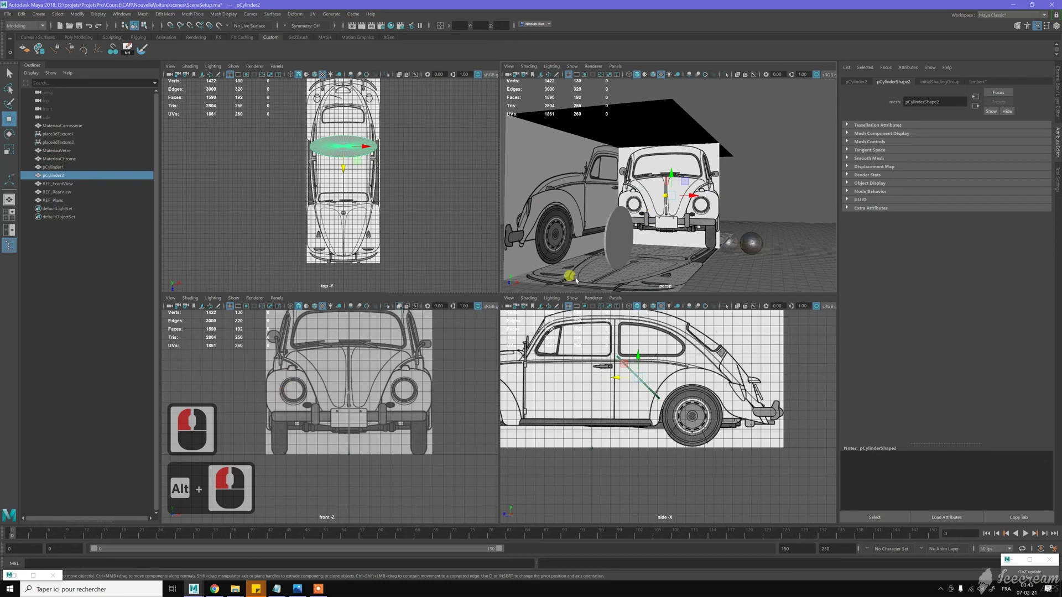
alt+drag(749, 175, 663, 174)
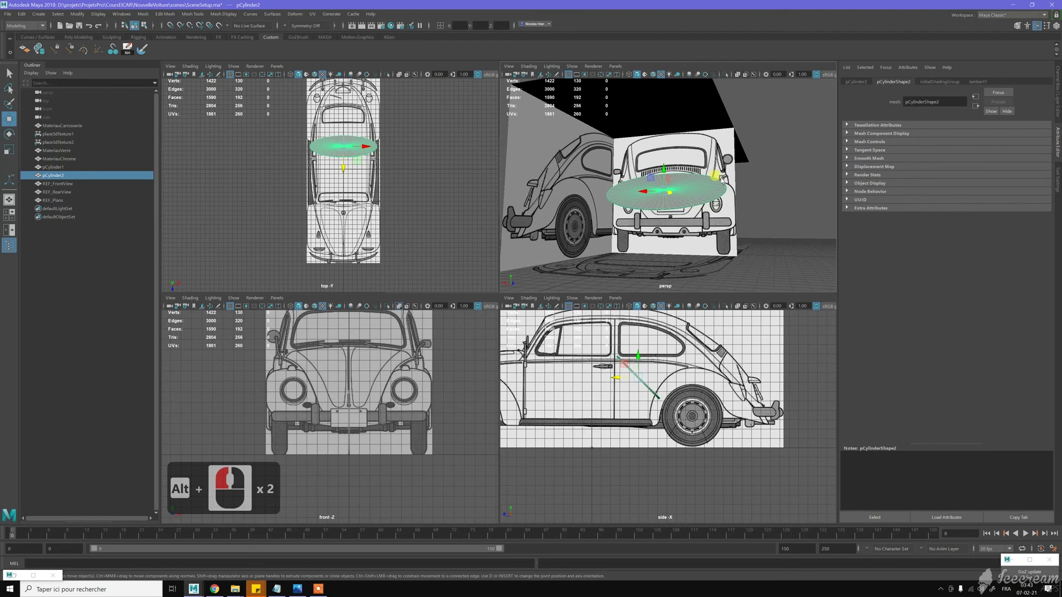
alt+drag(754, 205, 599, 212)
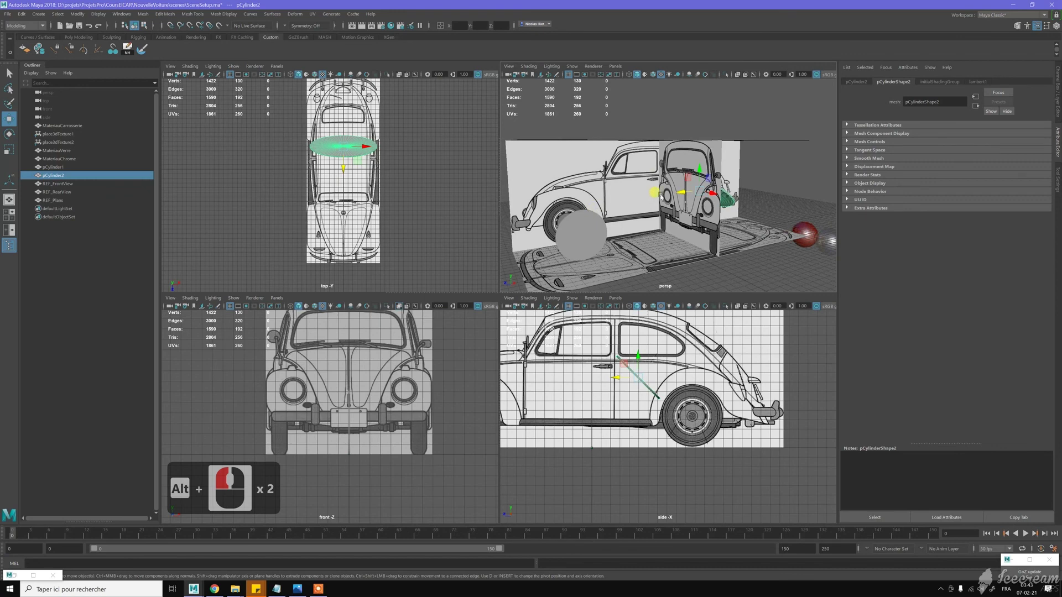
key(Delete)
click(576, 230)
key(Delete)
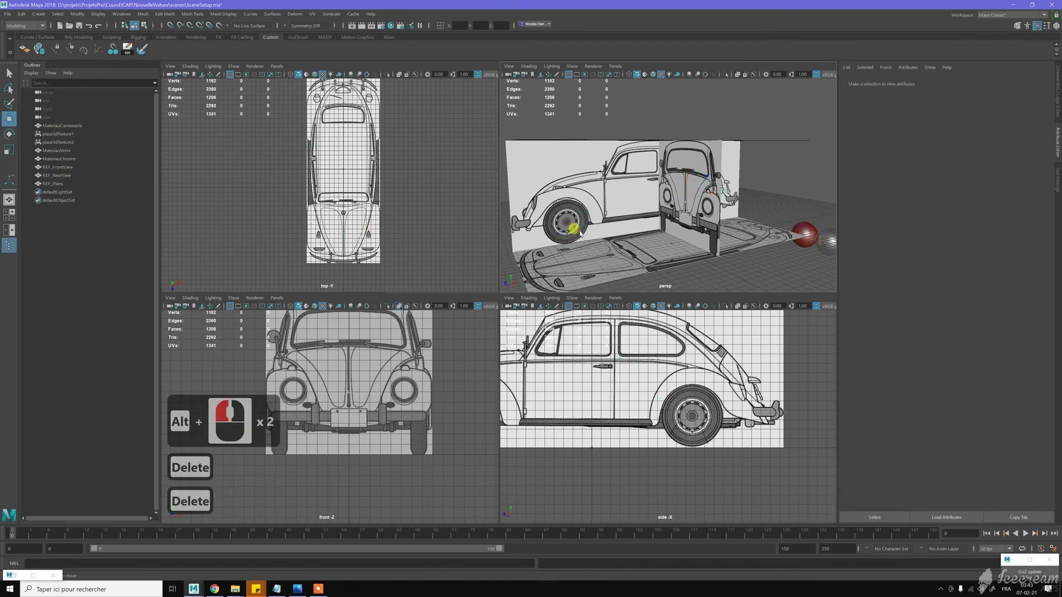
Maximize the perspective view and save the scene as SceneSetup.ma, overwriting the existing file.
key(space)
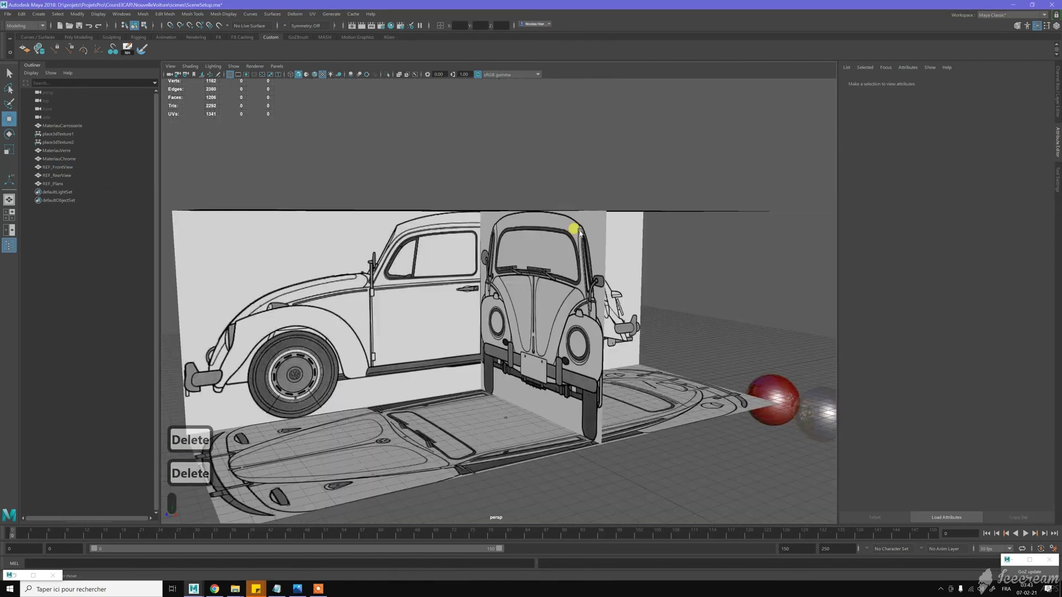
alt+right_drag(707, 339, 568, 274)
alt+drag(568, 274, 559, 280)
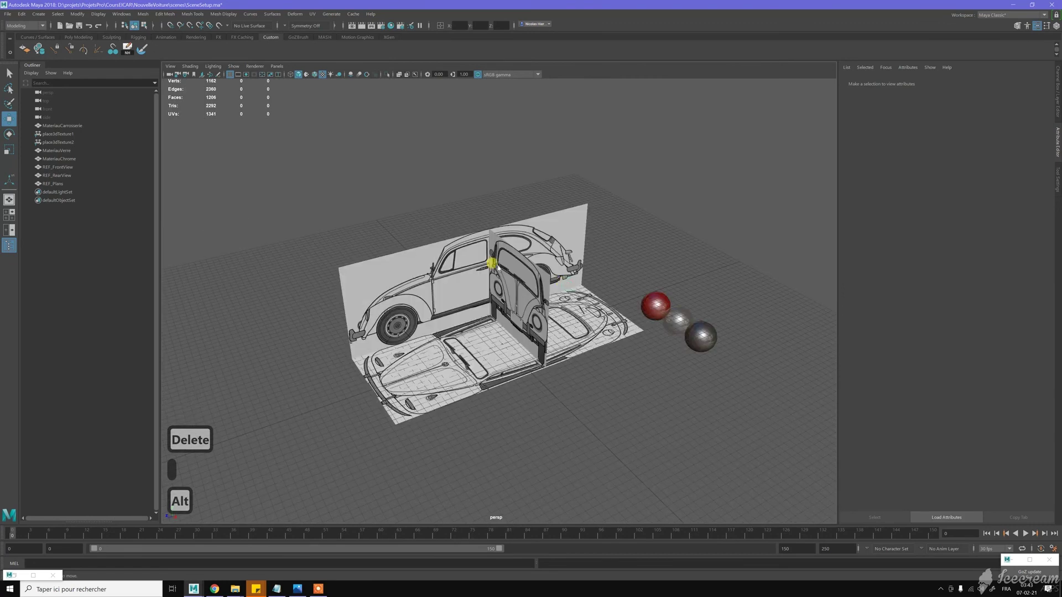
click(8, 14)
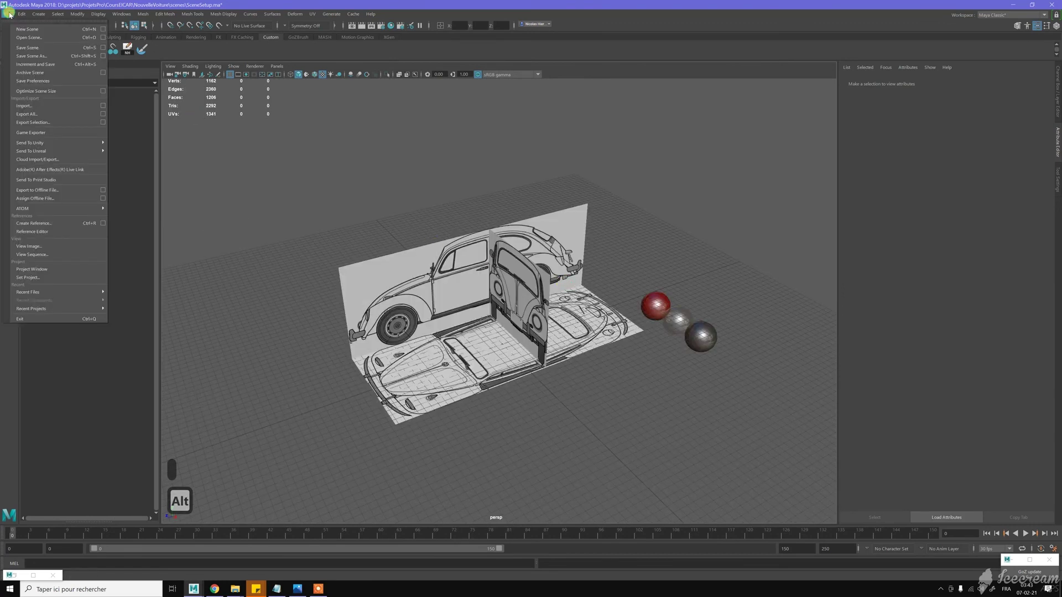
click(30, 56)
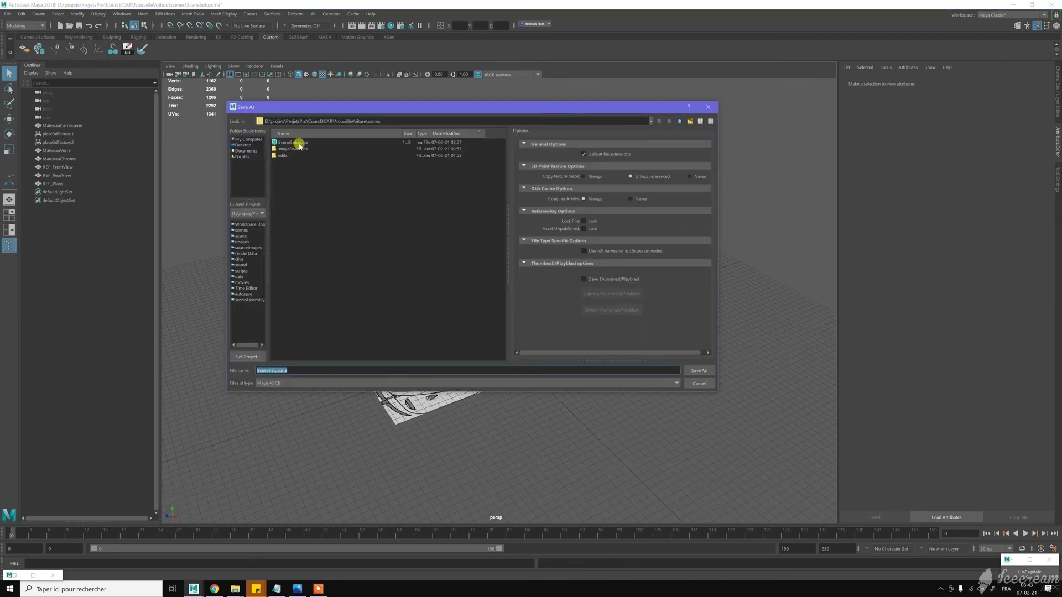
click(297, 143)
click(689, 368)
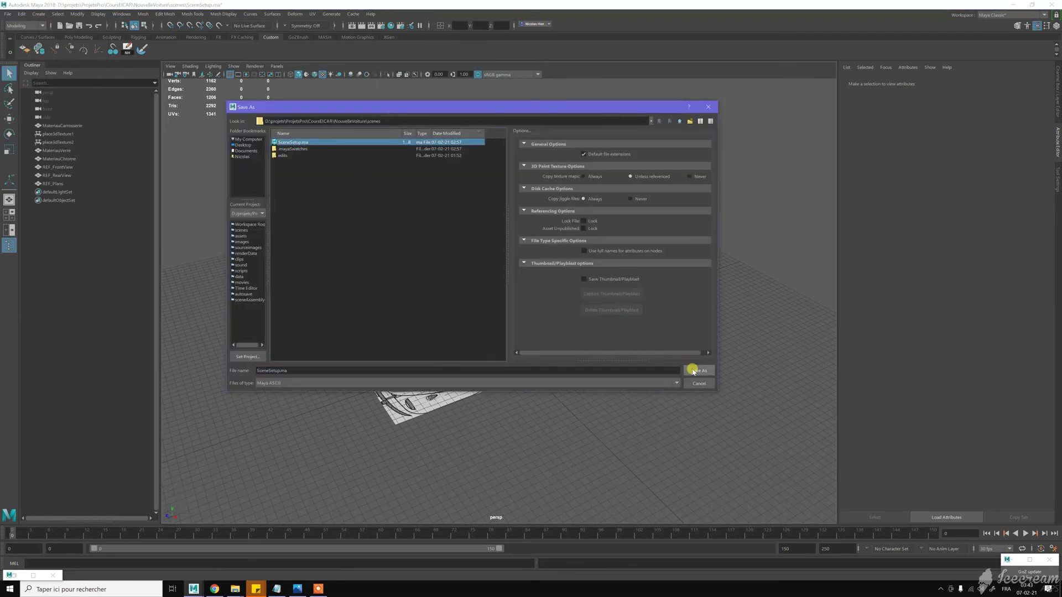
click(457, 263)
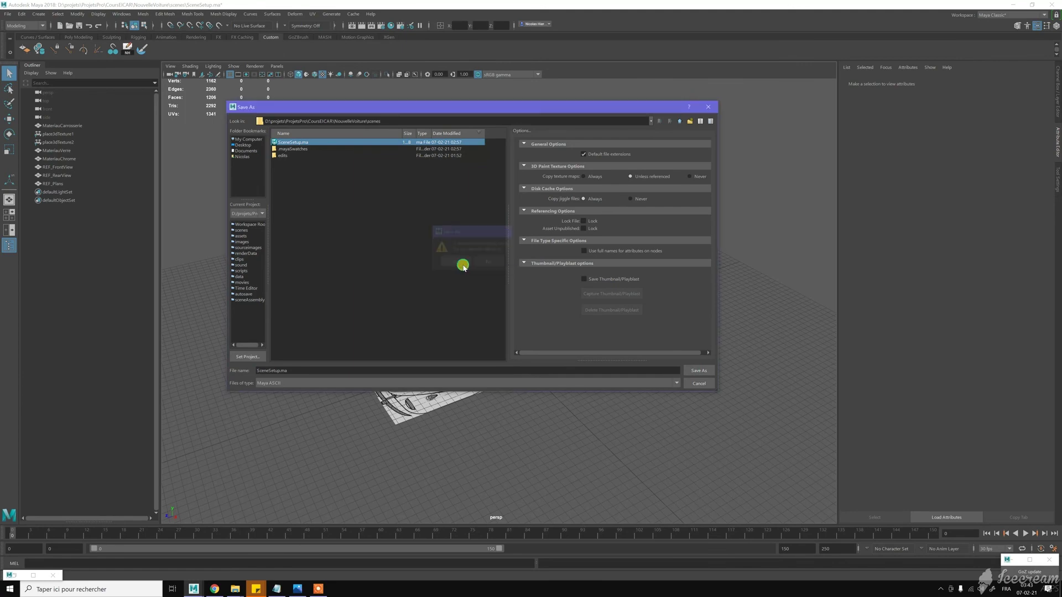
key(w)
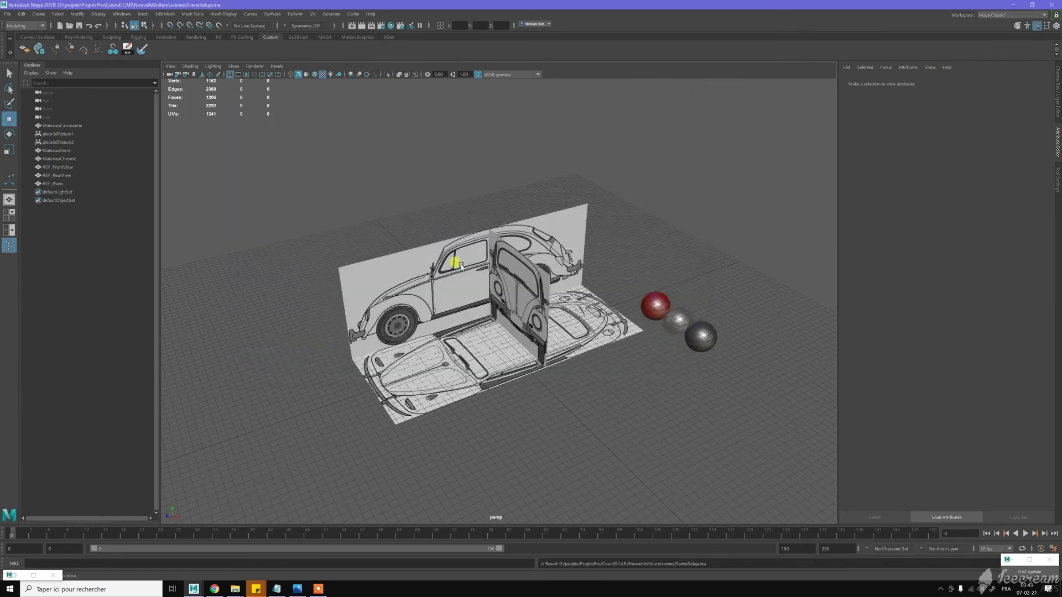